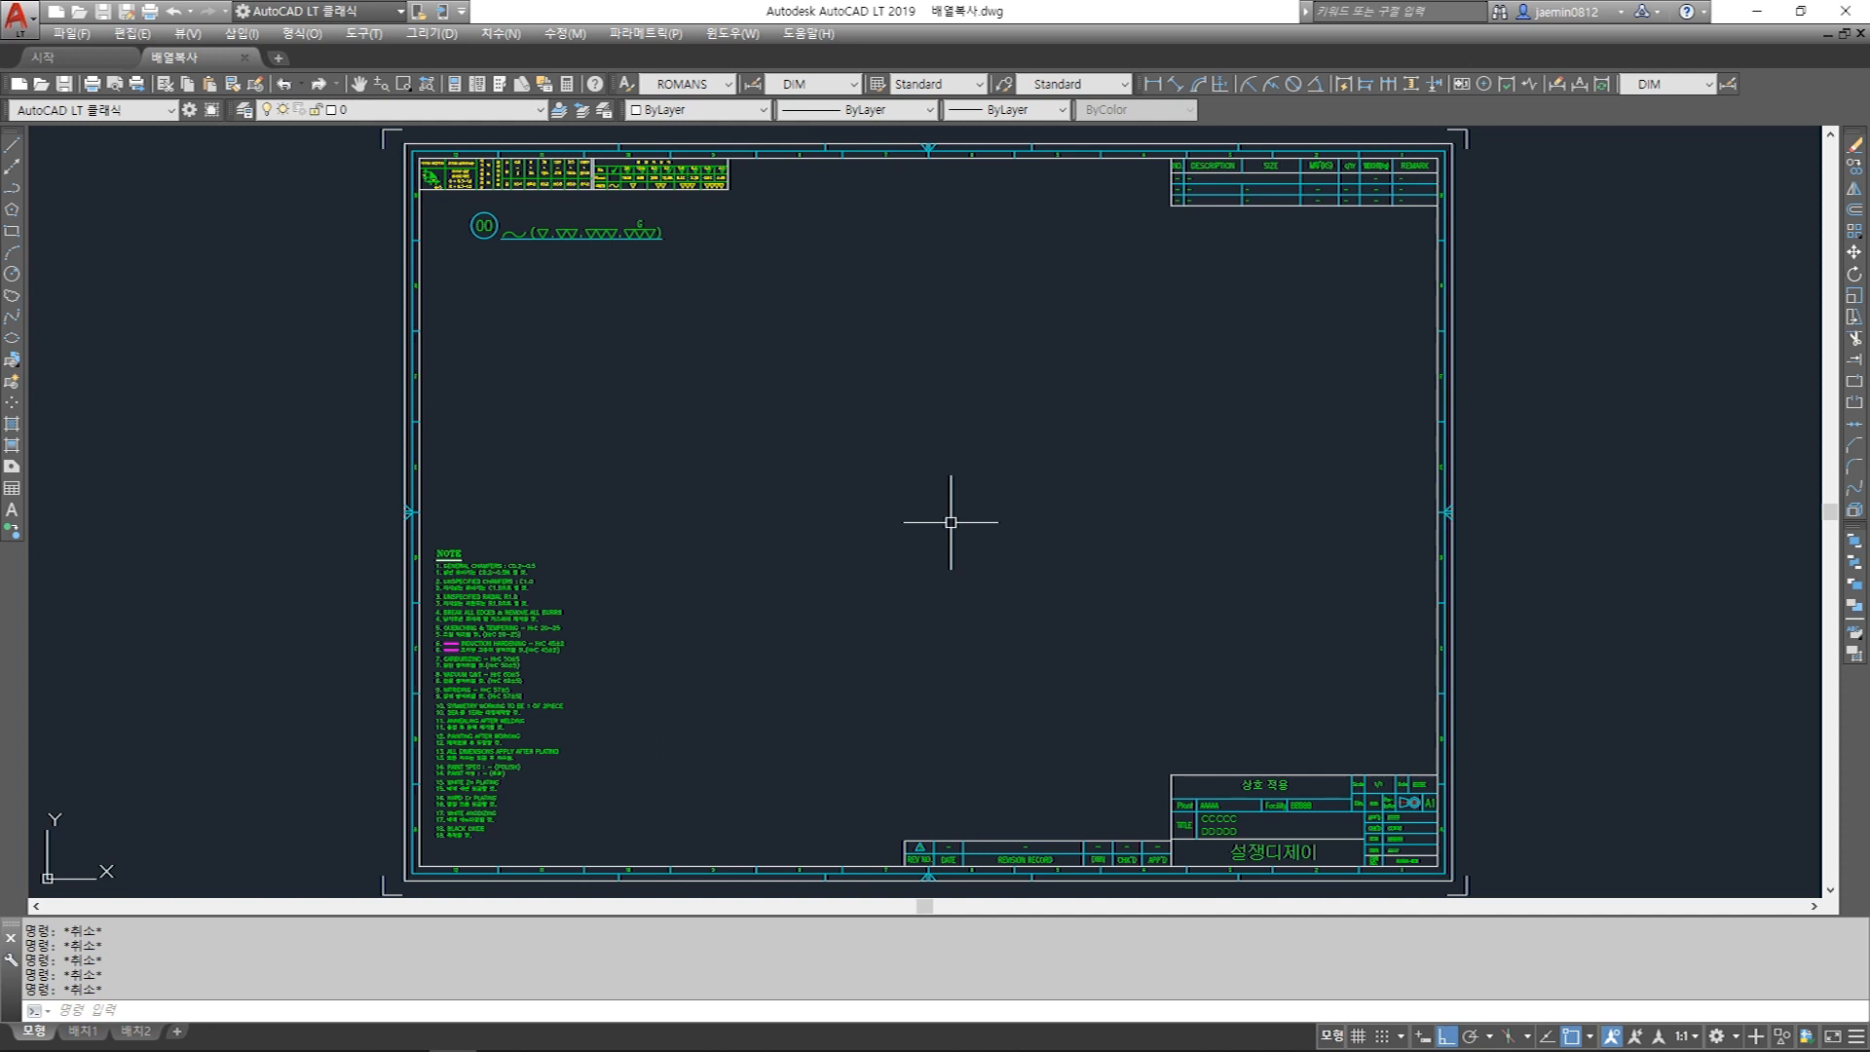
# Place a horizontal linear dimension about 236 long in the empty upper area of the drawing sheet.
pyautogui.write('dd')
pyautogui.click(756, 334)
pyautogui.click(1061, 333)
pyautogui.click(1034, 422)
pyautogui.press('Escape')
# Explode the linear dimension into separate lines and text.
pyautogui.write('x')
pyautogui.click(950, 338)
pyautogui.click(845, 466)
pyautogui.press('Escape')
# Erase the exploded dimension's lines on both sides, keeping only its text.
pyautogui.press('e')
pyautogui.press('space')
pyautogui.click(804, 282)
pyautogui.click(721, 473)
pyautogui.press('space')
pyautogui.press('Escape')
pyautogui.press('e')
pyautogui.press('space')
pyautogui.click(1123, 291)
pyautogui.click(1002, 512)
pyautogui.press('space')
pyautogui.press('Escape')
pyautogui.press('4')
pyautogui.press('space')
pyautogui.click(967, 346)
pyautogui.click(901, 470)
pyautogui.press('space')
pyautogui.press('Escape')
# Scale the remaining dimension text by a factor of 2.
pyautogui.write('5')
pyautogui.click(955, 347)
pyautogui.click(892, 434)
pyautogui.press('space')
pyautogui.click(898, 437)
pyautogui.write('3')
pyautogui.press('BackSpace')
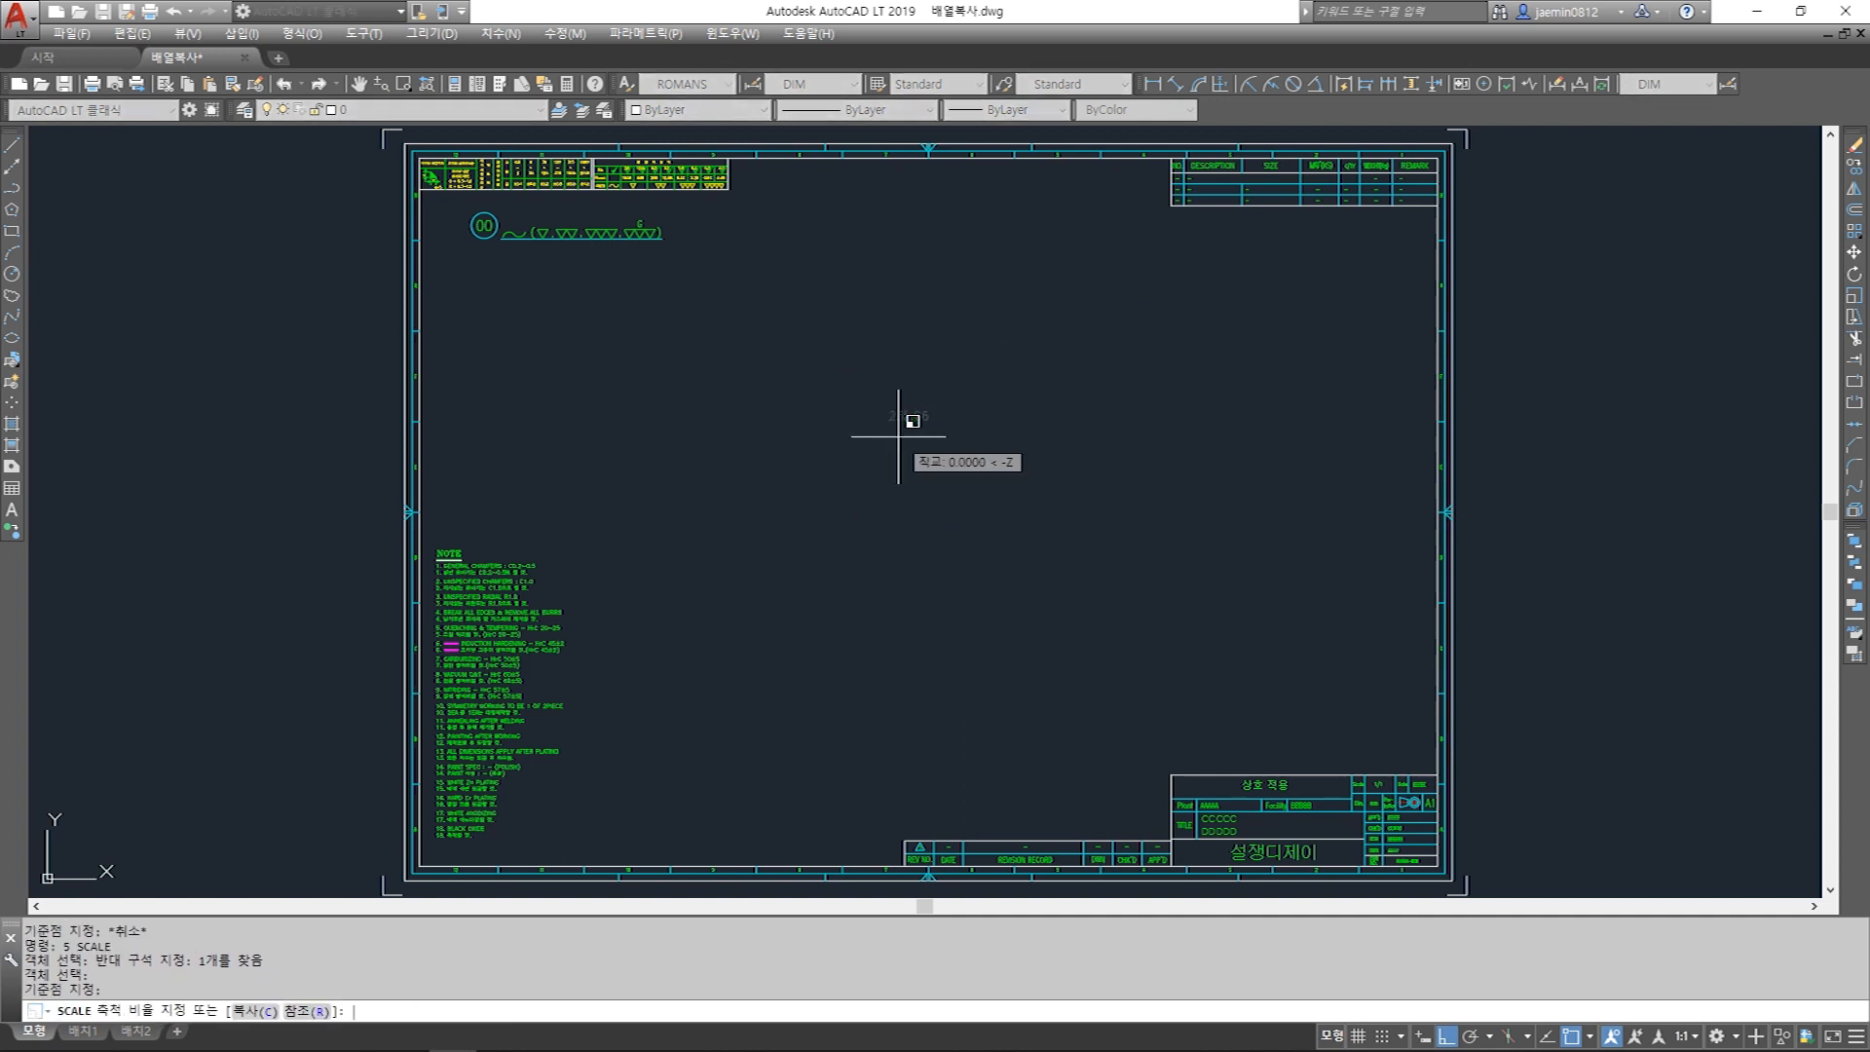
pyautogui.write('2')
pyautogui.press('Escape')
# Move the enlarged text straight up to the upper part of the sheet.
pyautogui.press('m')
pyautogui.press('space')
pyautogui.click(952, 348)
pyautogui.click(913, 425)
pyautogui.press('space')
pyautogui.click(999, 428)
pyautogui.click(964, 313)
pyautogui.press('Escape')
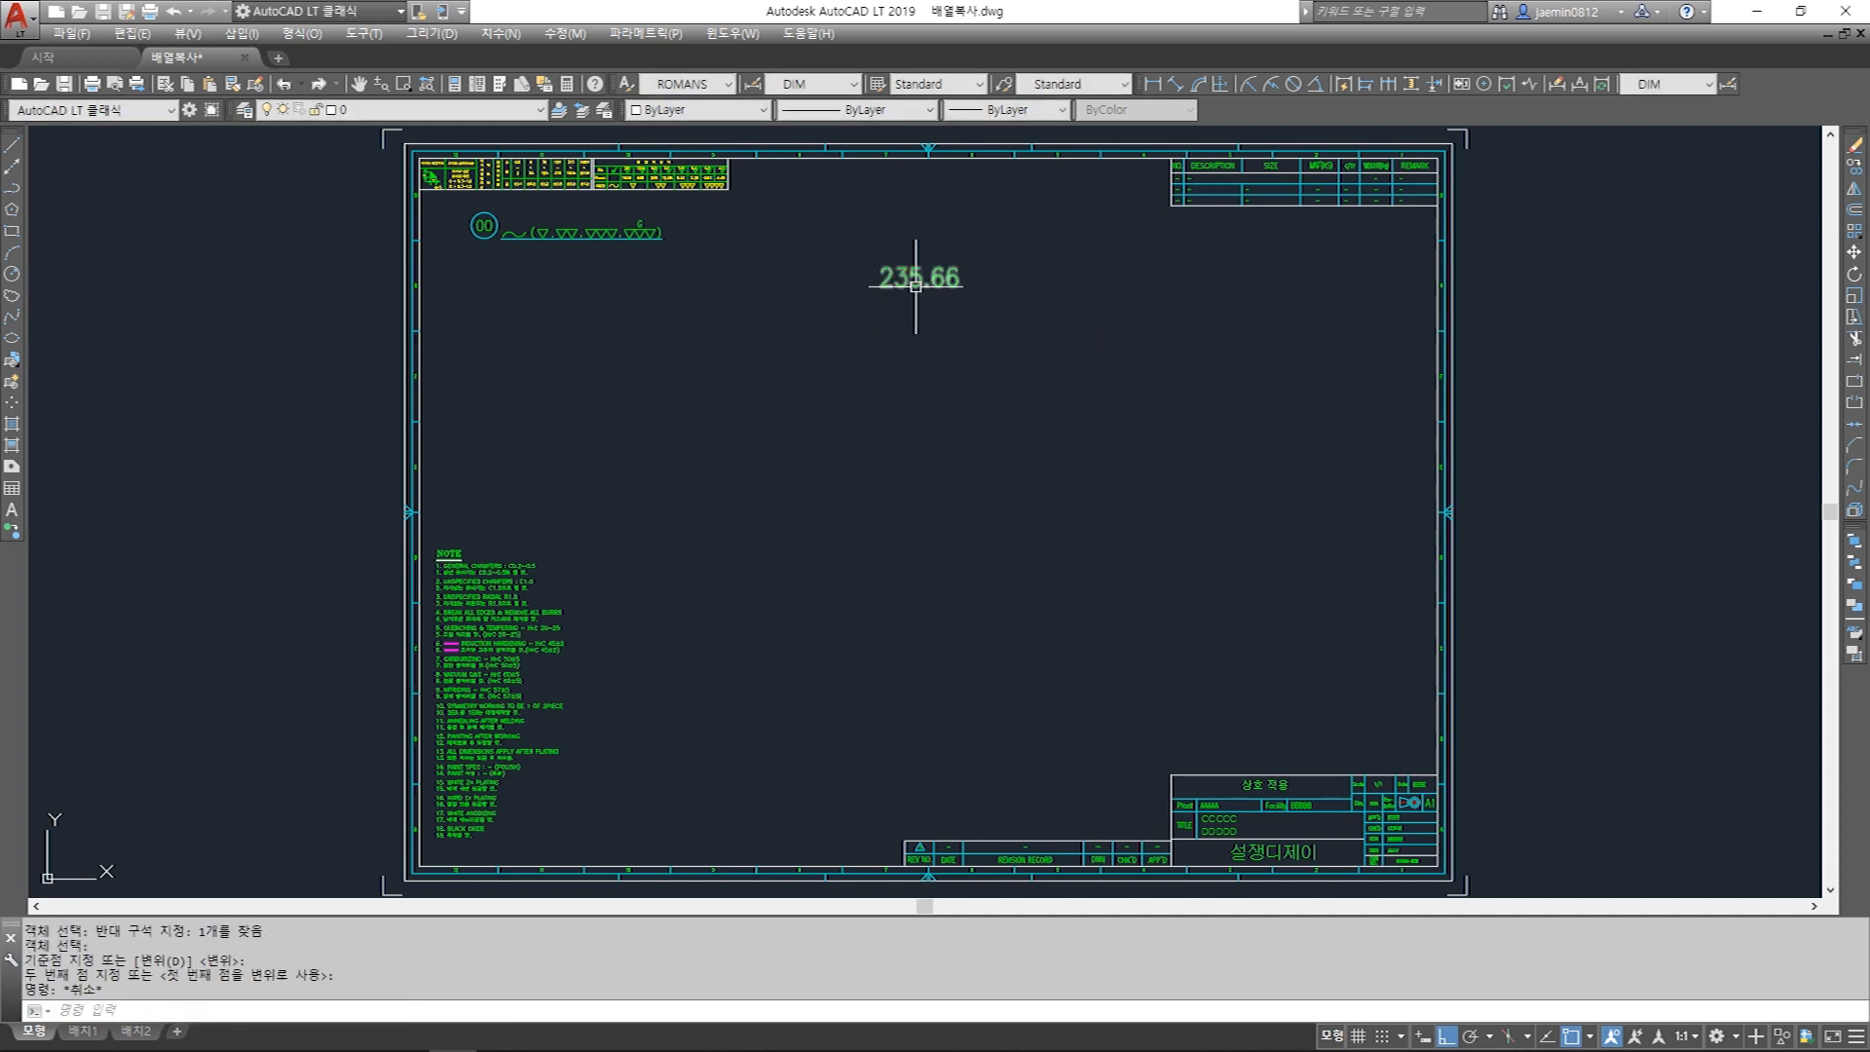
# Replace the text's content with "배열 복사 (Array) : AR (단축키) 입력하고 엔터 클릭".
pyautogui.doubleClick(911, 281)
pyautogui.moveTo(884, 280); pyautogui.dragTo(1034, 293)
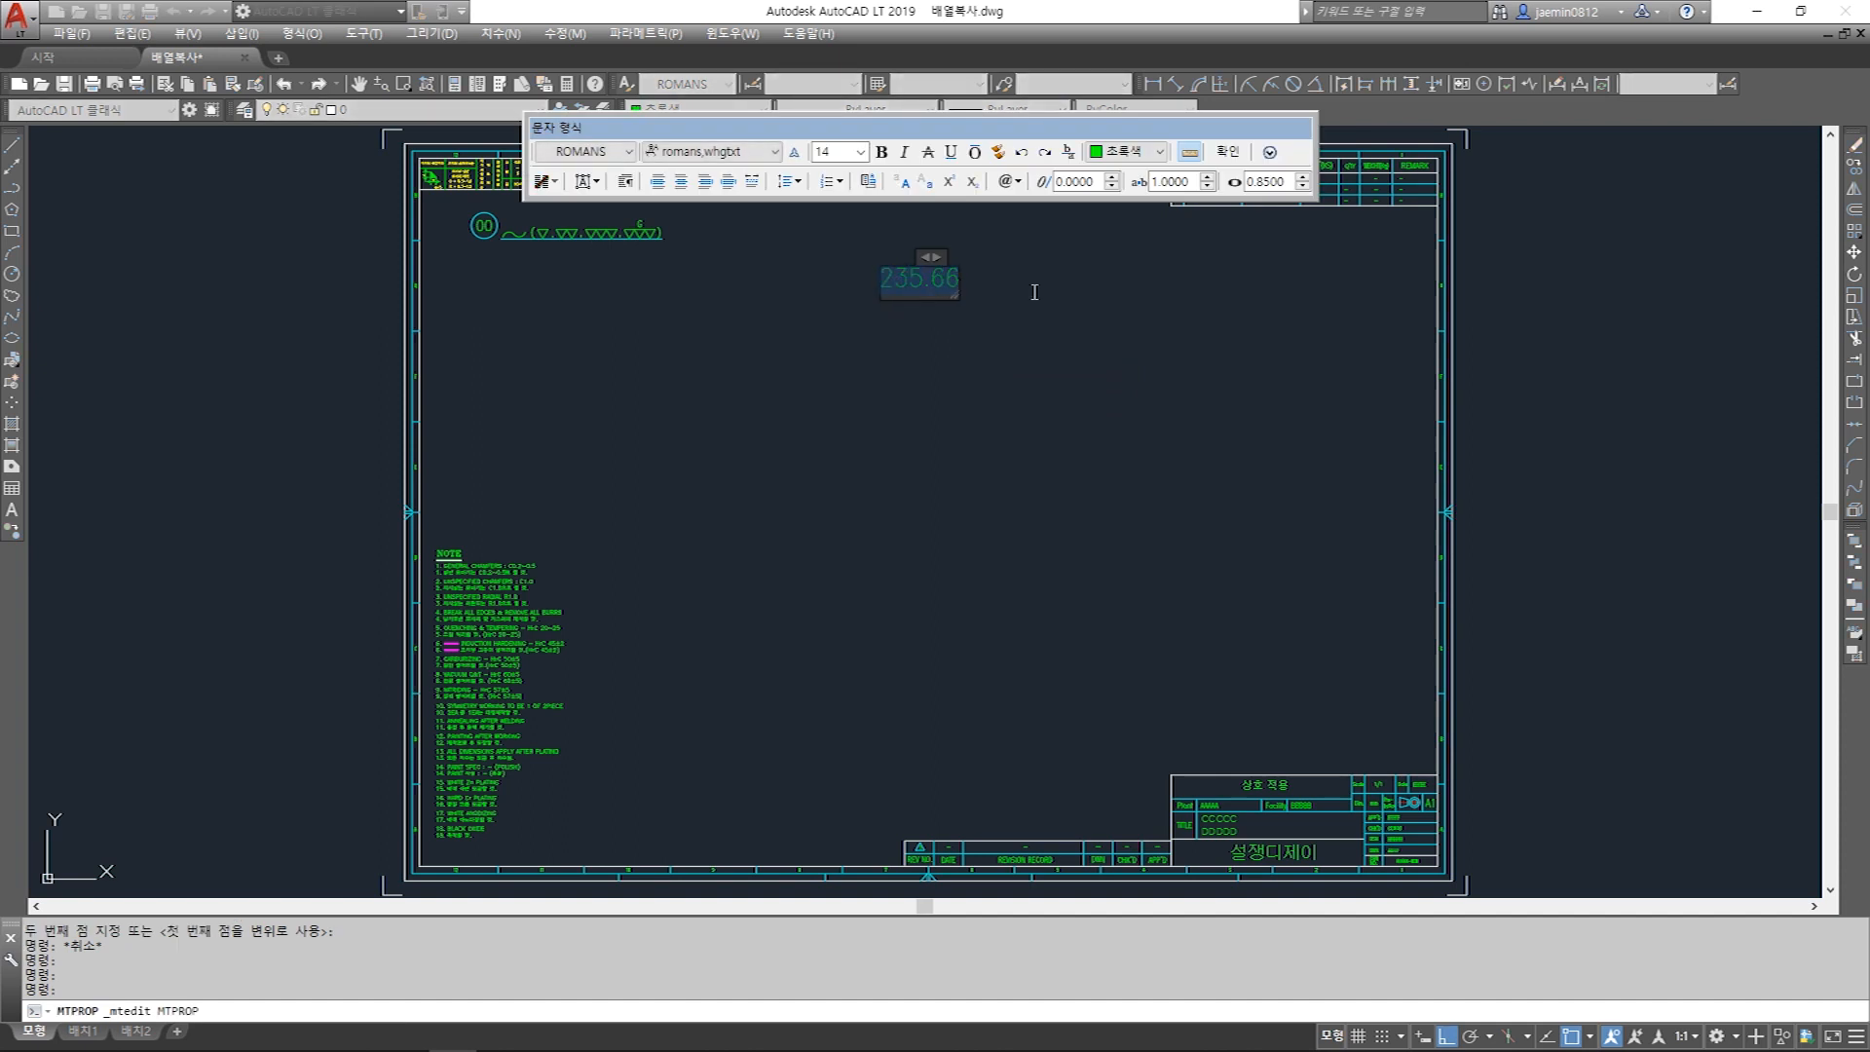
pyautogui.write('배열 복사 (A')
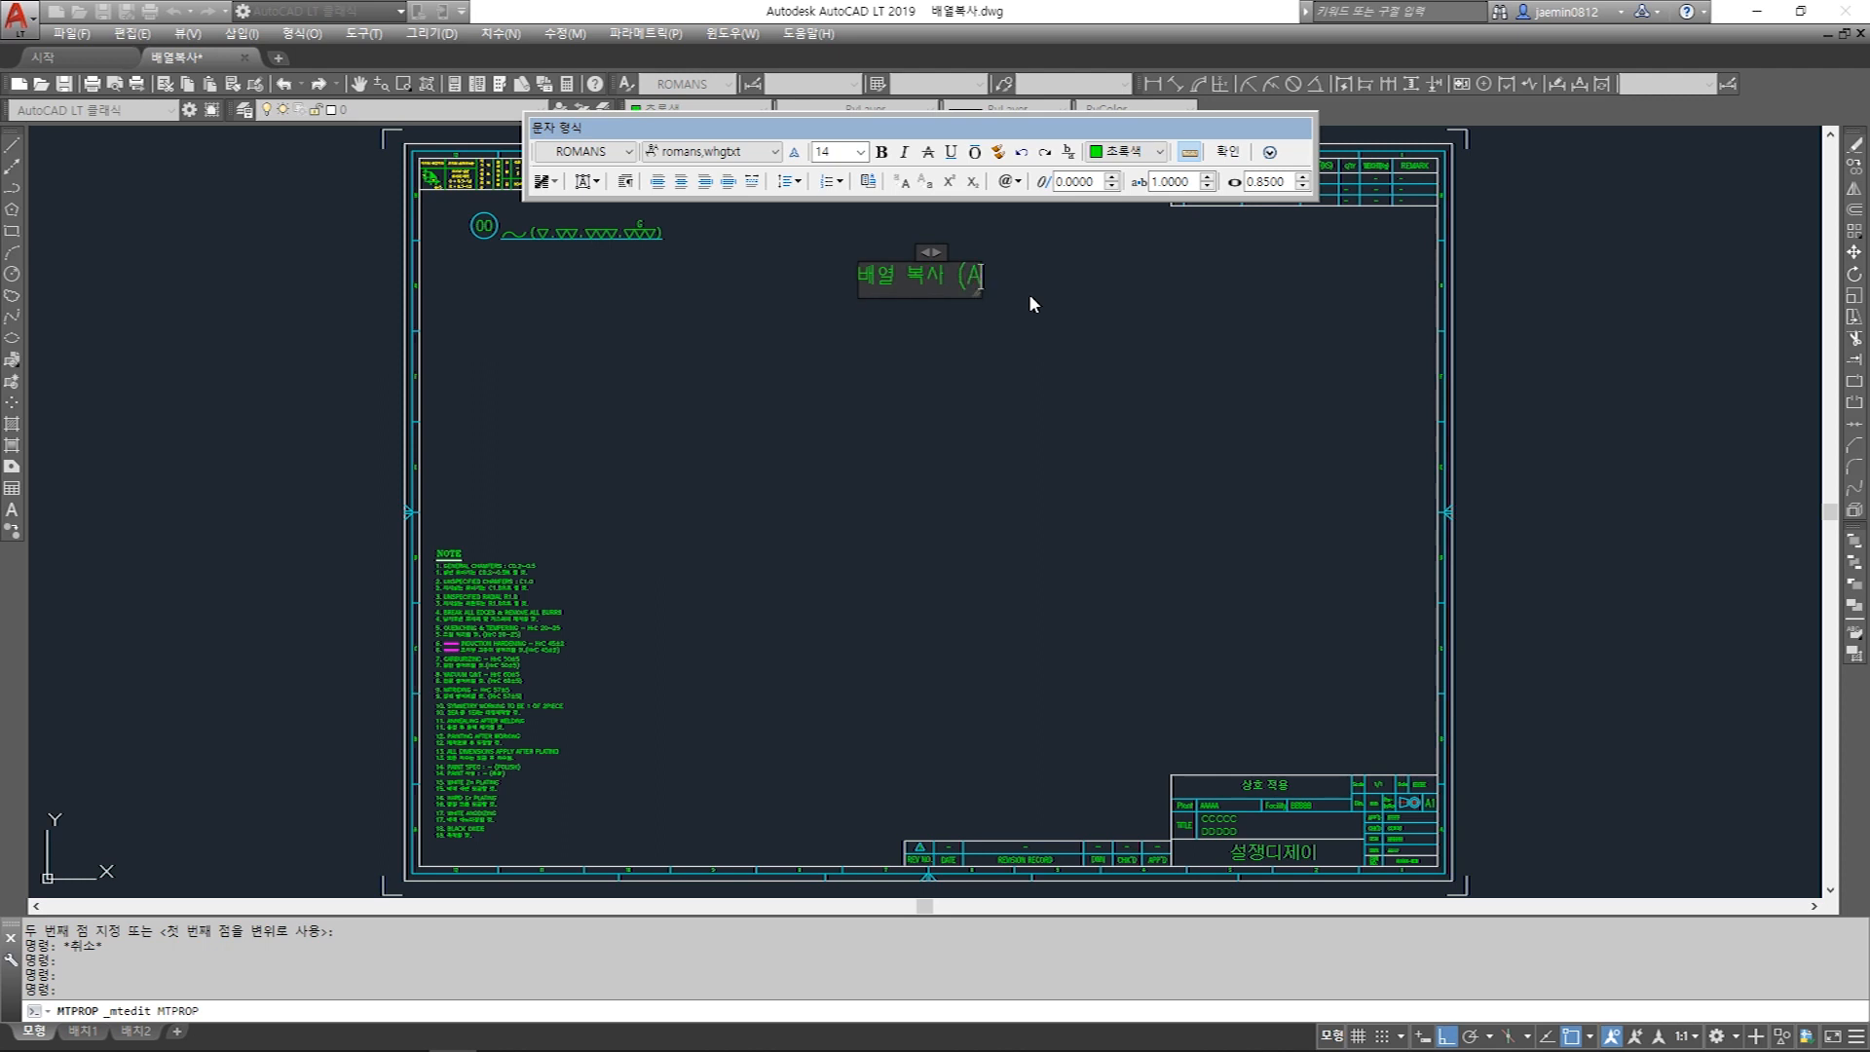
pyautogui.write('rroy) ')
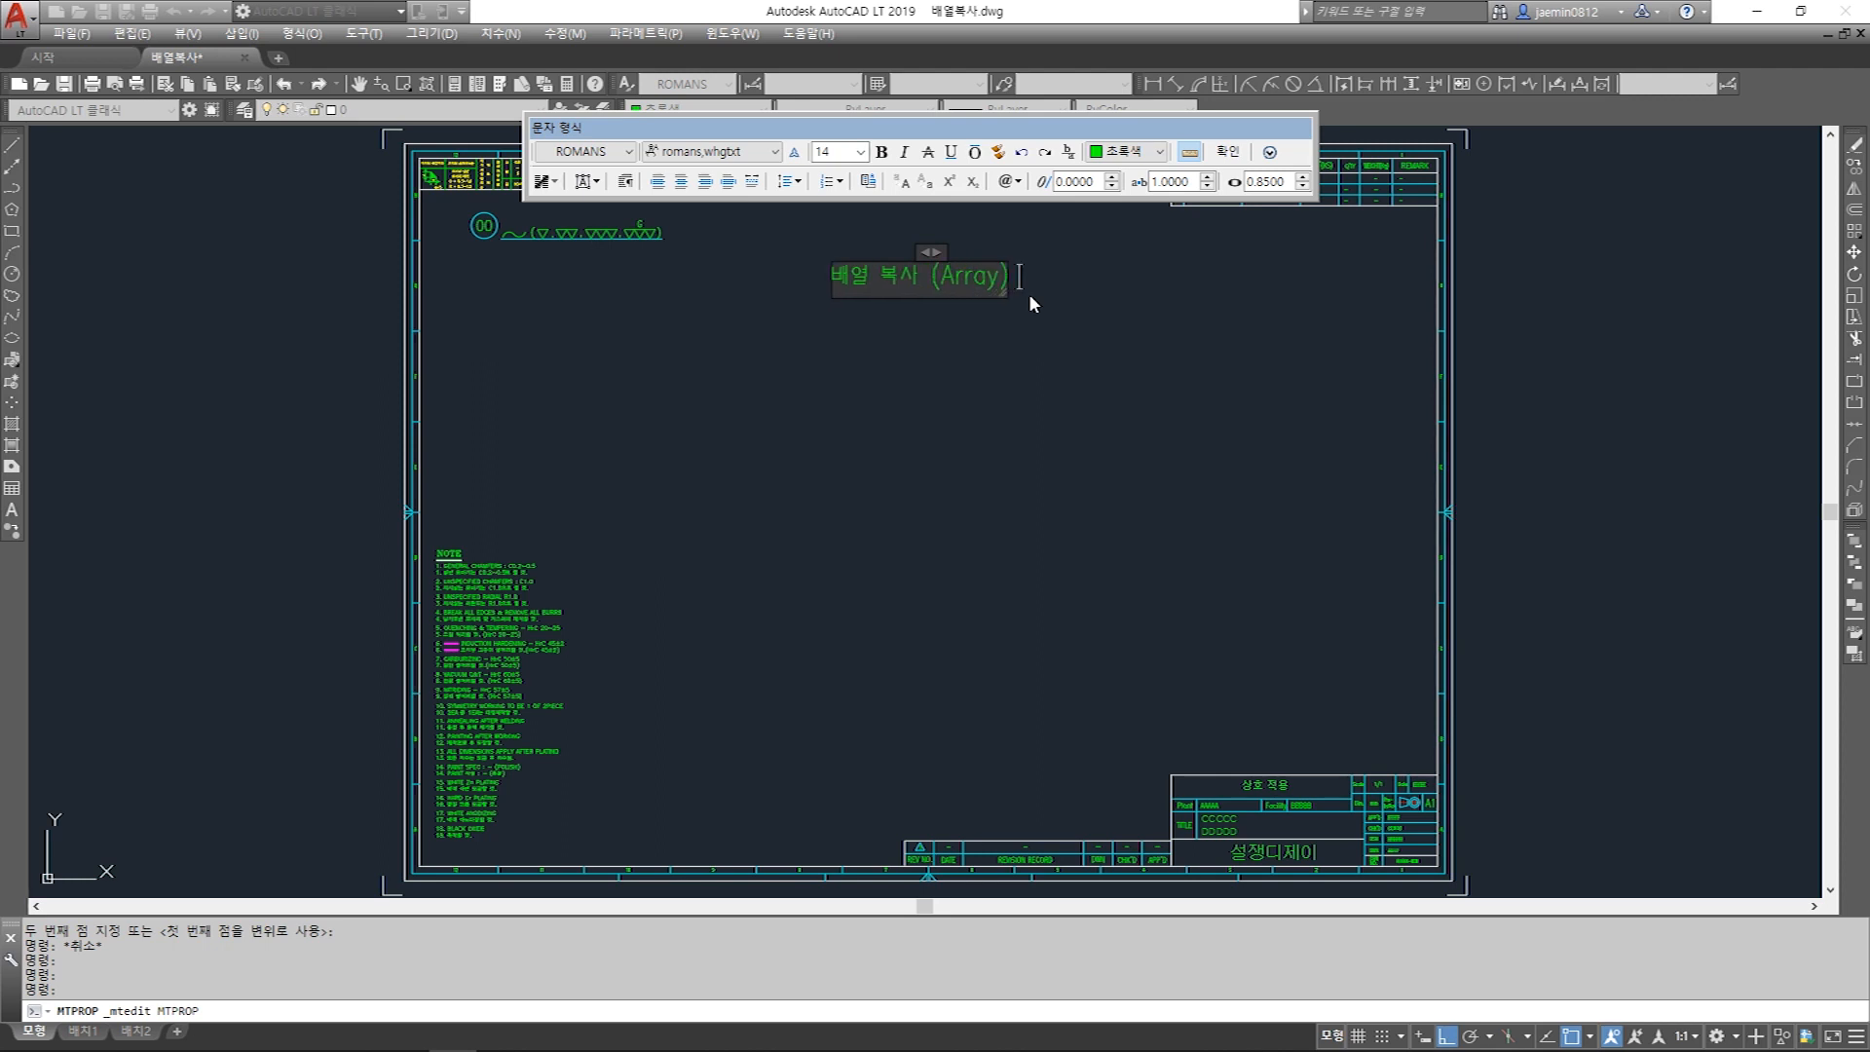
pyautogui.write(' : AR')
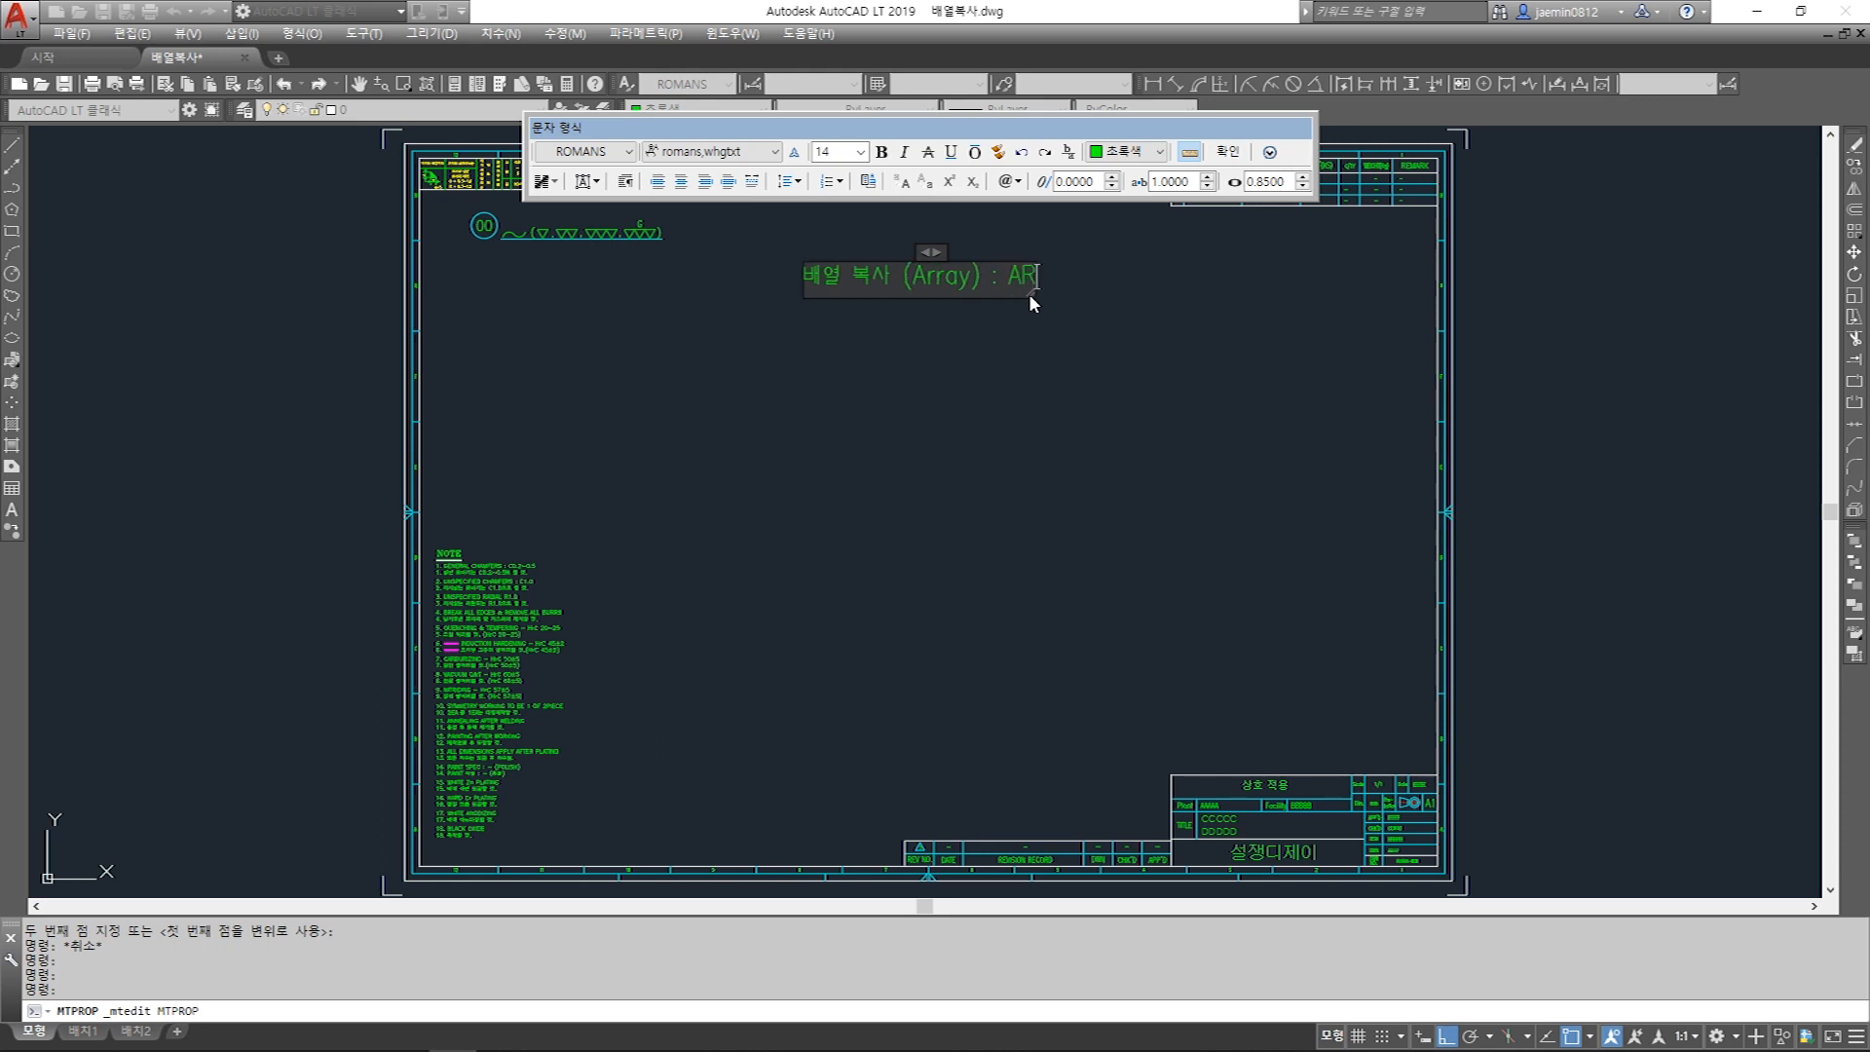
pyautogui.write(' (단축키')
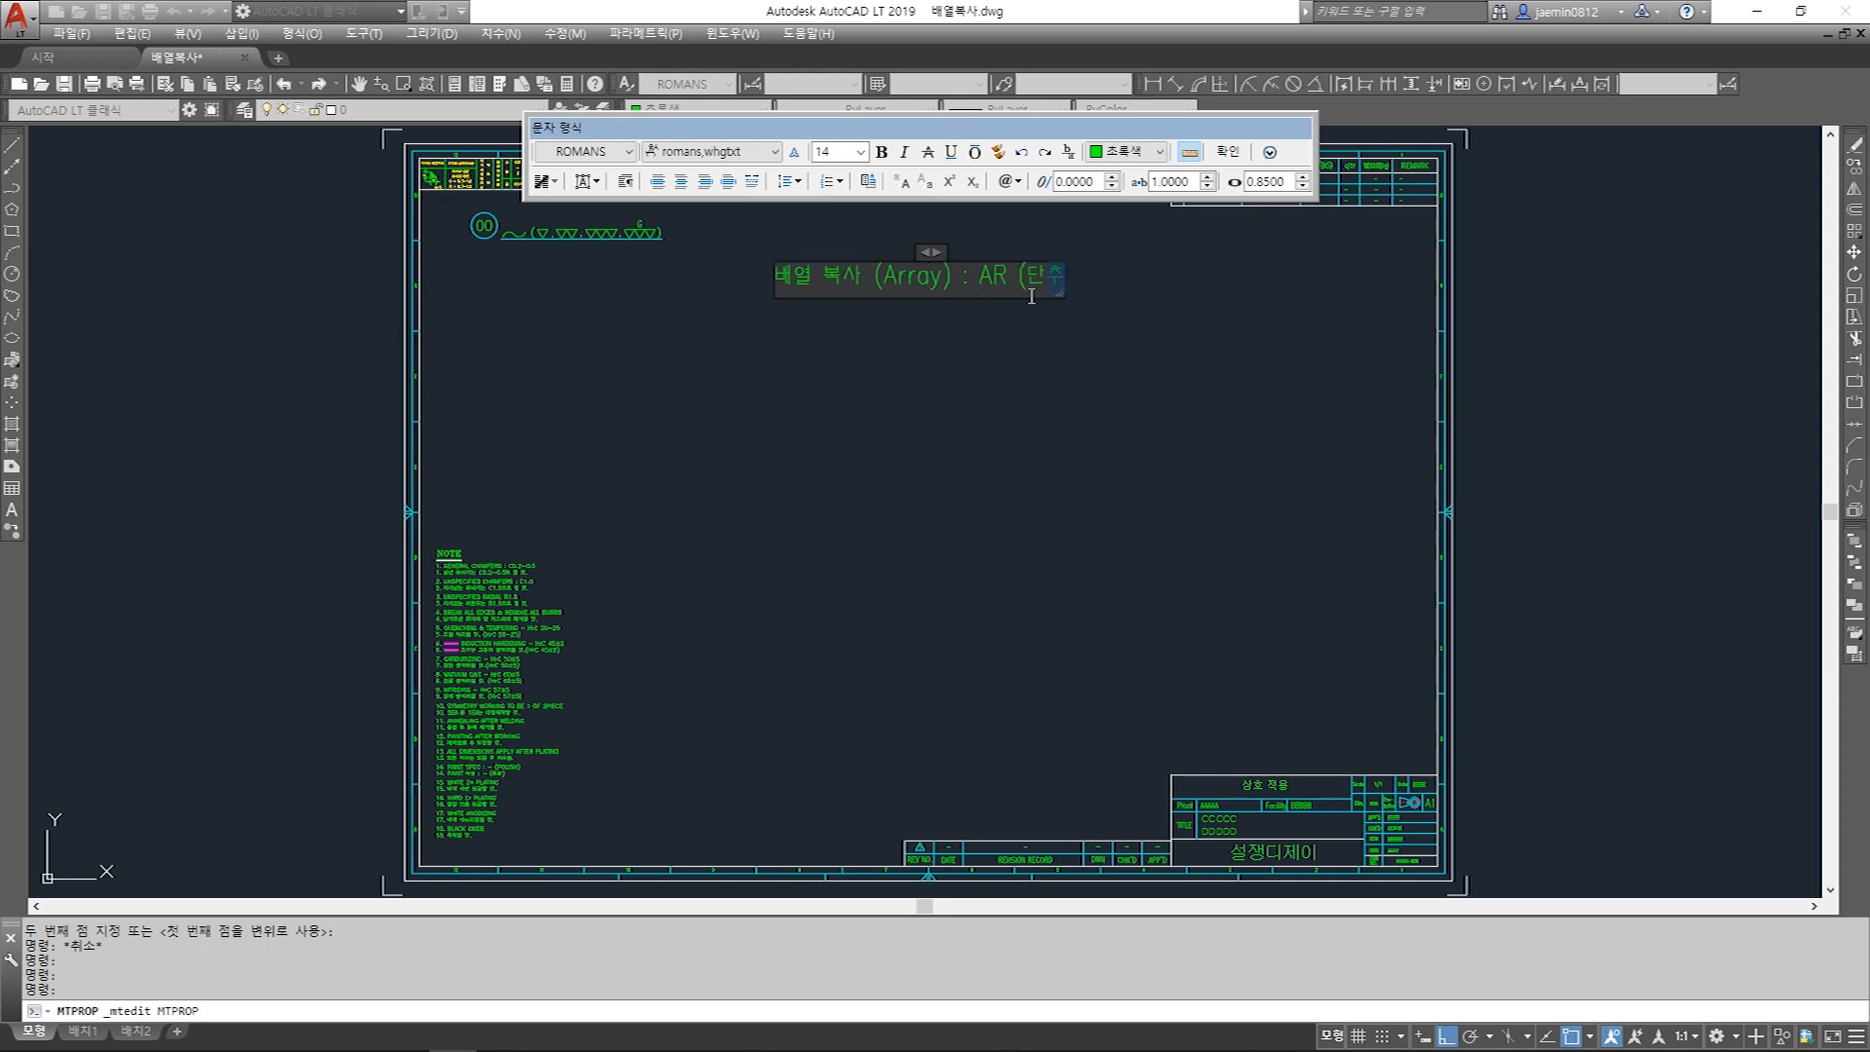
pyautogui.write(') 입력하고')
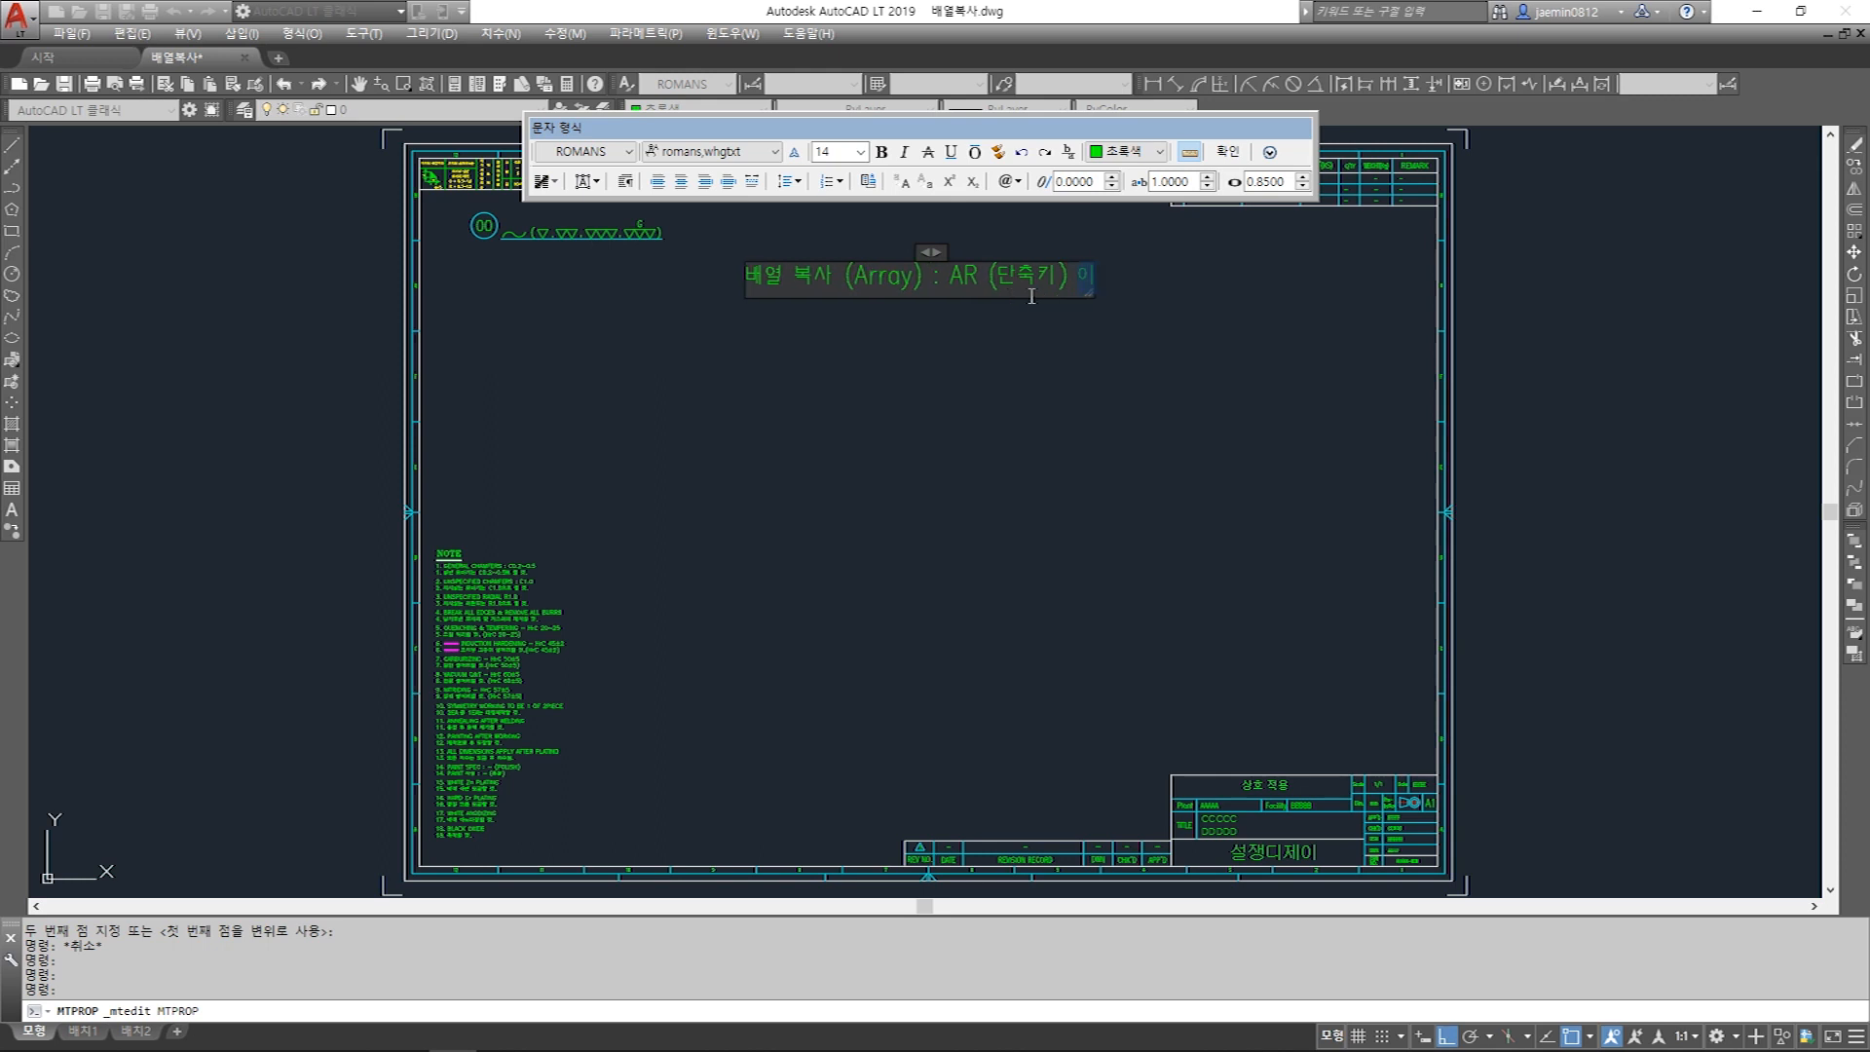
pyautogui.write(' 엔터 클릭')
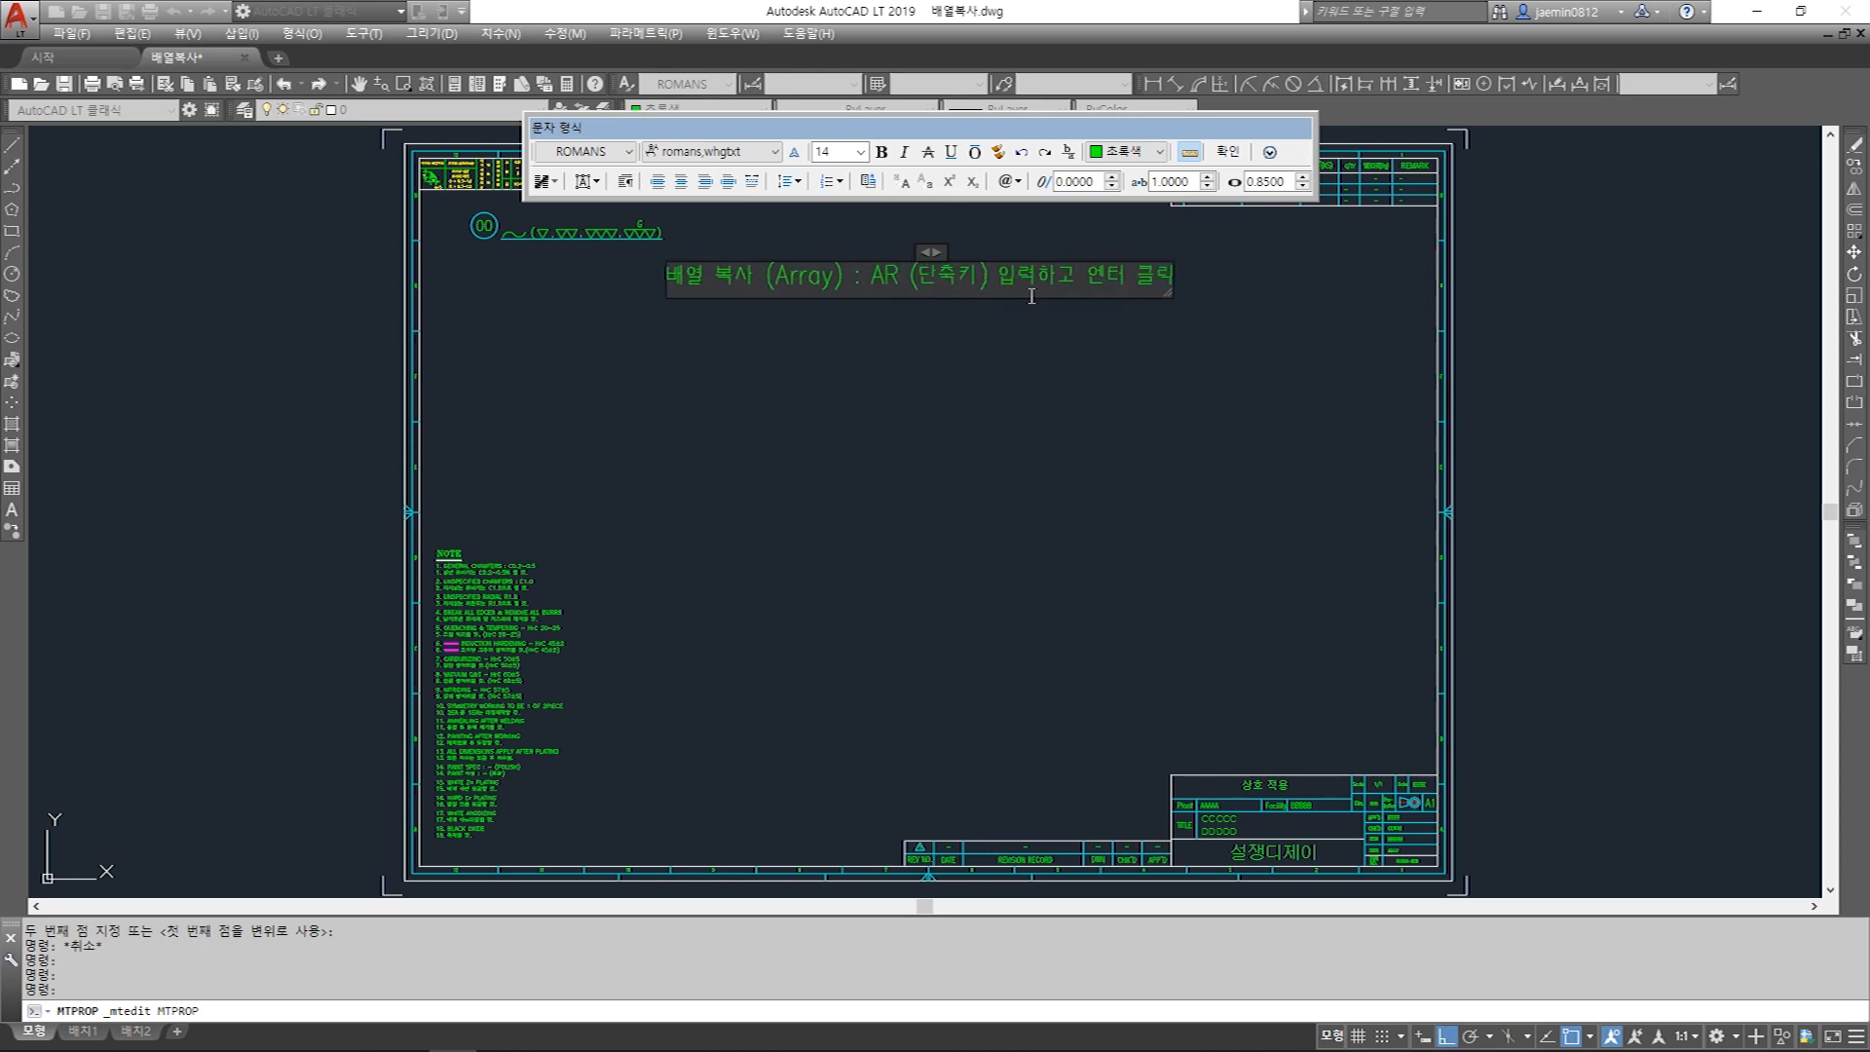
pyautogui.click(1020, 321)
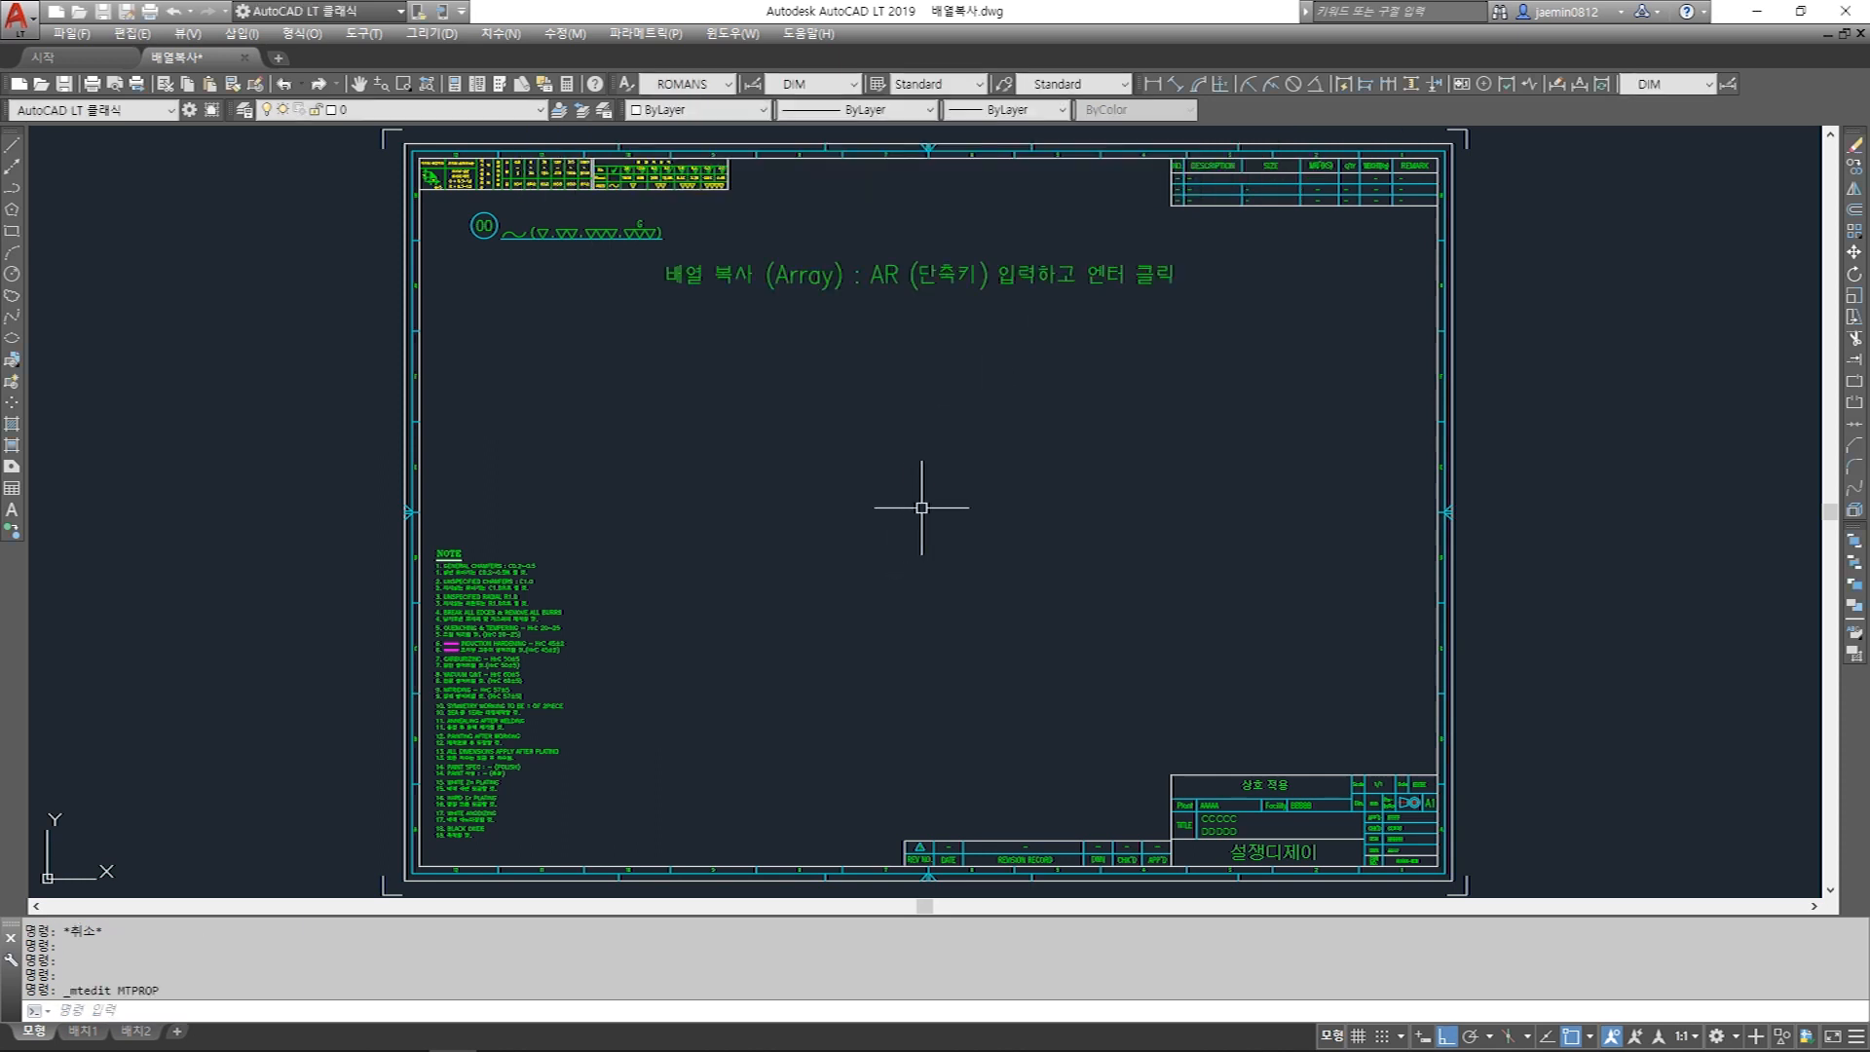
# Scale the title text by a factor of 10/15.
pyautogui.write('5')
pyautogui.press('space')
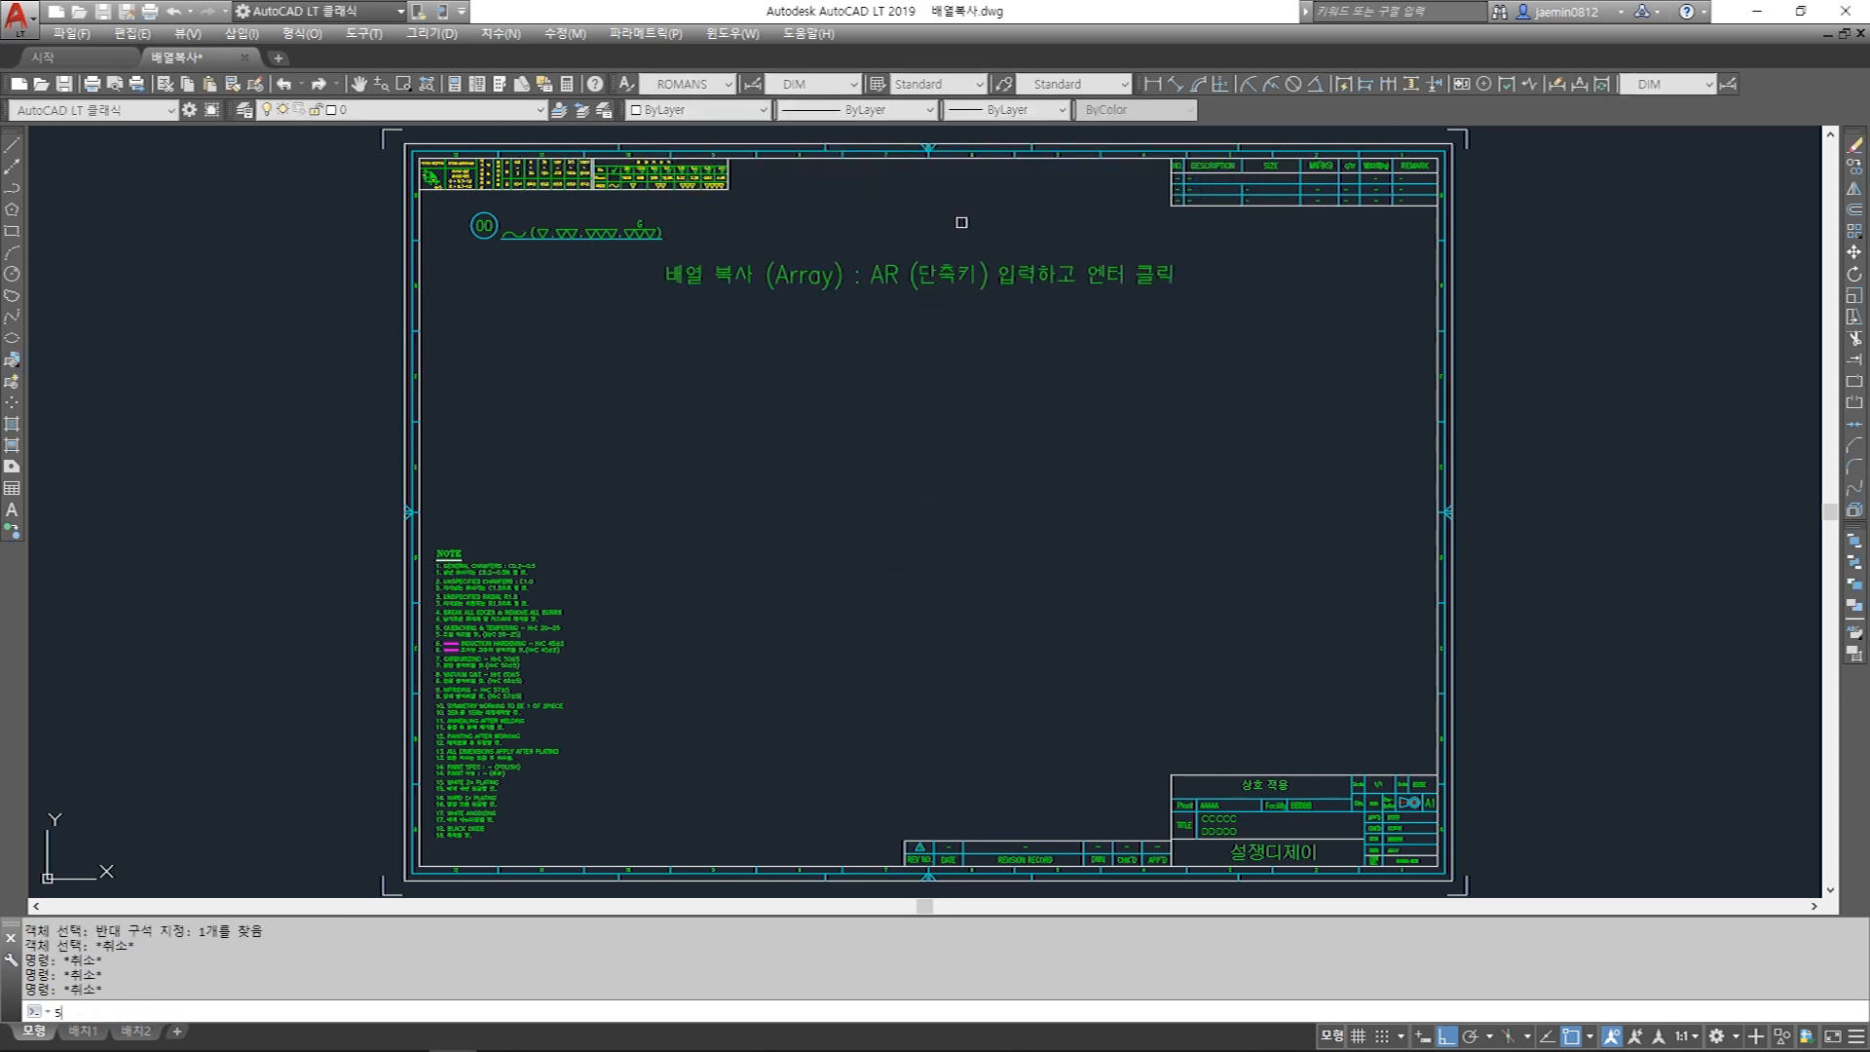
pyautogui.click(960, 221)
pyautogui.click(916, 269)
pyautogui.press('space')
pyautogui.click(901, 284)
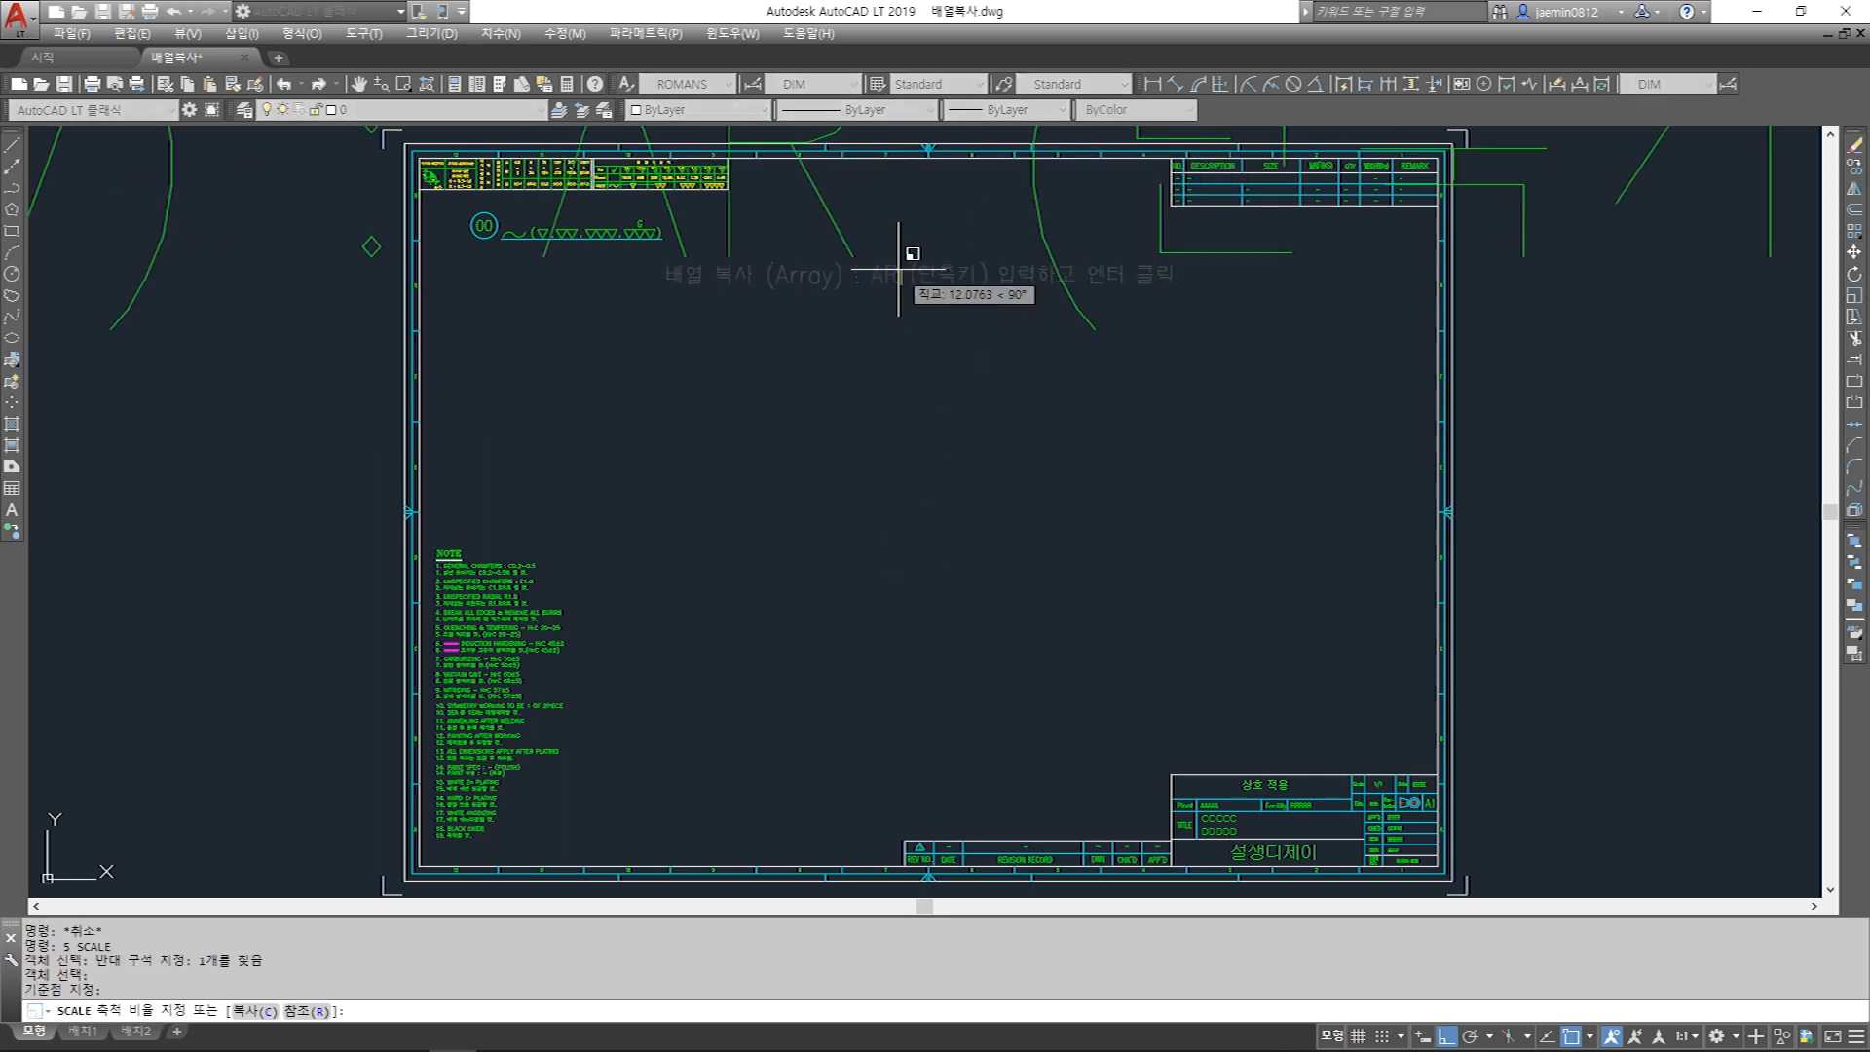
pyautogui.write('10/15')
pyautogui.press('Return')
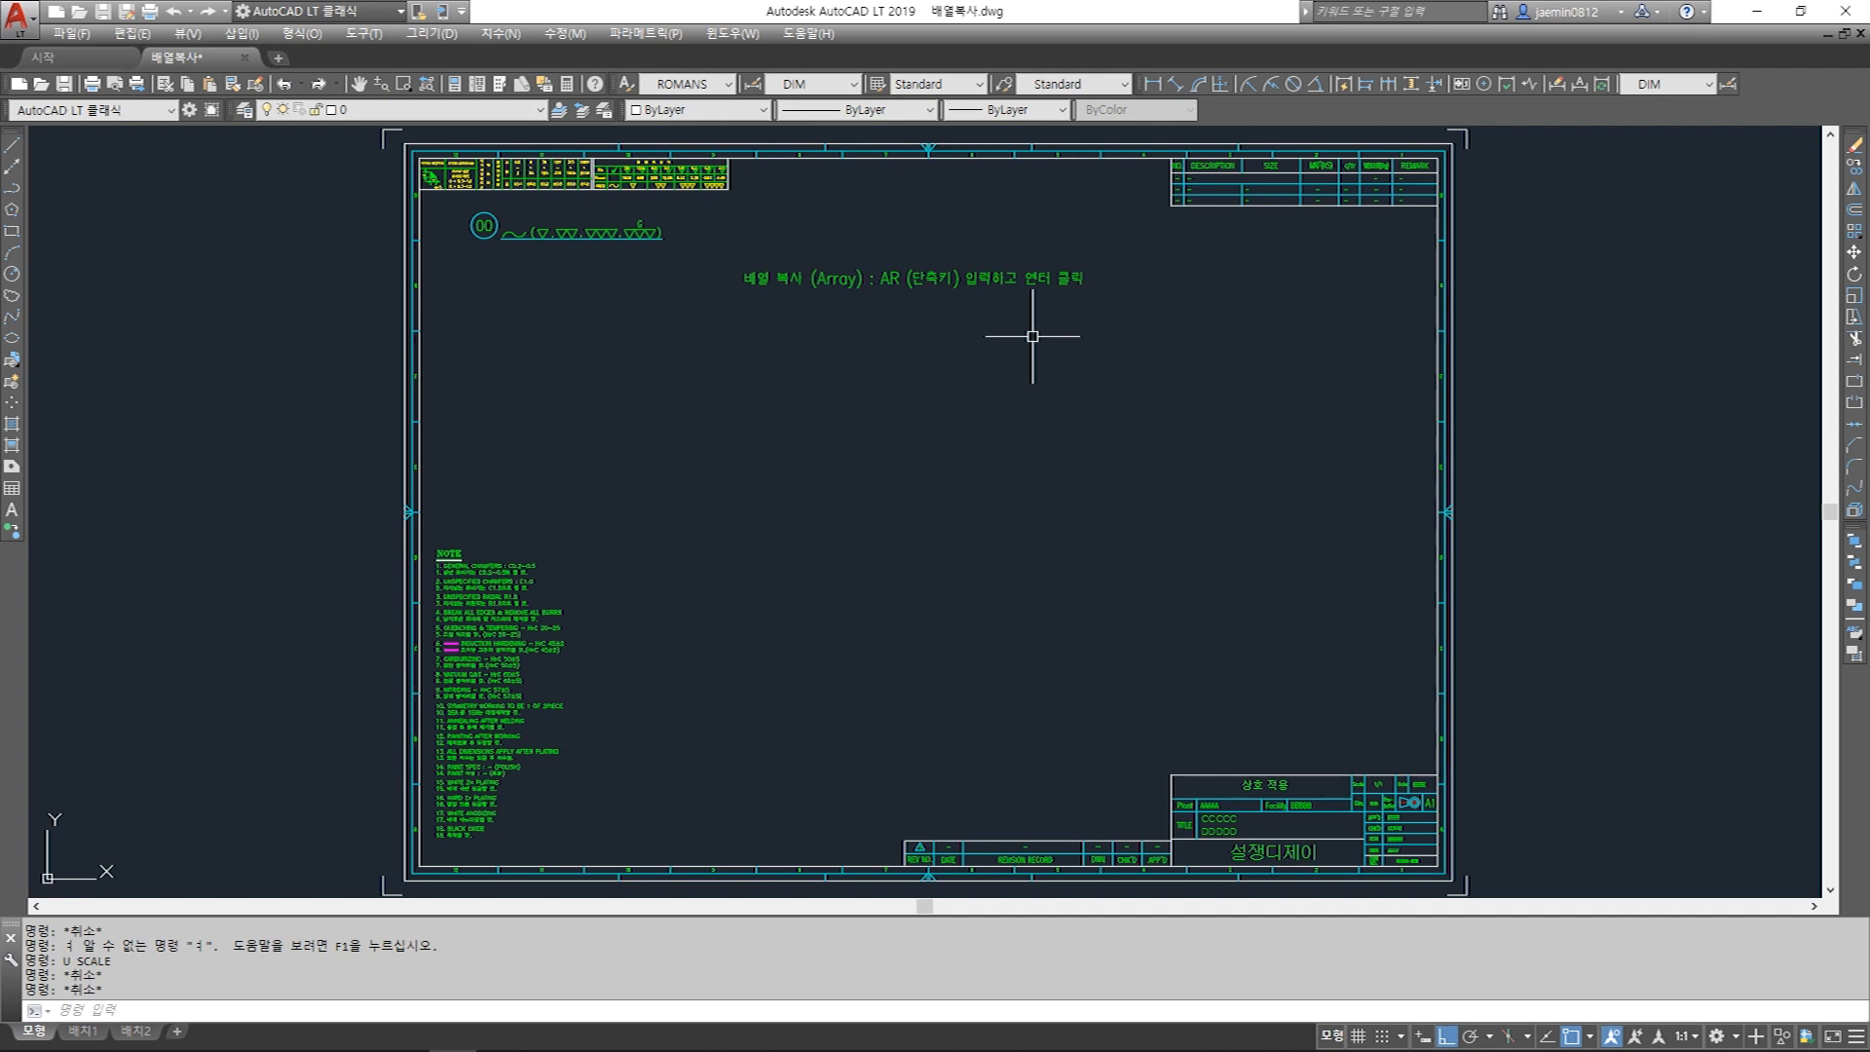
pyautogui.write('m')
pyautogui.press('Return')
pyautogui.click(933, 234)
pyautogui.press('Escape')
pyautogui.press('Escape')
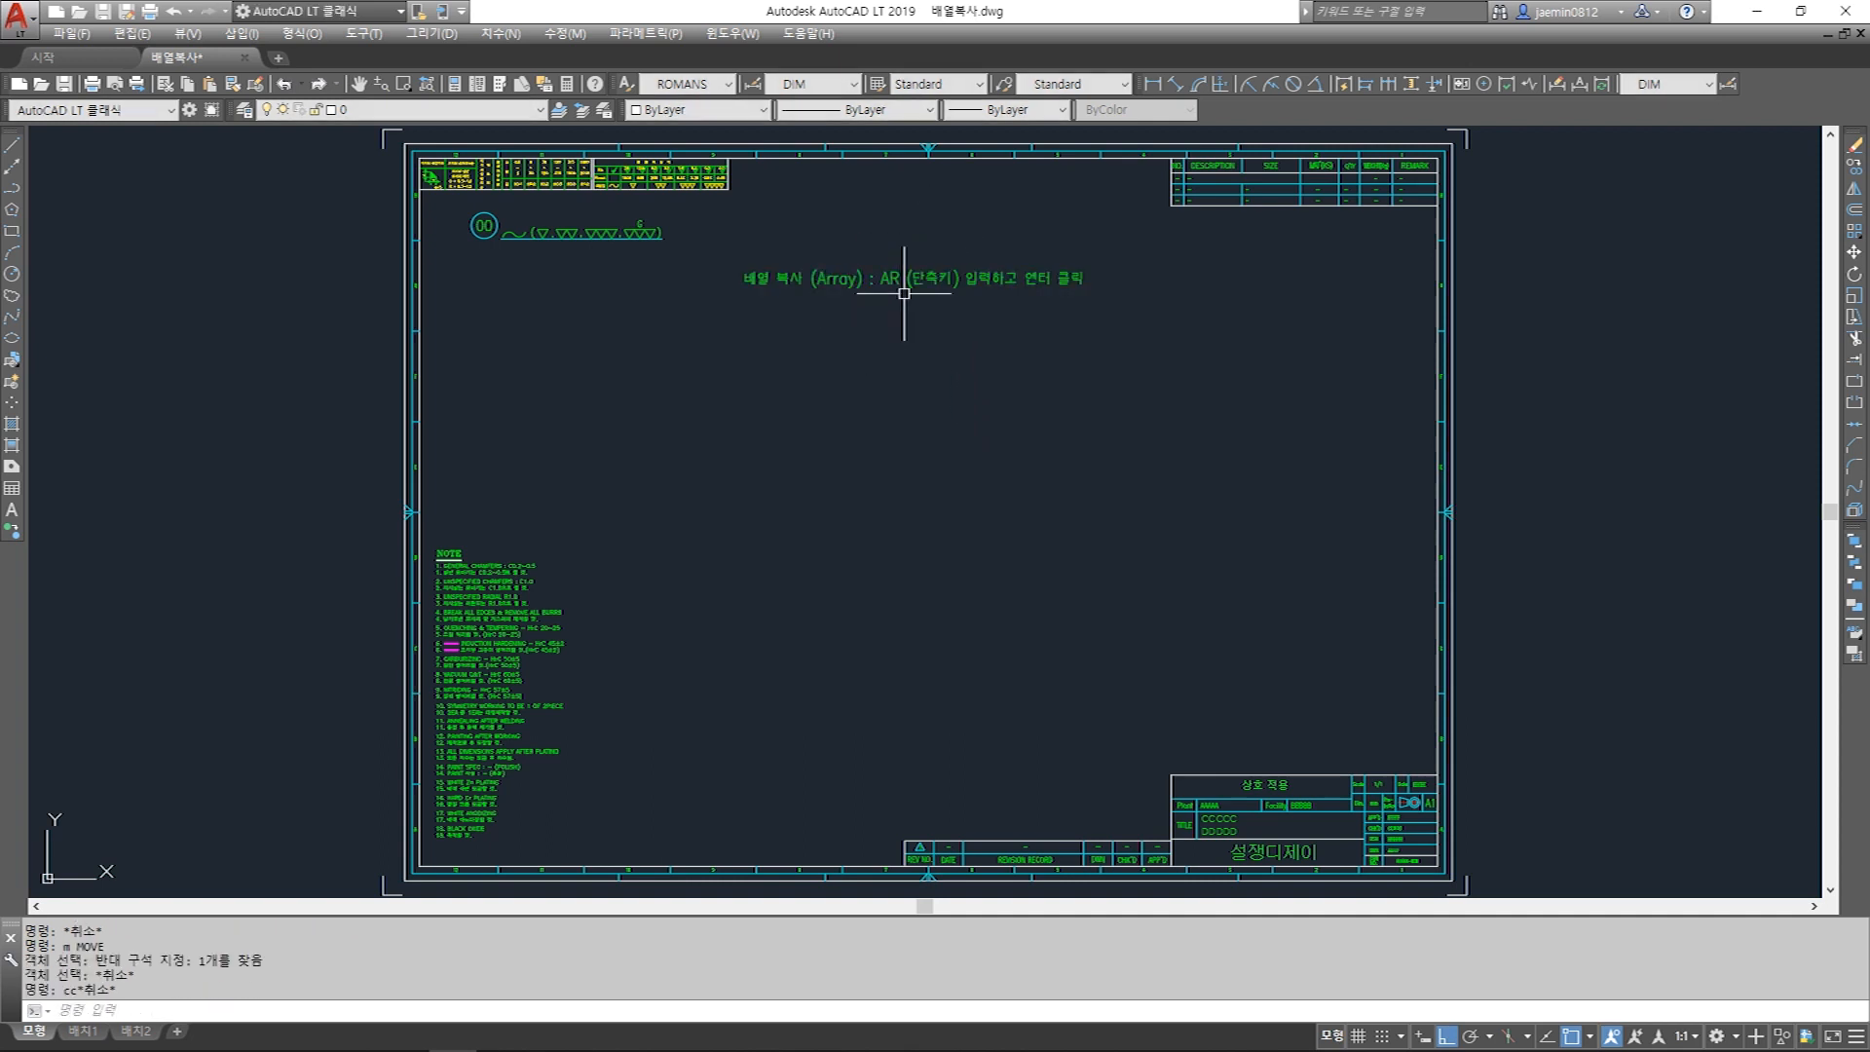
# Move the title text horizontally out of the sheet into the empty space beyond its right border.
pyautogui.write('m')
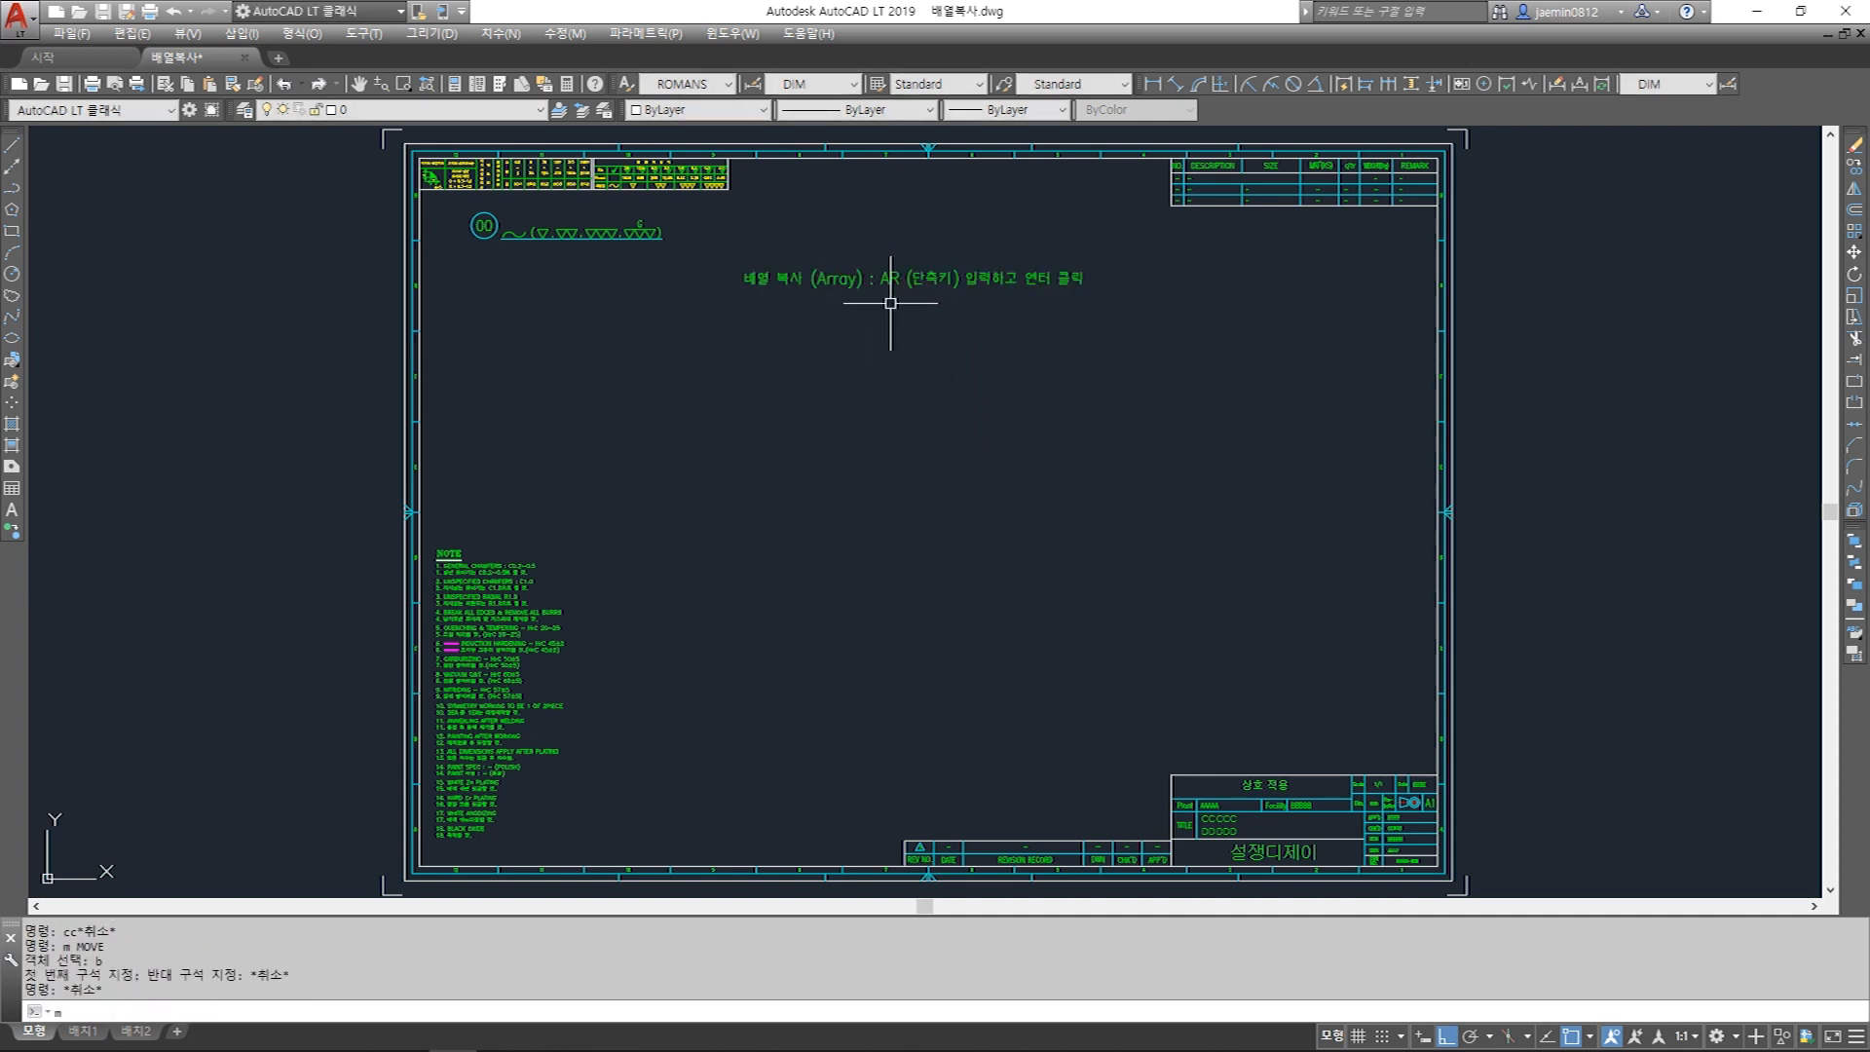
pyautogui.press('Return')
pyautogui.click(915, 251)
pyautogui.click(820, 368)
pyautogui.press('Return')
pyautogui.click(877, 389)
pyautogui.moveTo(1676, 420); pyautogui.dragTo(536, 456, button='middle')
pyautogui.click(873, 442)
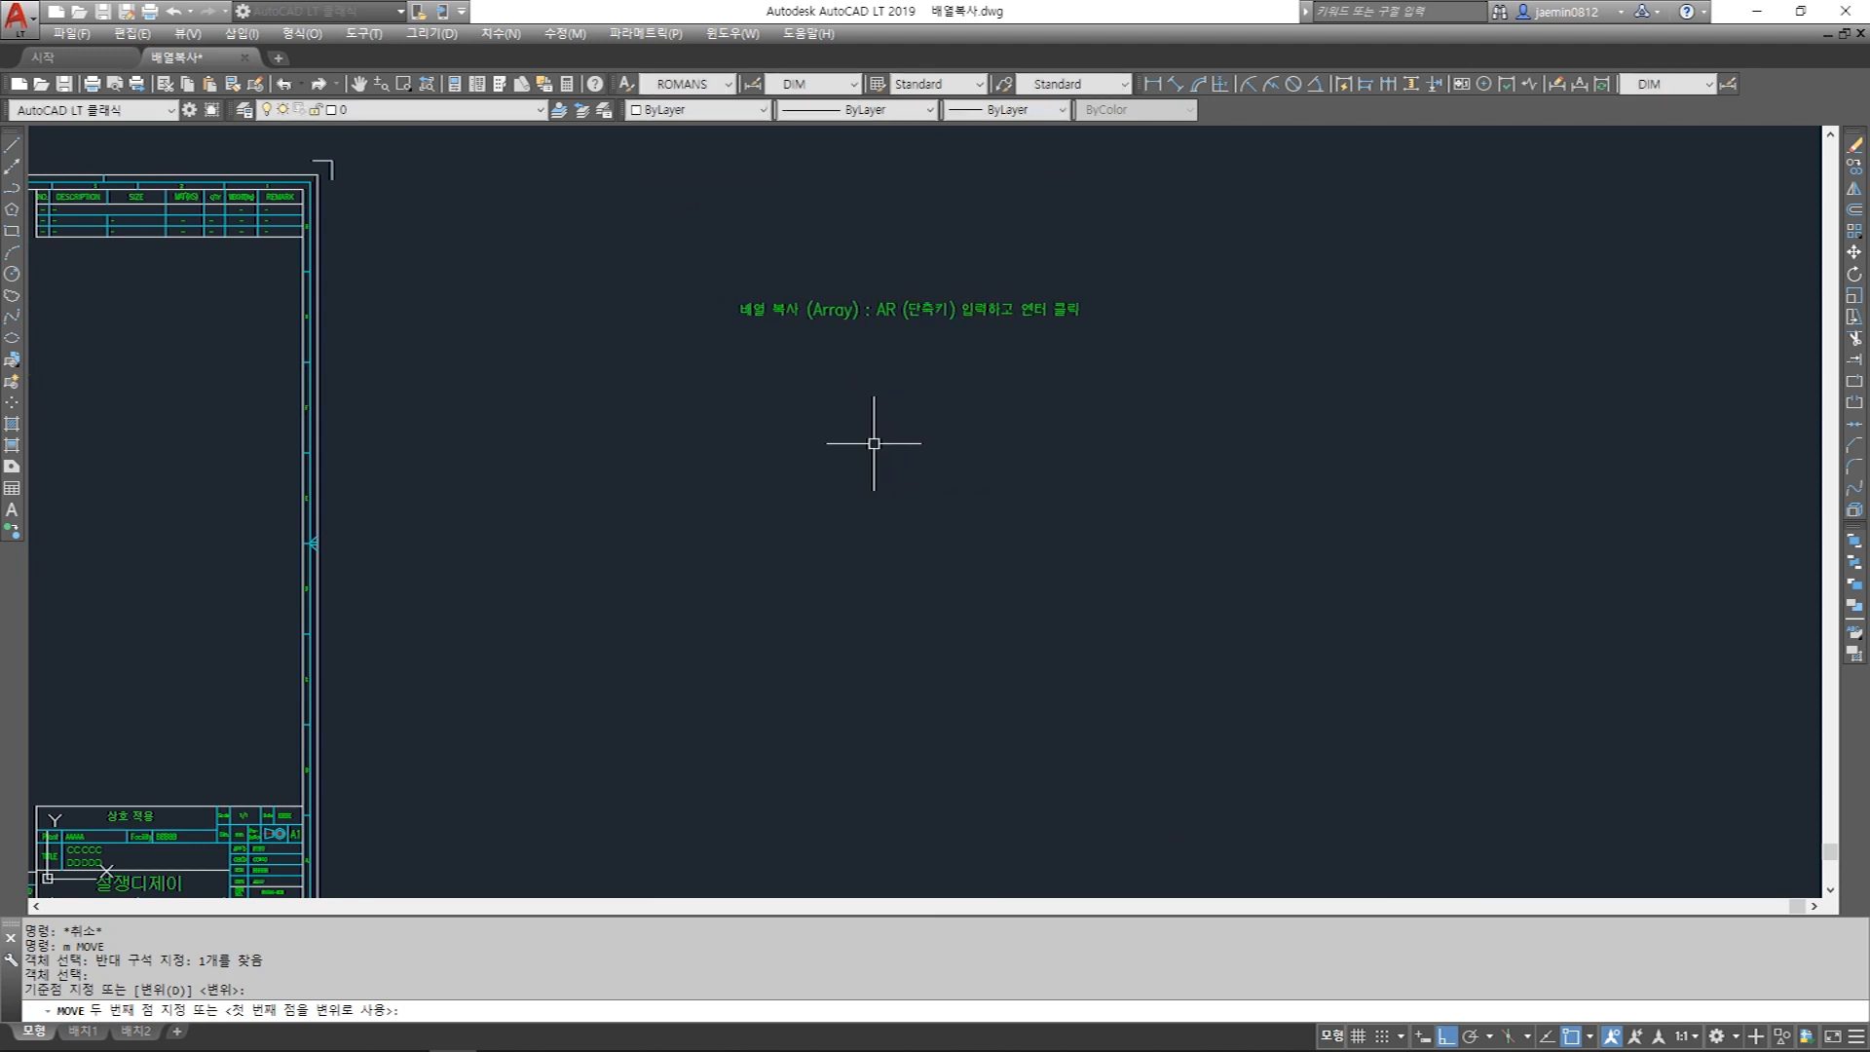
pyautogui.press('Escape')
# Draw a 10 by 10 square in the empty area below the title text.
pyautogui.moveTo(908, 570); pyautogui.dragTo(959, 460, button='middle')
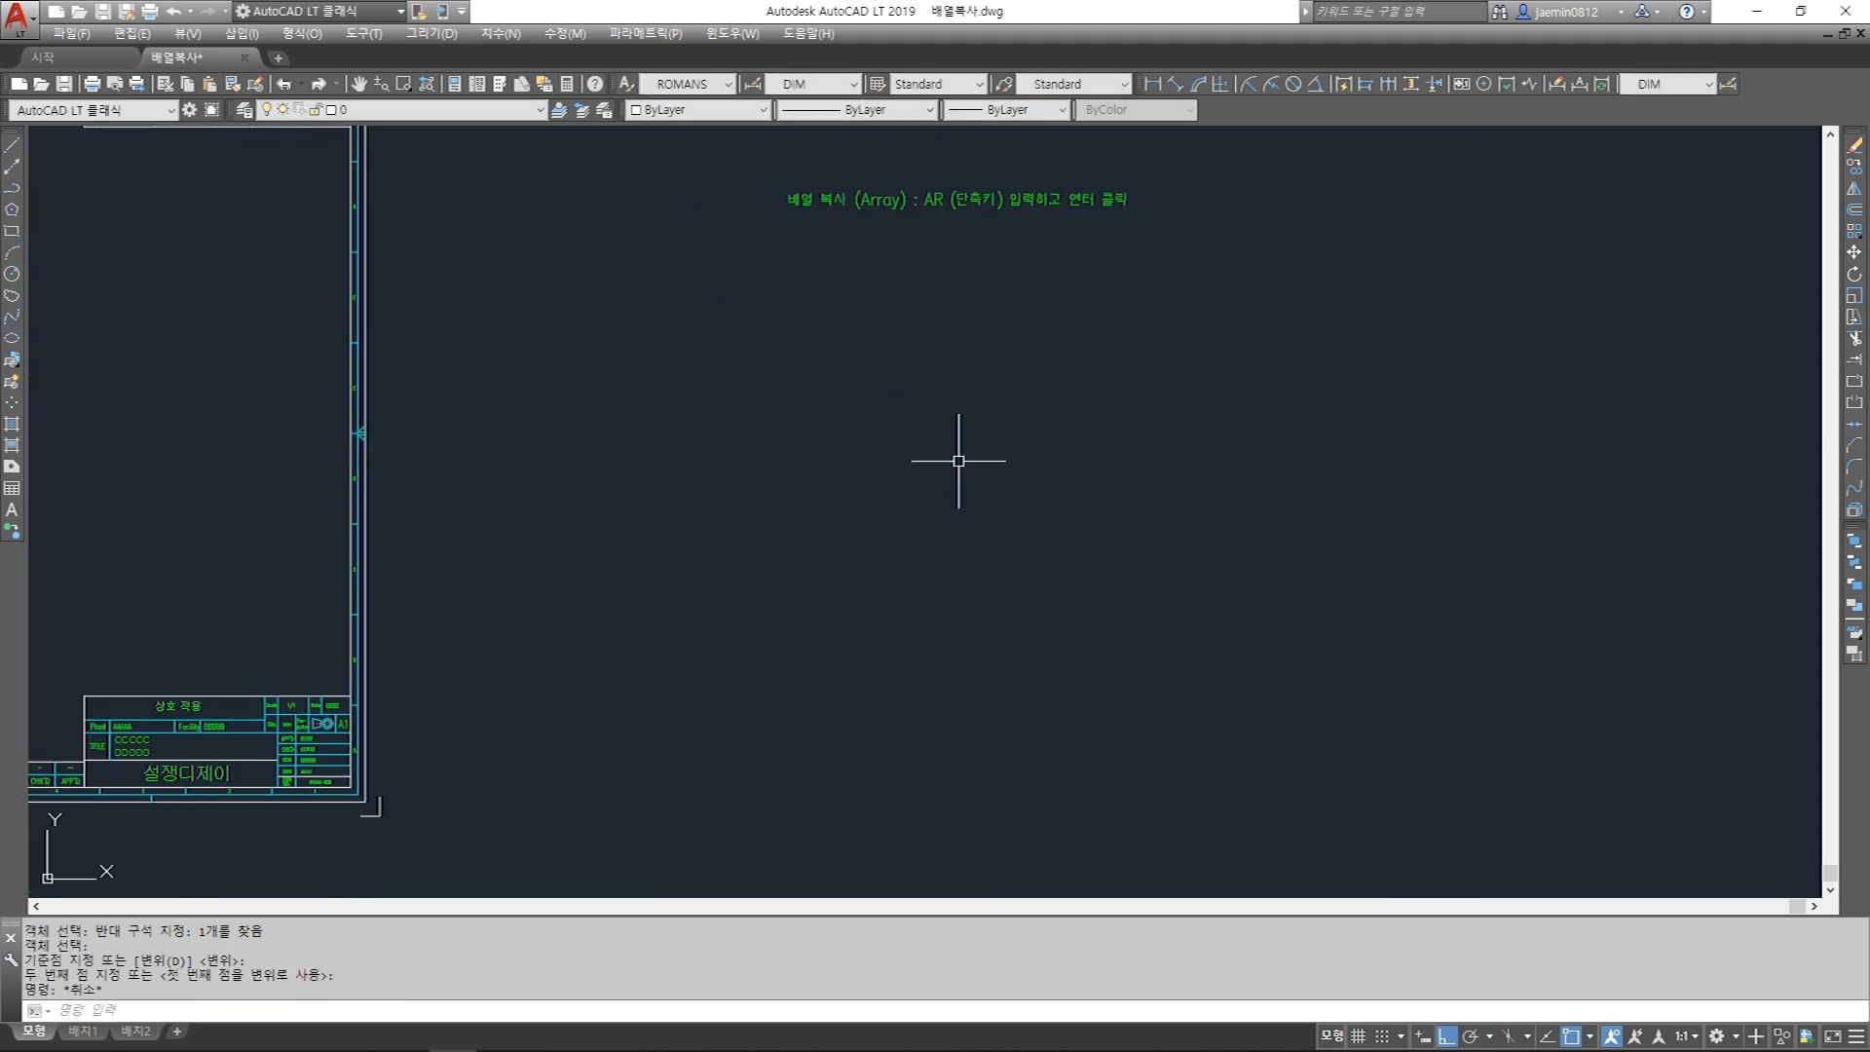
pyautogui.write('rec')
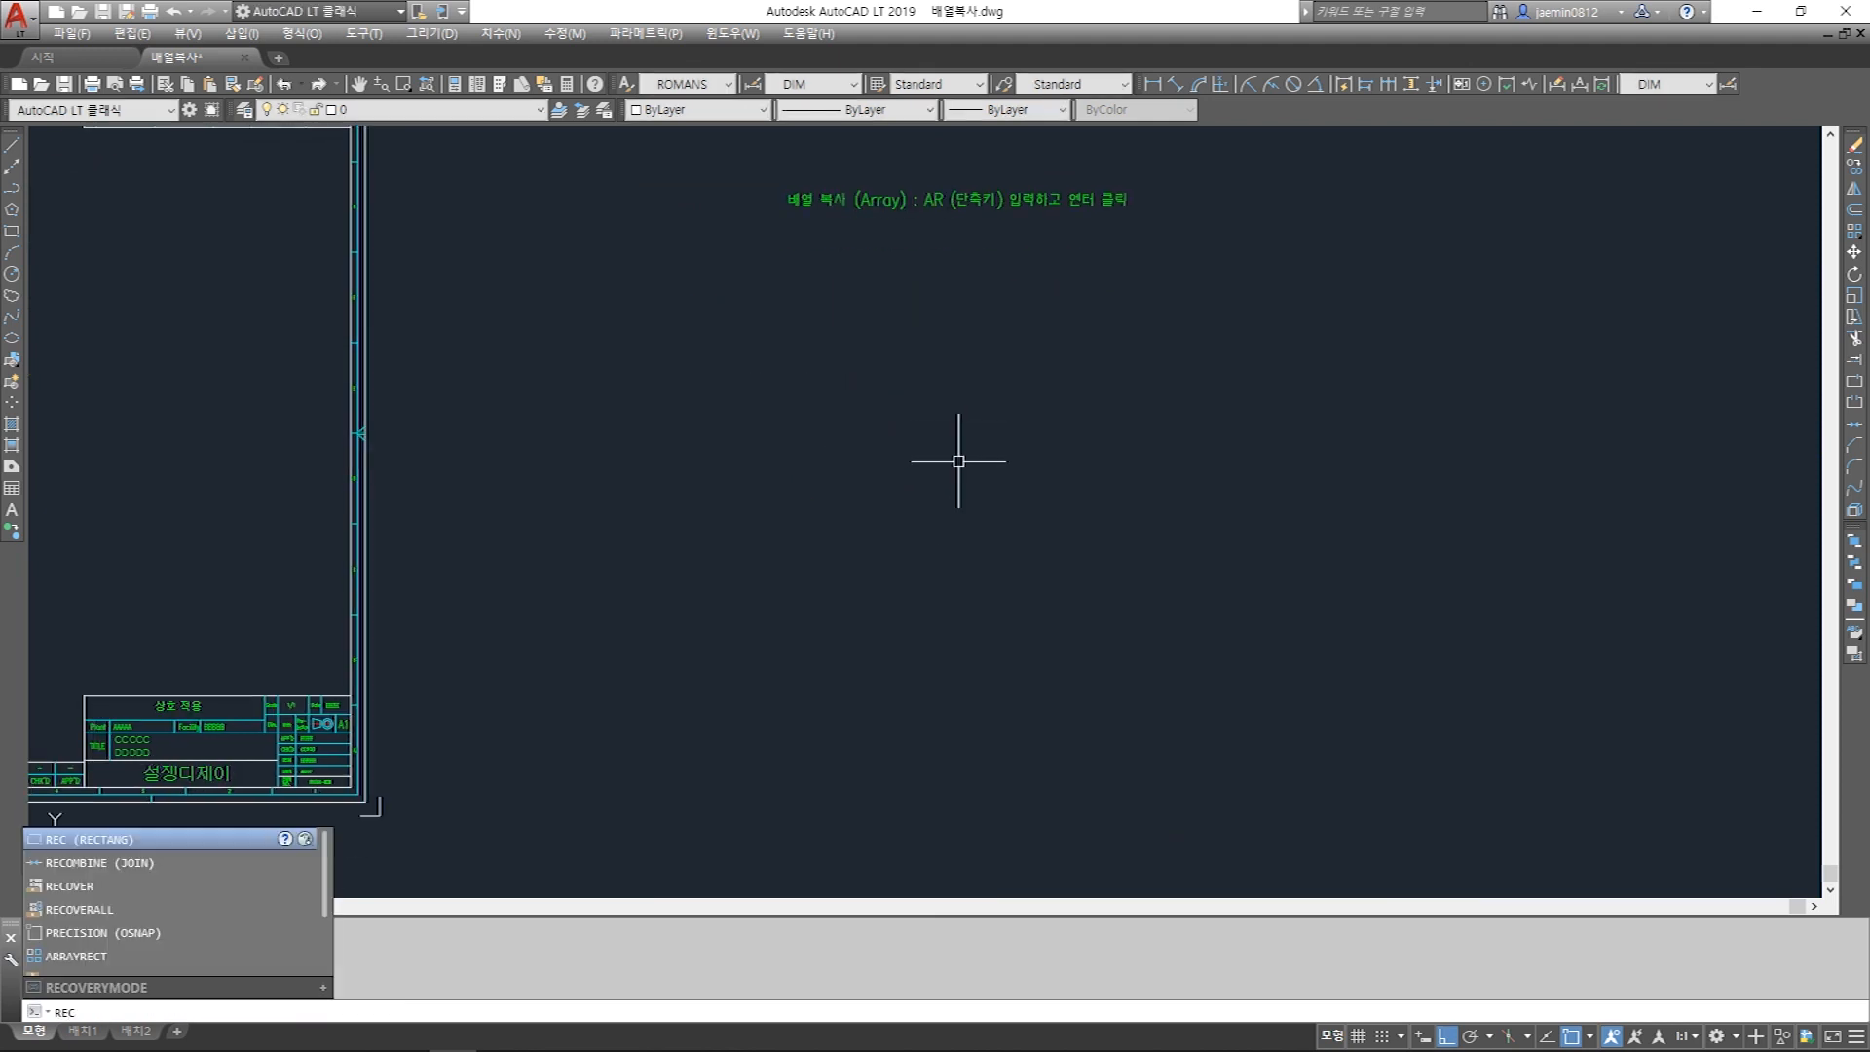
pyautogui.press('Return')
pyautogui.click(876, 494)
pyautogui.write('@10,10')
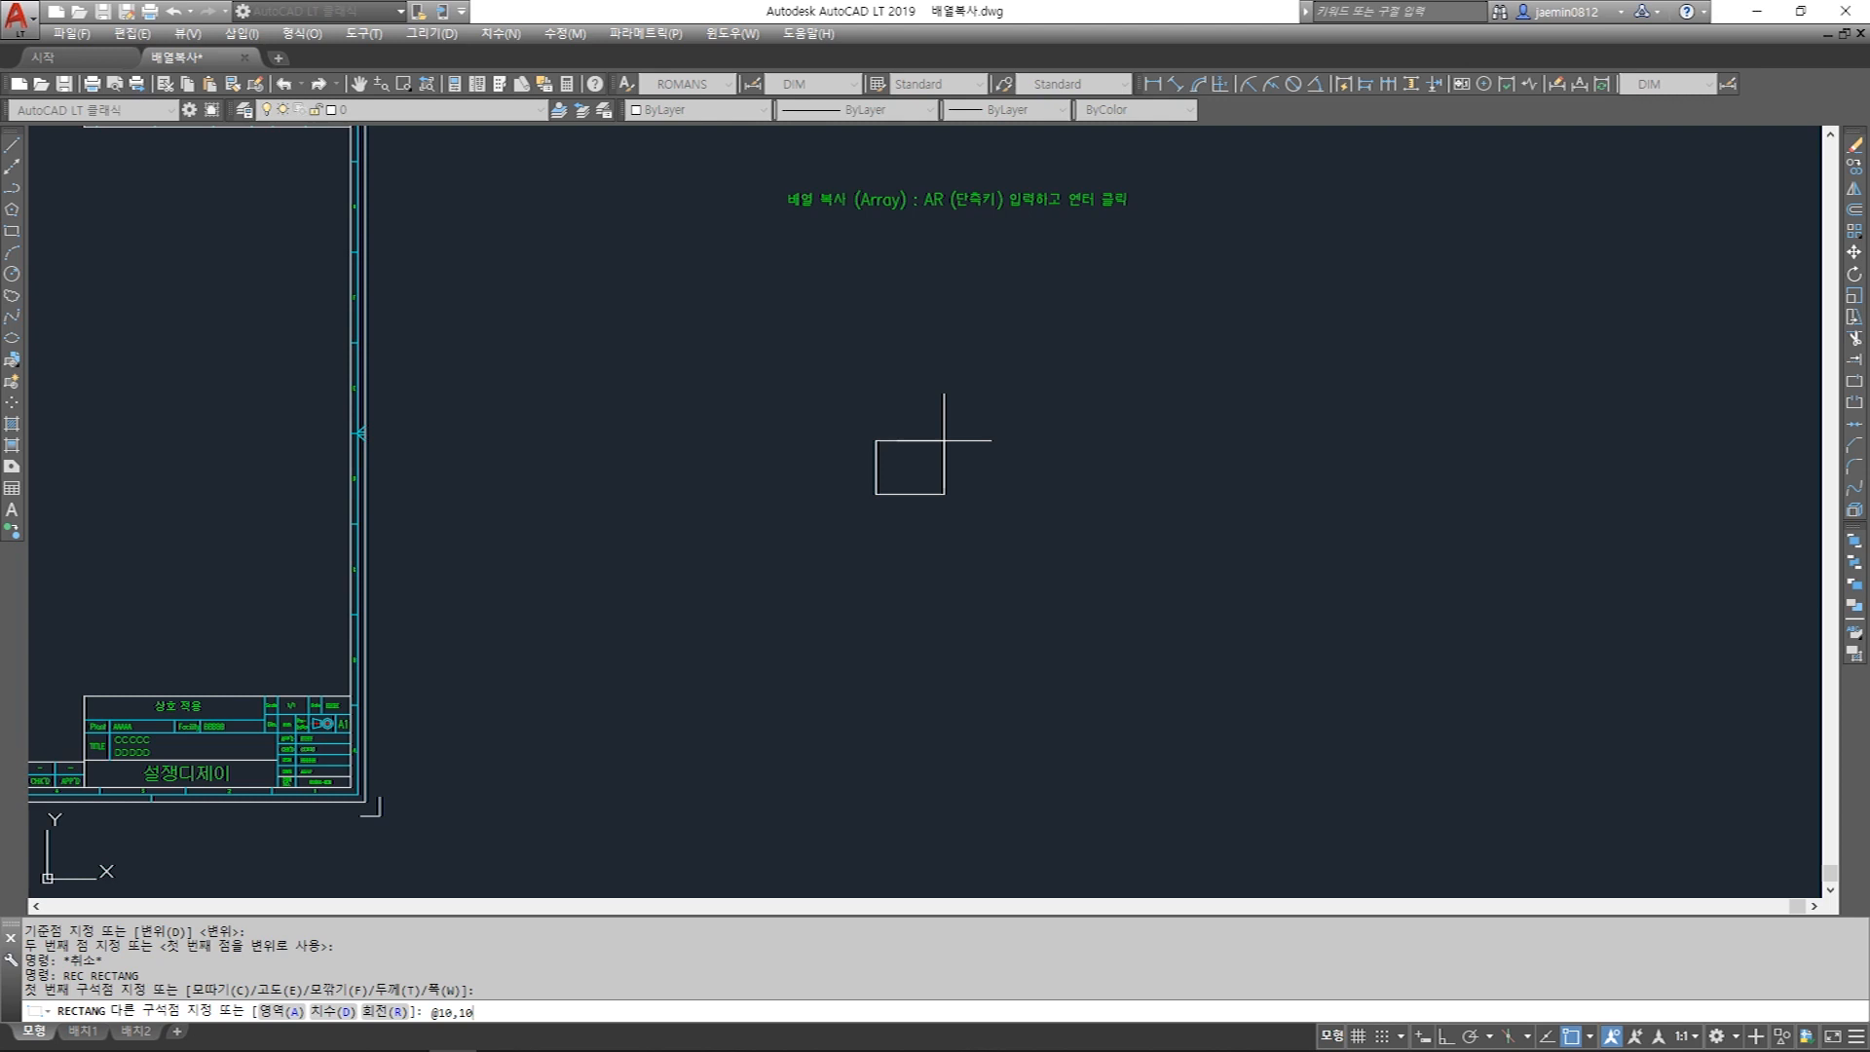
pyautogui.press('Return')
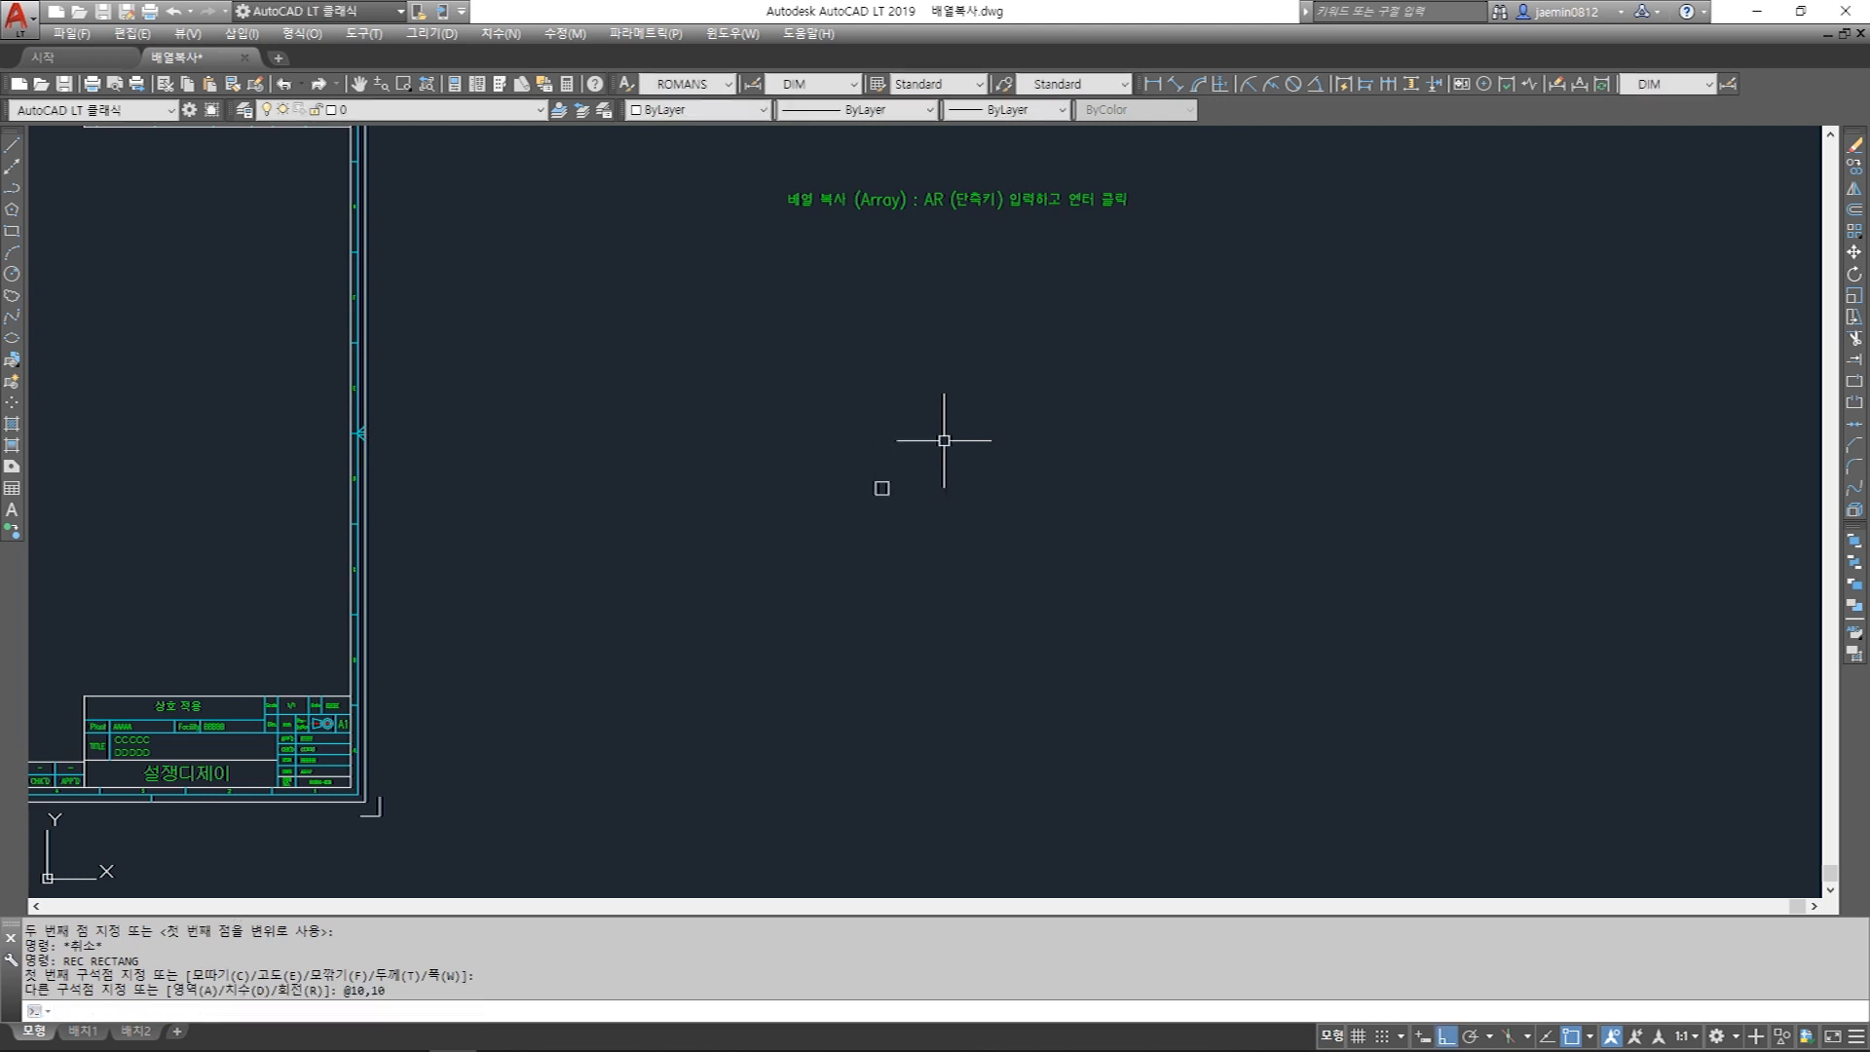
# Move the square straight up, closer to the title text.
pyautogui.press('m')
pyautogui.press('Return')
pyautogui.press('Escape')
pyautogui.press('m')
pyautogui.press('Return')
pyautogui.click(900, 423)
pyautogui.click(861, 511)
pyautogui.press('Return')
pyautogui.click(970, 516)
pyautogui.click(983, 358)
pyautogui.press('Escape')
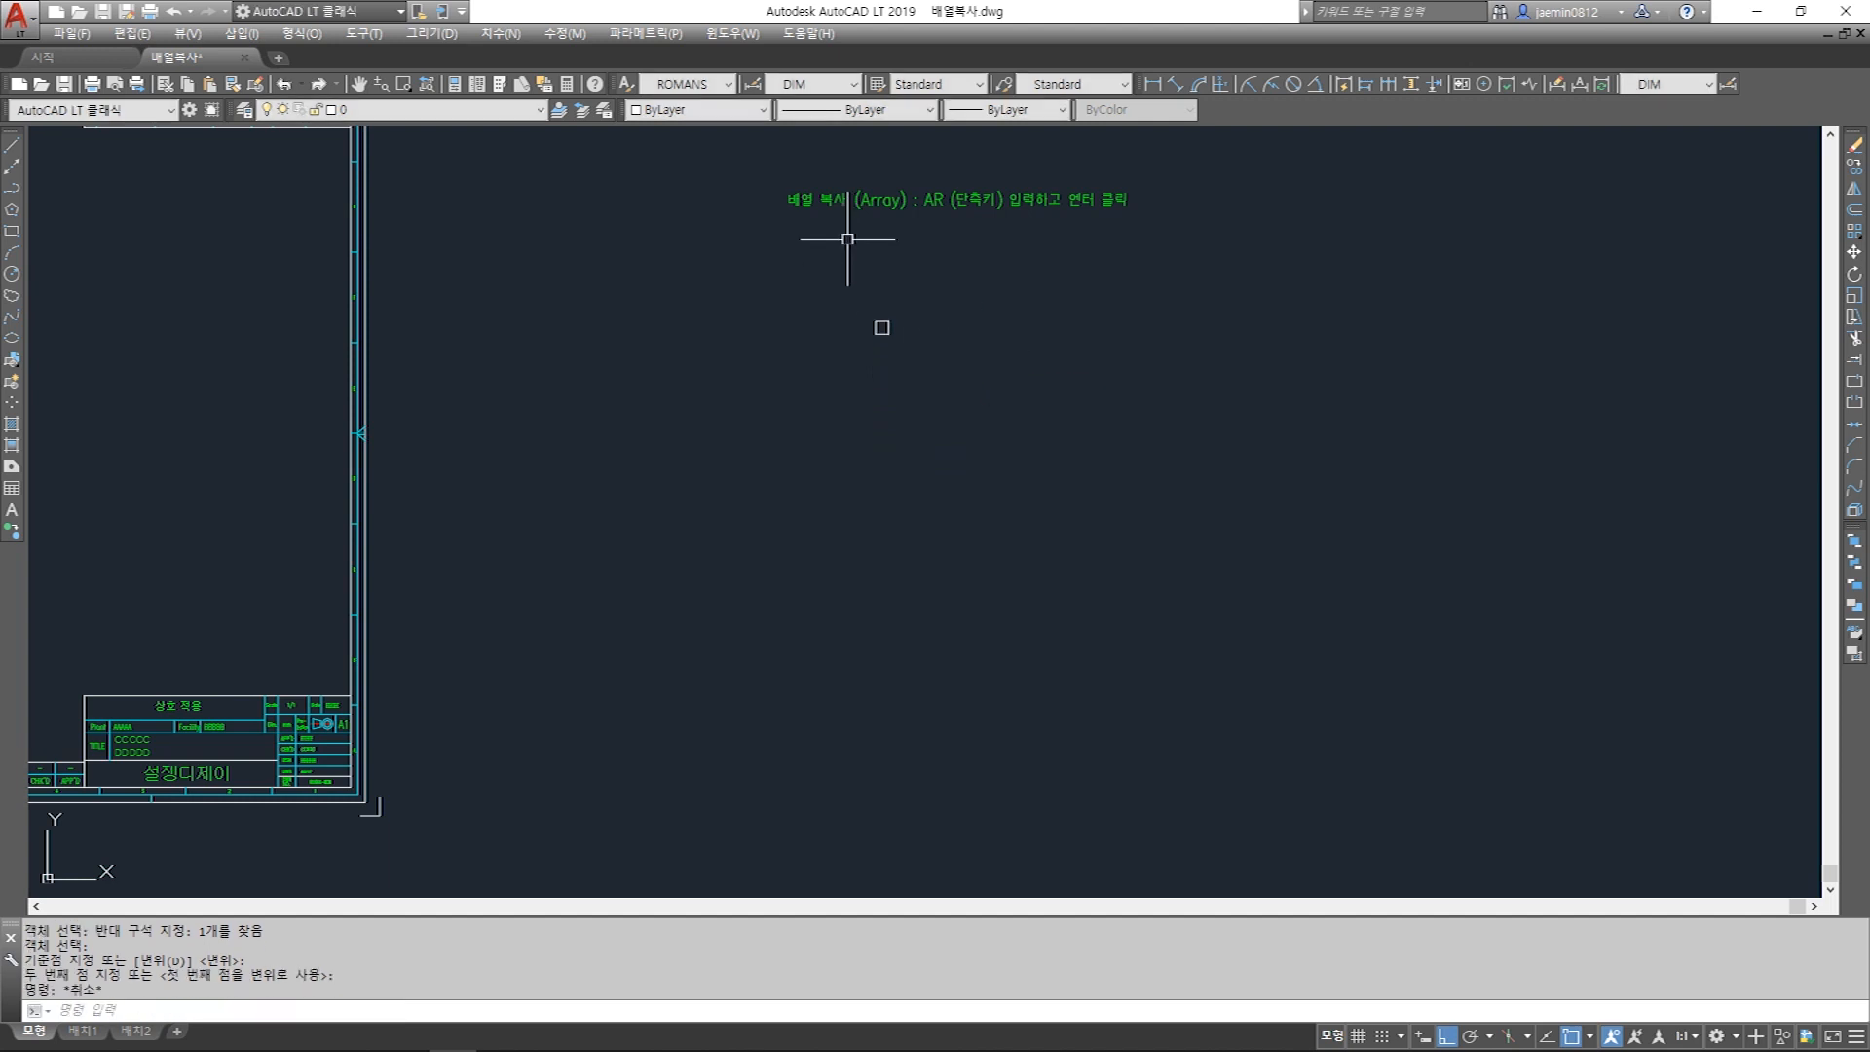
# Move the square slightly straight down to leave more space beneath the title text.
pyautogui.scroll(4, 851, 267)
pyautogui.moveTo(873, 301); pyautogui.dragTo(864, 396, button='middle')
pyautogui.moveTo(985, 480); pyautogui.dragTo(898, 487, button='middle')
pyautogui.press('Escape')
pyautogui.press('m')
pyautogui.press('Return')
pyautogui.click(890, 584)
pyautogui.click(818, 495)
pyautogui.press('Return')
pyautogui.click(999, 544)
pyautogui.click(1014, 624)
pyautogui.press('Escape')
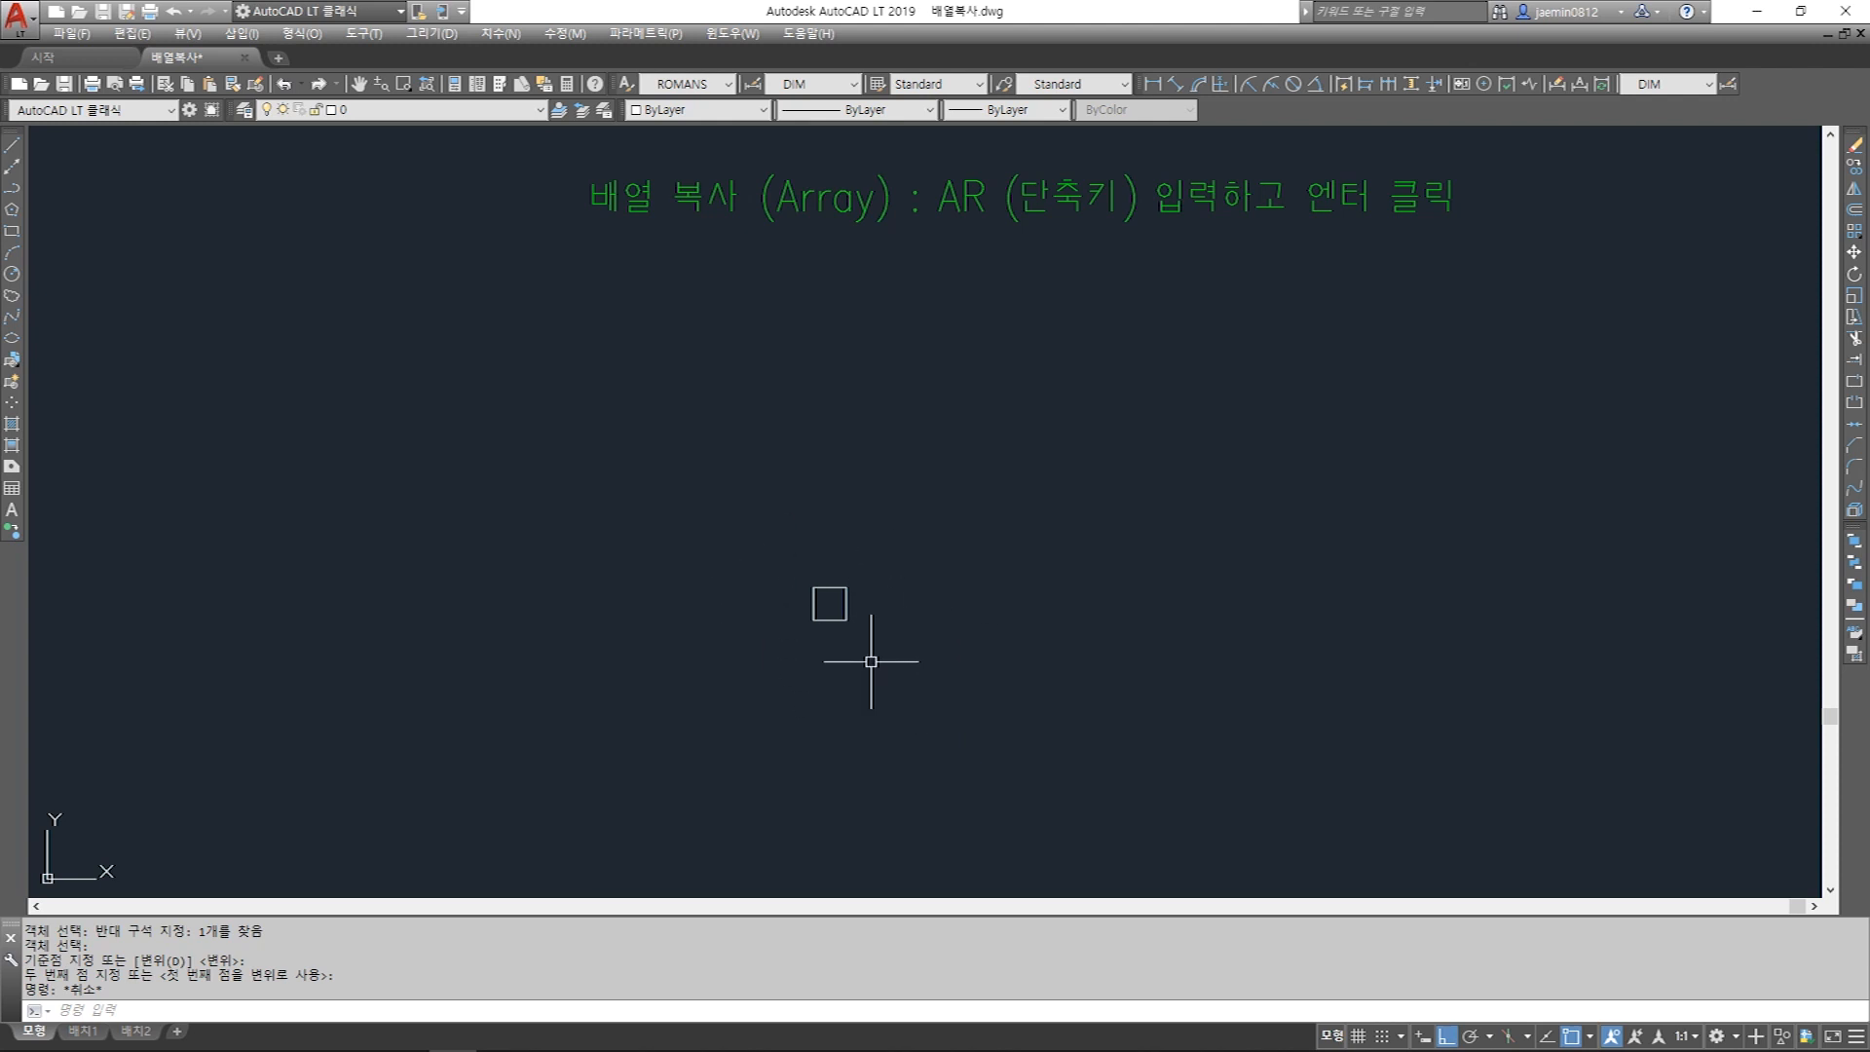
pyautogui.press('Escape')
pyautogui.press('Escape')
pyautogui.press('Escape')
pyautogui.press('Escape')
# Start an Array of the square and choose the rectangular array type.
pyautogui.write('ar')
pyautogui.press('Return')
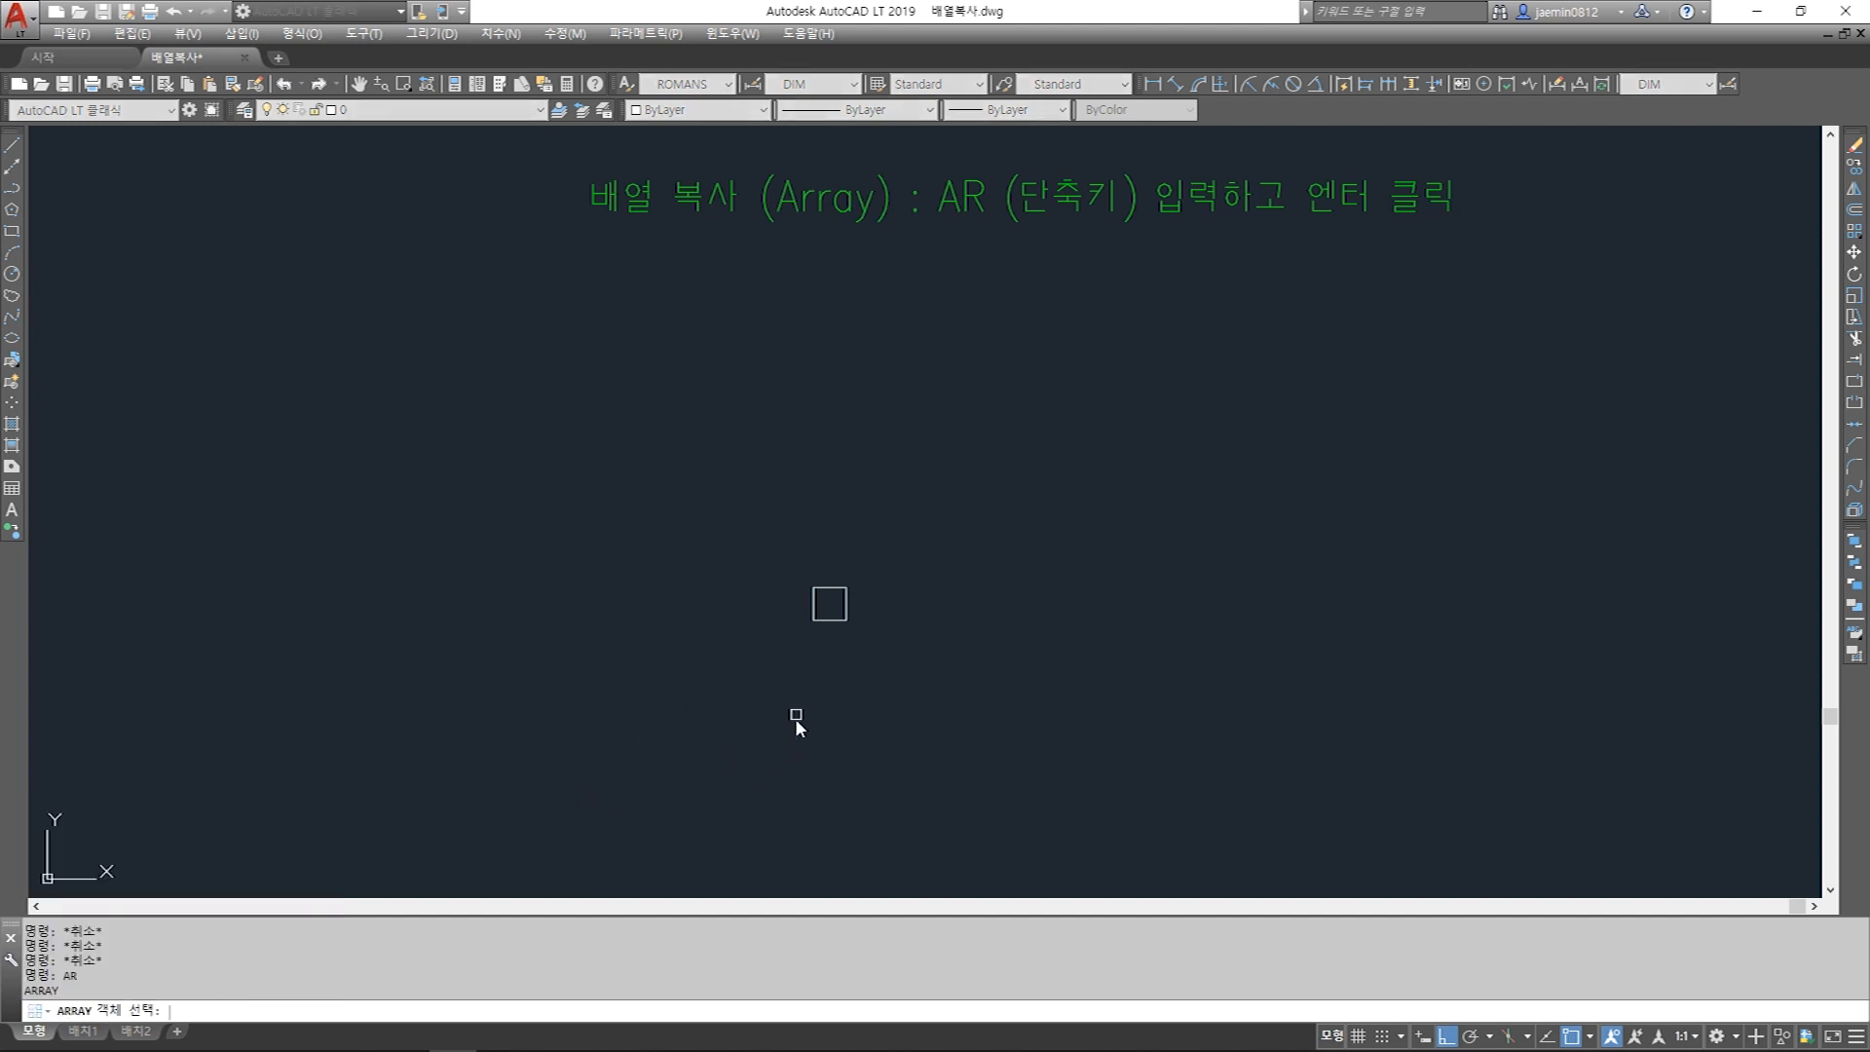
pyautogui.click(747, 501)
pyautogui.click(1003, 721)
pyautogui.click(720, 516)
pyautogui.click(1008, 735)
pyautogui.press('Return')
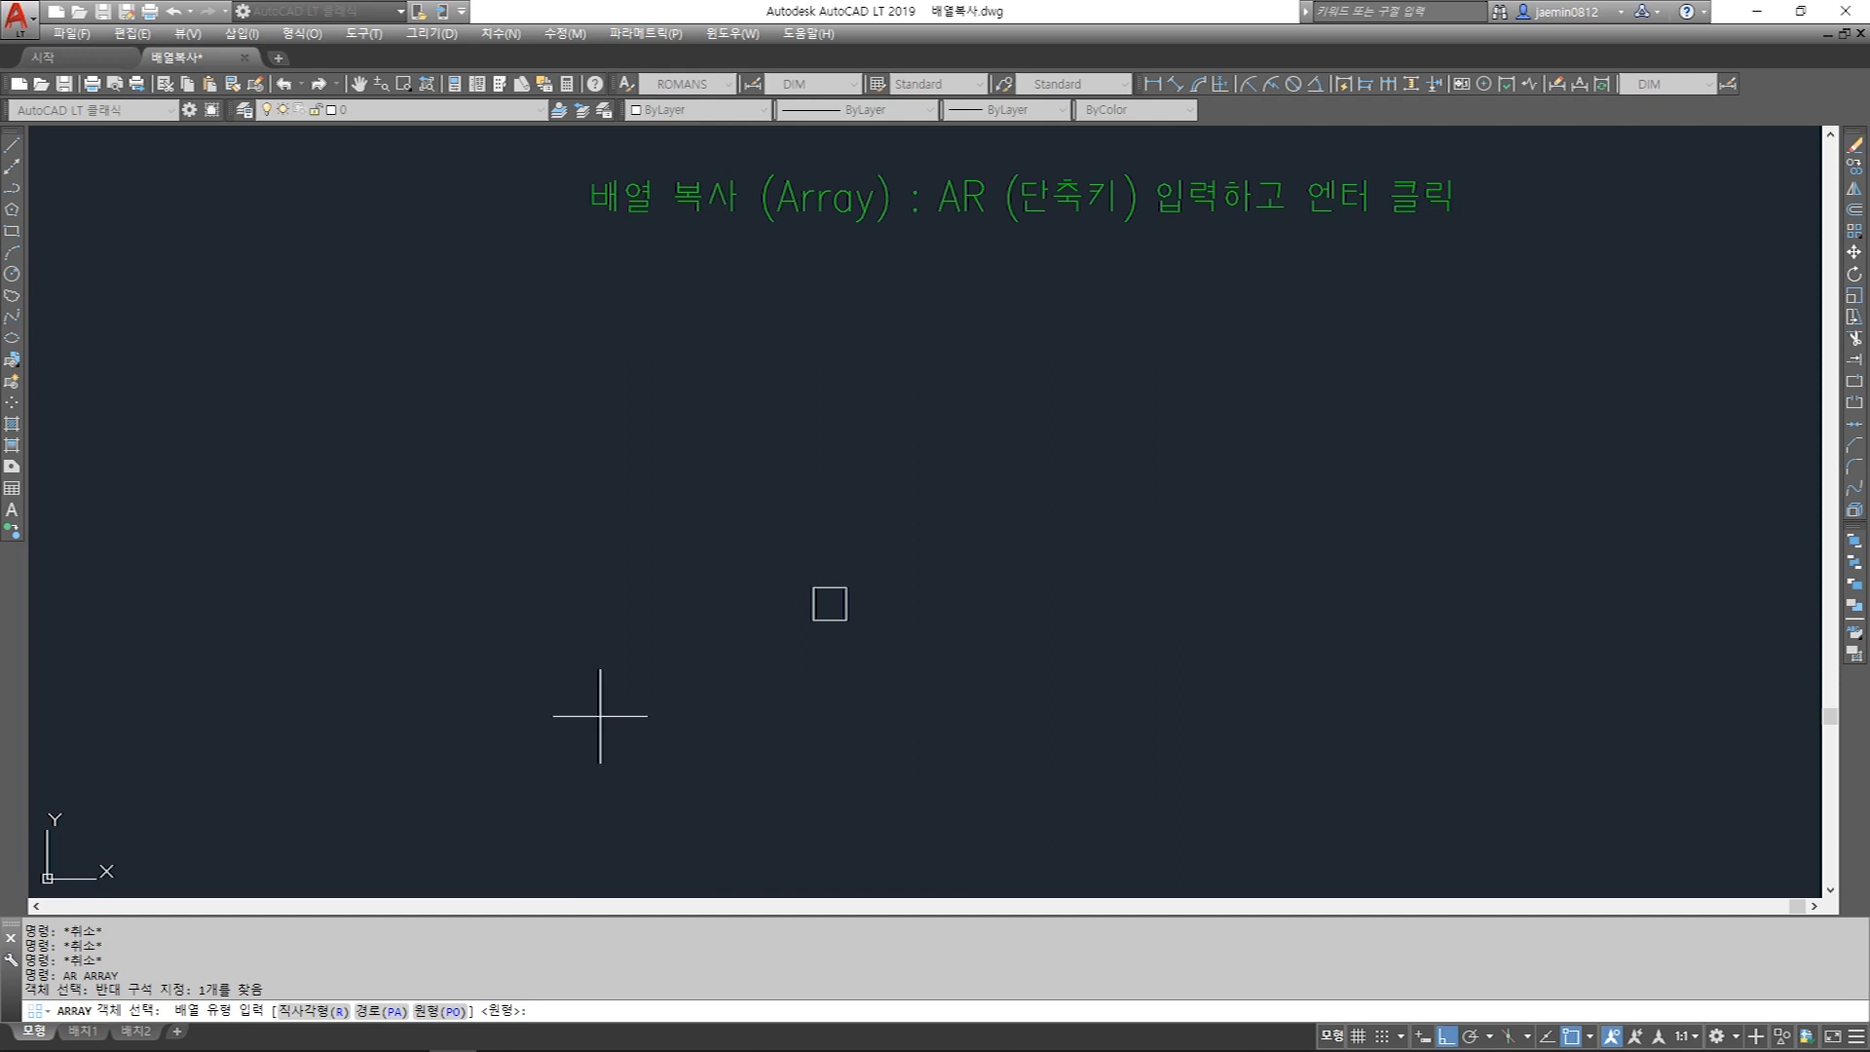
pyautogui.write('ㄱ')
pyautogui.press('Return')
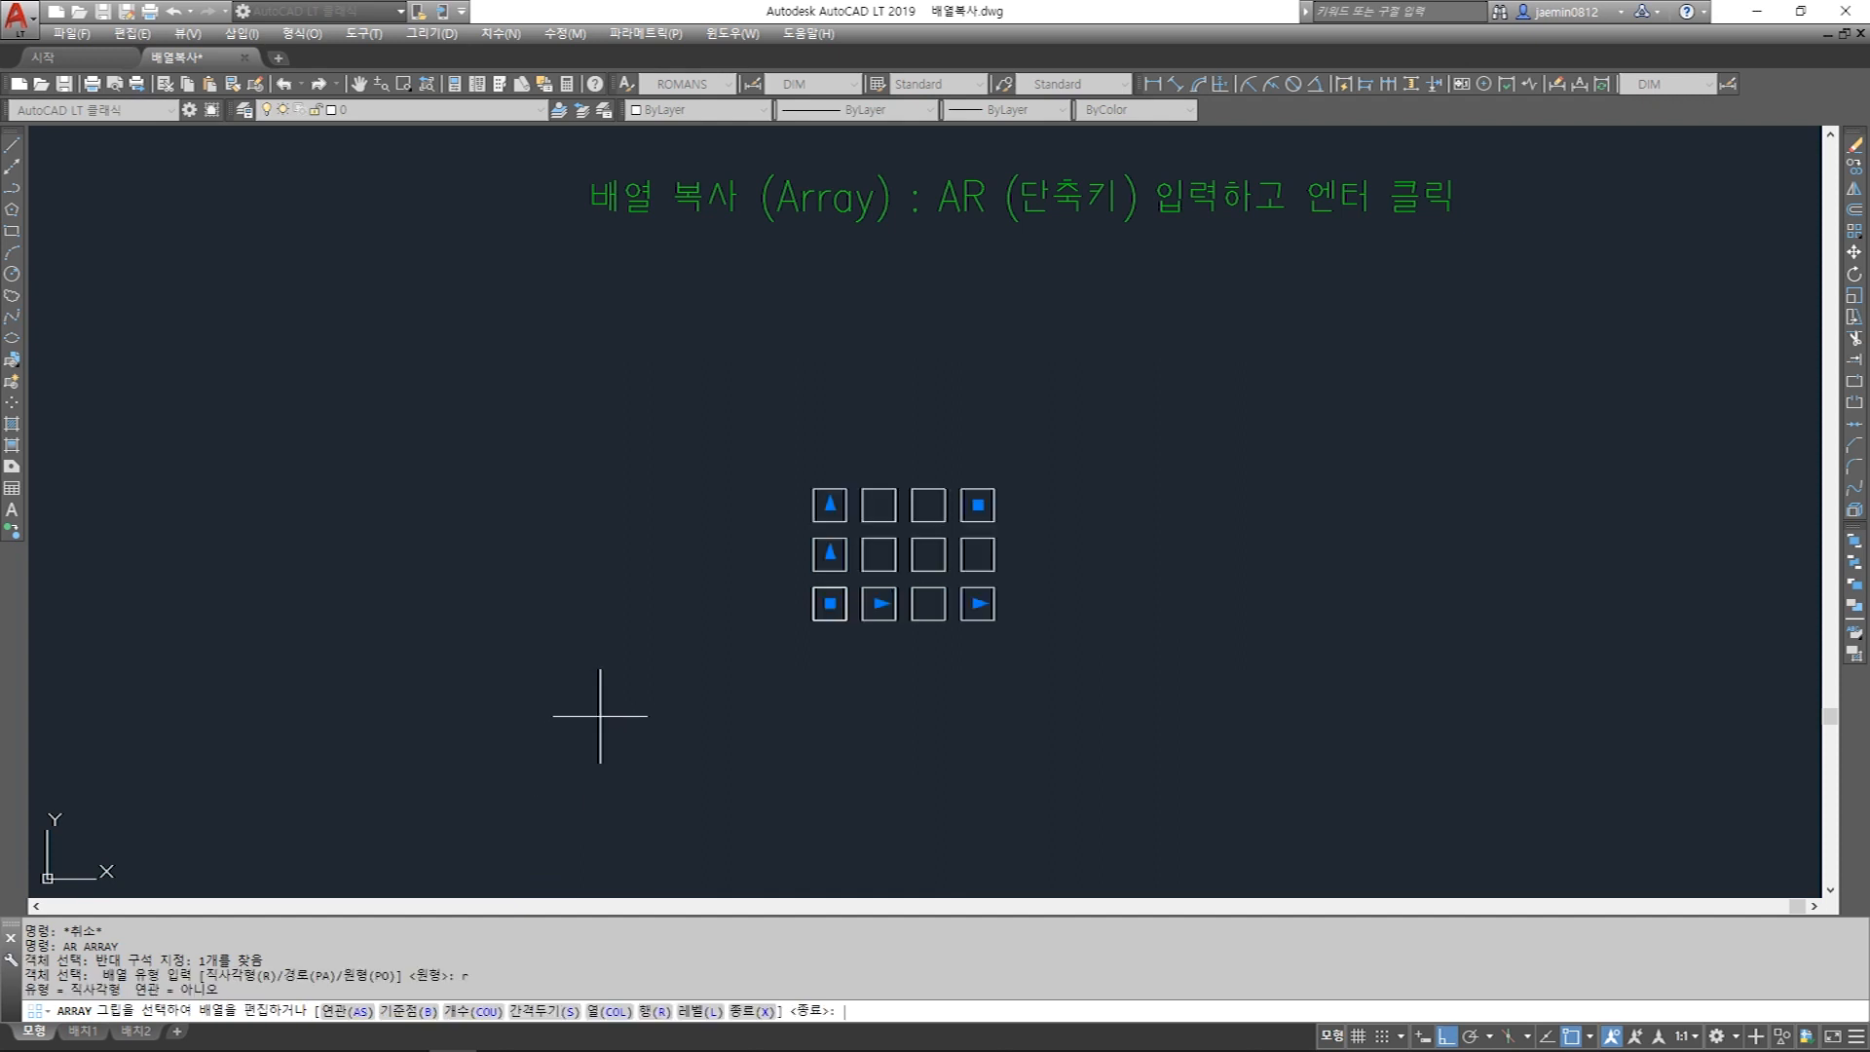
# Set the rectangular array to 5 columns with a column spacing of 20.
pyautogui.scroll(4, 858, 556)
pyautogui.moveTo(839, 605); pyautogui.dragTo(834, 597, button='middle')
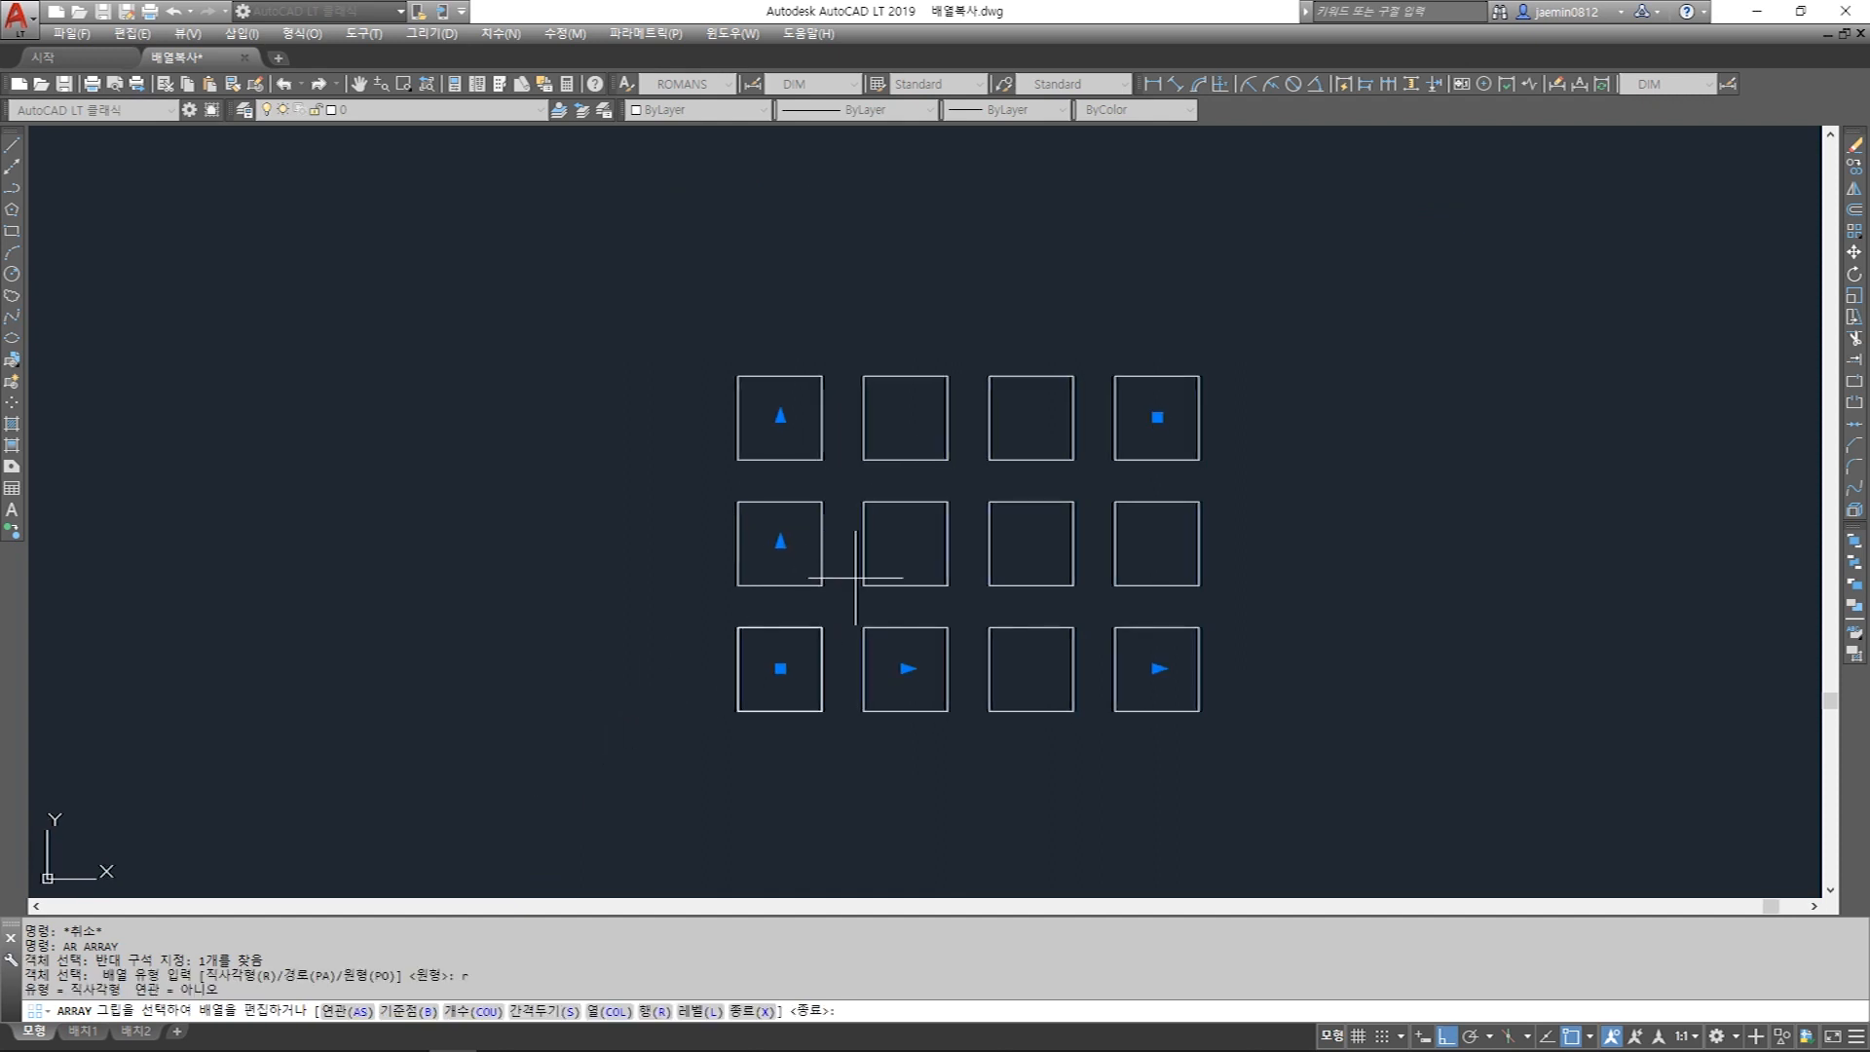
pyautogui.scroll(-4, 856, 560)
pyautogui.scroll(5, 871, 590)
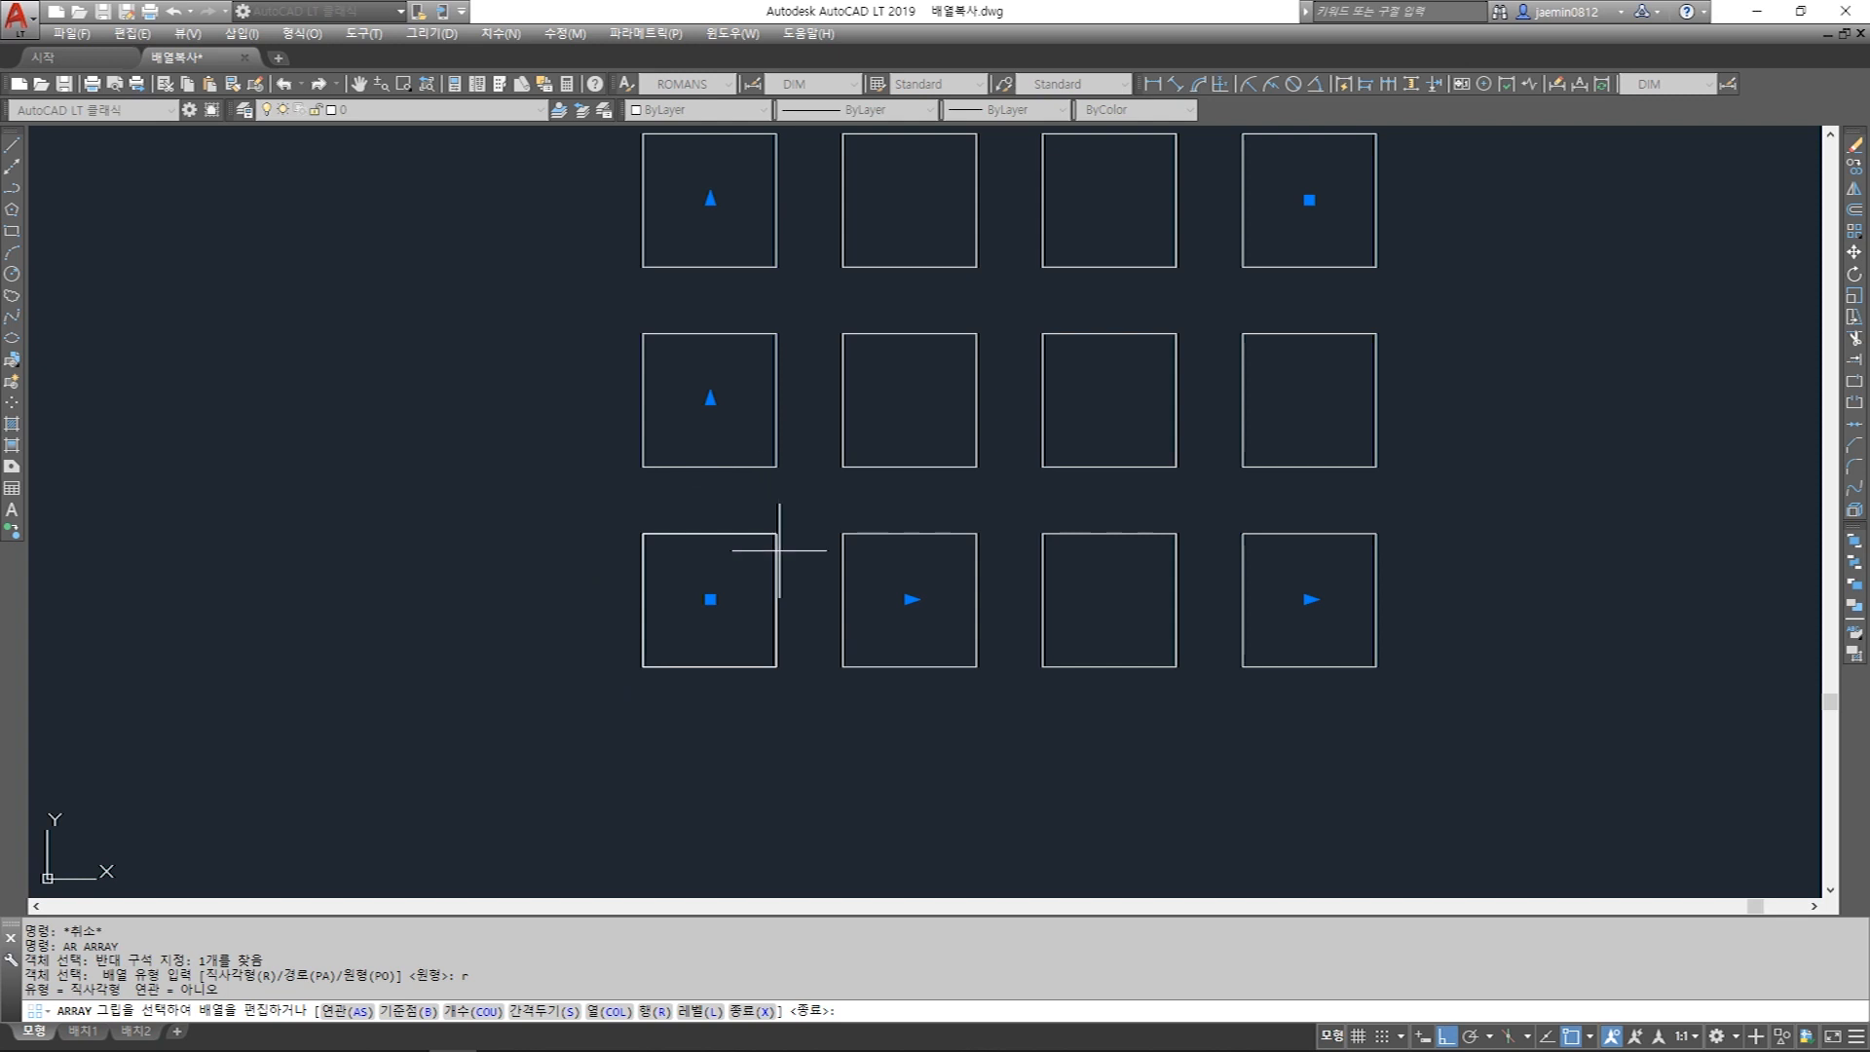
pyautogui.scroll(-2, 669, 685)
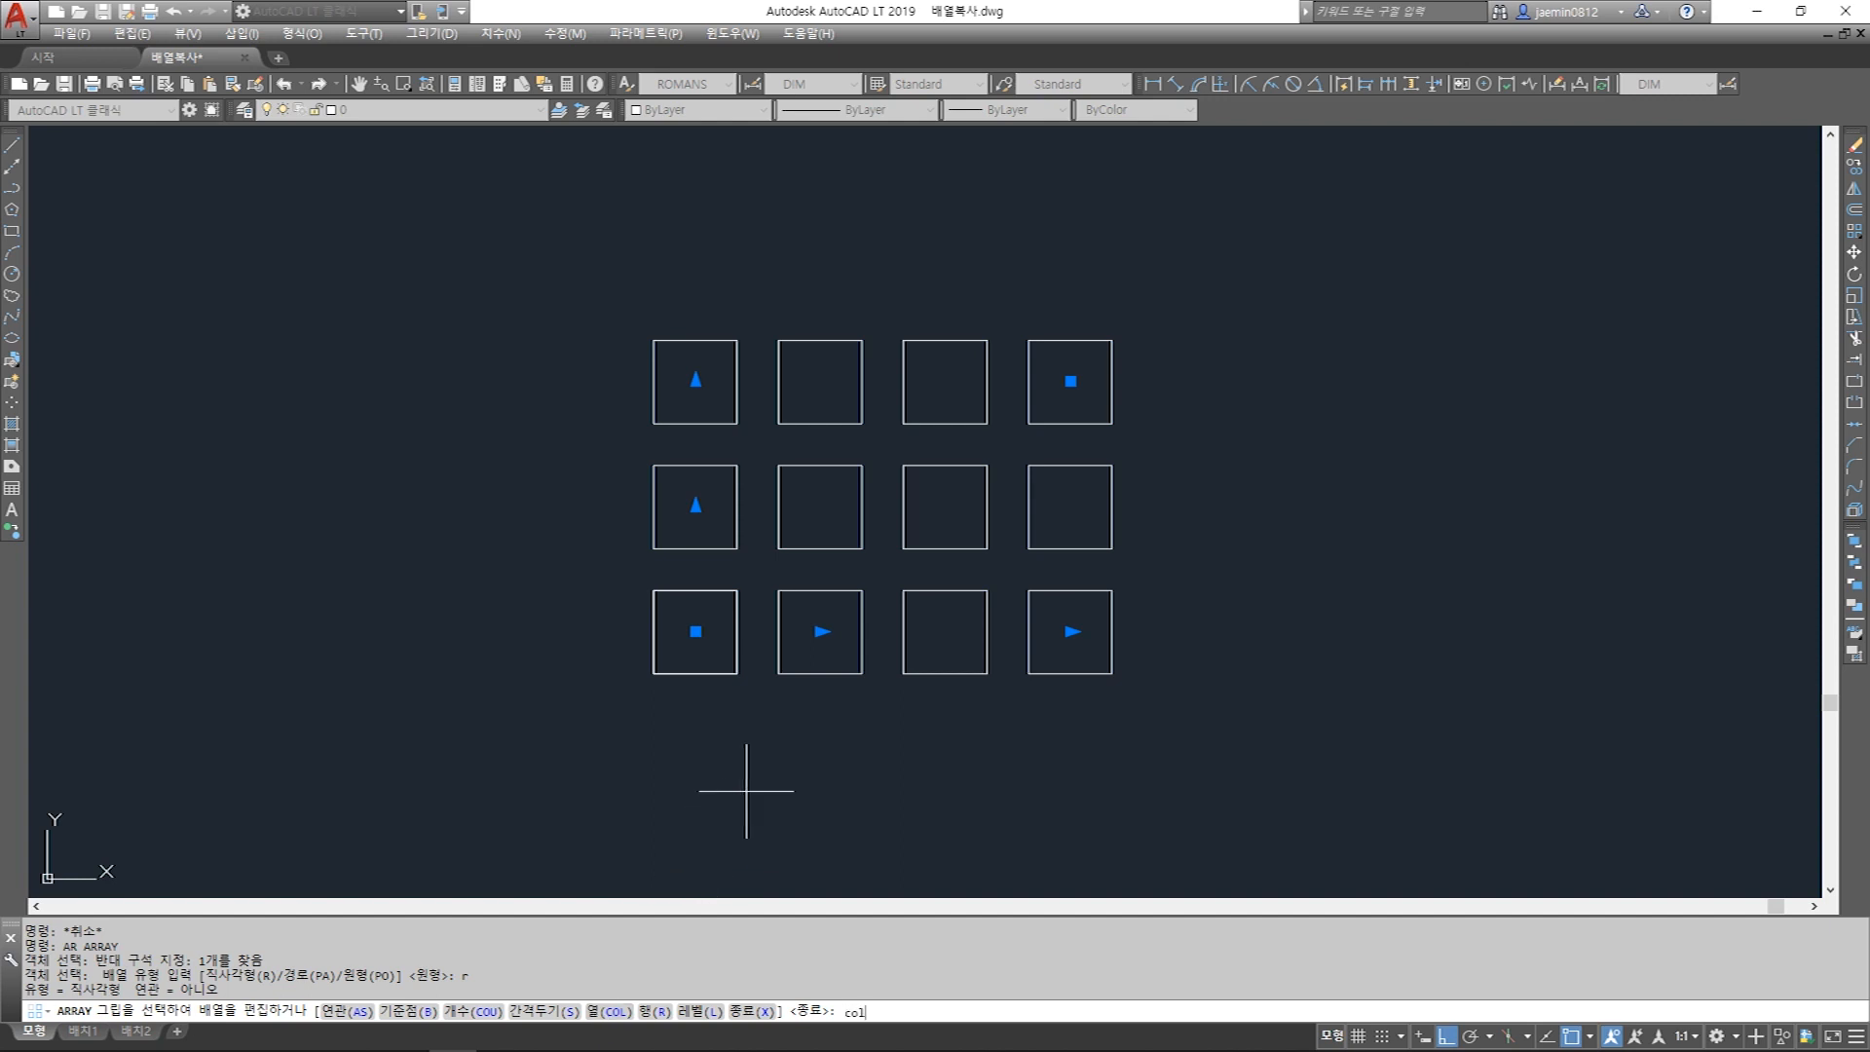
pyautogui.press('Return')
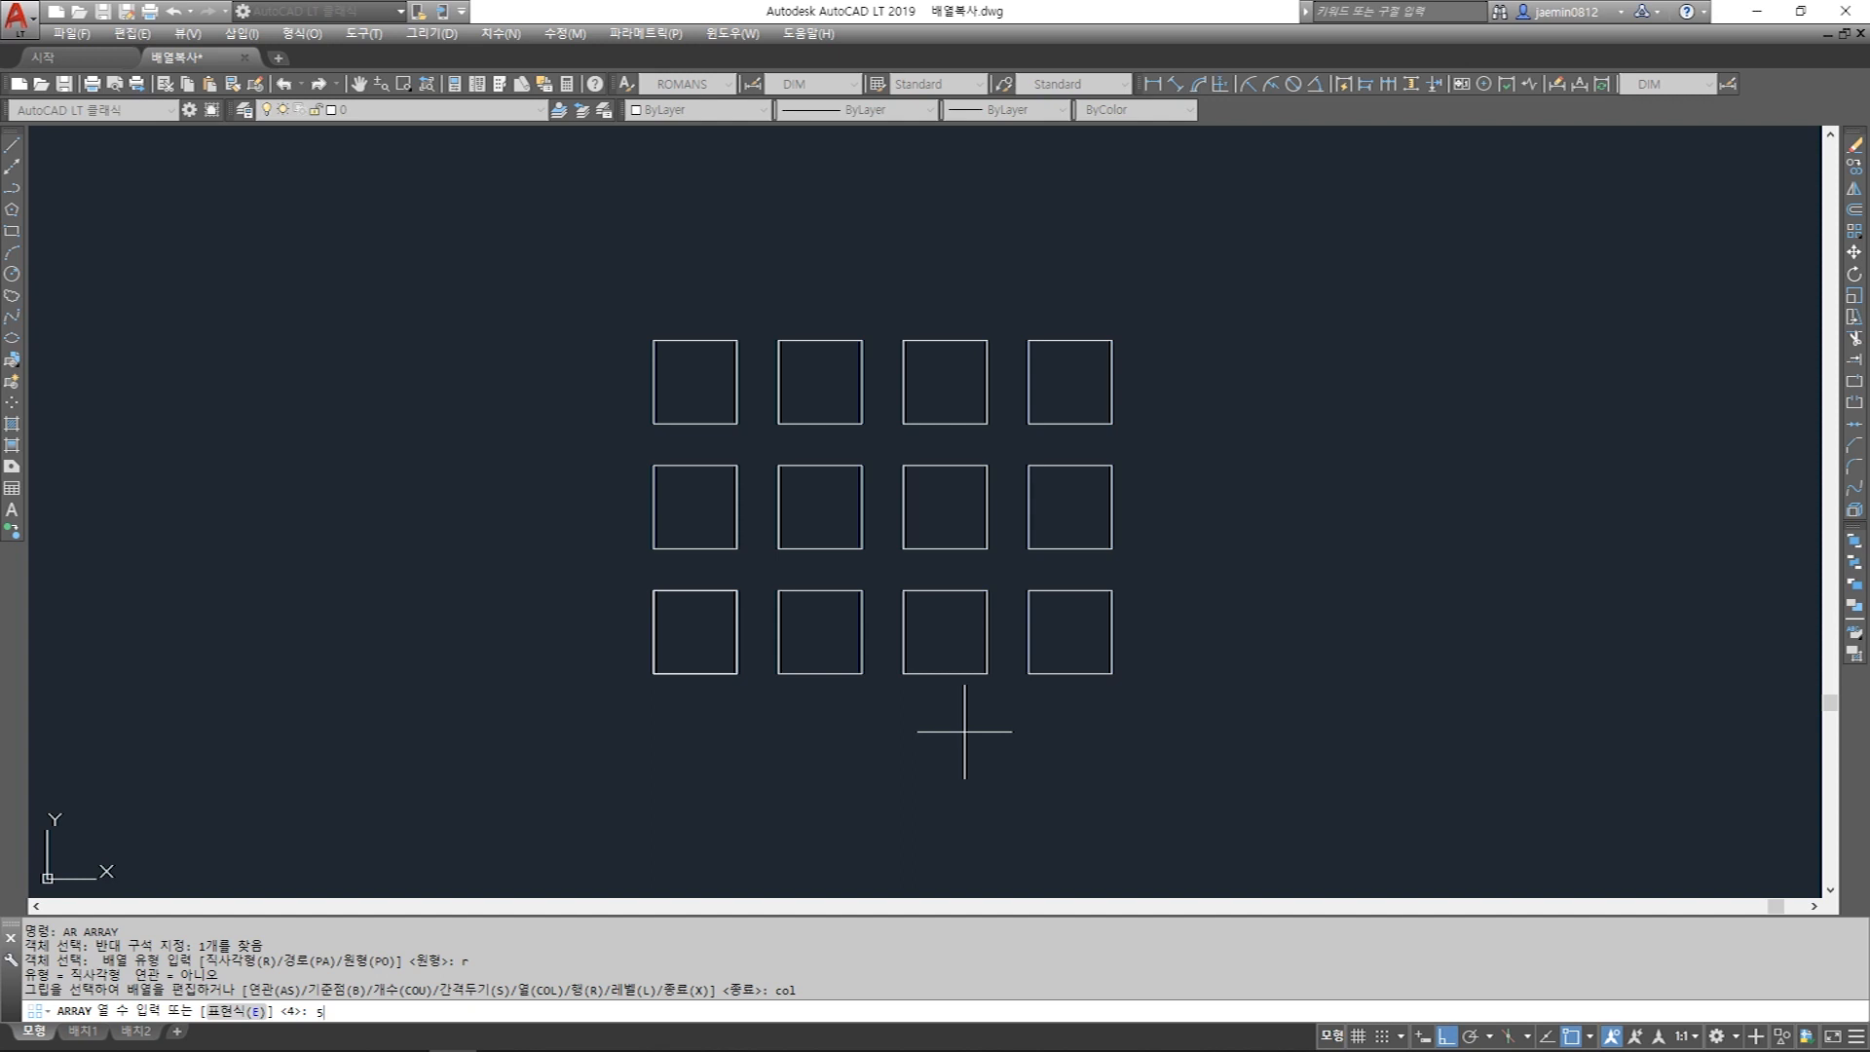
pyautogui.press('Return')
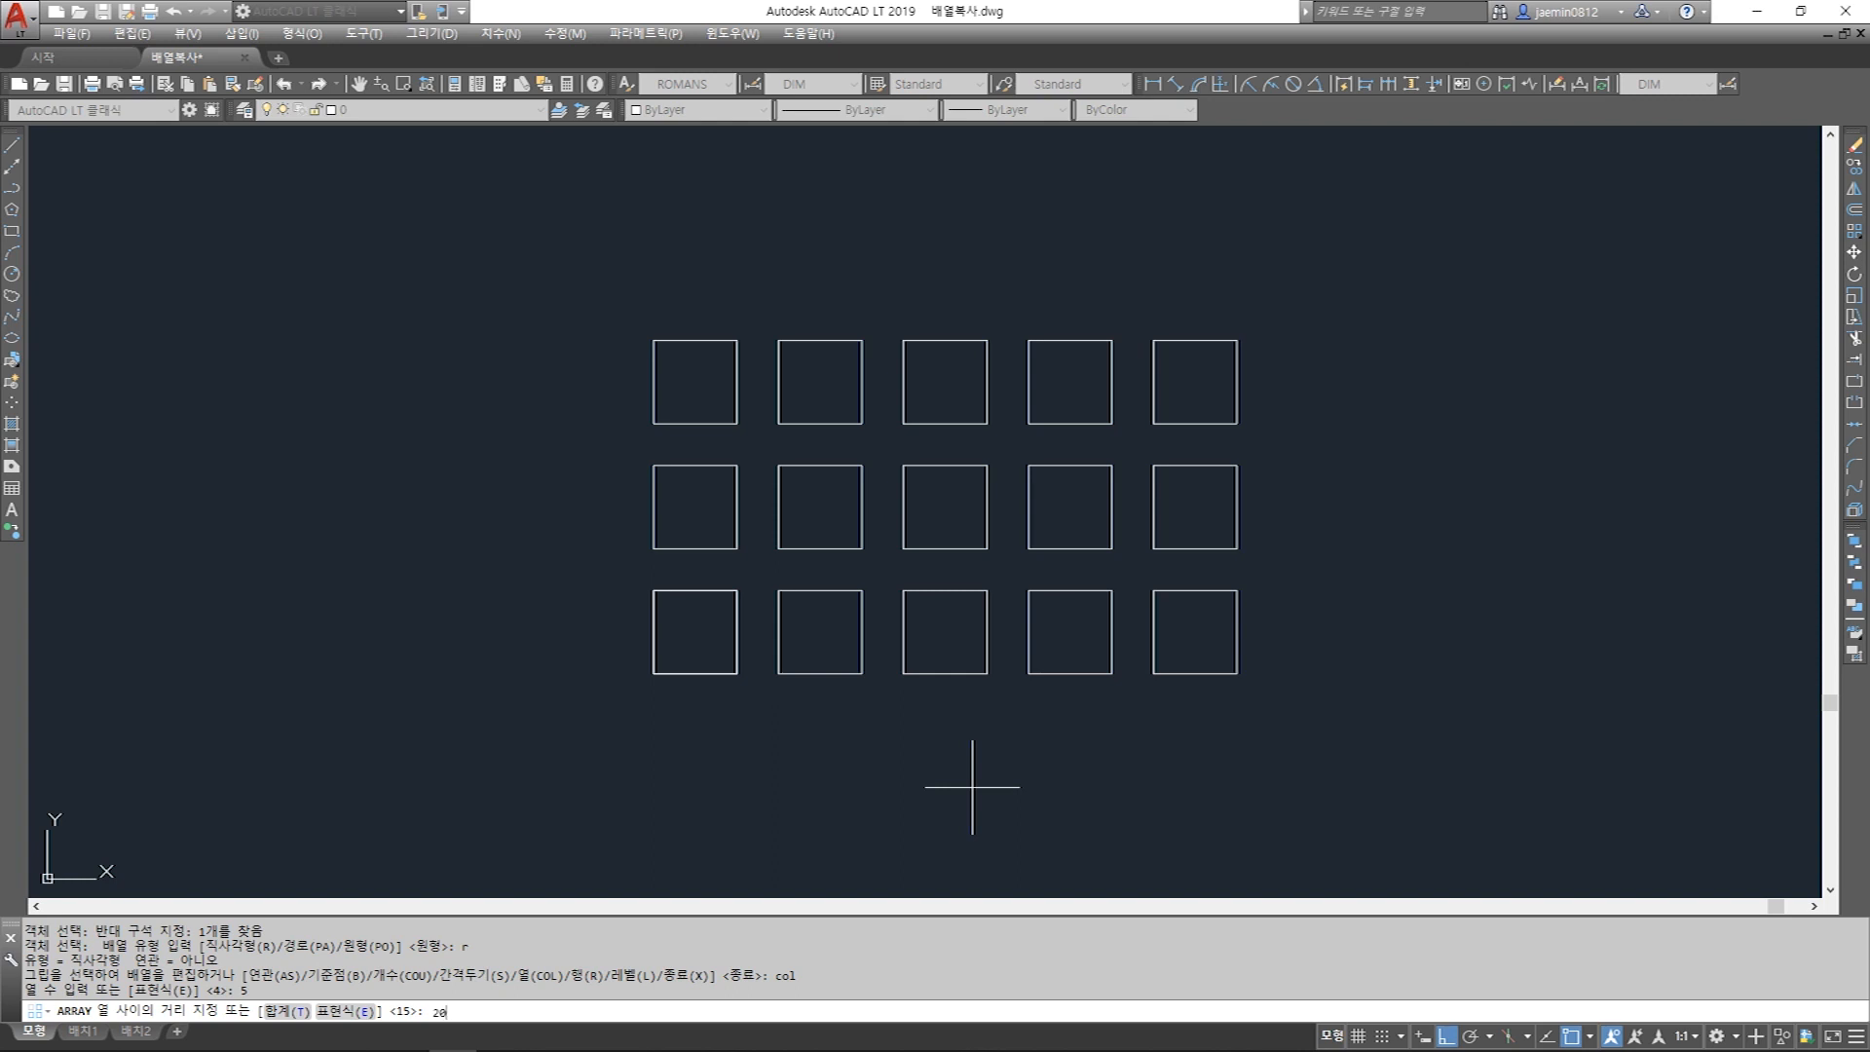
pyautogui.press('Return')
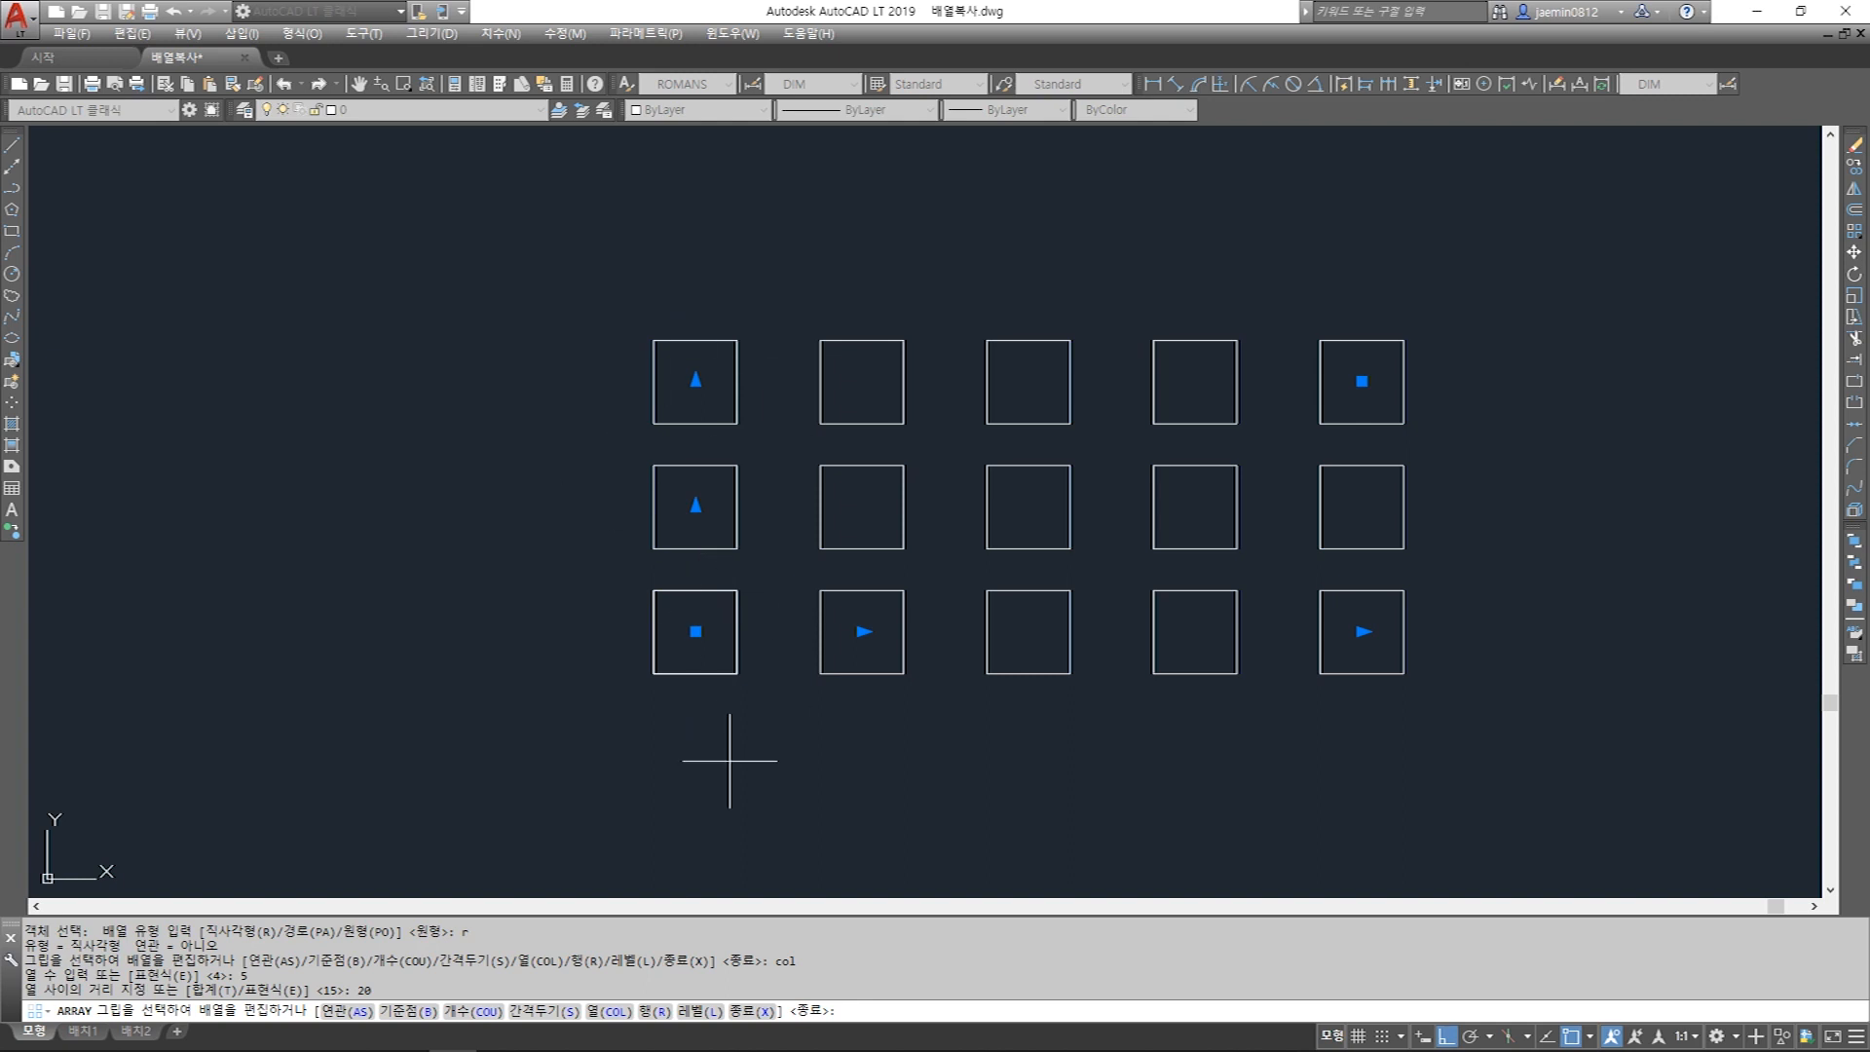
# Set the rectangular array to 4 rows with a row spacing of 20.
pyautogui.press('Return')
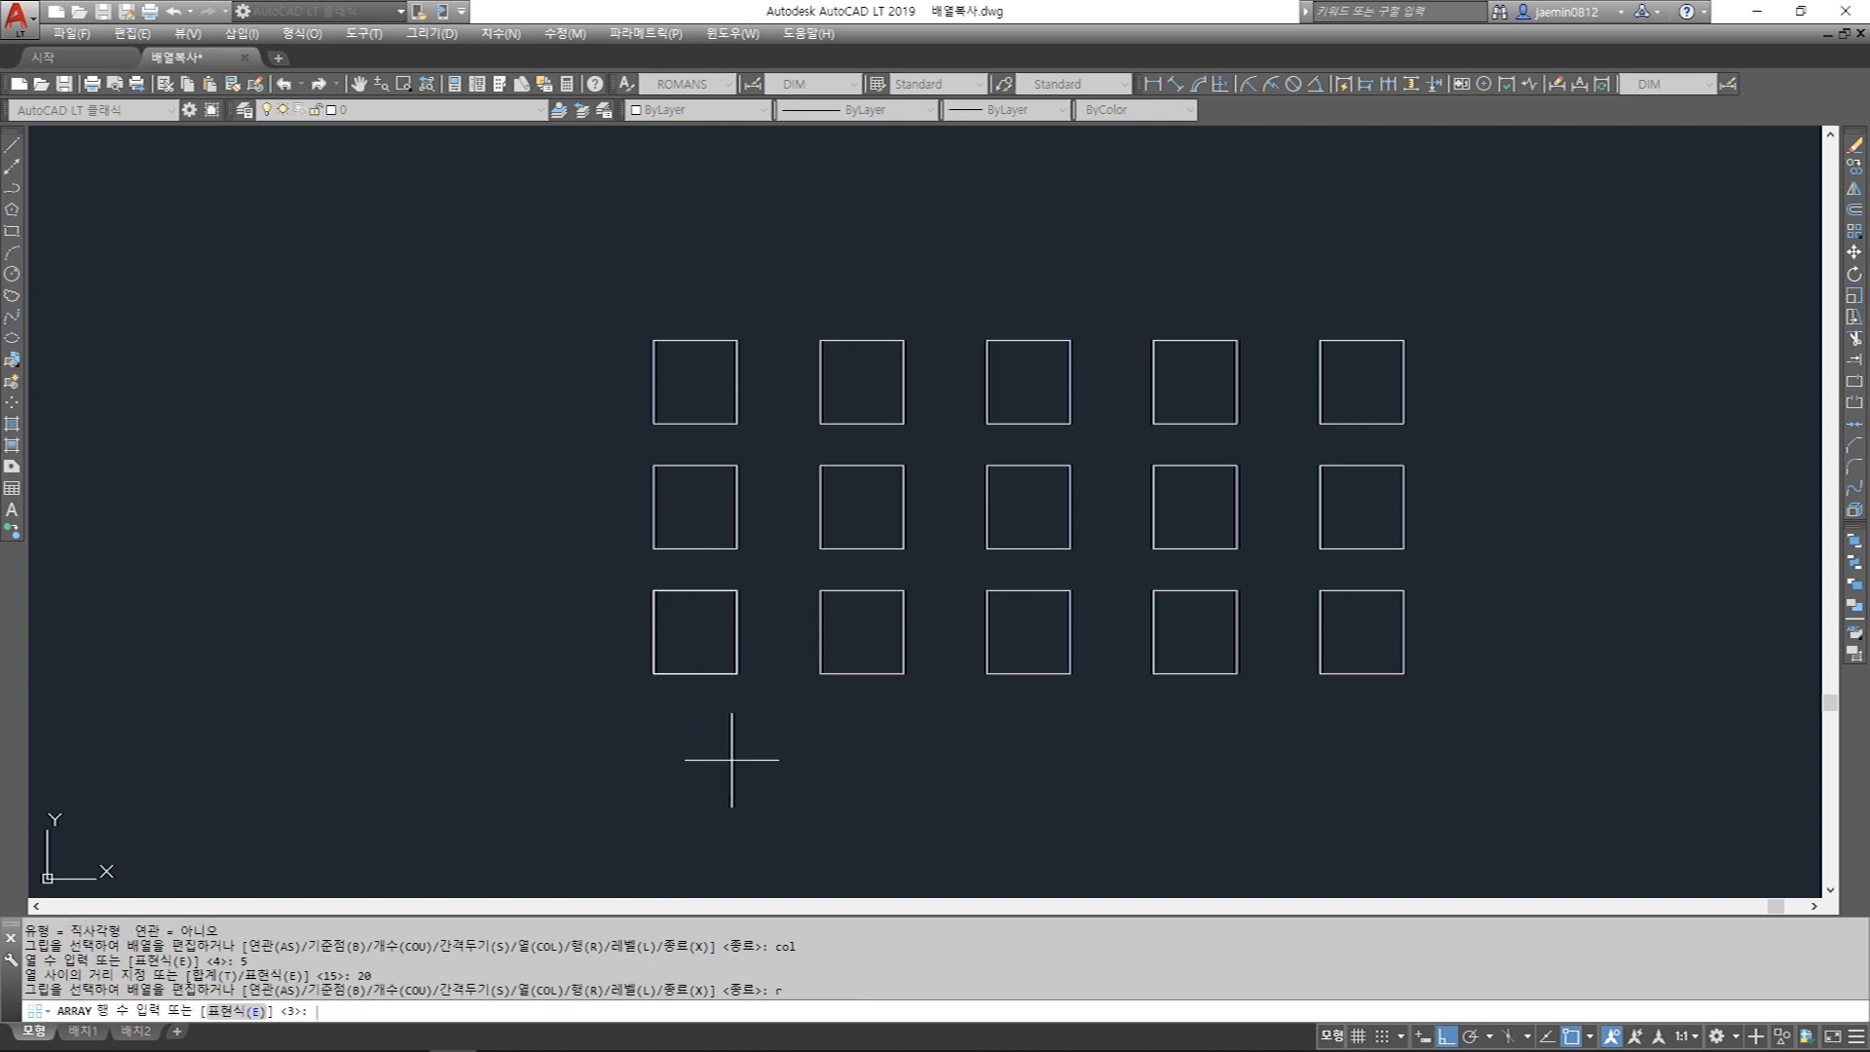
pyautogui.moveTo(952, 517); pyautogui.dragTo(835, 572, button='middle')
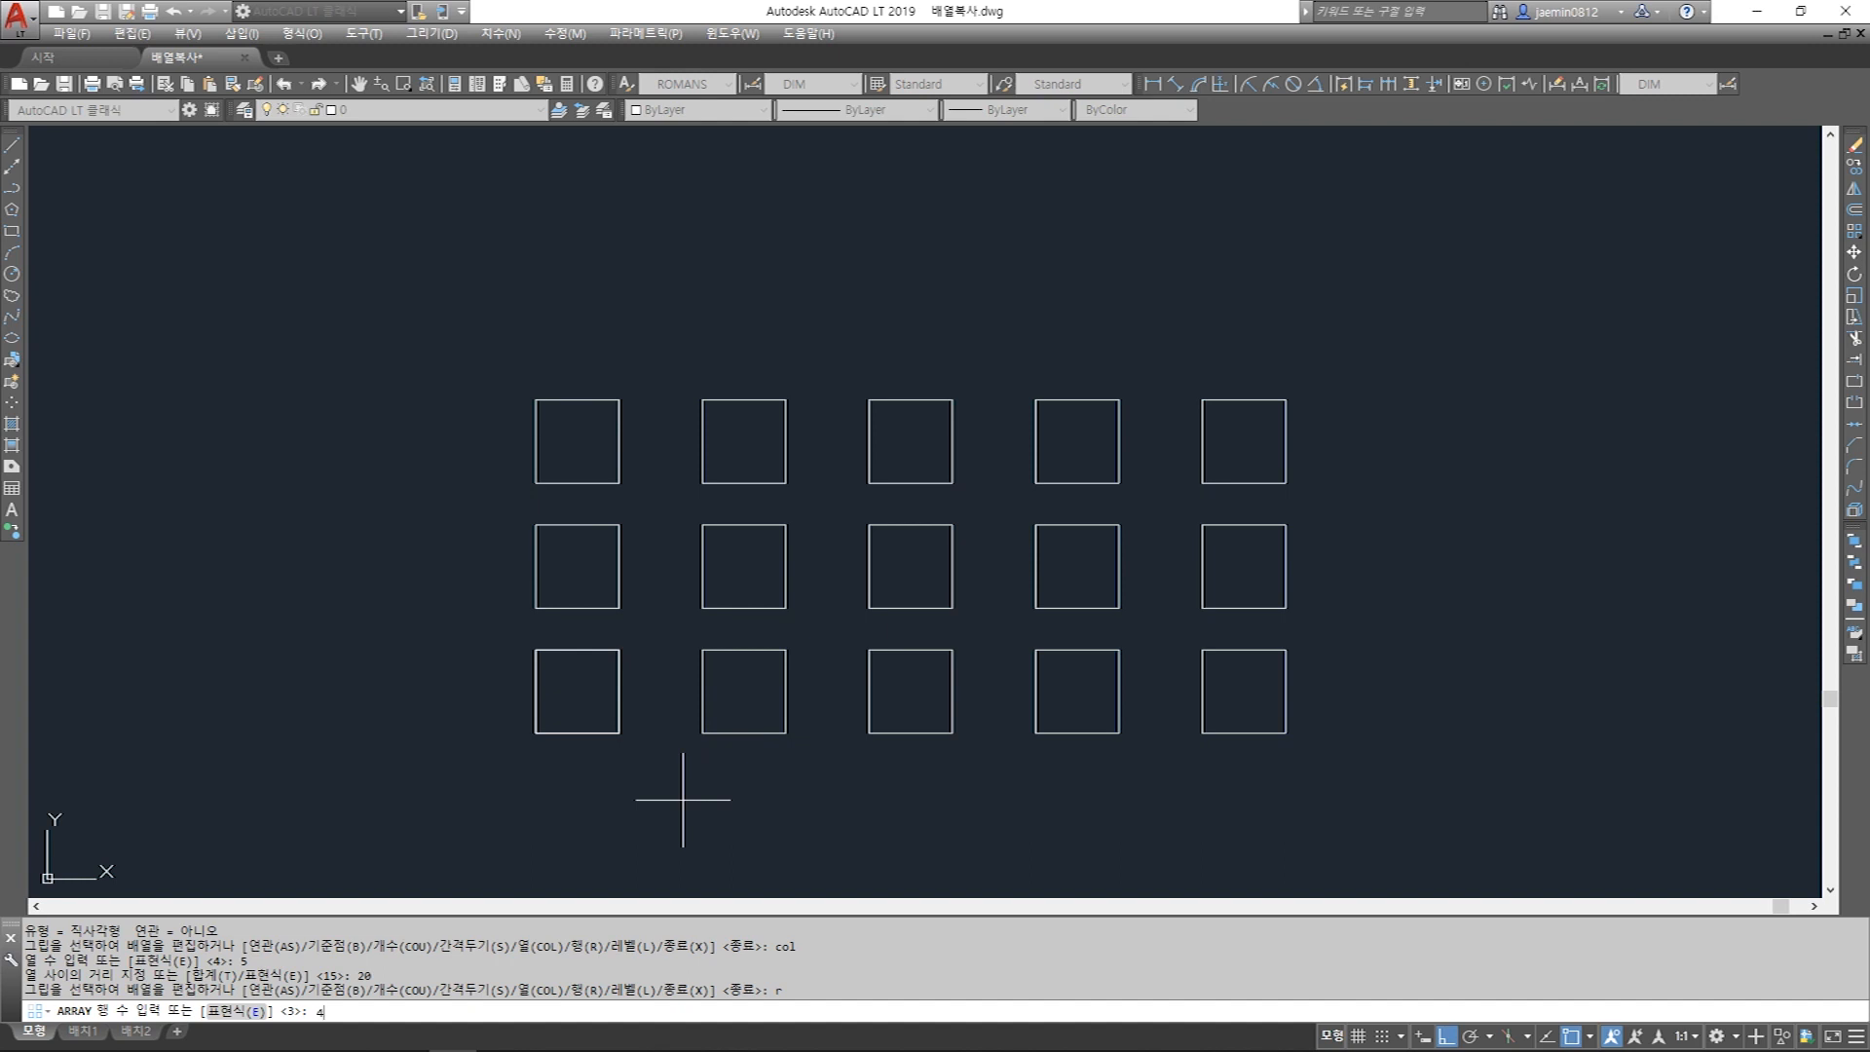
pyautogui.press('Return')
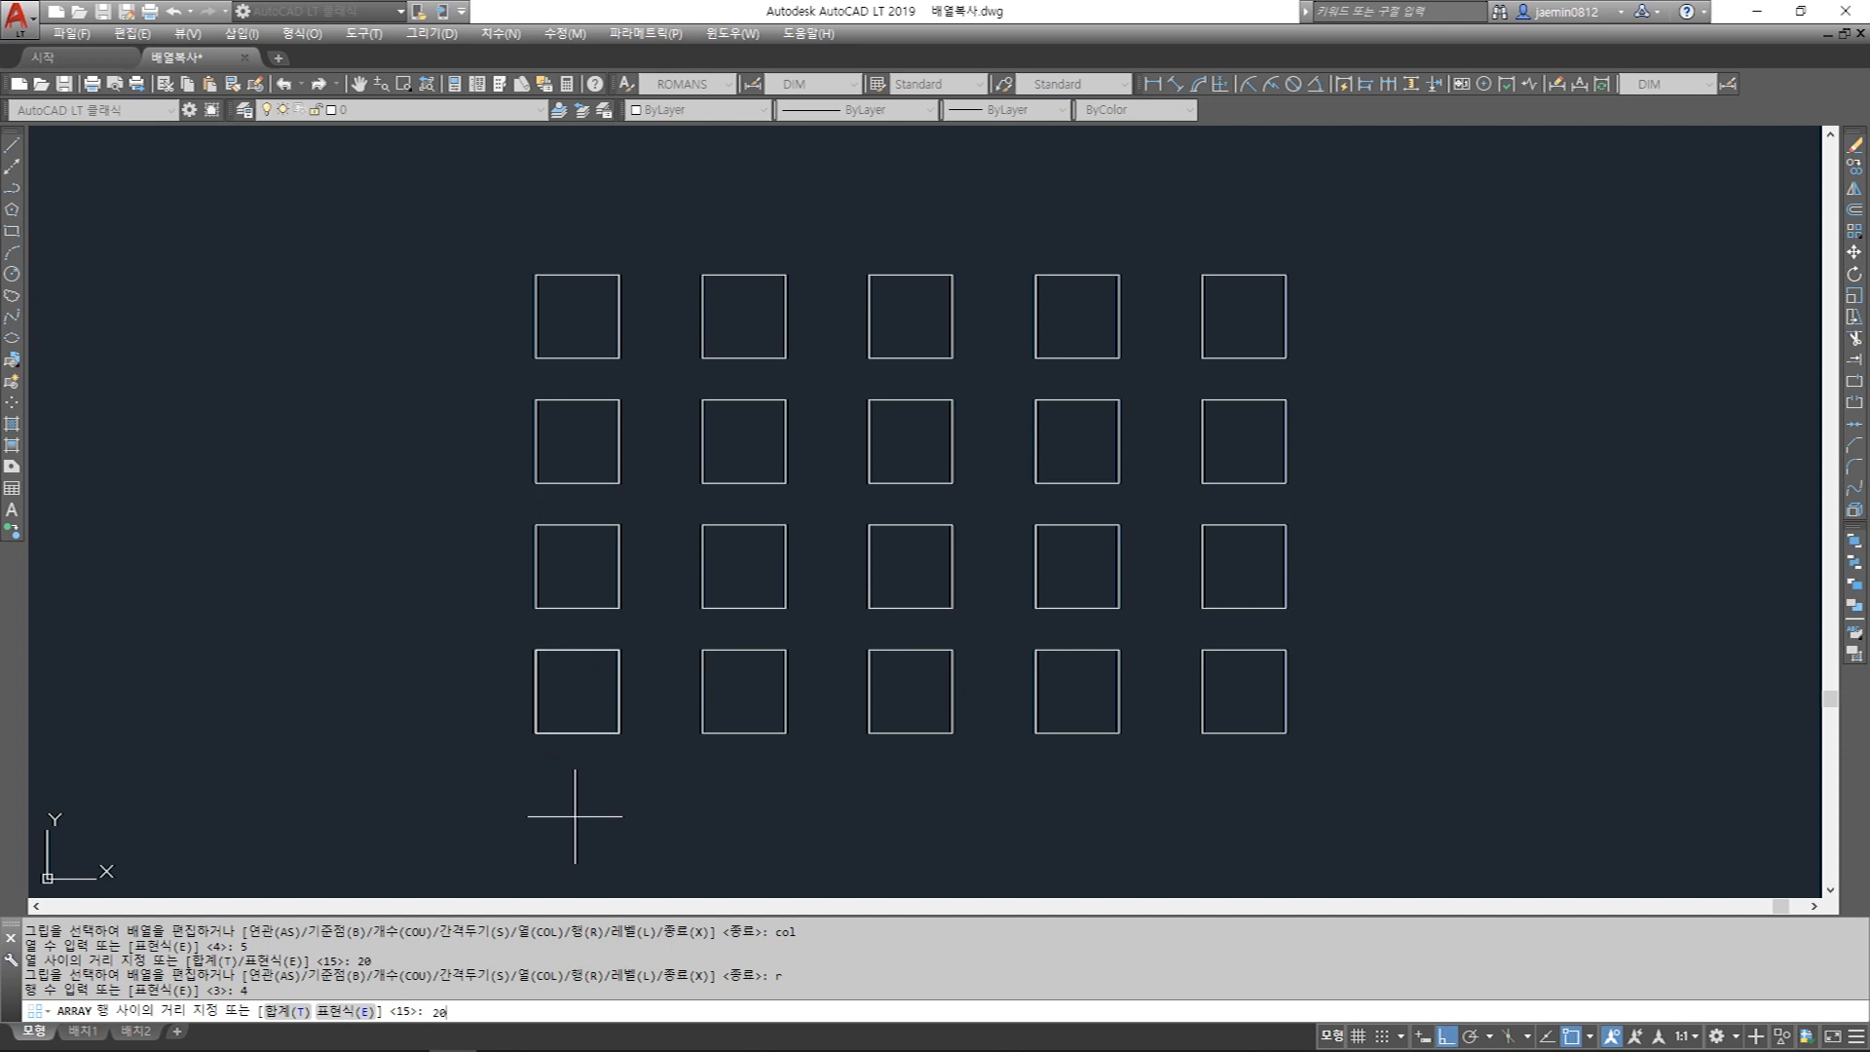
pyautogui.press('Return')
pyautogui.scroll(-2, 611, 706)
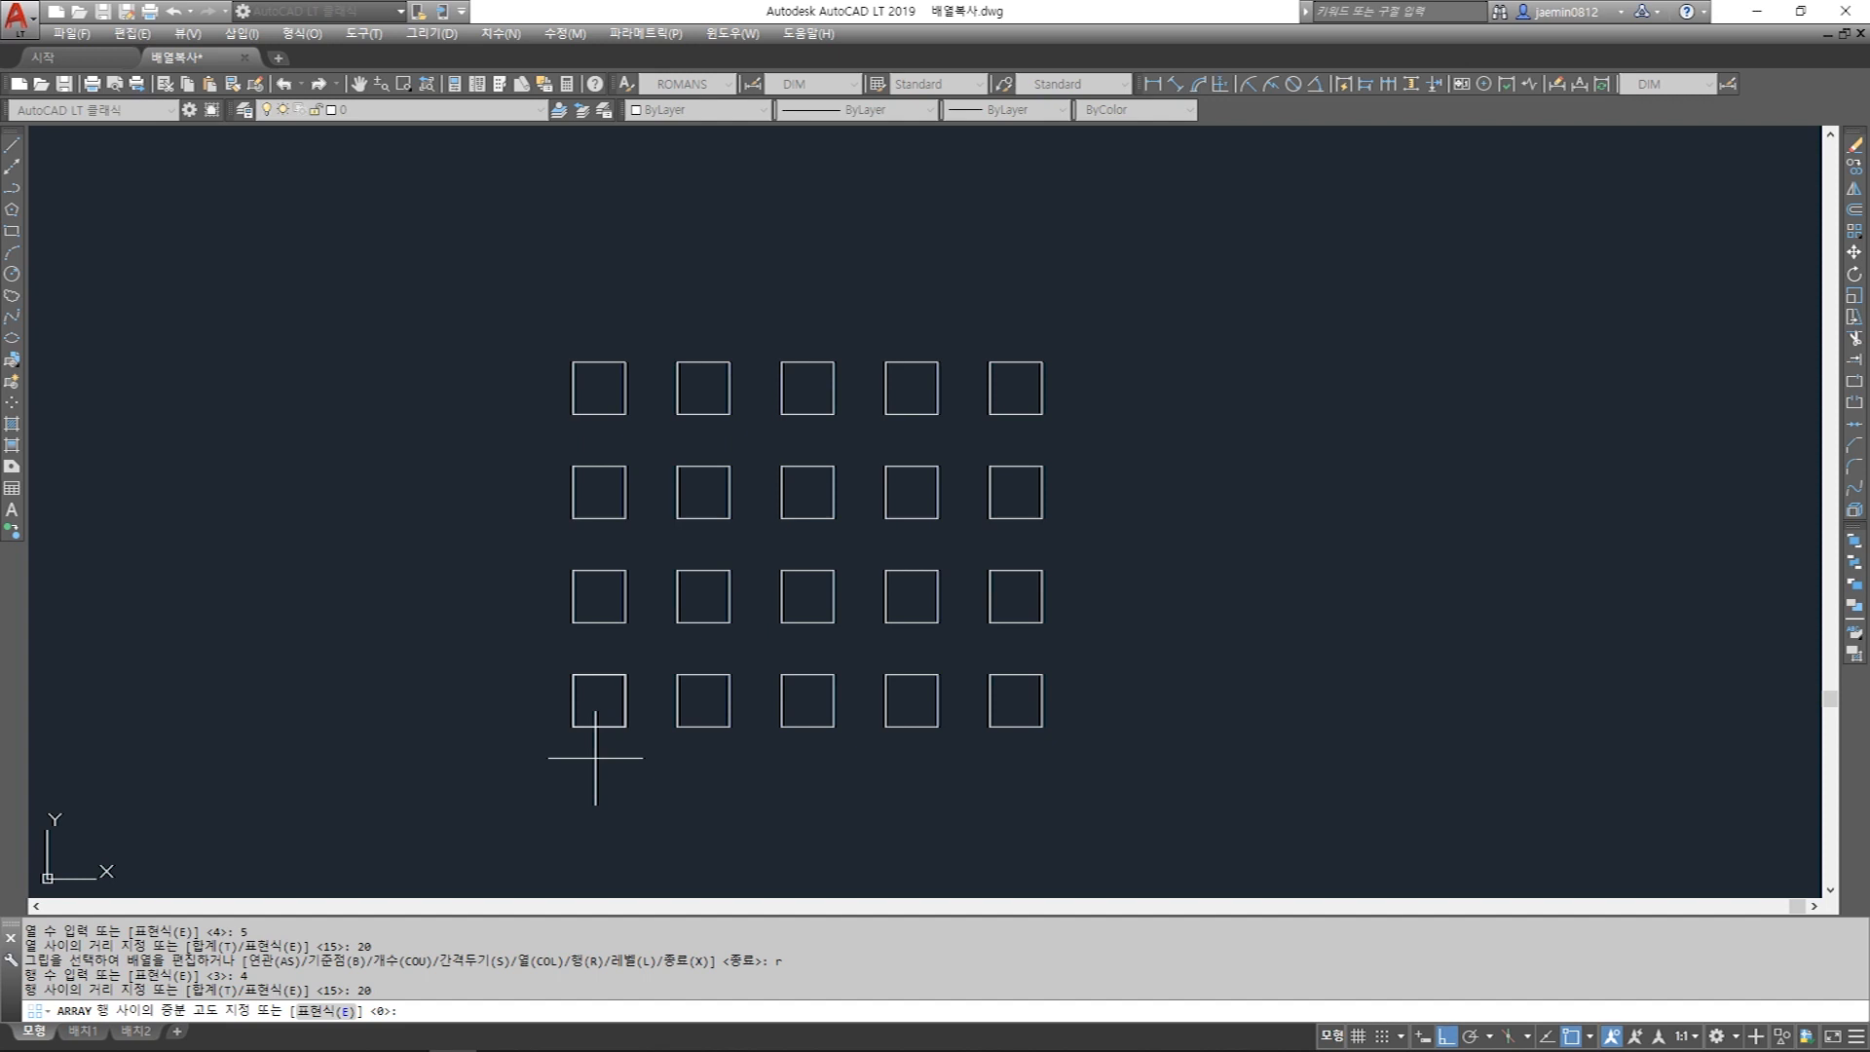
# Accept the row elevation increment of 0 and finish the rectangular array.
pyautogui.press('Return')
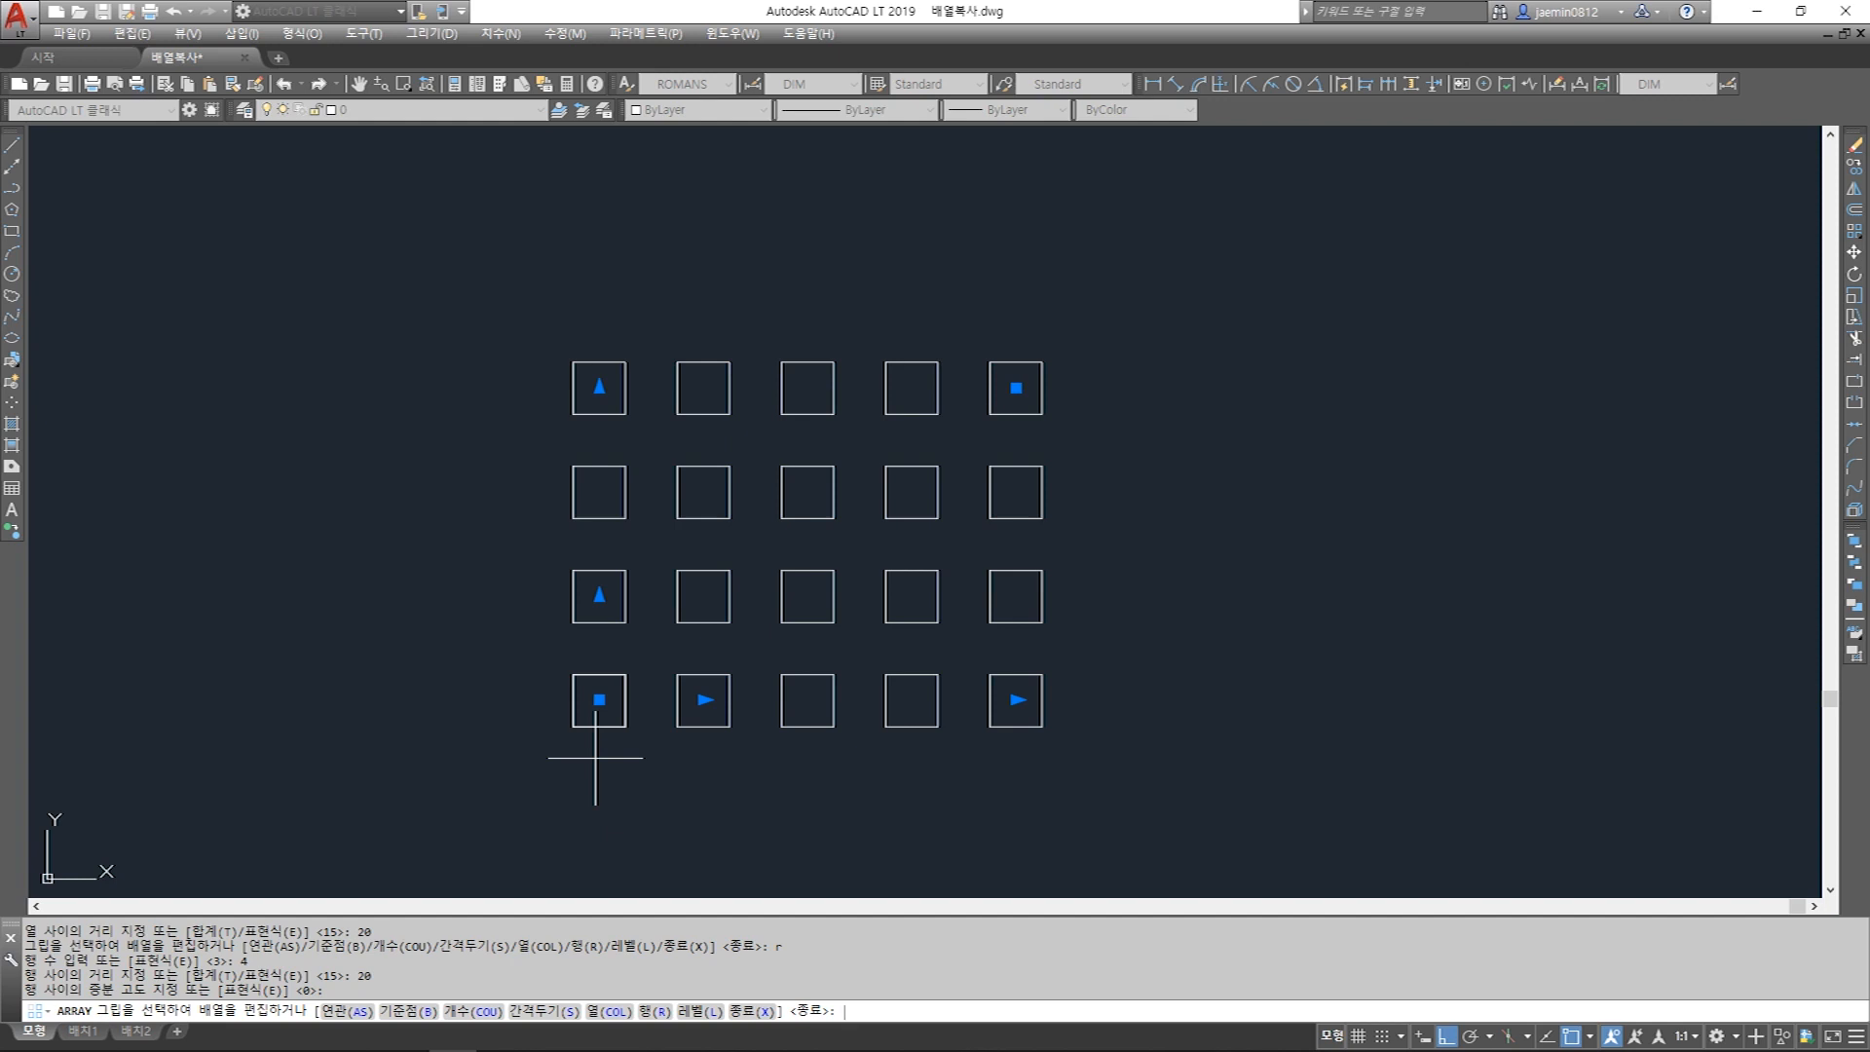
pyautogui.press('Return')
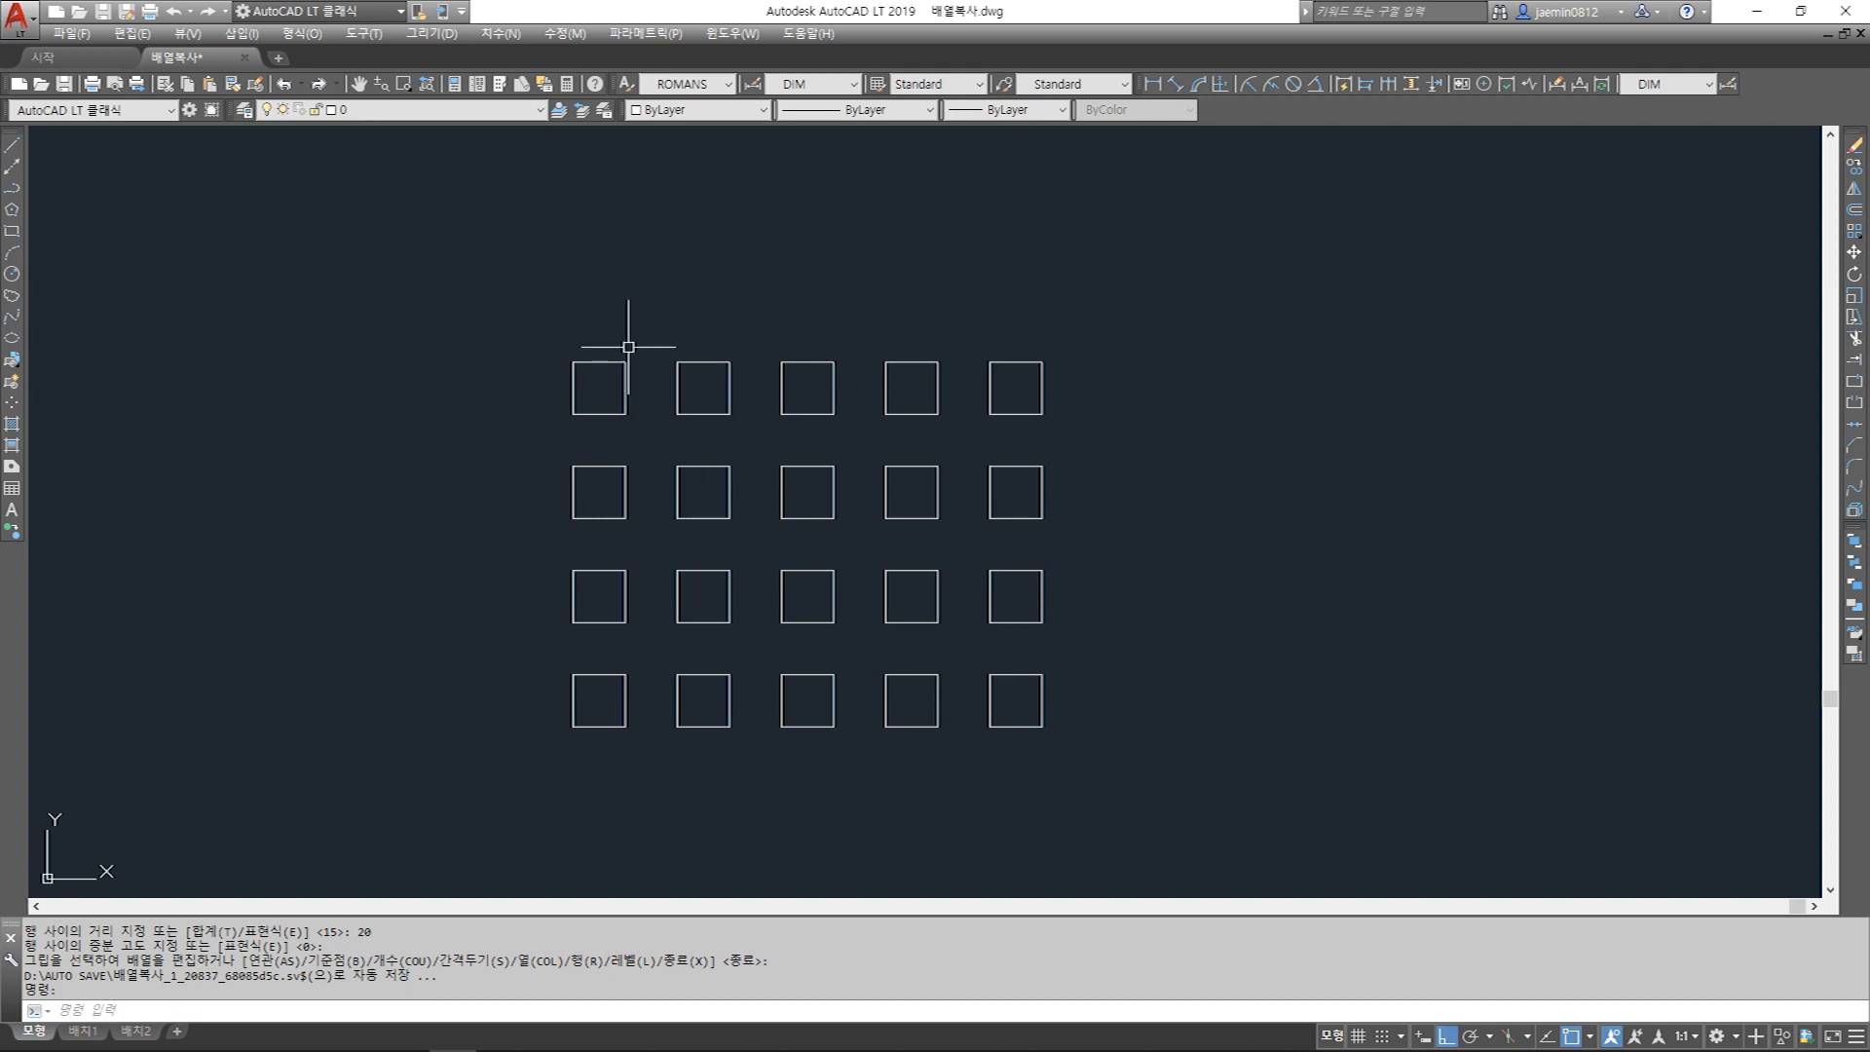
# Select squares individually across the finished array to check whether each one is a separate object.
pyautogui.moveTo(627, 342); pyautogui.dragTo(568, 420)
pyautogui.moveTo(734, 325); pyautogui.dragTo(670, 419)
pyautogui.moveTo(838, 326); pyautogui.dragTo(748, 428)
pyautogui.moveTo(958, 350); pyautogui.dragTo(896, 423)
pyautogui.moveTo(1093, 347); pyautogui.dragTo(1032, 432)
pyautogui.moveTo(1093, 467); pyautogui.dragTo(609, 542)
pyautogui.press('Escape')
pyautogui.moveTo(1190, 547); pyautogui.dragTo(580, 628)
pyautogui.moveTo(733, 557); pyautogui.dragTo(675, 611)
pyautogui.moveTo(733, 656); pyautogui.dragTo(686, 706)
pyautogui.moveTo(838, 758); pyautogui.dragTo(804, 709)
pyautogui.moveTo(949, 750); pyautogui.dragTo(901, 694)
pyautogui.moveTo(931, 635); pyautogui.dragTo(901, 589)
pyautogui.press('Escape')
pyautogui.moveTo(1114, 539); pyautogui.dragTo(1017, 608)
pyautogui.press('Escape')
# Try a linear dimension between the first two squares of the bottom row and erase it.
pyautogui.write('aa DIMLINEAR')
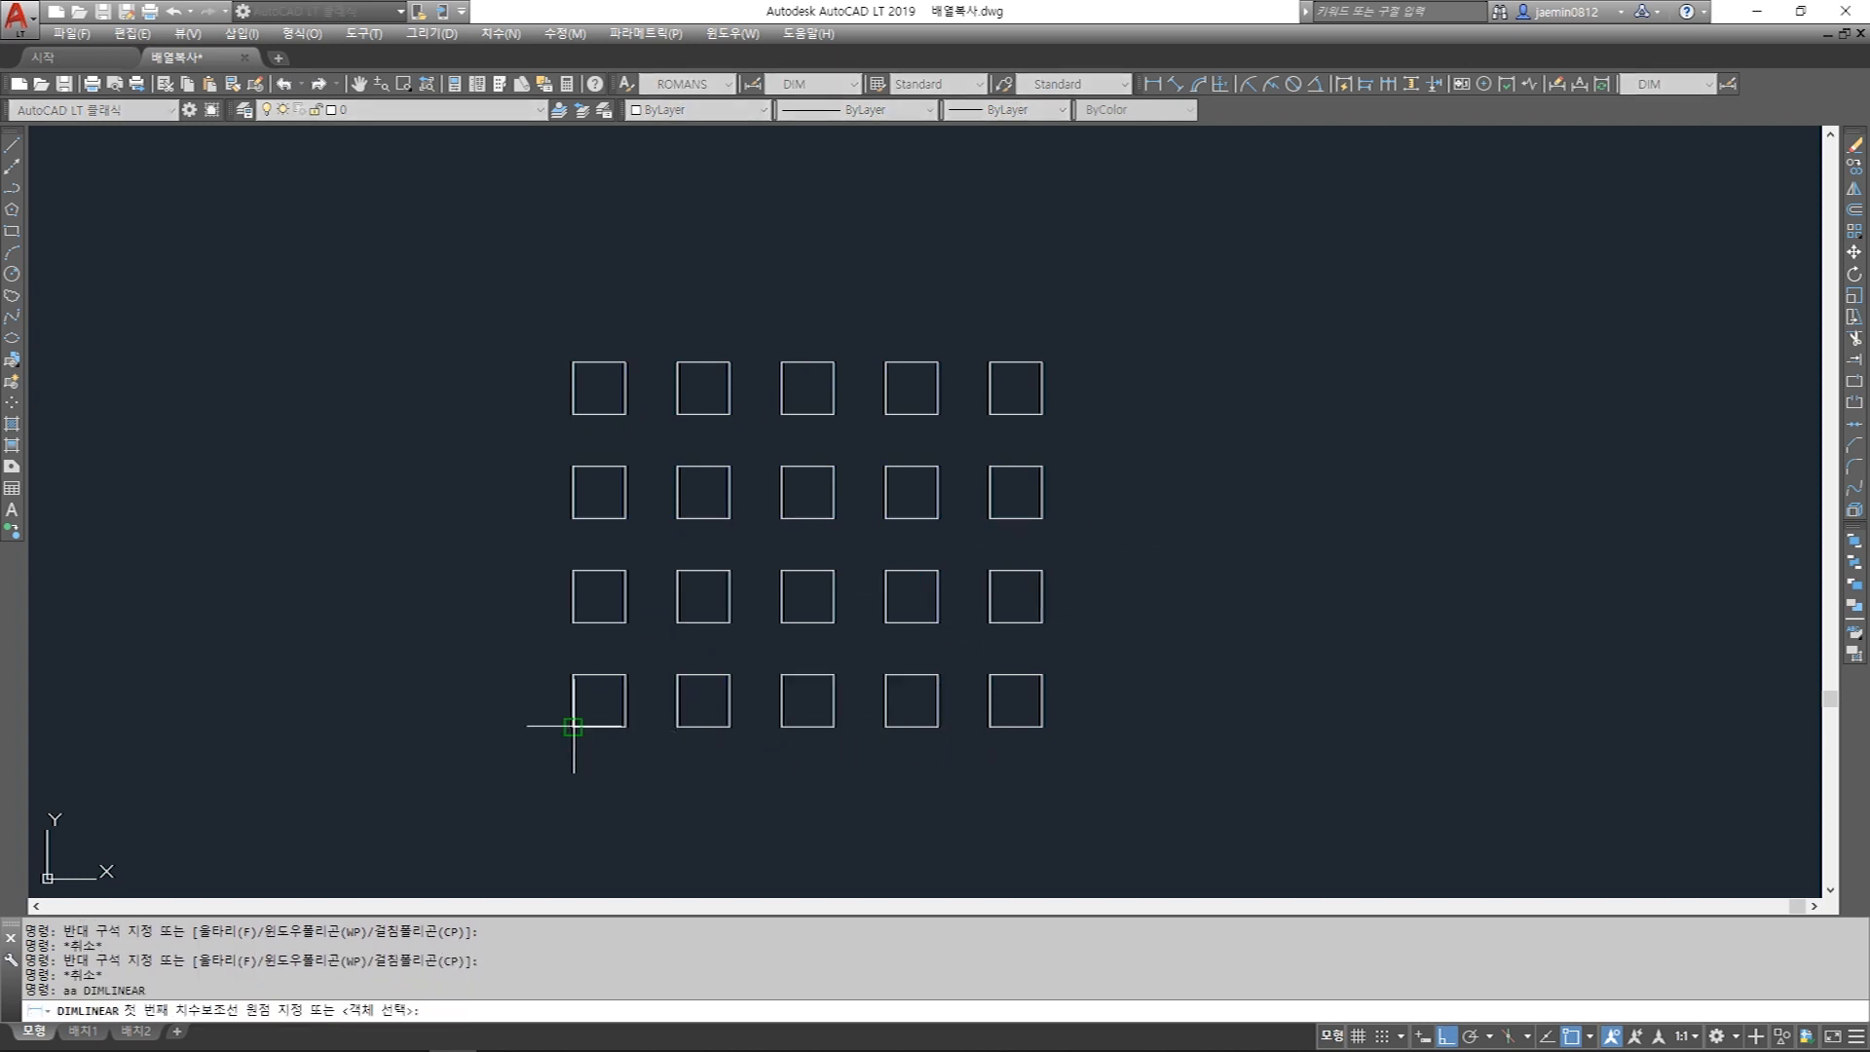
pyautogui.click(571, 726)
pyautogui.click(676, 728)
pyautogui.write('E')
pyautogui.moveTo(685, 775); pyautogui.dragTo(635, 797)
pyautogui.press('space')
# Set the dimension scale (DIMSCALE) to 1.
pyautogui.write('DD')
pyautogui.press('Escape')
pyautogui.write('DD')
pyautogui.press('Escape')
pyautogui.write('DD 1')
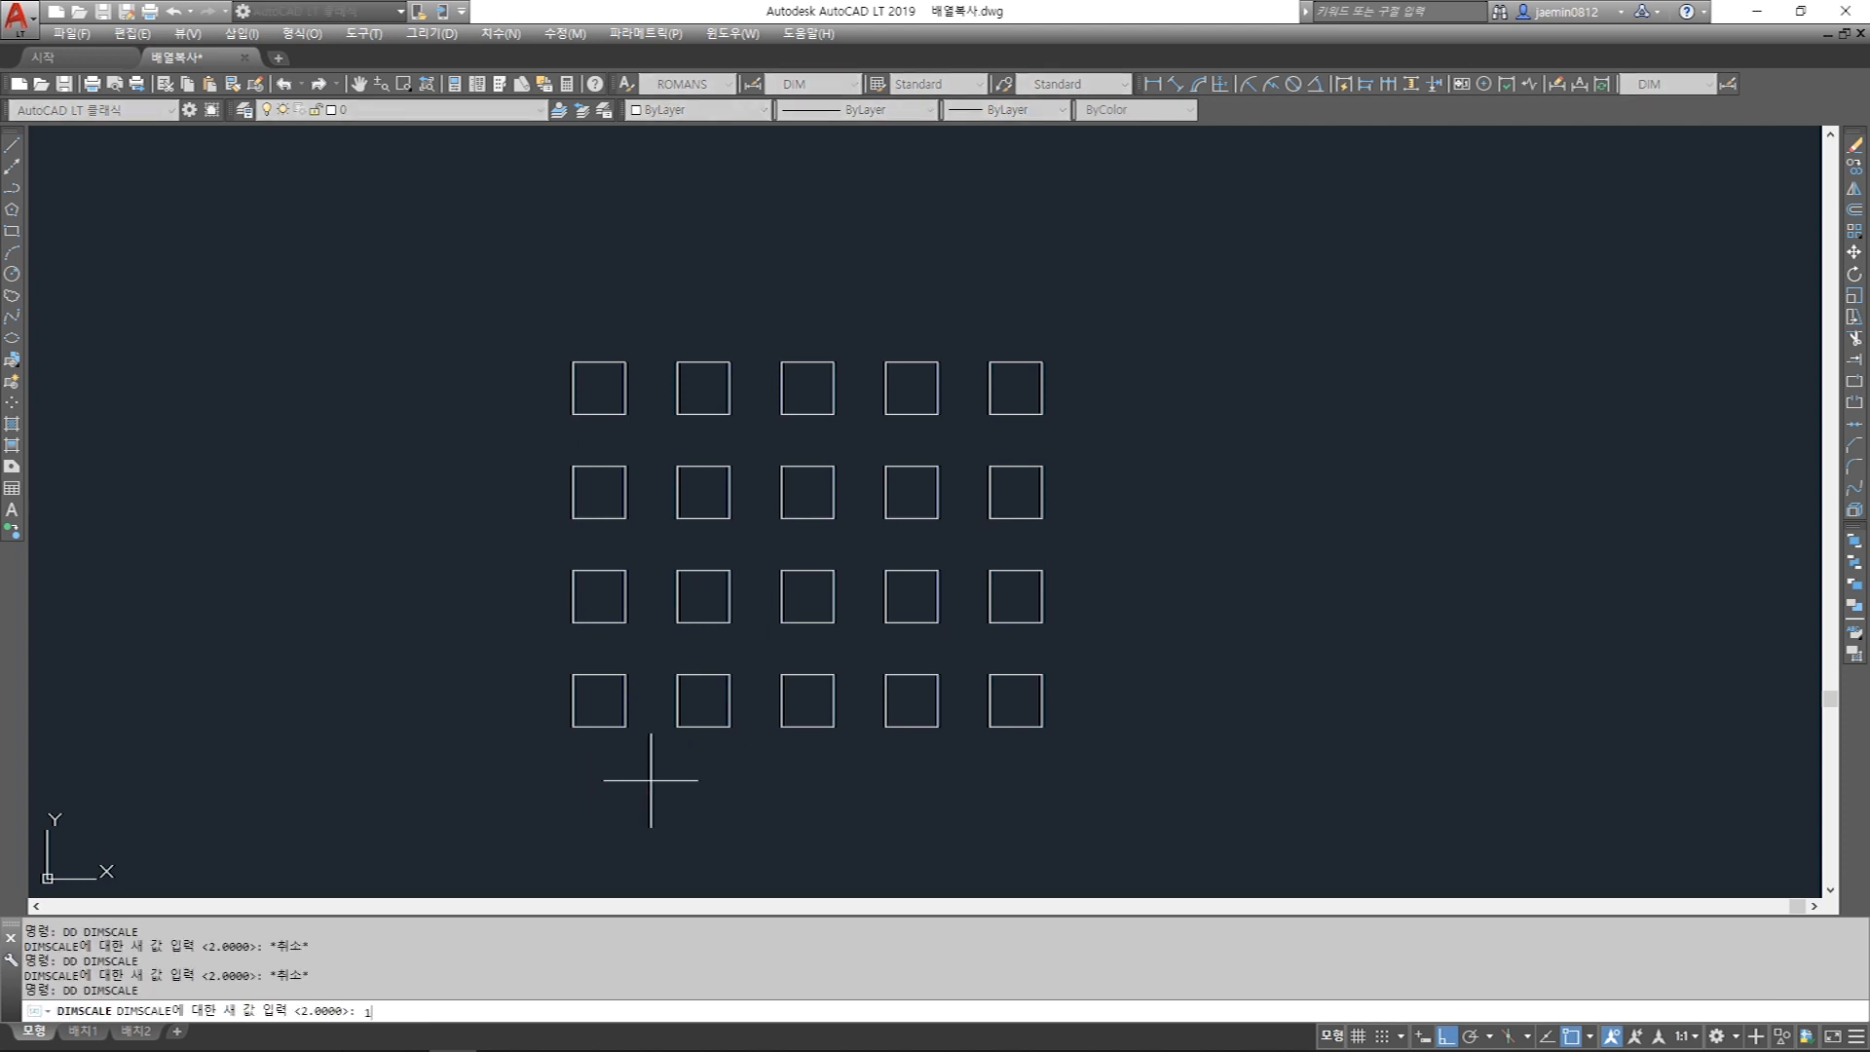
pyautogui.press('space')
pyautogui.press('Escape')
pyautogui.write('aa')
pyautogui.press('space')
pyautogui.click(572, 726)
pyautogui.click(693, 726)
pyautogui.press('Escape')
pyautogui.write('aa')
pyautogui.press('Escape')
# Add a horizontal linear dimension below the grid between the lower-left corners of the first and second bottom-row squares.
pyautogui.write('aa')
pyautogui.press('space')
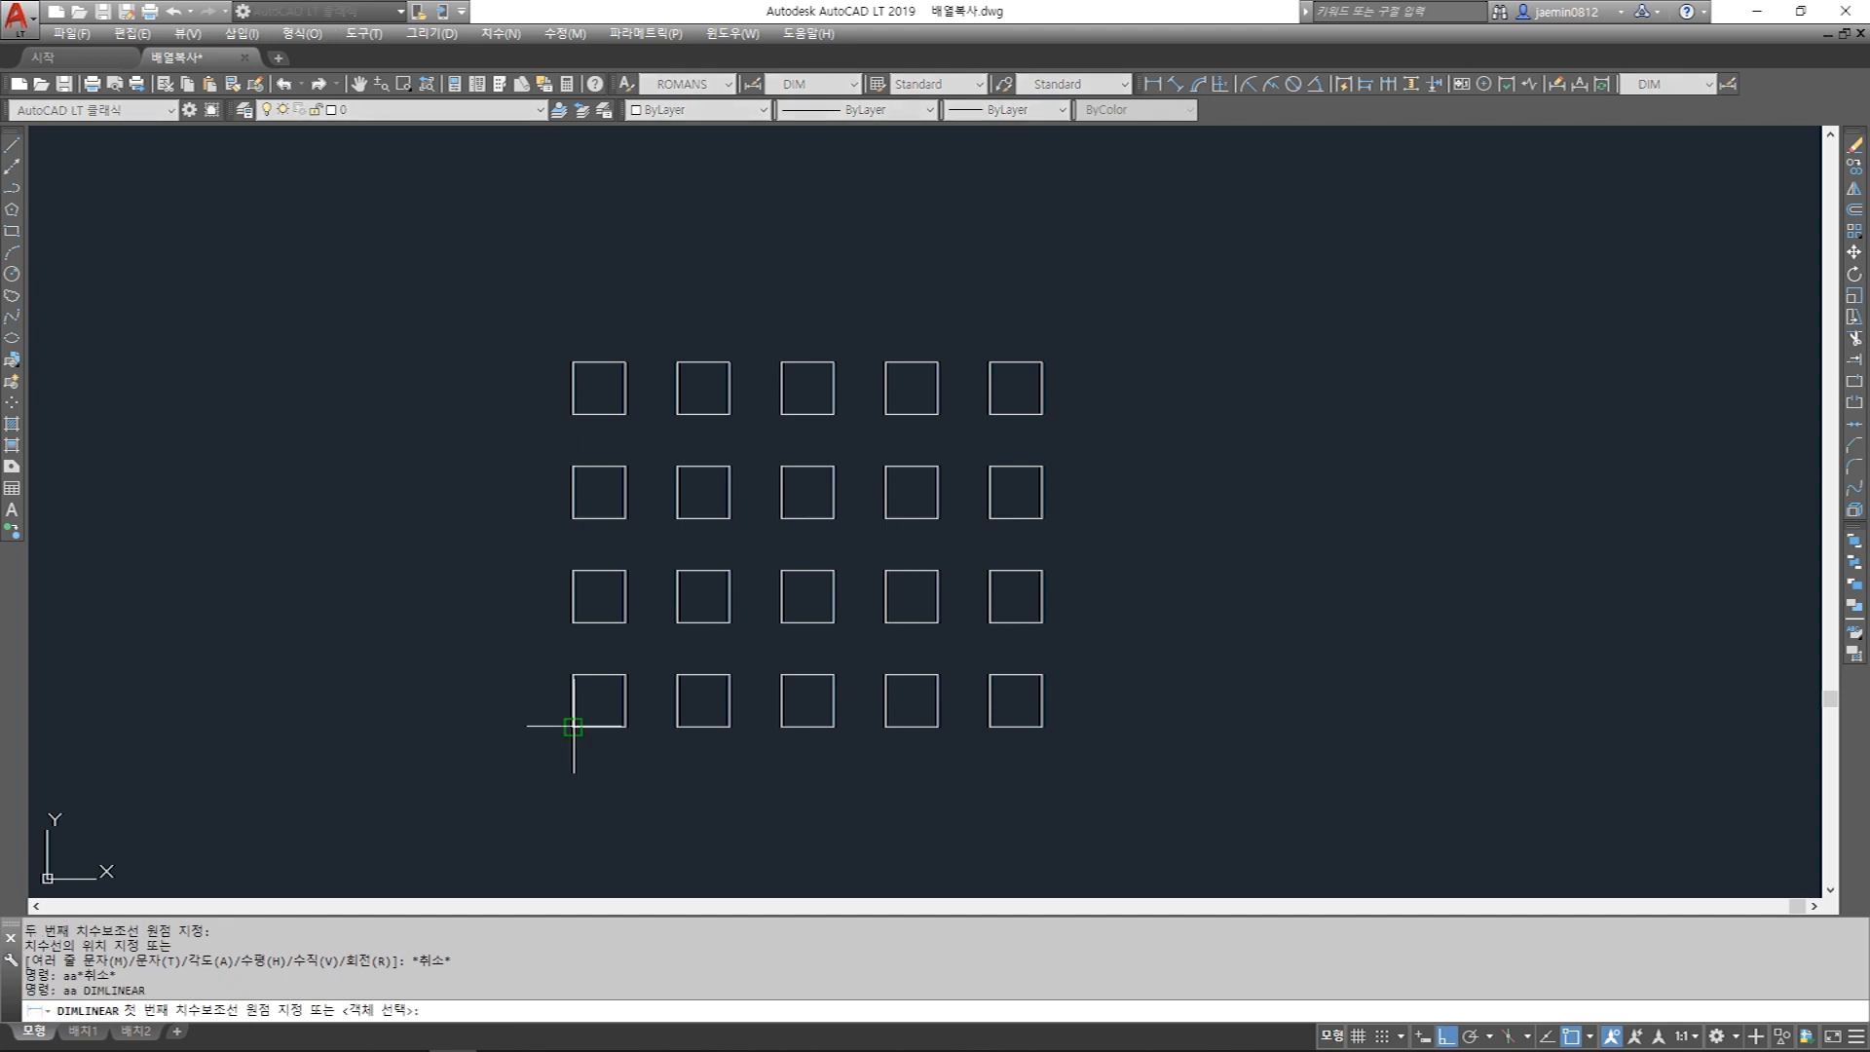
pyautogui.click(573, 726)
pyautogui.click(676, 726)
pyautogui.click(676, 769)
pyautogui.press('Escape')
# Add a vertical linear dimension beside the first column between the lower-left corners of its two lowest squares.
pyautogui.press('Escape')
pyautogui.write('aa')
pyautogui.press('space')
pyautogui.click(573, 727)
pyautogui.click(572, 623)
pyautogui.click(542, 650)
pyautogui.press('Escape')
# Dimension the spacing from the second to the third bottom-row square, aligned with the existing horizontal dimension.
pyautogui.press('space')
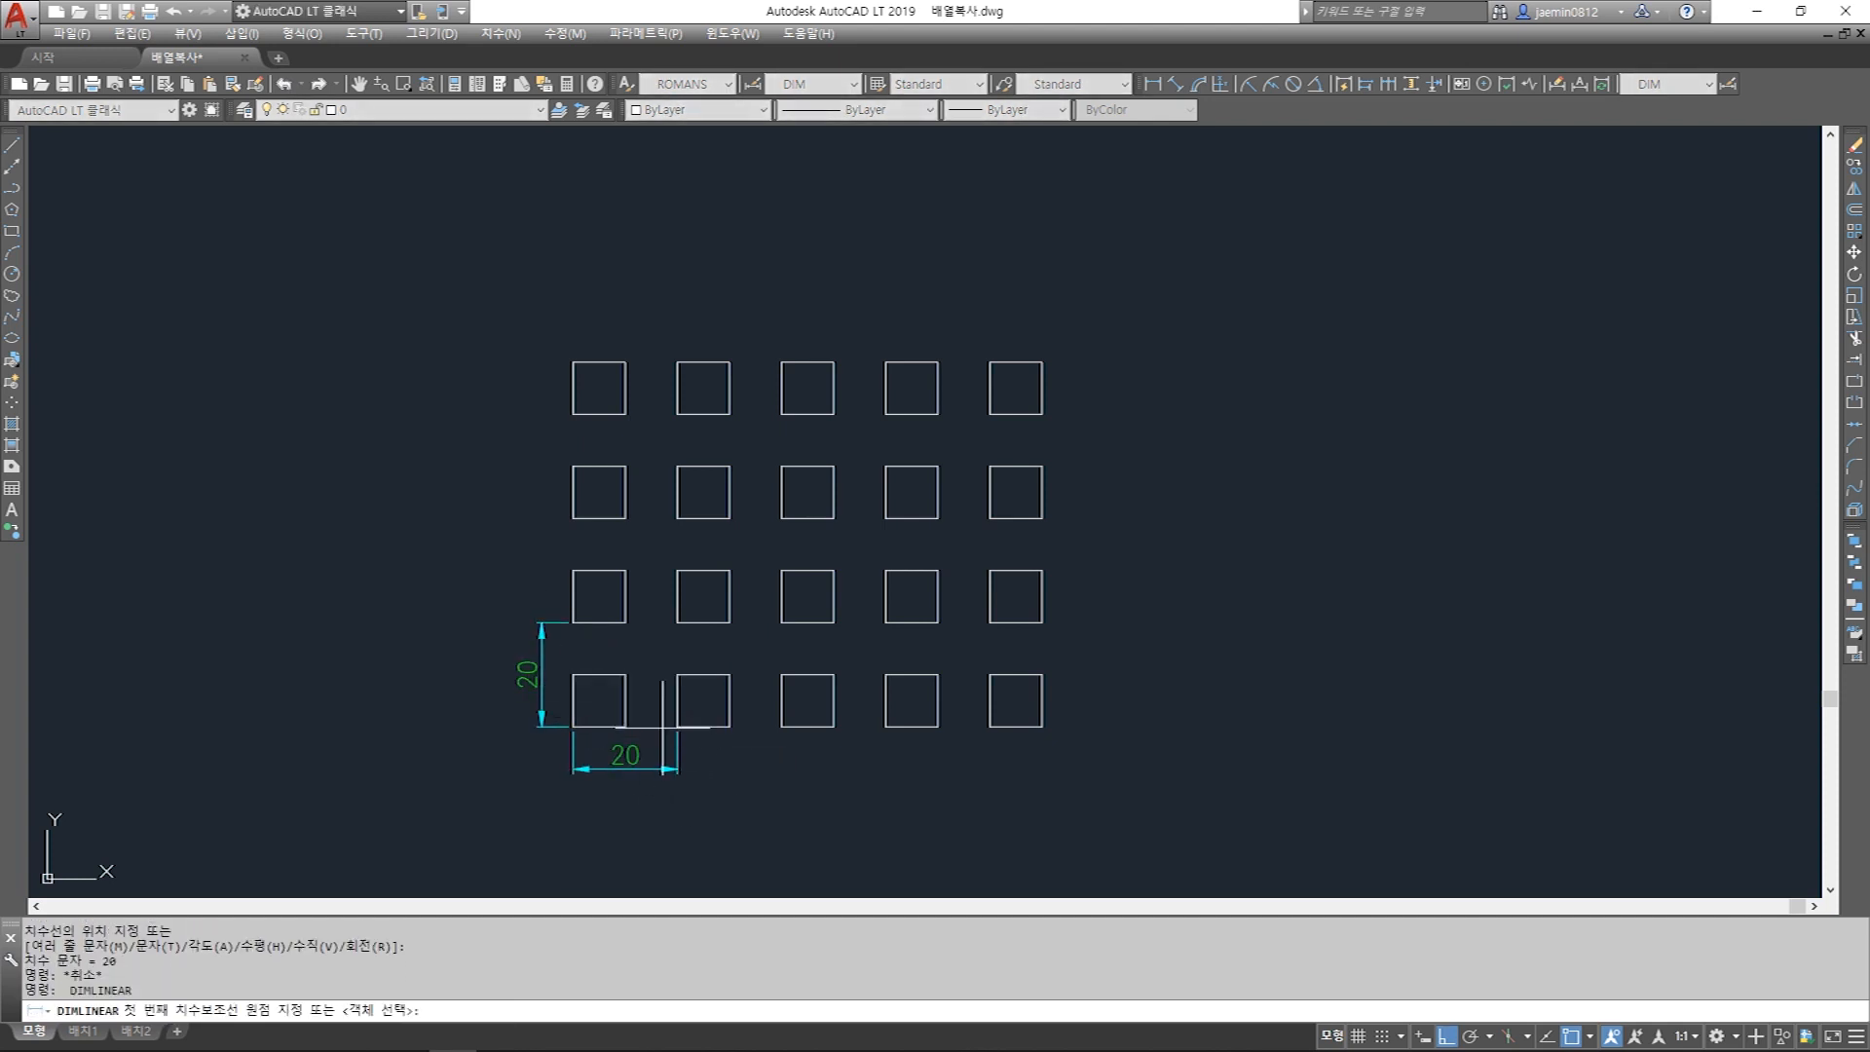
pyautogui.click(677, 727)
pyautogui.click(782, 727)
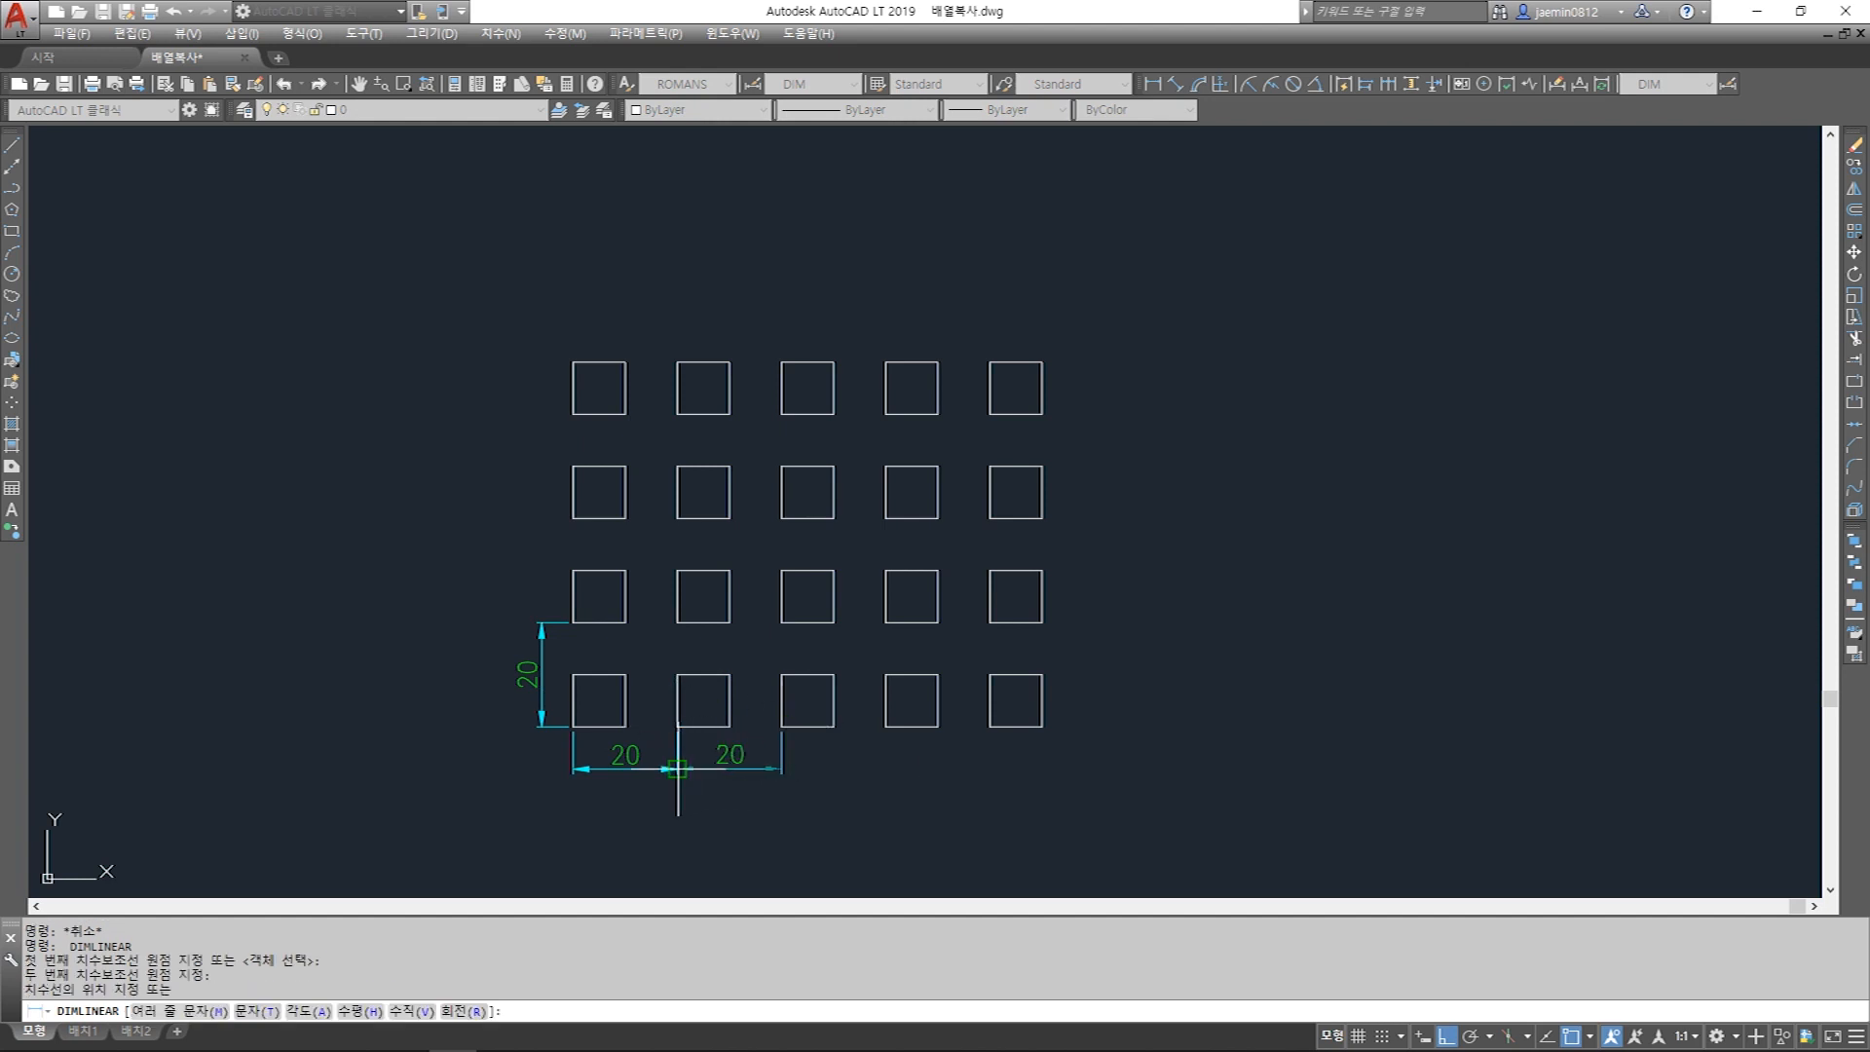
pyautogui.click(678, 769)
pyautogui.press('Escape')
# Dimension the vertical spacing between the second and third squares from the bottom of the first column, aligned with the existing vertical dimension.
pyautogui.press('space')
pyautogui.click(573, 675)
pyautogui.press('Escape')
pyautogui.press('space')
pyautogui.click(573, 623)
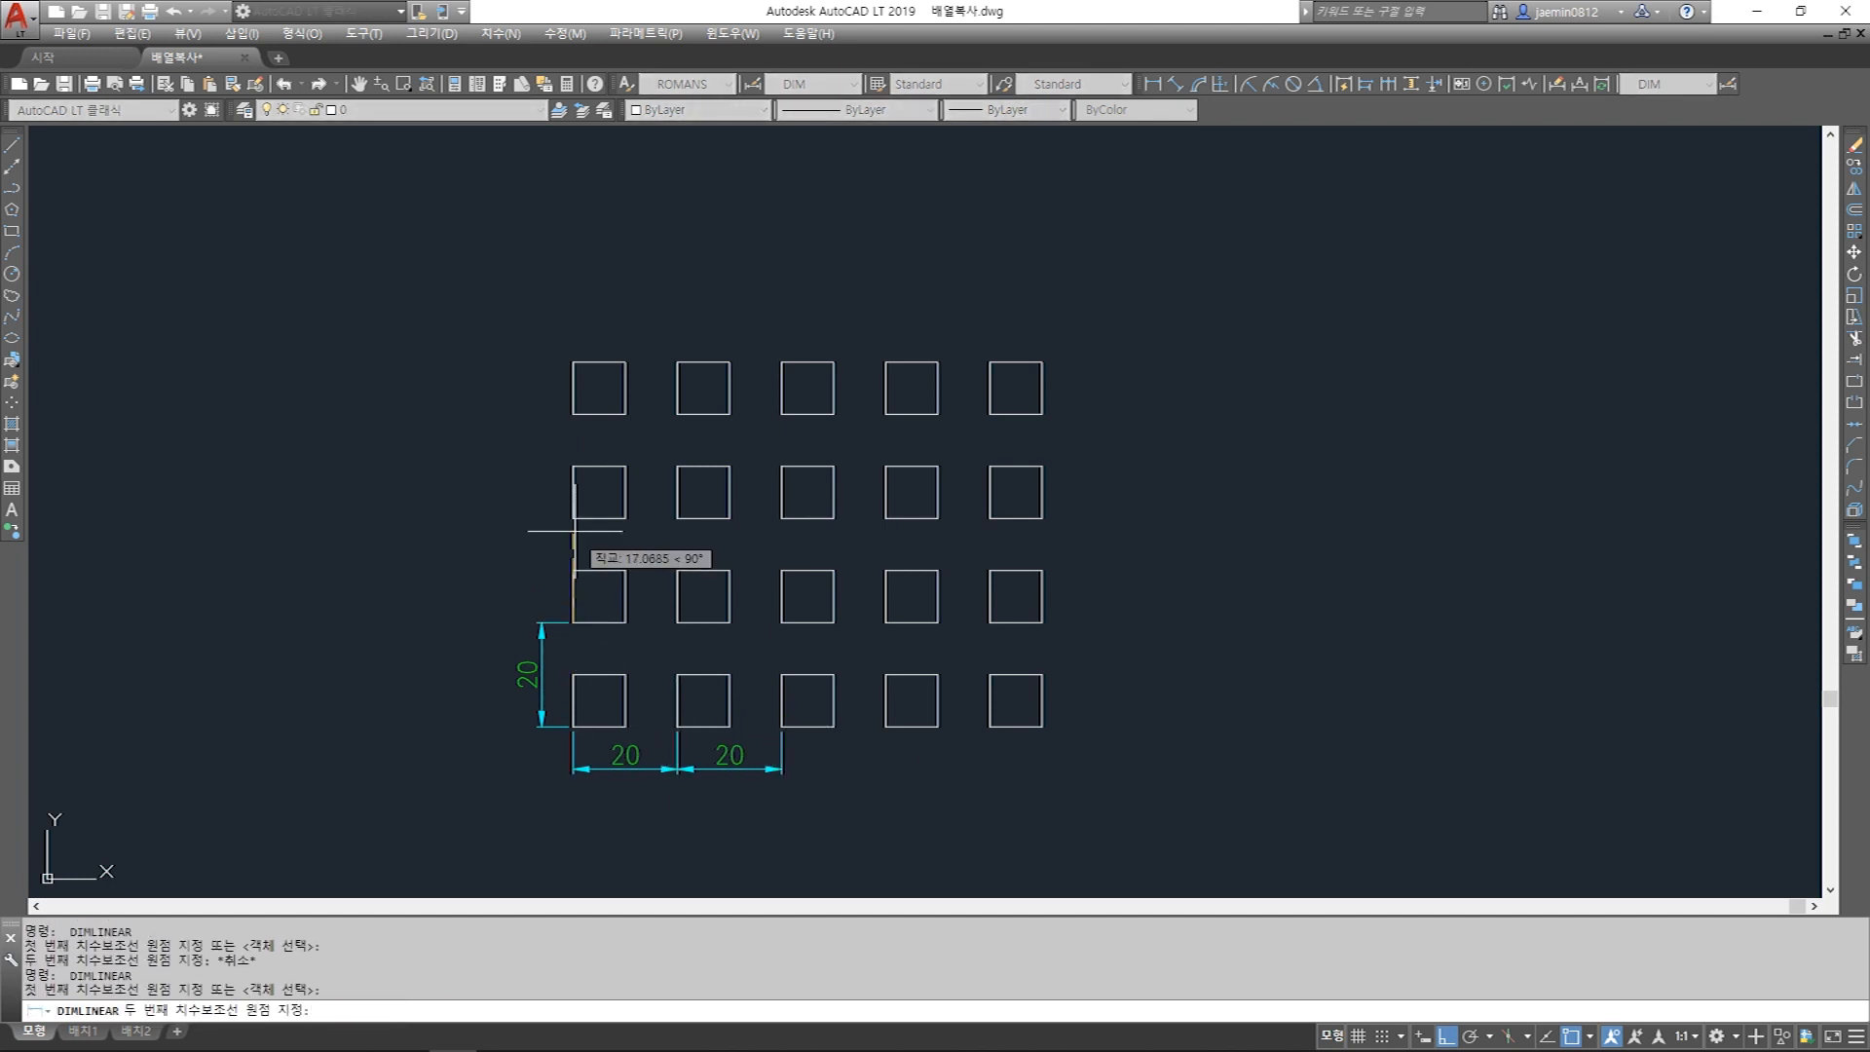
pyautogui.click(573, 518)
pyautogui.click(542, 614)
pyautogui.press('Escape')
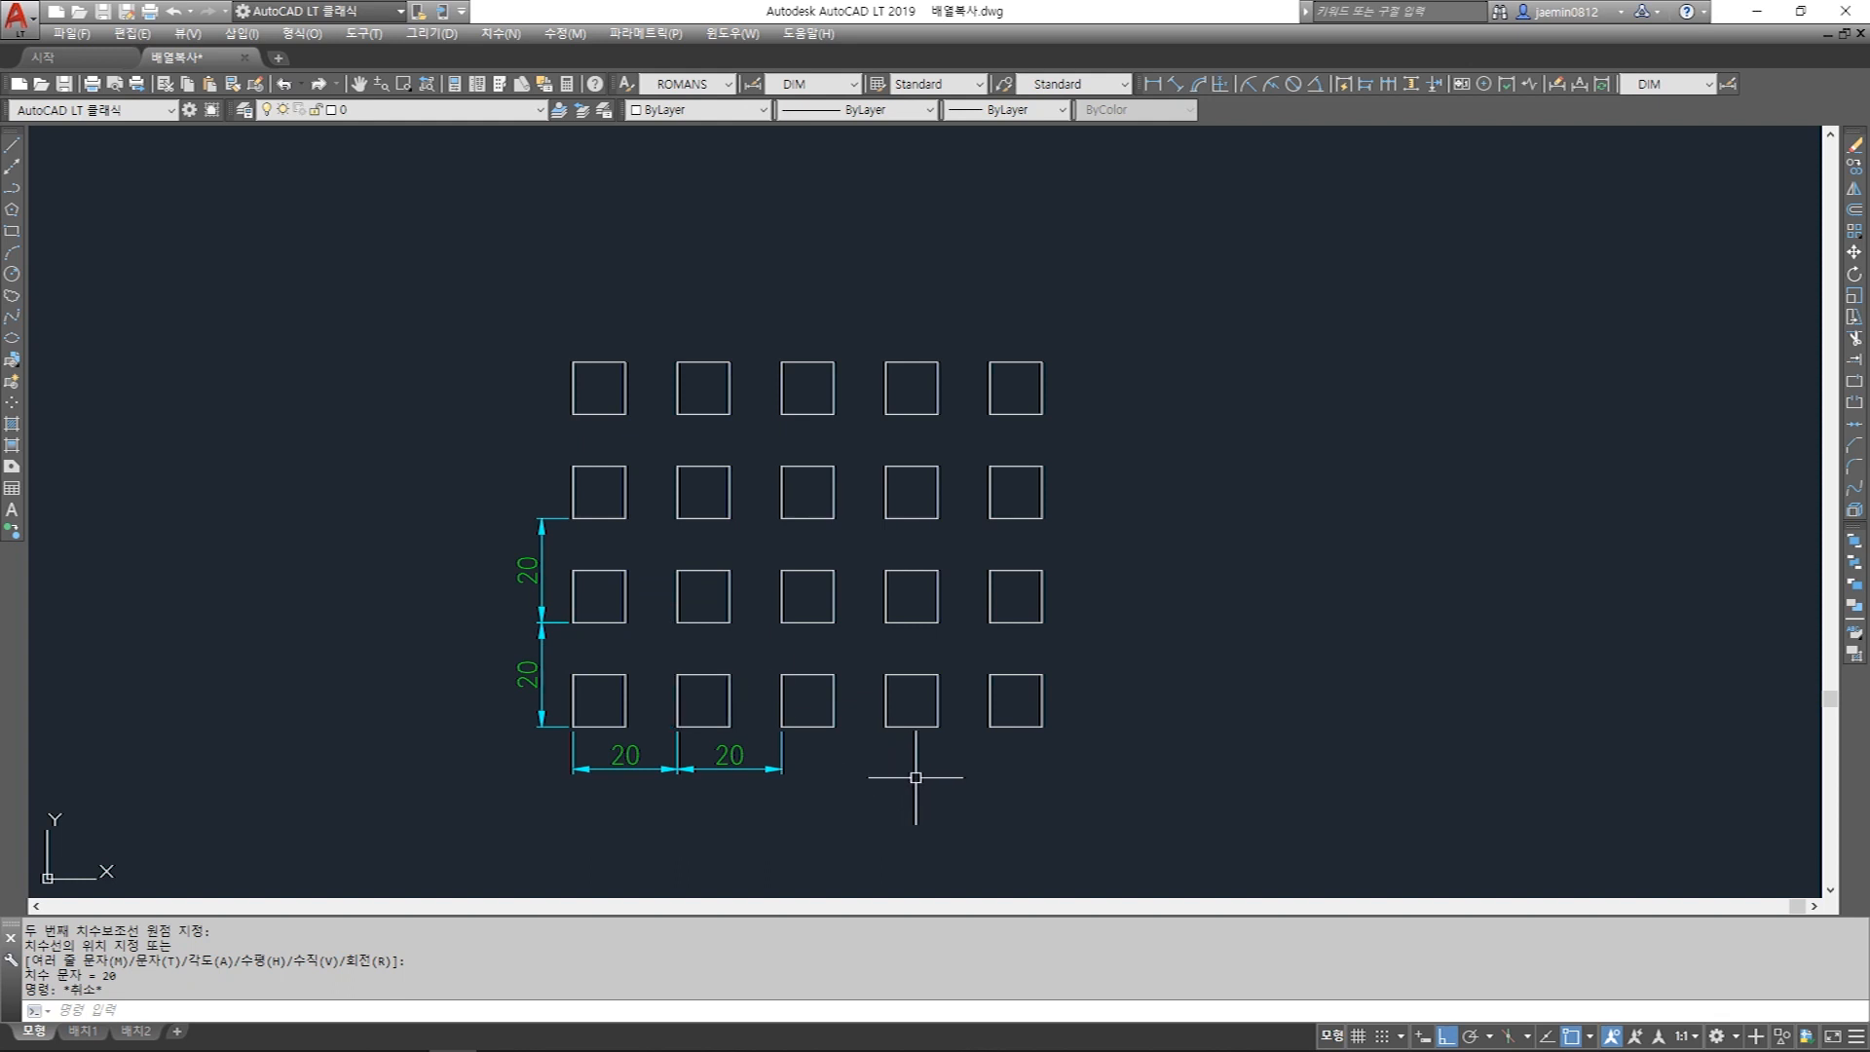
# Examine the dimensioned grid row by row, selecting its squares to check whether they are independent objects.
pyautogui.click(1093, 351)
pyautogui.click(531, 440)
pyautogui.press('Escape')
pyautogui.click(1040, 295)
pyautogui.click(971, 404)
pyautogui.click(957, 339)
pyautogui.click(912, 413)
pyautogui.click(849, 337)
pyautogui.click(805, 404)
pyautogui.click(760, 329)
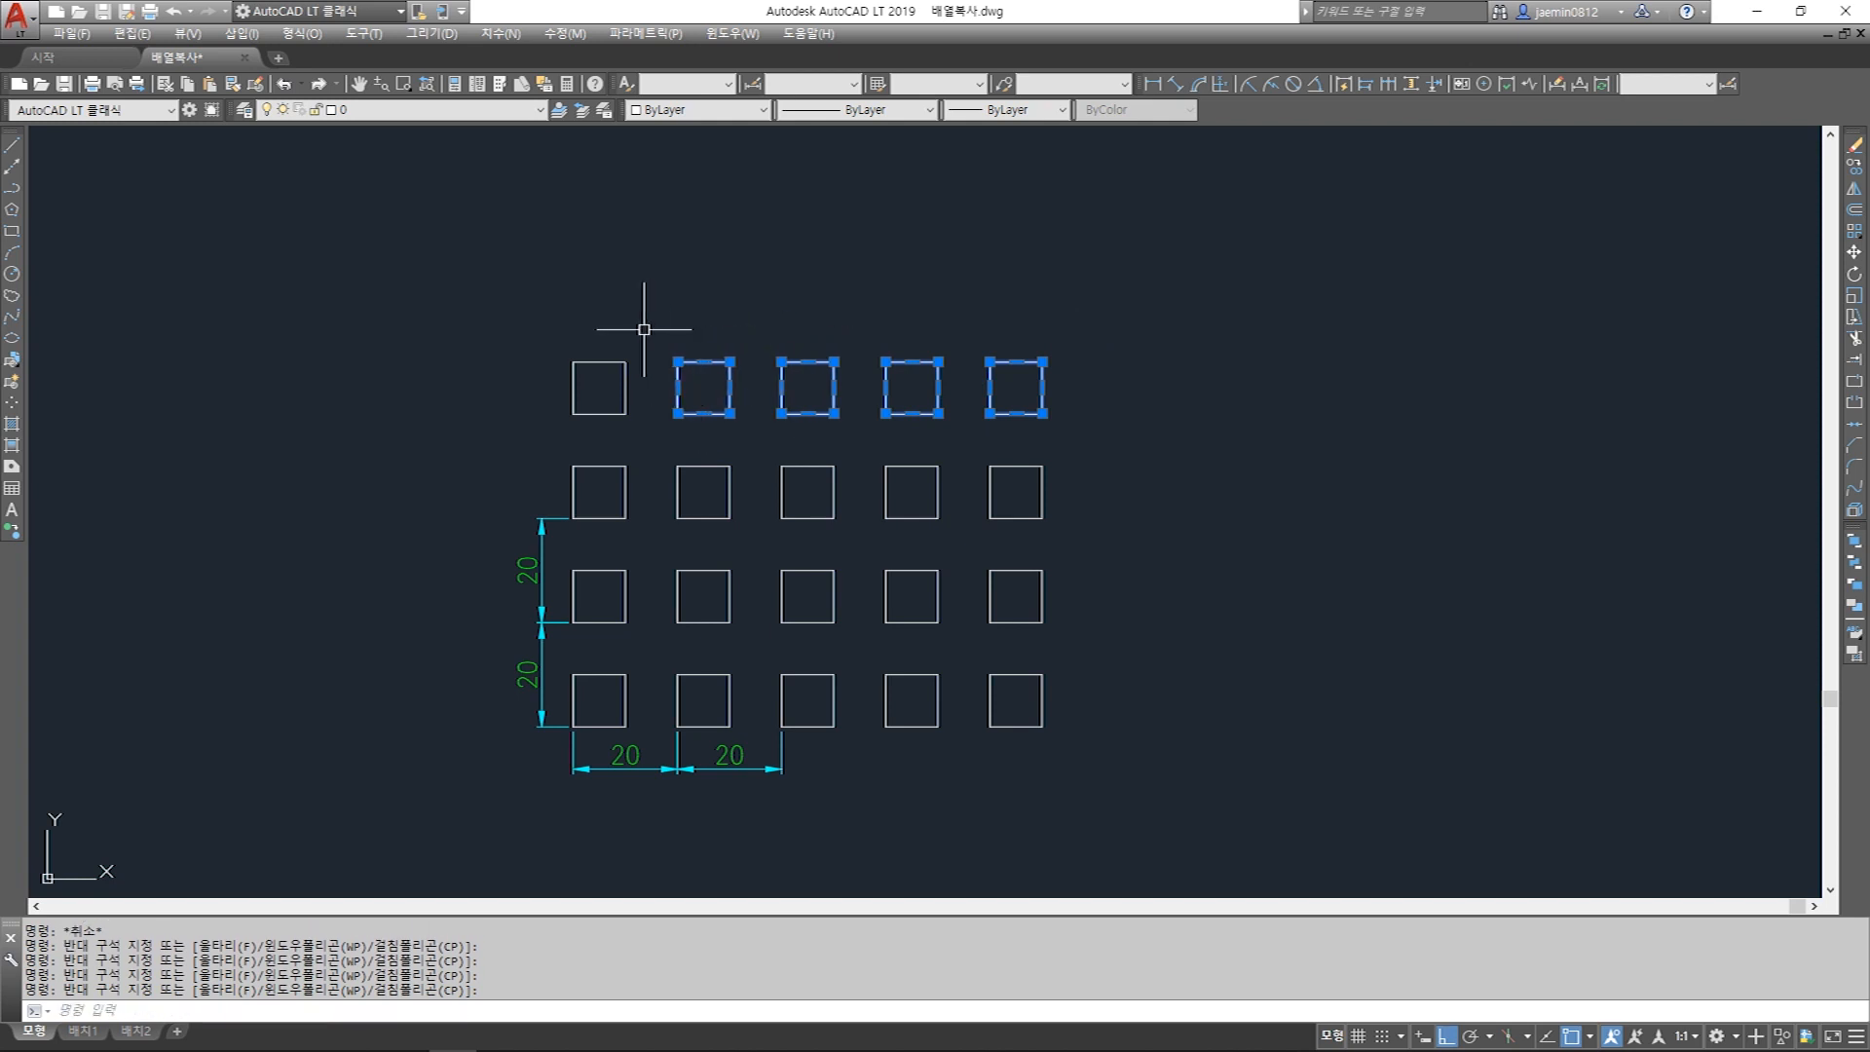
pyautogui.click(644, 329)
pyautogui.click(604, 387)
pyautogui.press('Escape')
pyautogui.click(642, 479)
pyautogui.click(593, 489)
pyautogui.click(709, 447)
pyautogui.click(679, 490)
pyautogui.press('Escape')
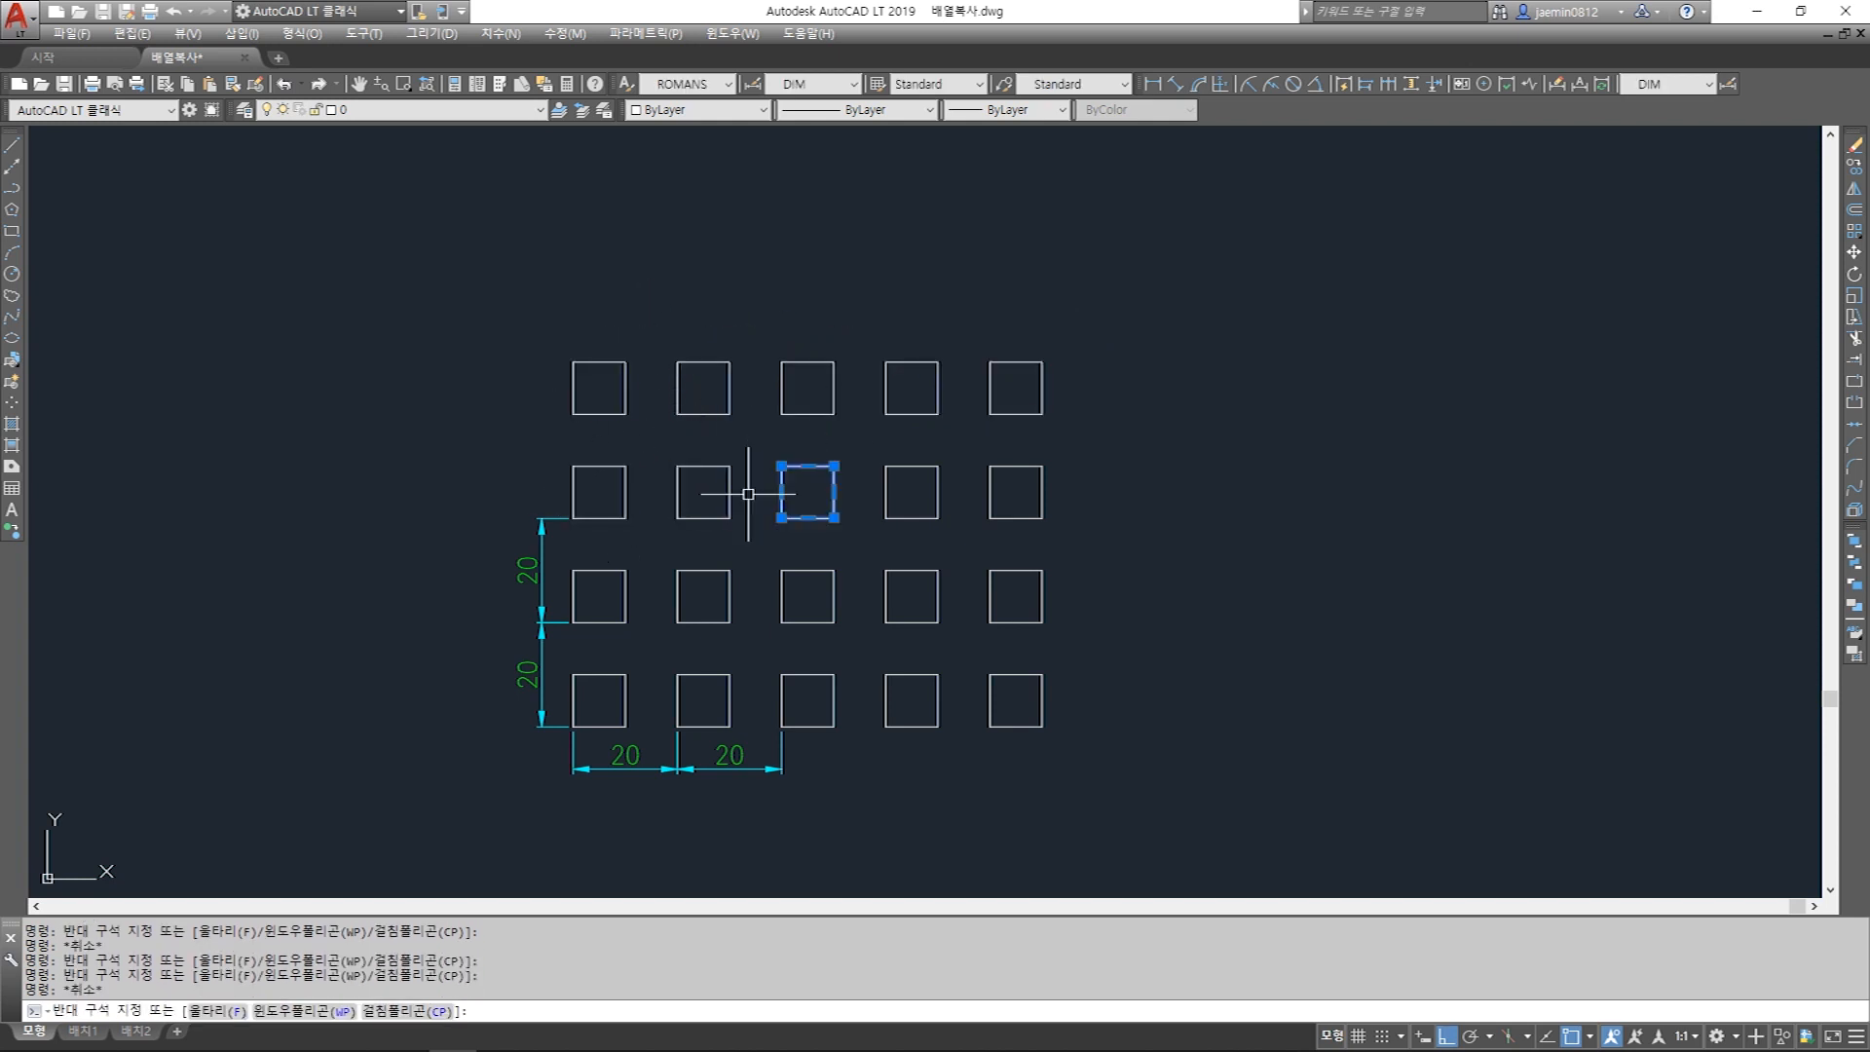
pyautogui.press('Escape')
pyautogui.click(918, 448)
pyautogui.click(869, 493)
pyautogui.press('Escape')
pyautogui.click(1022, 446)
pyautogui.click(977, 495)
pyautogui.click(1086, 532)
pyautogui.click(980, 597)
pyautogui.click(805, 578)
pyautogui.click(724, 535)
pyautogui.click(681, 588)
pyautogui.click(634, 552)
pyautogui.click(613, 596)
pyautogui.press('Escape')
pyautogui.click(634, 660)
pyautogui.click(601, 692)
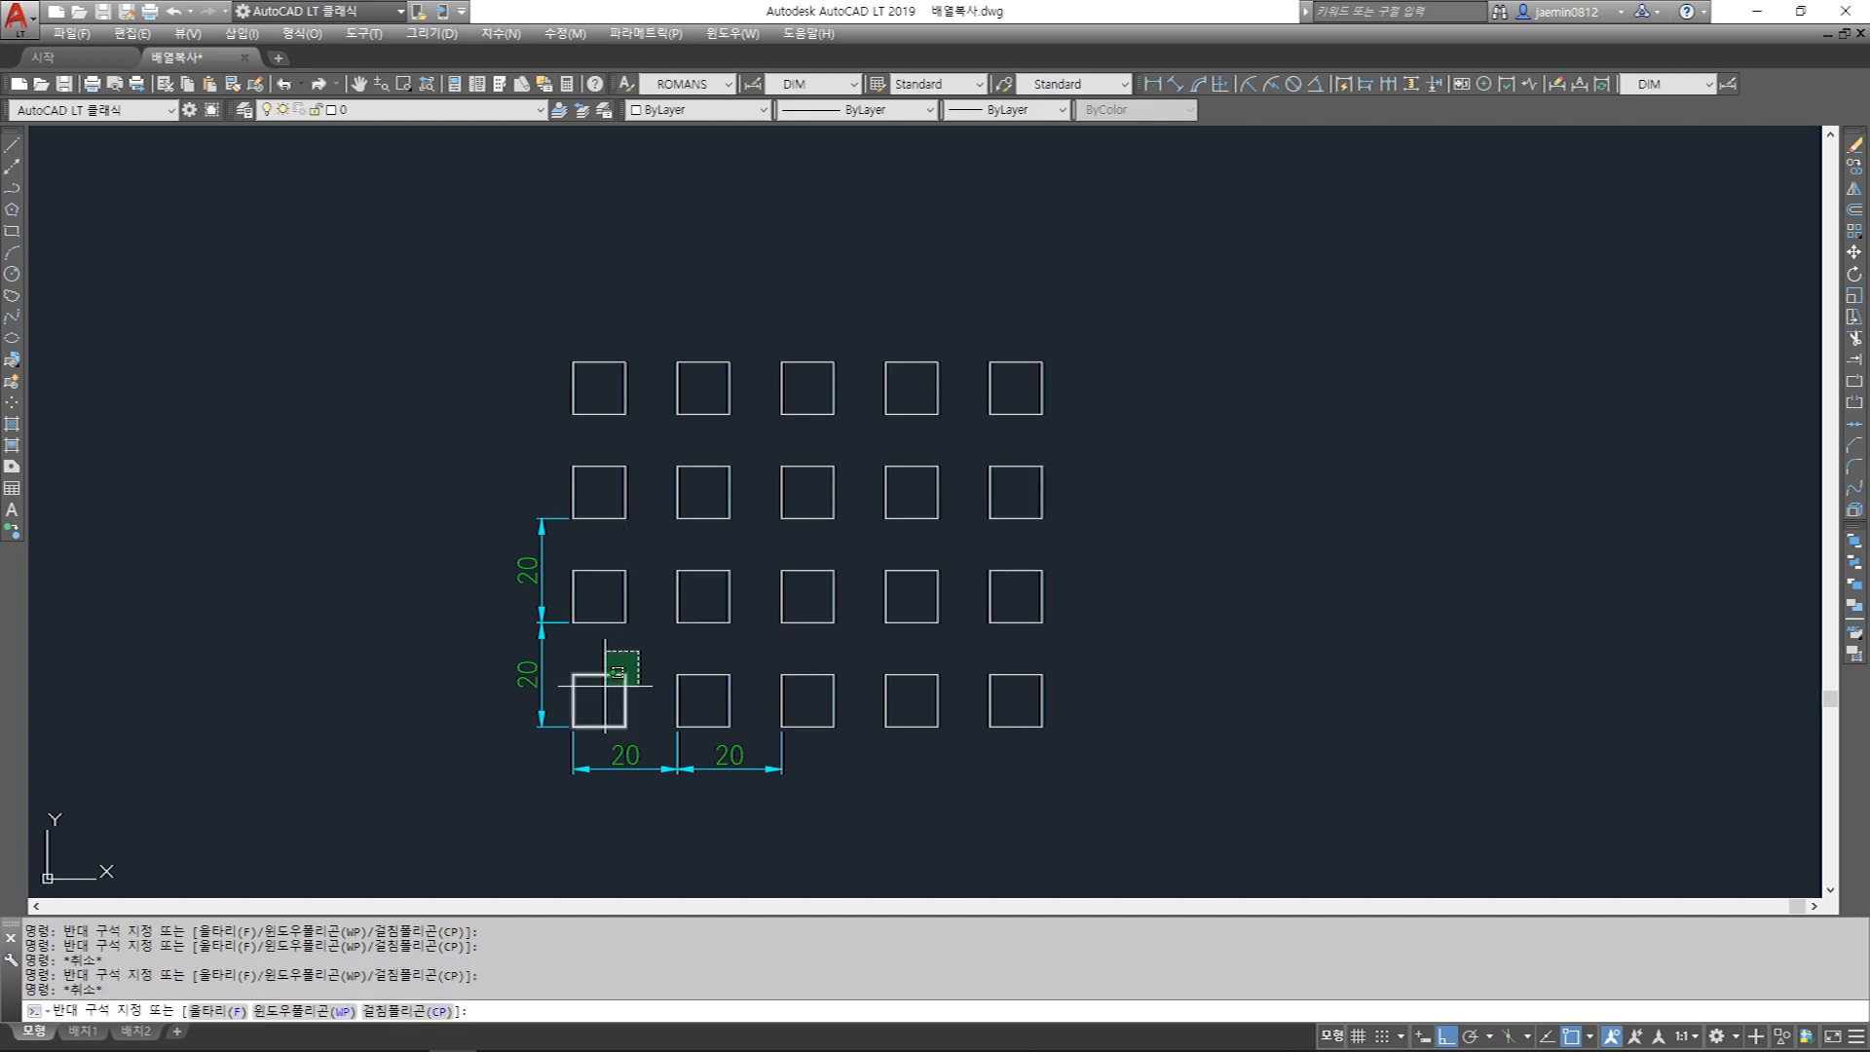
pyautogui.click(605, 685)
pyautogui.click(701, 634)
pyautogui.click(647, 585)
pyautogui.press('Escape')
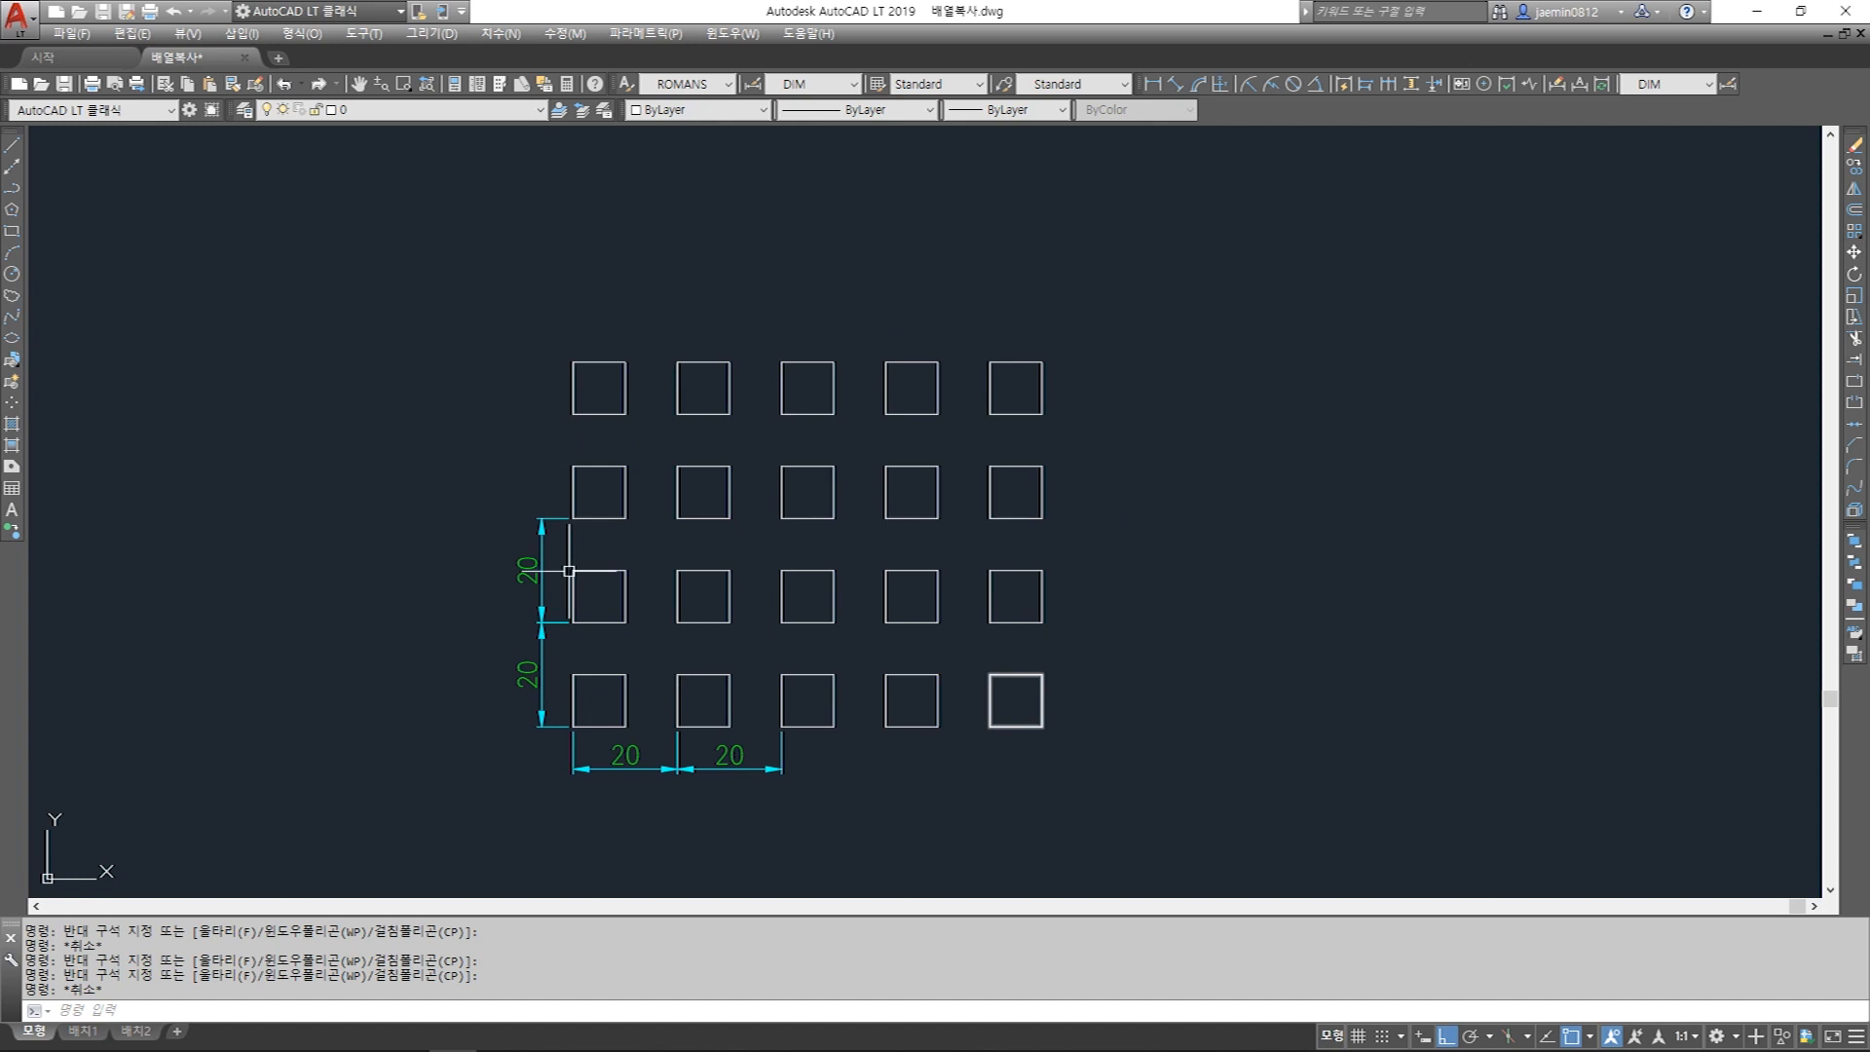
# Copy the bottom-left square horizontally into the empty area to the right of the grid.
pyautogui.press('Escape')
pyautogui.write('co')
pyautogui.click(638, 647)
pyautogui.click(606, 694)
pyautogui.press('space')
pyautogui.click(653, 698)
pyautogui.moveTo(1072, 680); pyautogui.dragTo(528, 616, button='middle')
pyautogui.click(758, 631)
pyautogui.press('Escape')
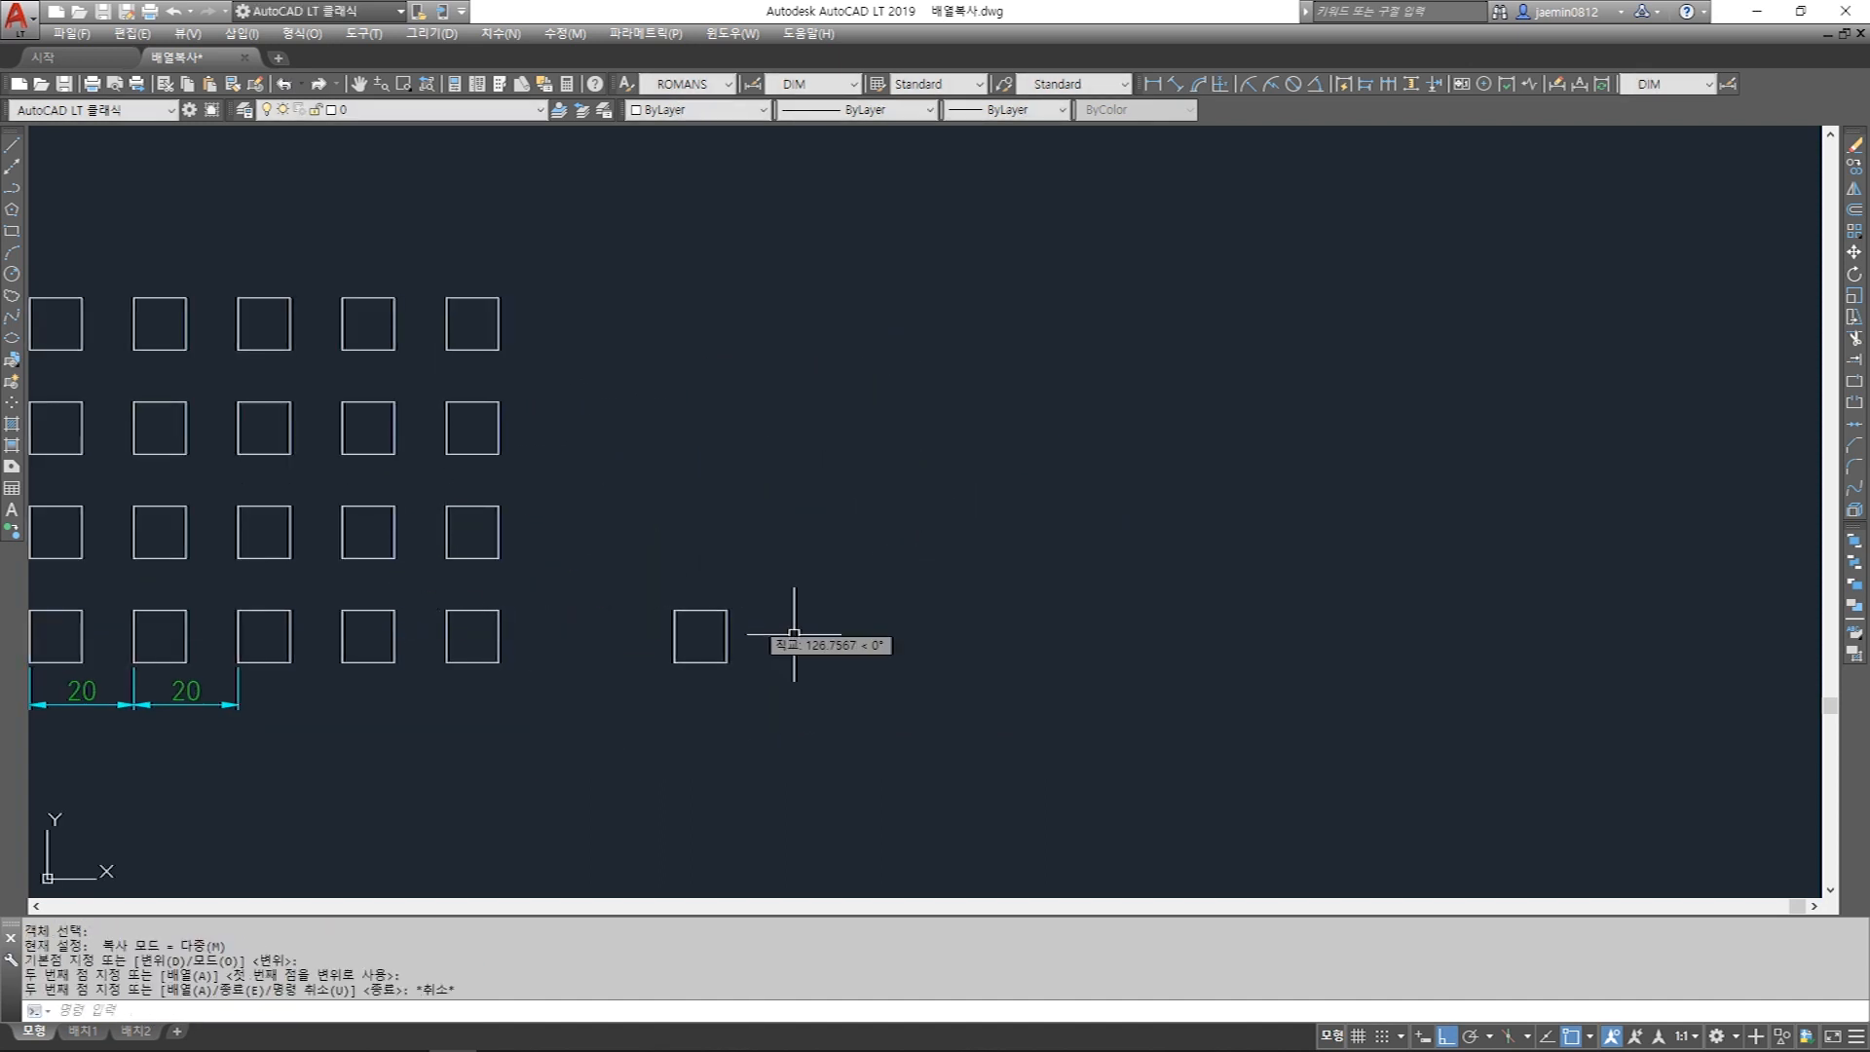
pyautogui.moveTo(873, 668)
pyautogui.mouseDown(button='middle')
pyautogui.moveTo(1085, 639)
pyautogui.moveTo(1106, 716)
pyautogui.mouseUp(button='middle')
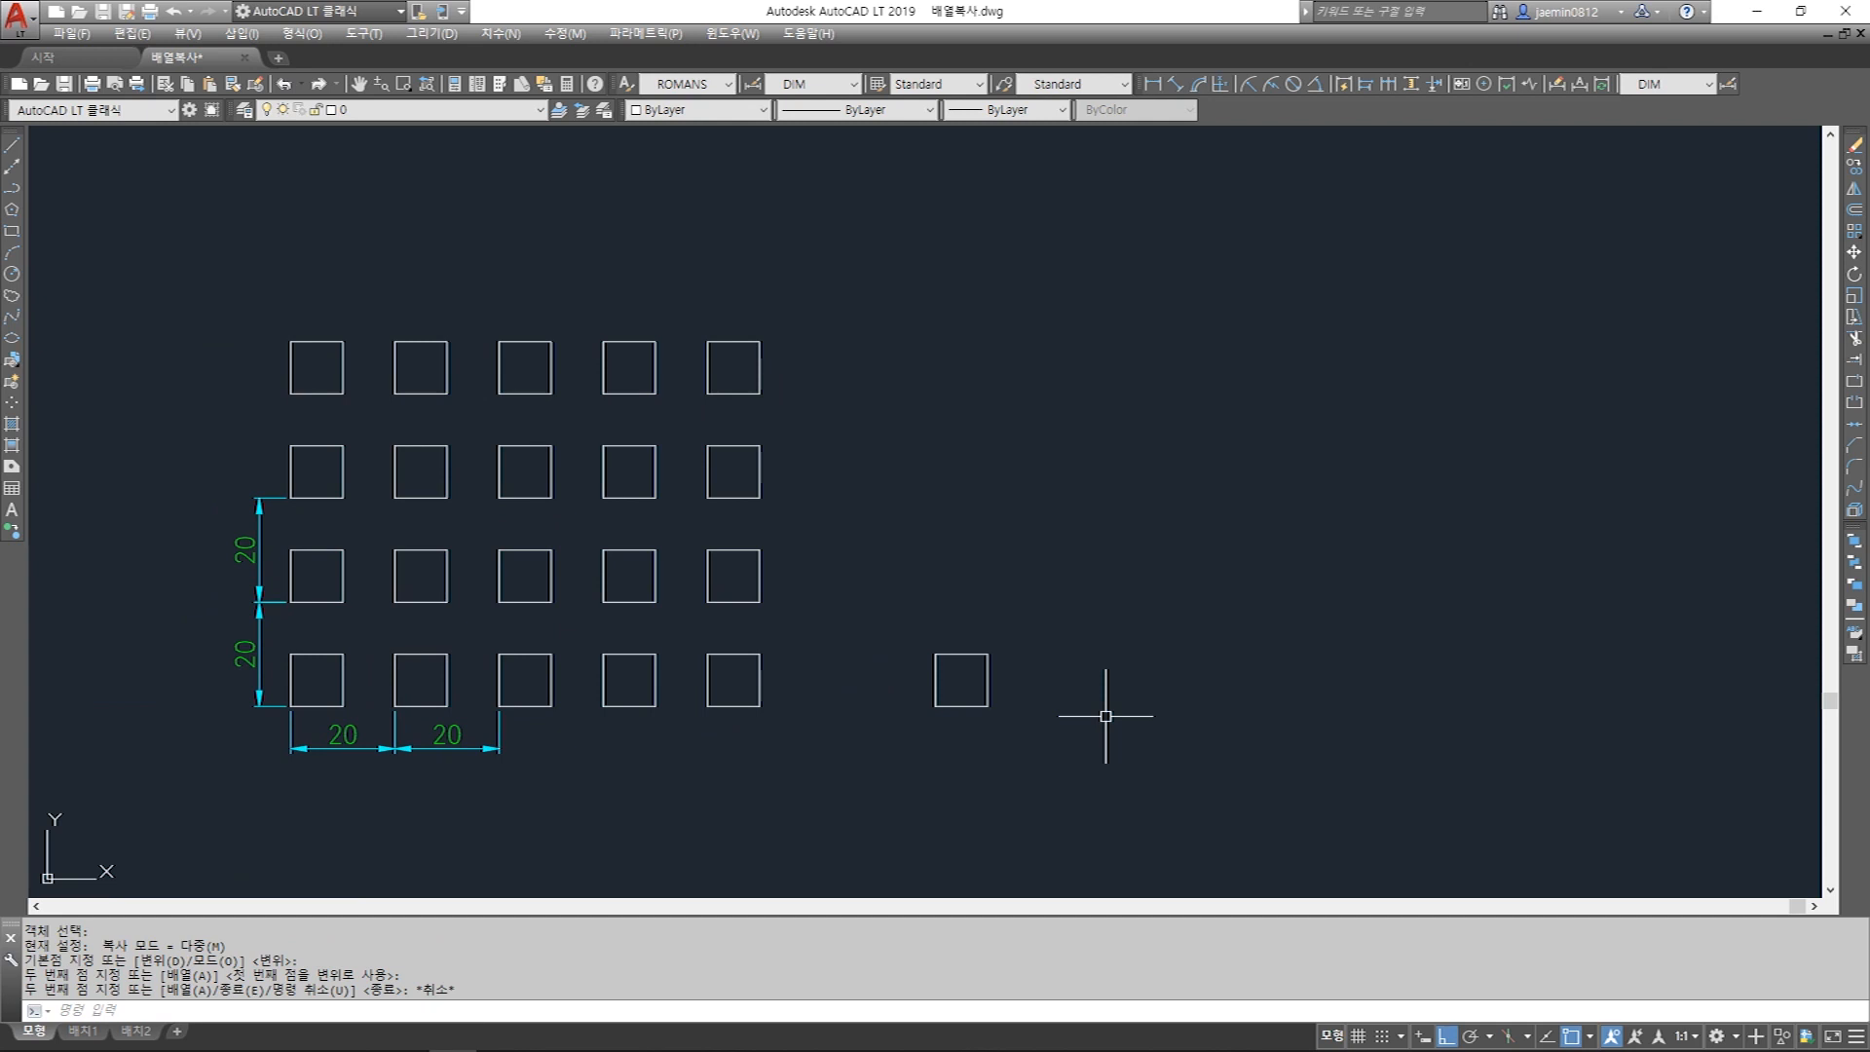
# Array the copied square as a rectangular, non-associative array with the default rows and columns.
pyautogui.write('ar')
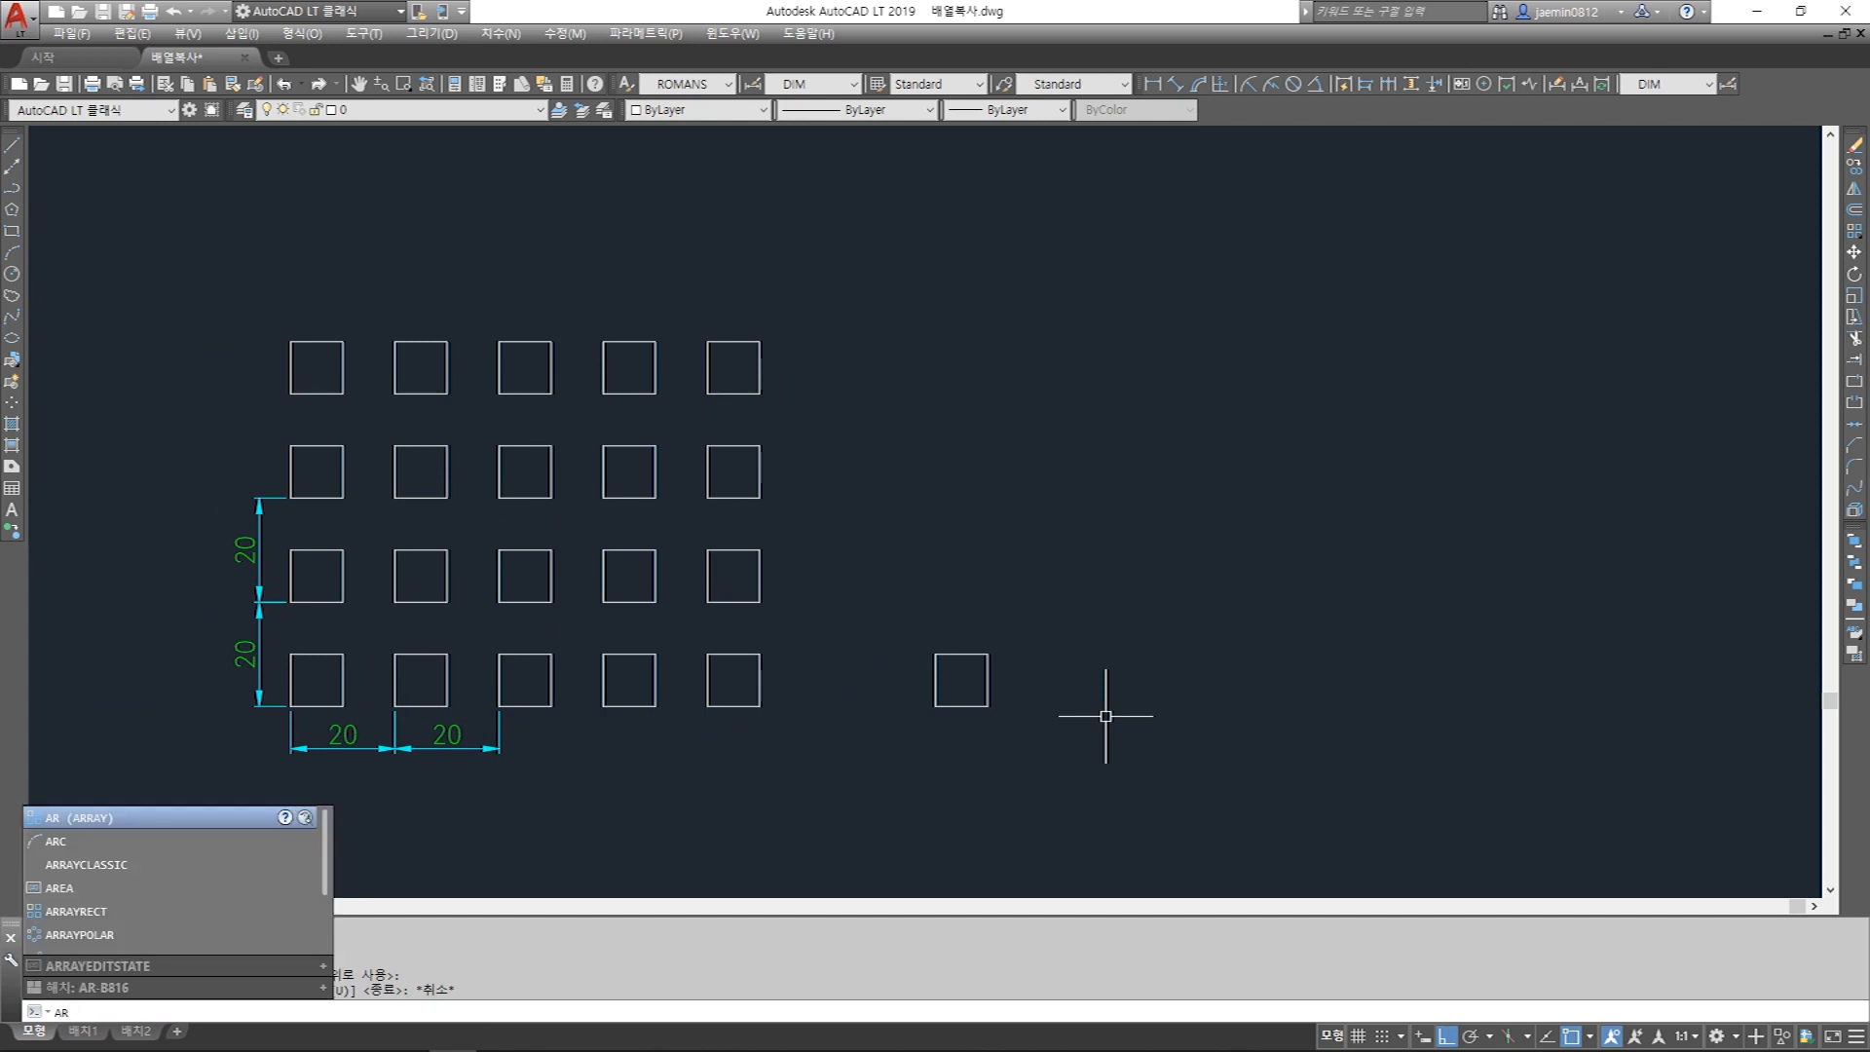
pyautogui.press('Return')
pyautogui.click(1031, 543)
pyautogui.click(873, 772)
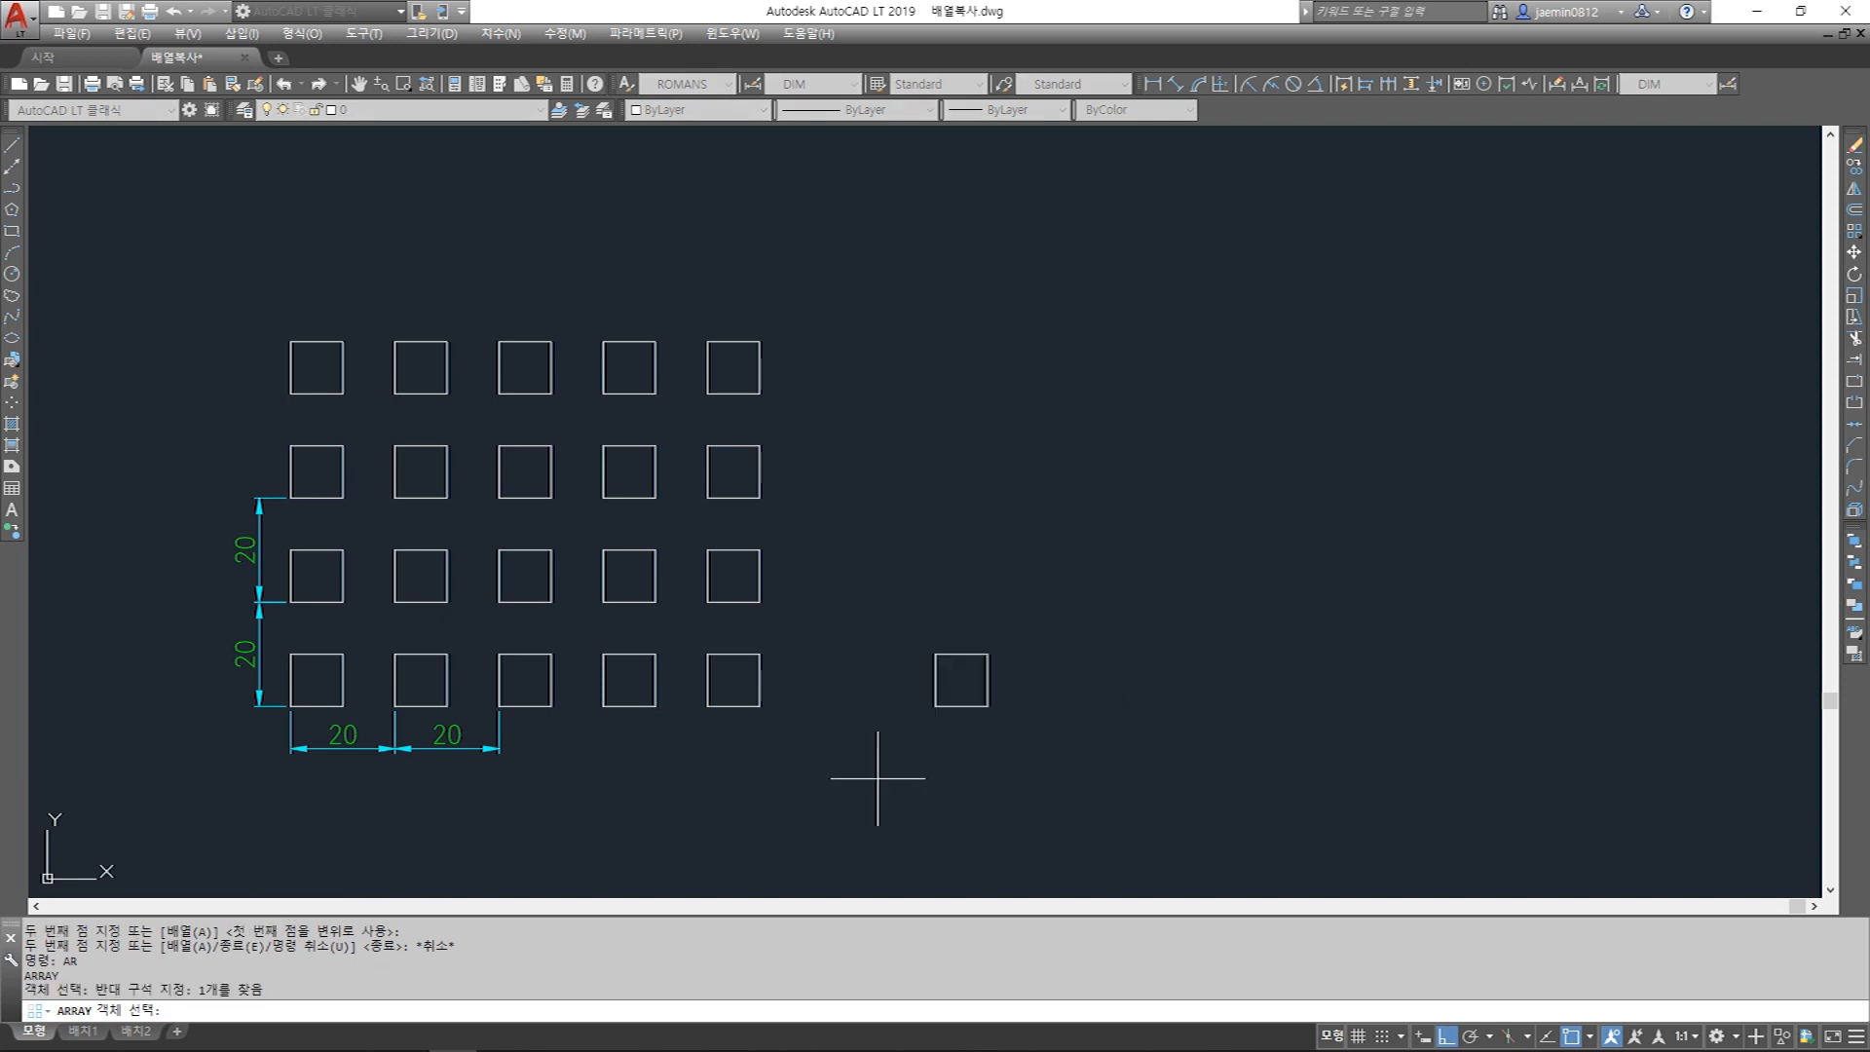
pyautogui.press('Return')
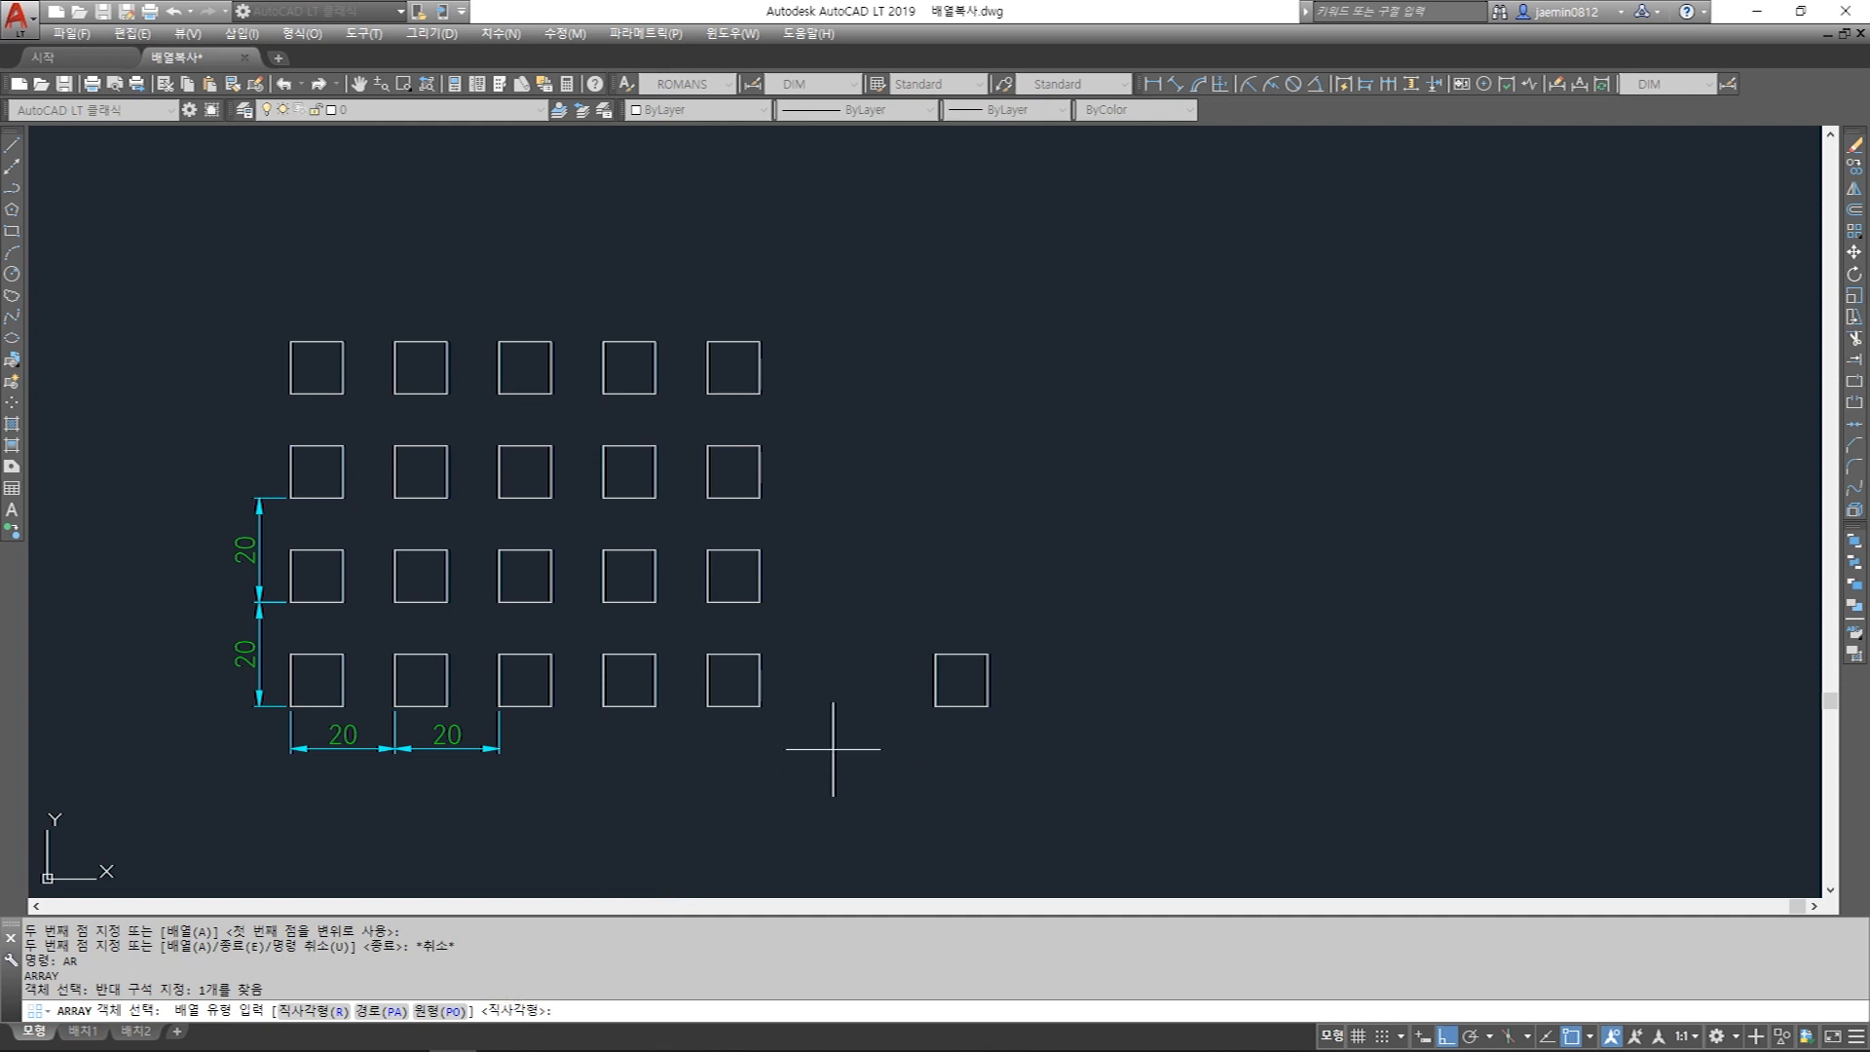
pyautogui.press('Return')
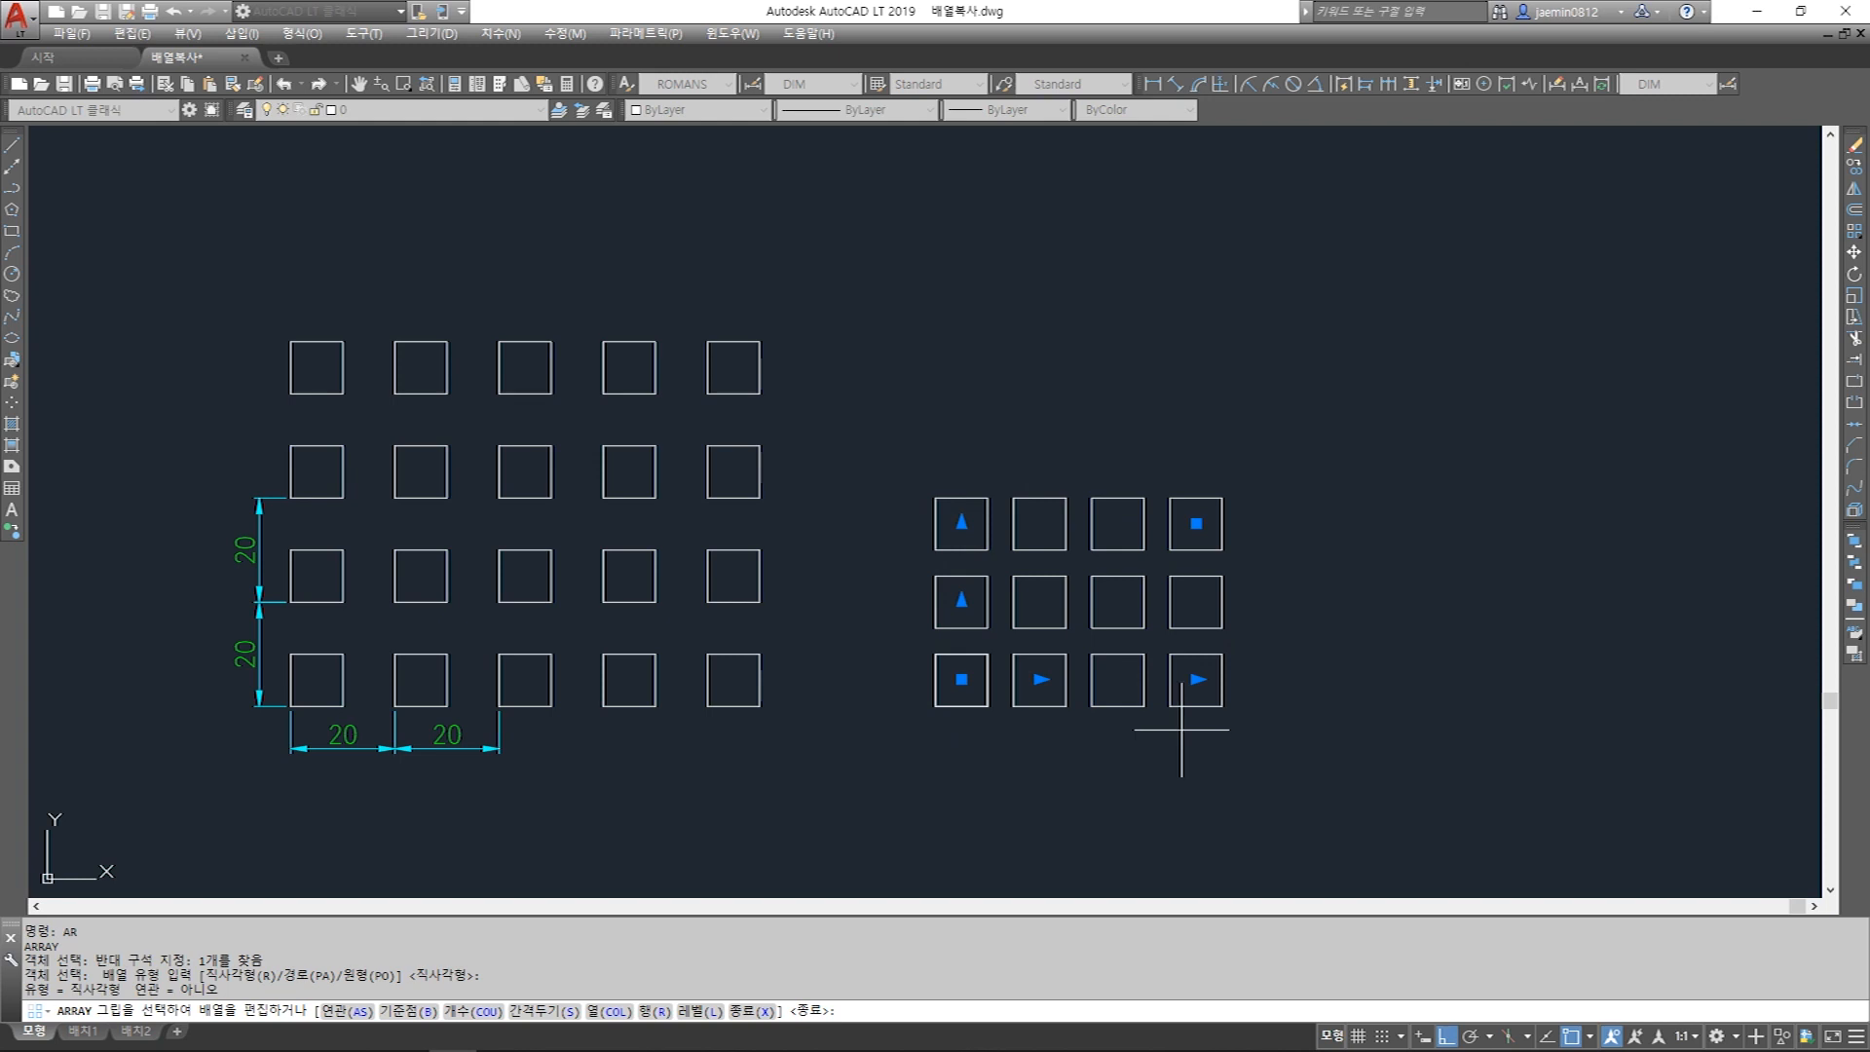
pyautogui.press('space')
# Select individual squares of the new default array to check whether they are separate objects.
pyautogui.click(1073, 752)
pyautogui.click(1024, 694)
pyautogui.click(1007, 726)
pyautogui.click(959, 684)
pyautogui.click(953, 591)
pyautogui.press('Escape')
pyautogui.write('ds')
pyautogui.press('Escape')
pyautogui.press('Escape')
# Erase the arrayed copies on the right, keeping only the original square at their lower-left corner.
pyautogui.write('e')
pyautogui.click(1261, 439)
pyautogui.click(960, 608)
pyautogui.press('space')
pyautogui.click(1298, 468)
pyautogui.click(1011, 749)
pyautogui.press('Delete')
pyautogui.press('Escape')
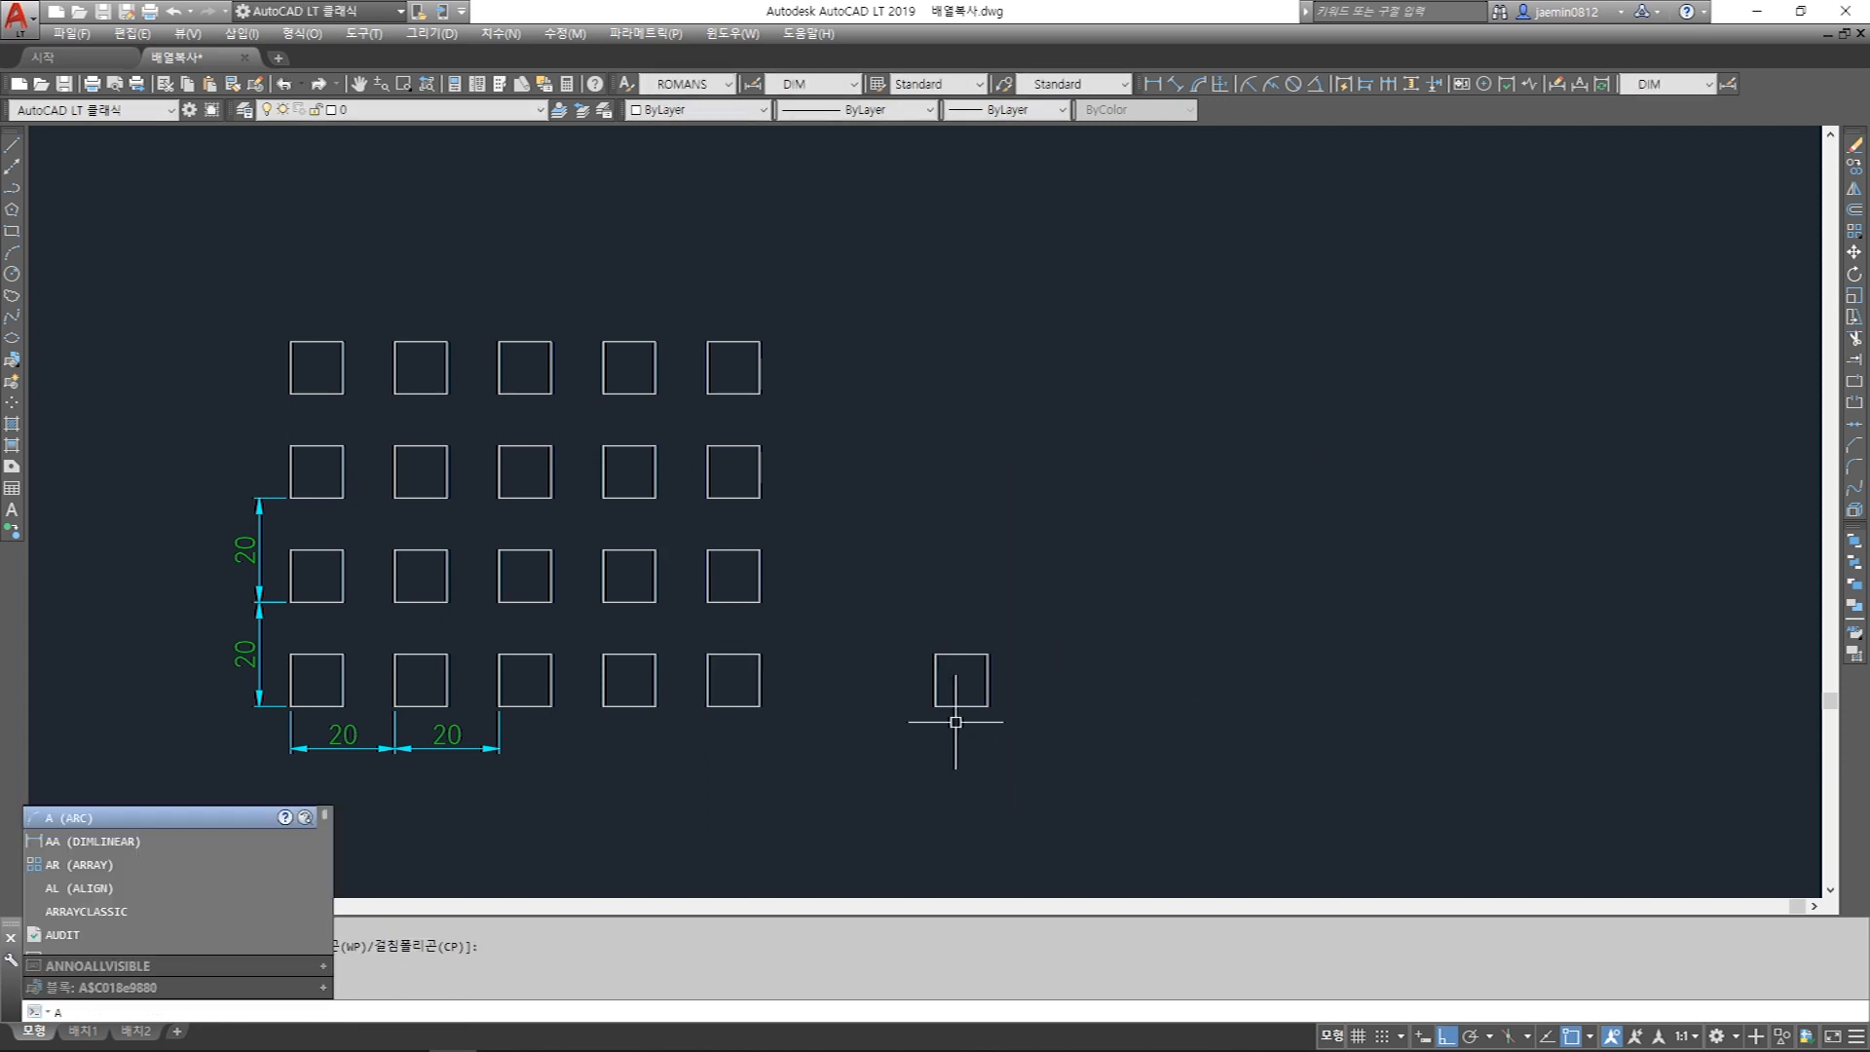
# Start an Array of the remaining square on the right and choose the rectangular array type.
pyautogui.write('r')
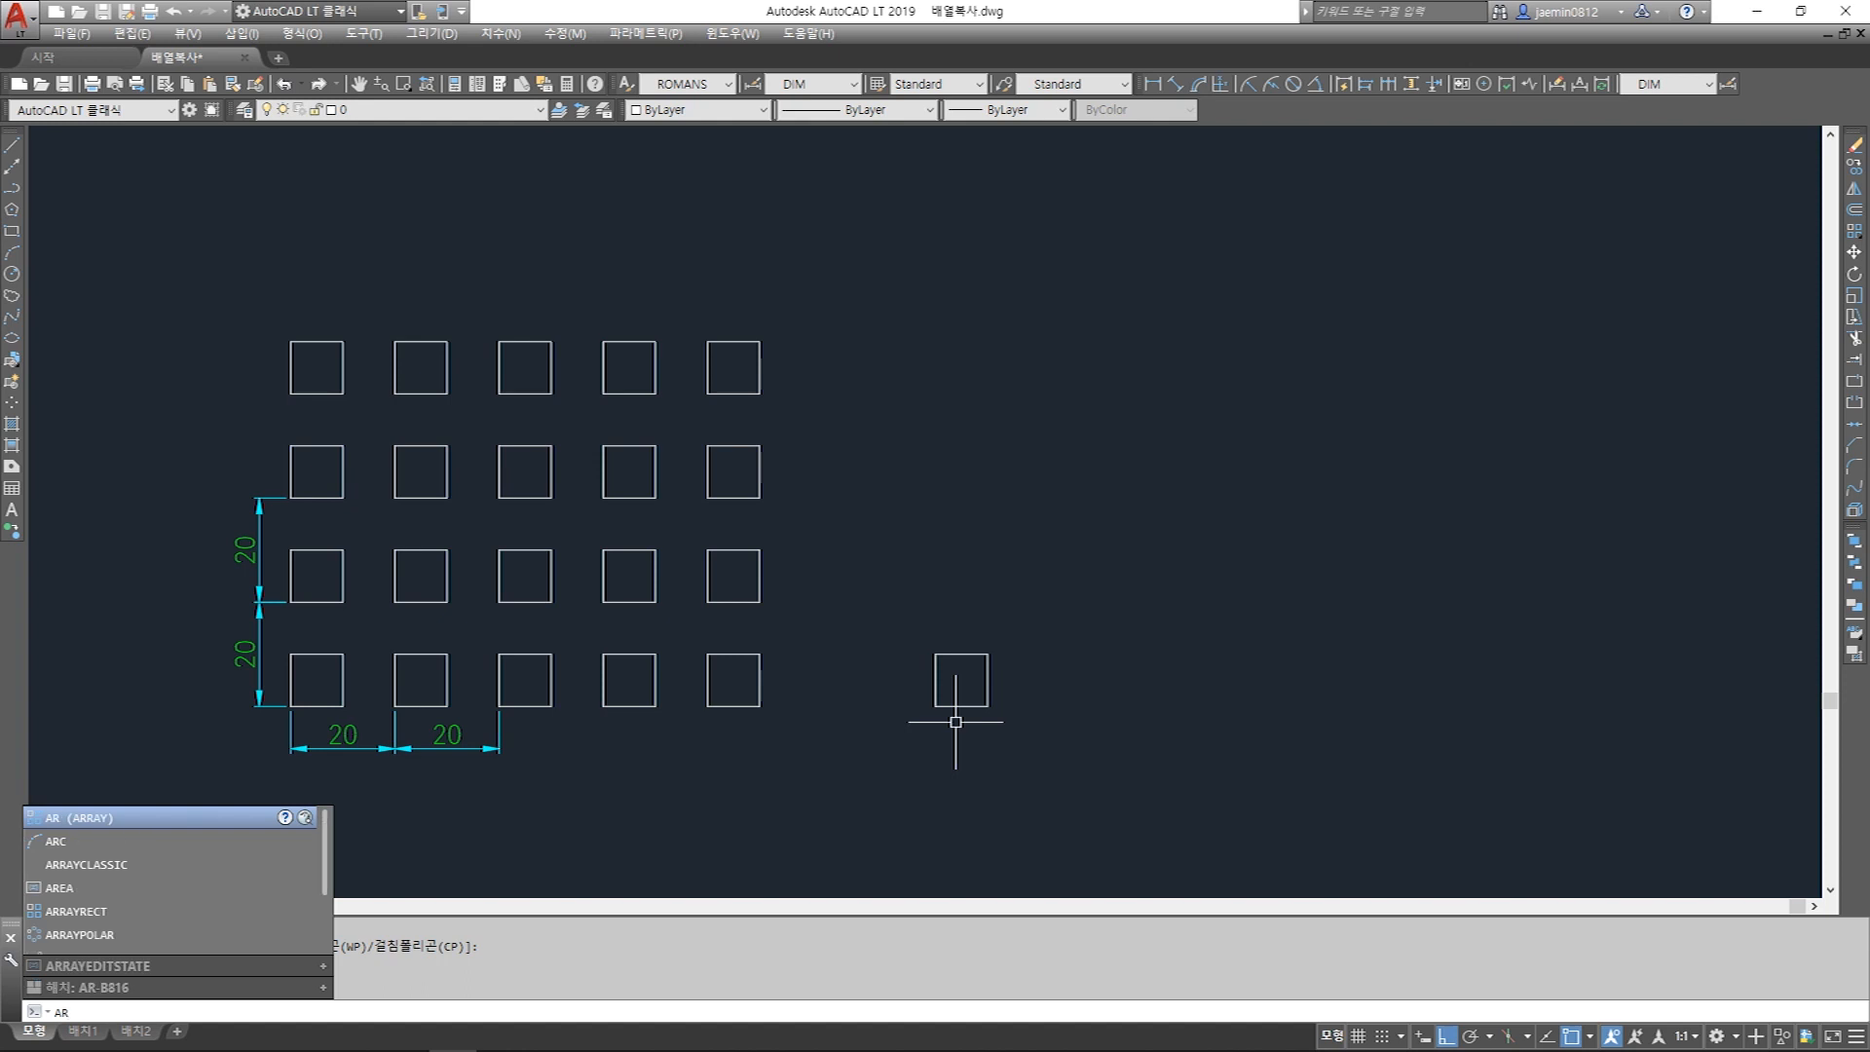
pyautogui.press('Return')
pyautogui.click(844, 563)
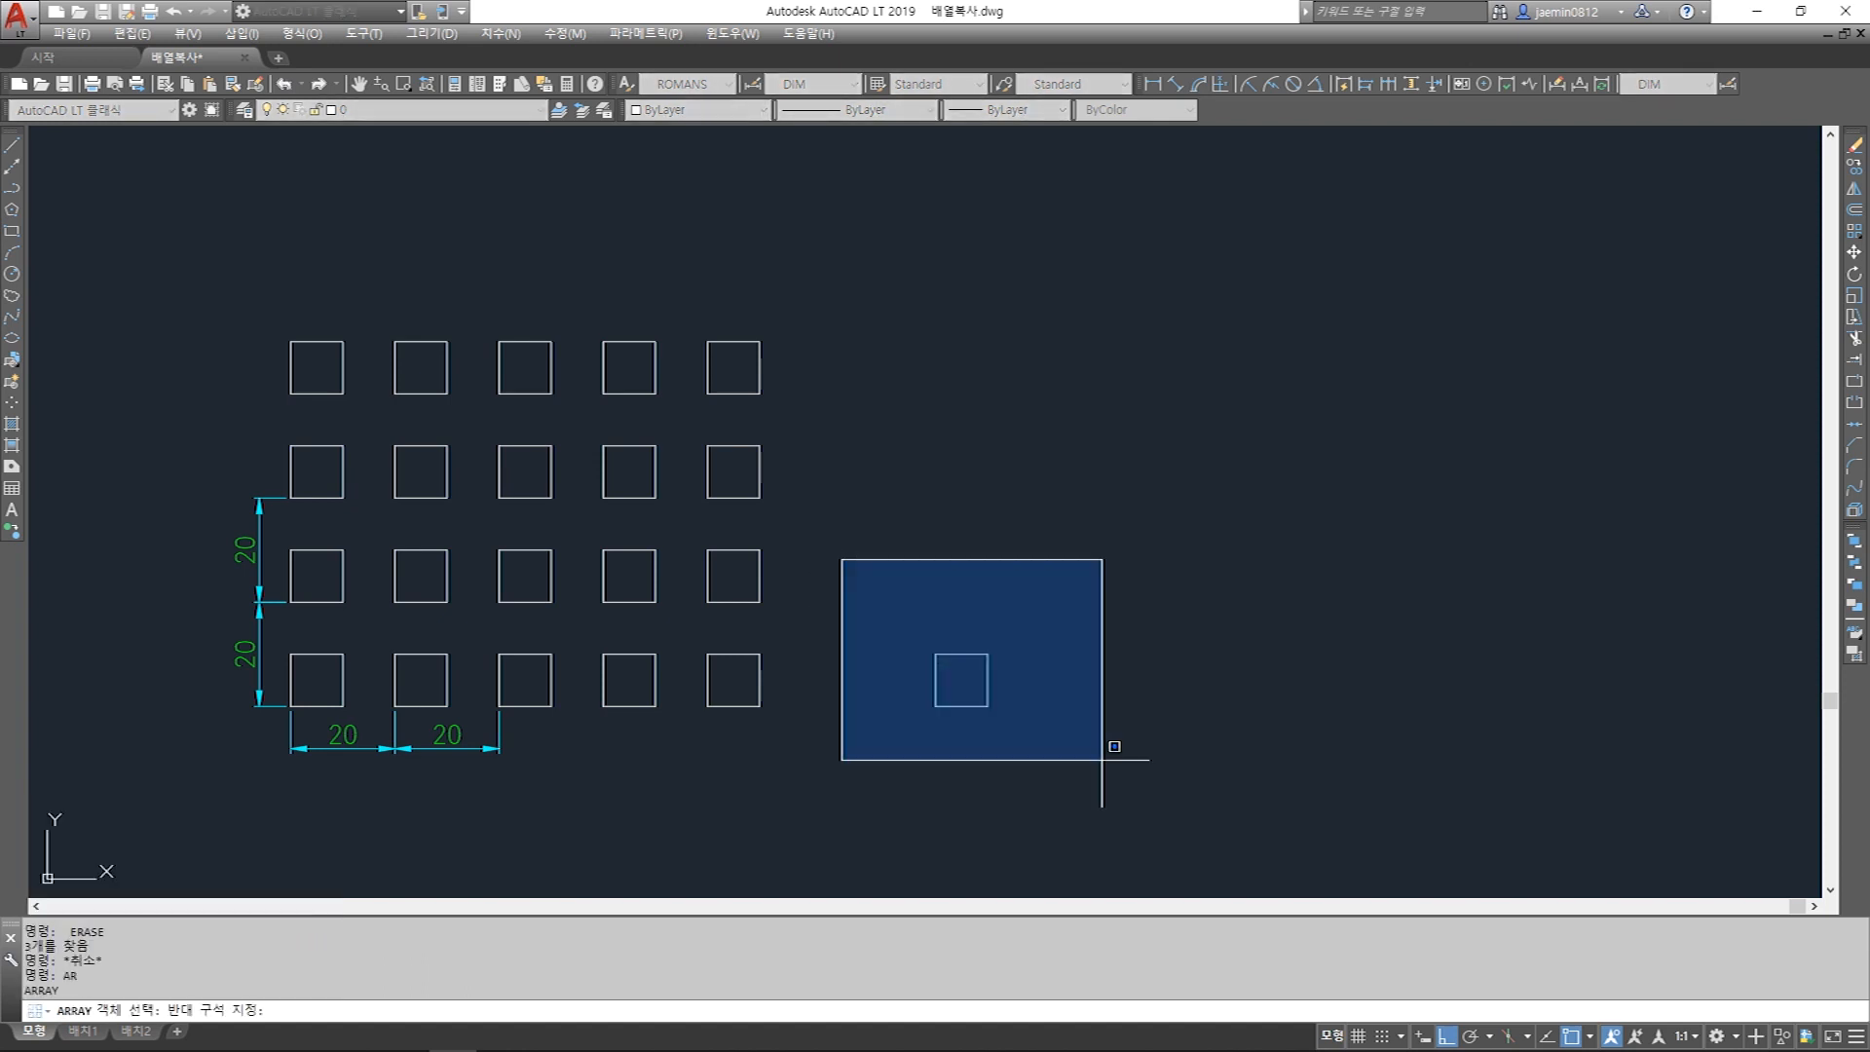
pyautogui.click(1012, 713)
pyautogui.press('Return')
pyautogui.press('Return')
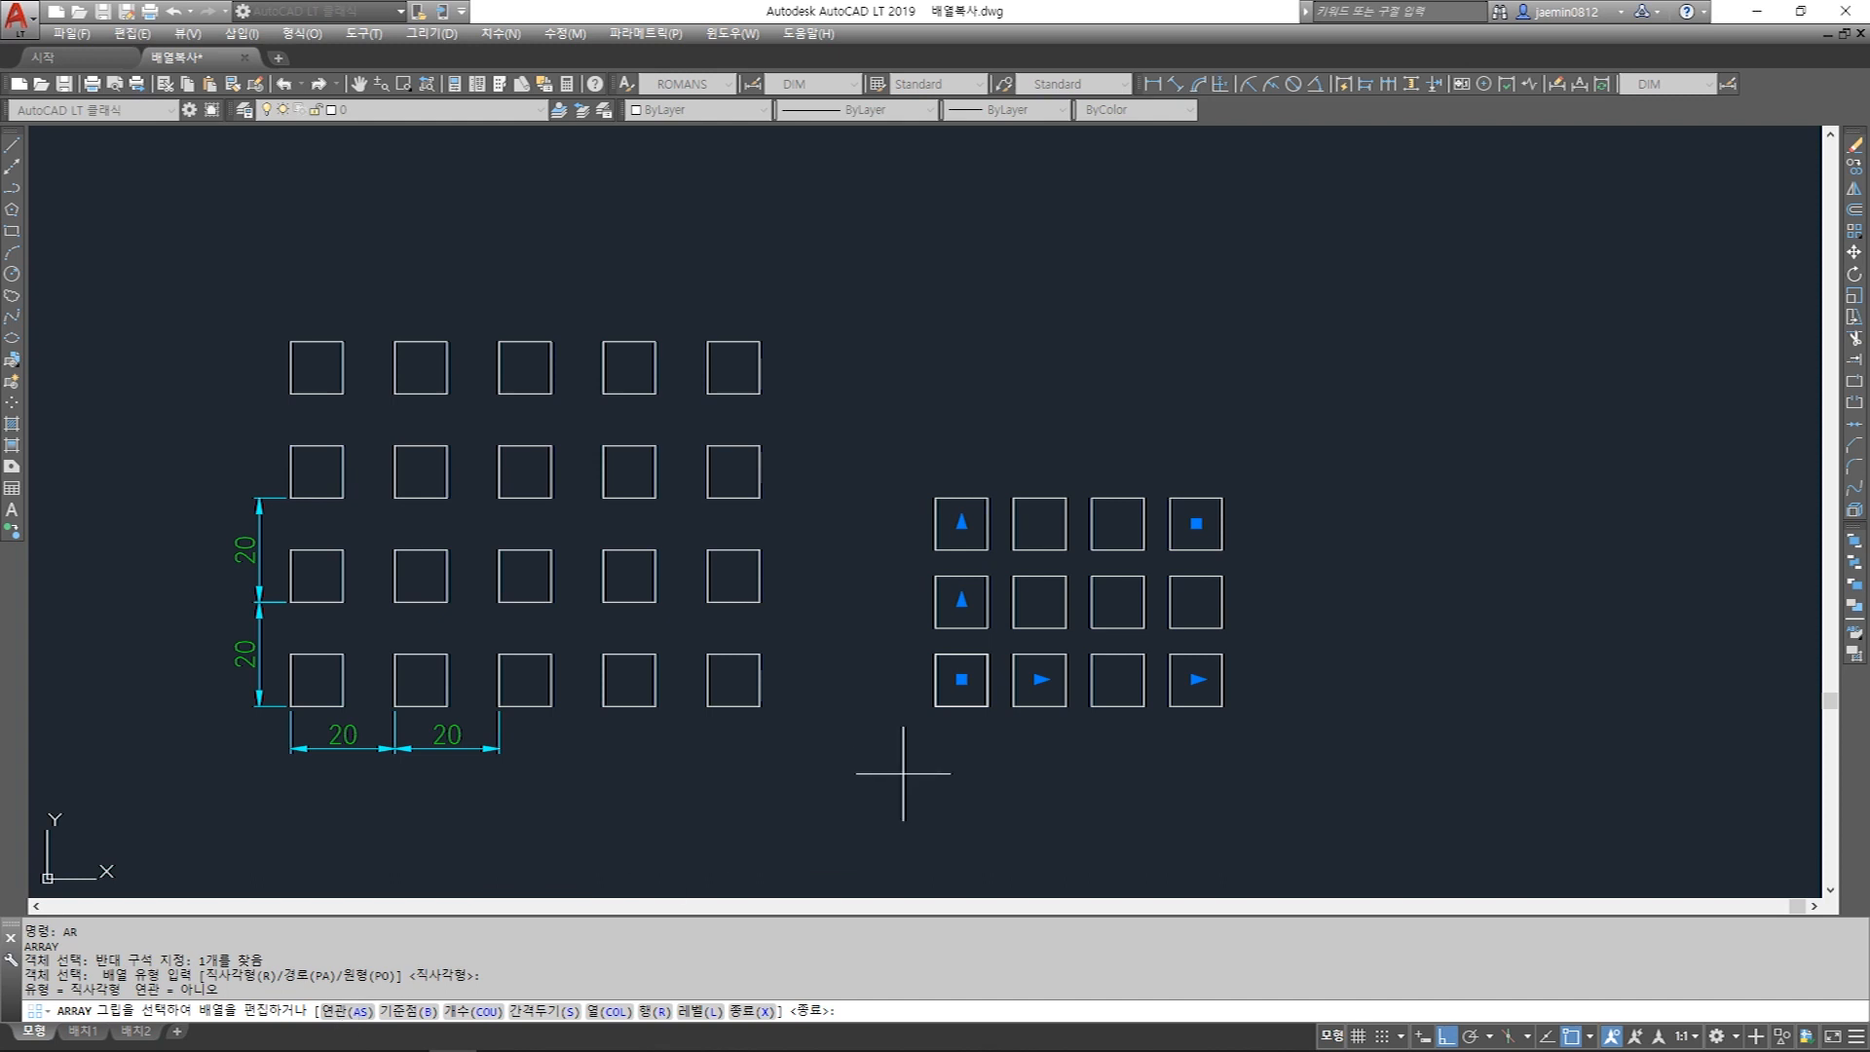
# Set the array's Associative option to Yes and finish the array with the default rows and columns.
pyautogui.press('Return')
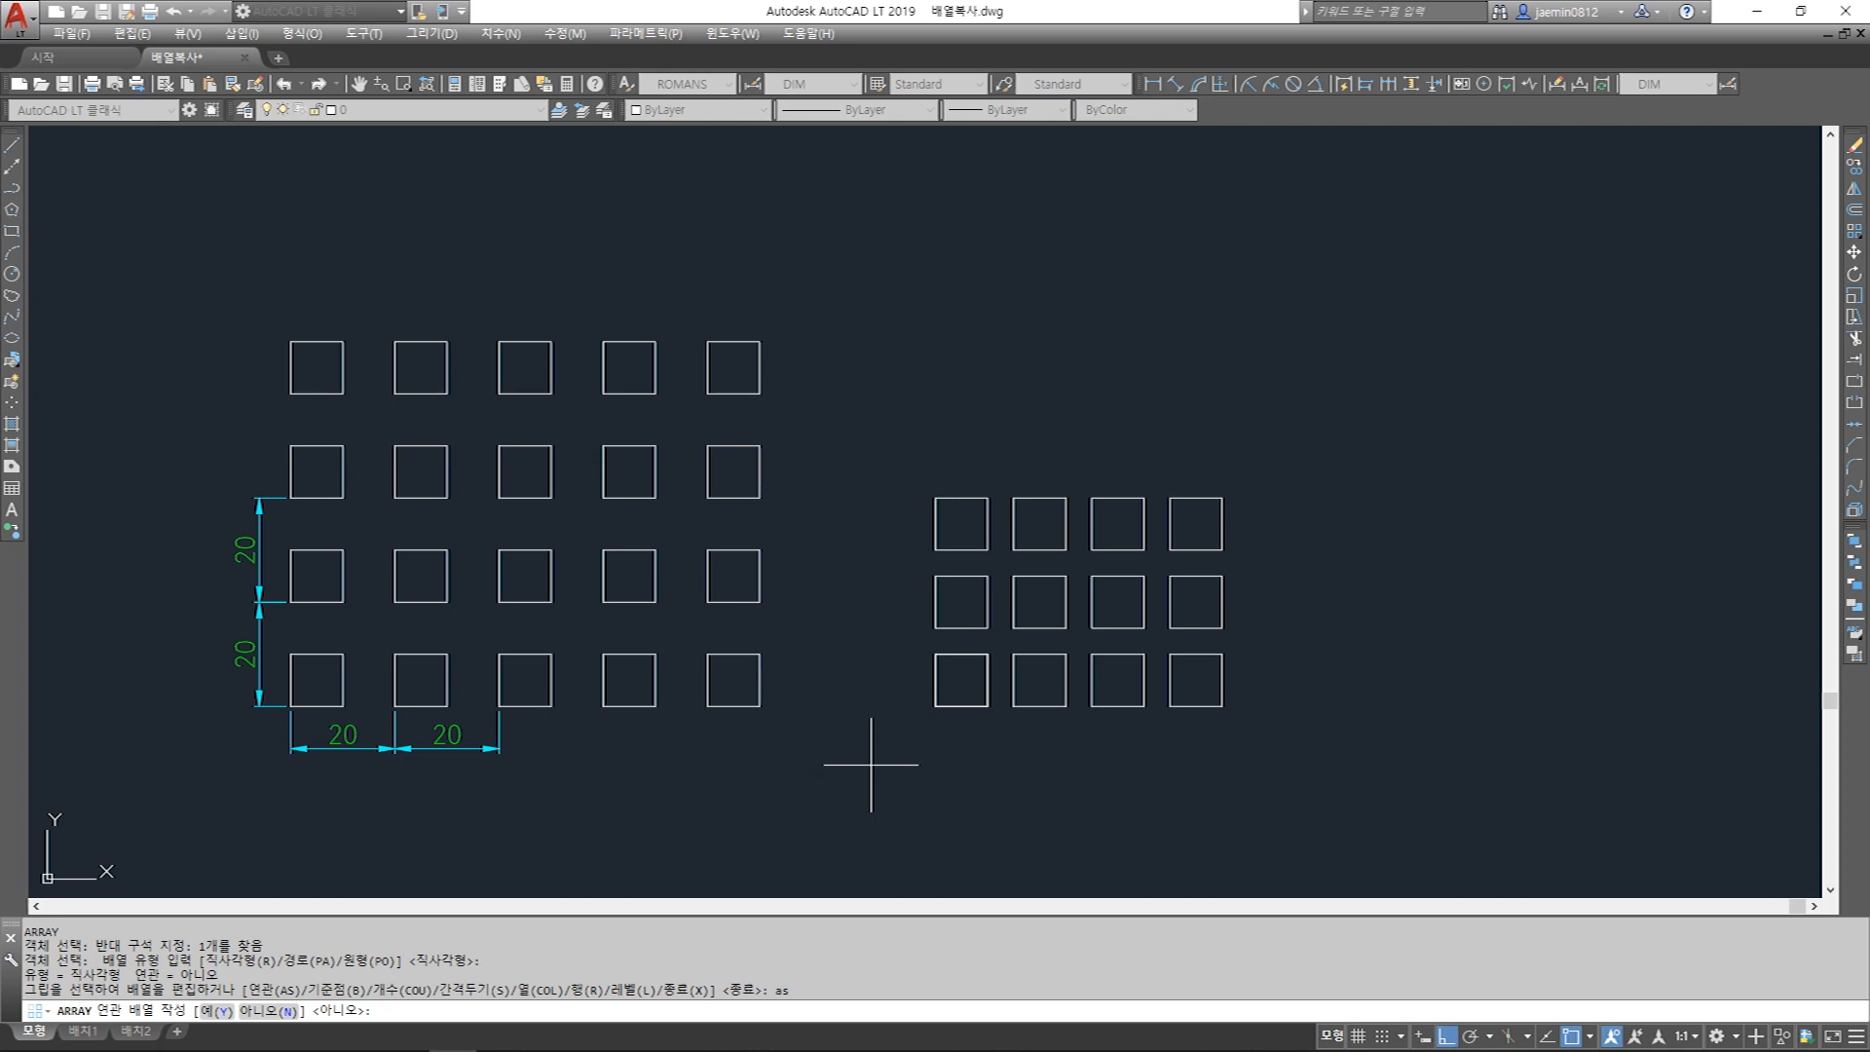
pyautogui.press('Return')
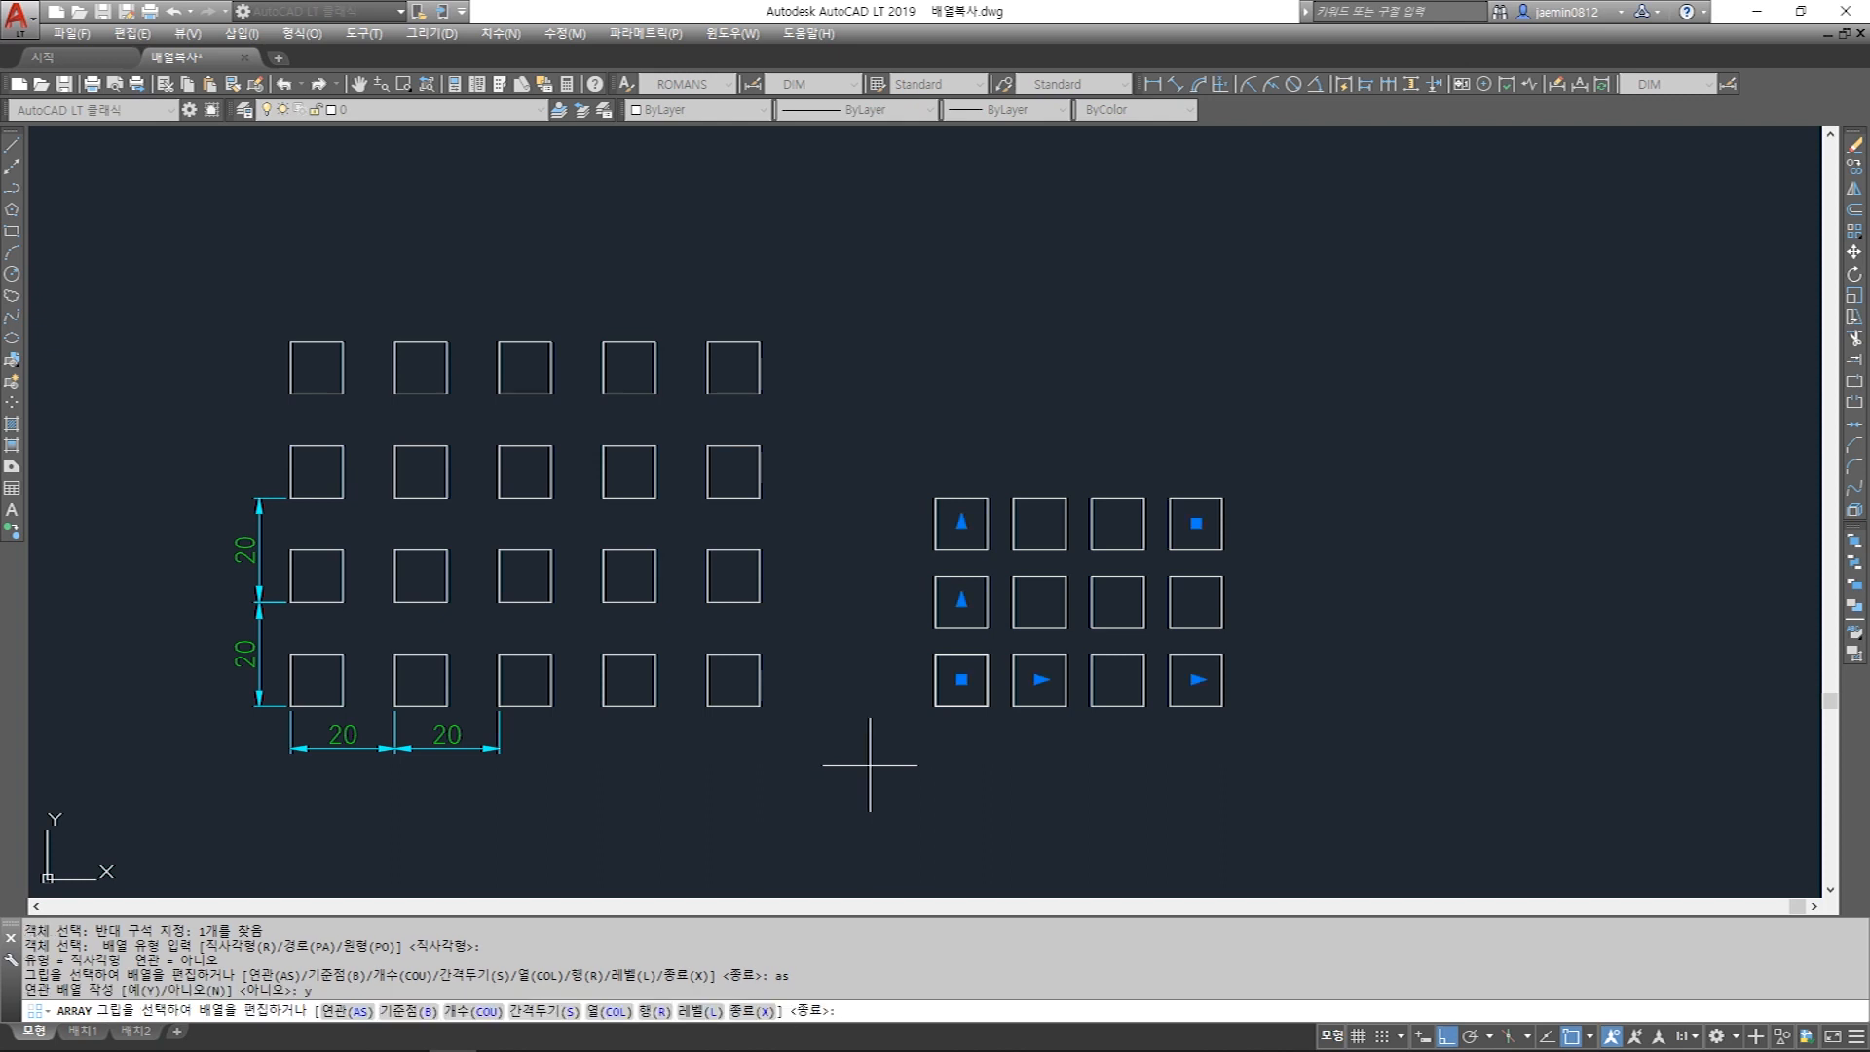
pyautogui.press('Escape')
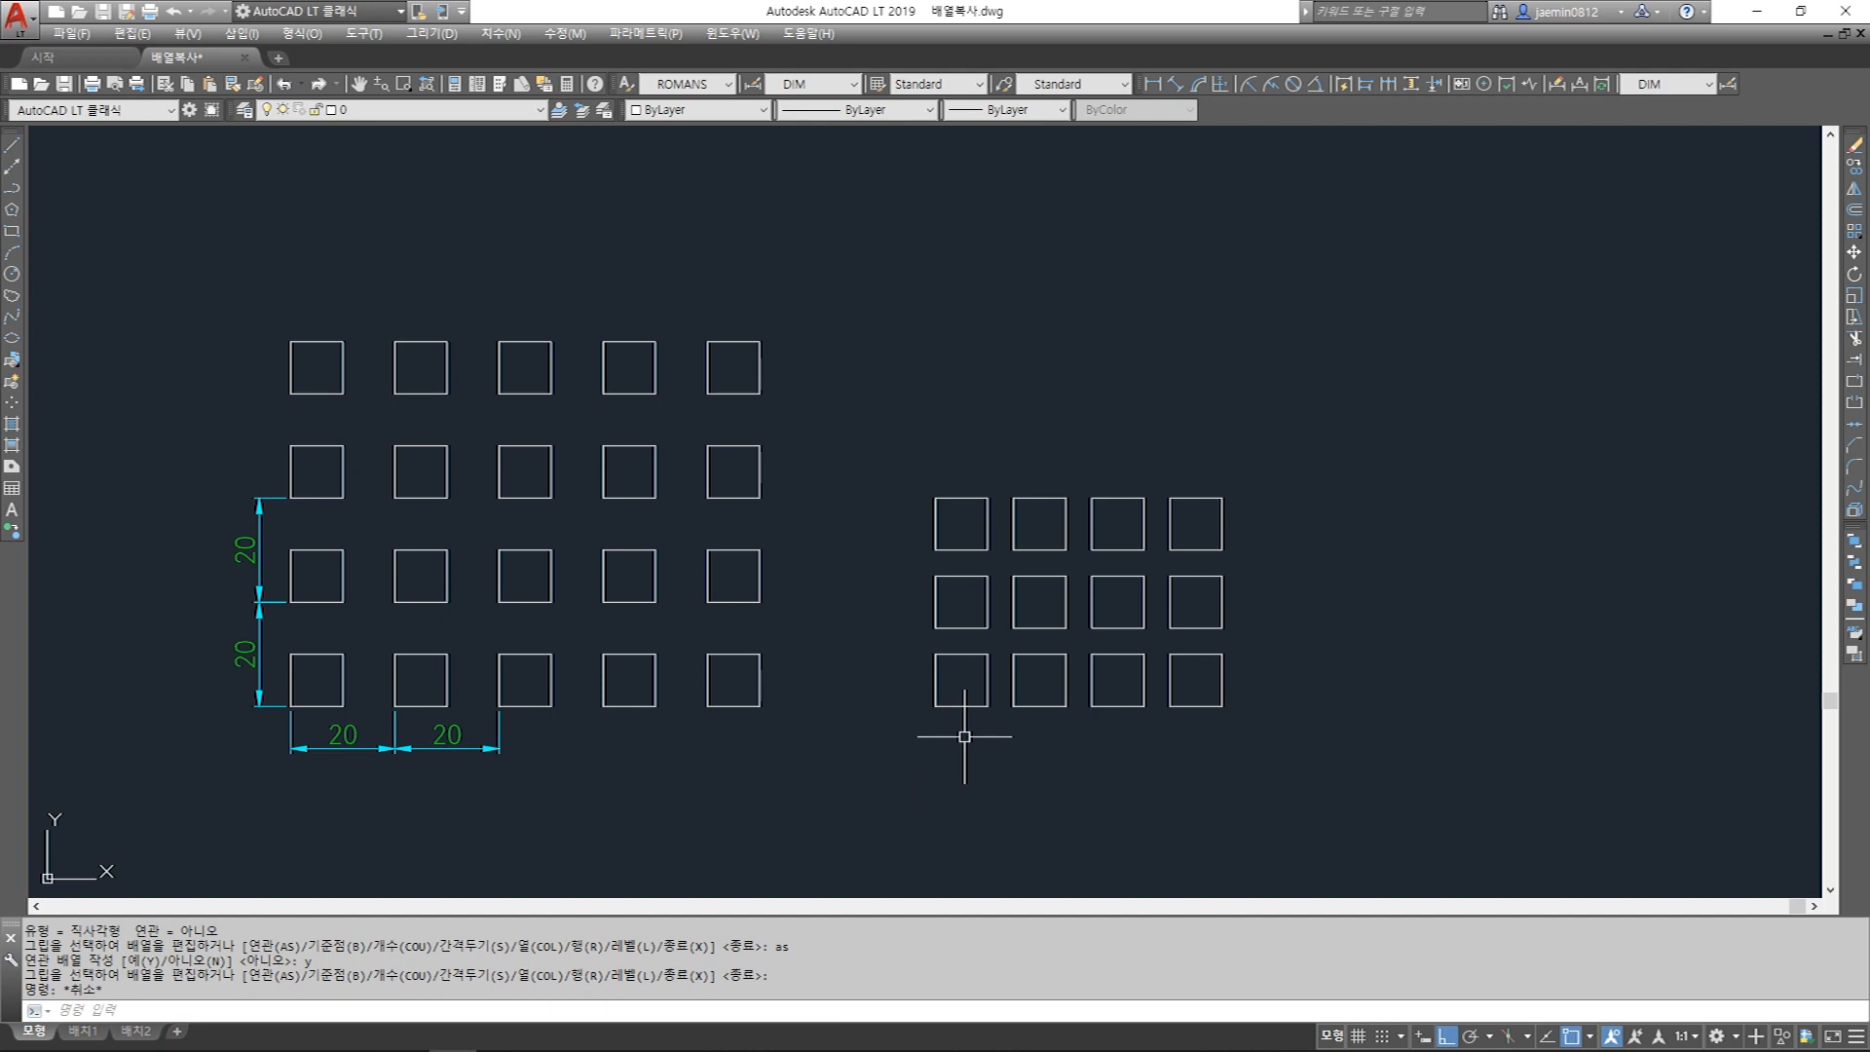
pyautogui.press('Escape')
pyautogui.press('Escape')
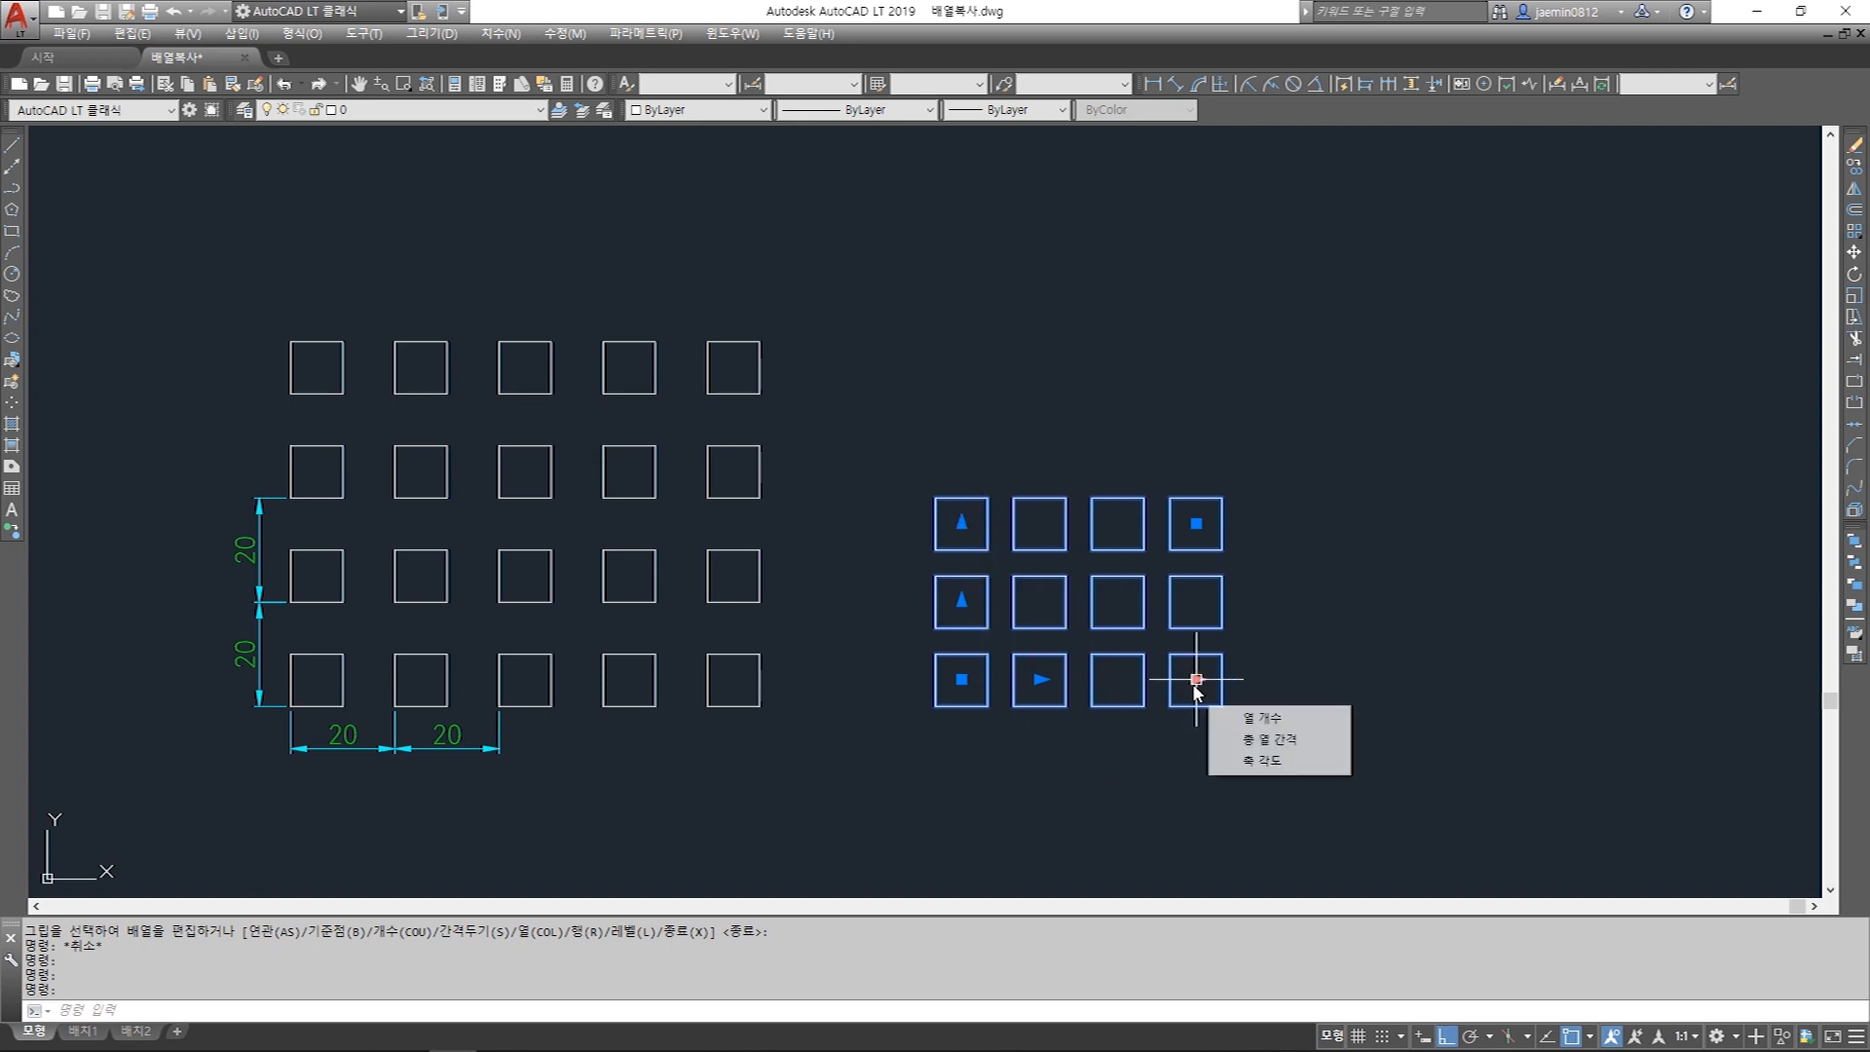
# Extend the associative array to 8 columns and try other row counts before returning to 3 rows.
pyautogui.click(1196, 679)
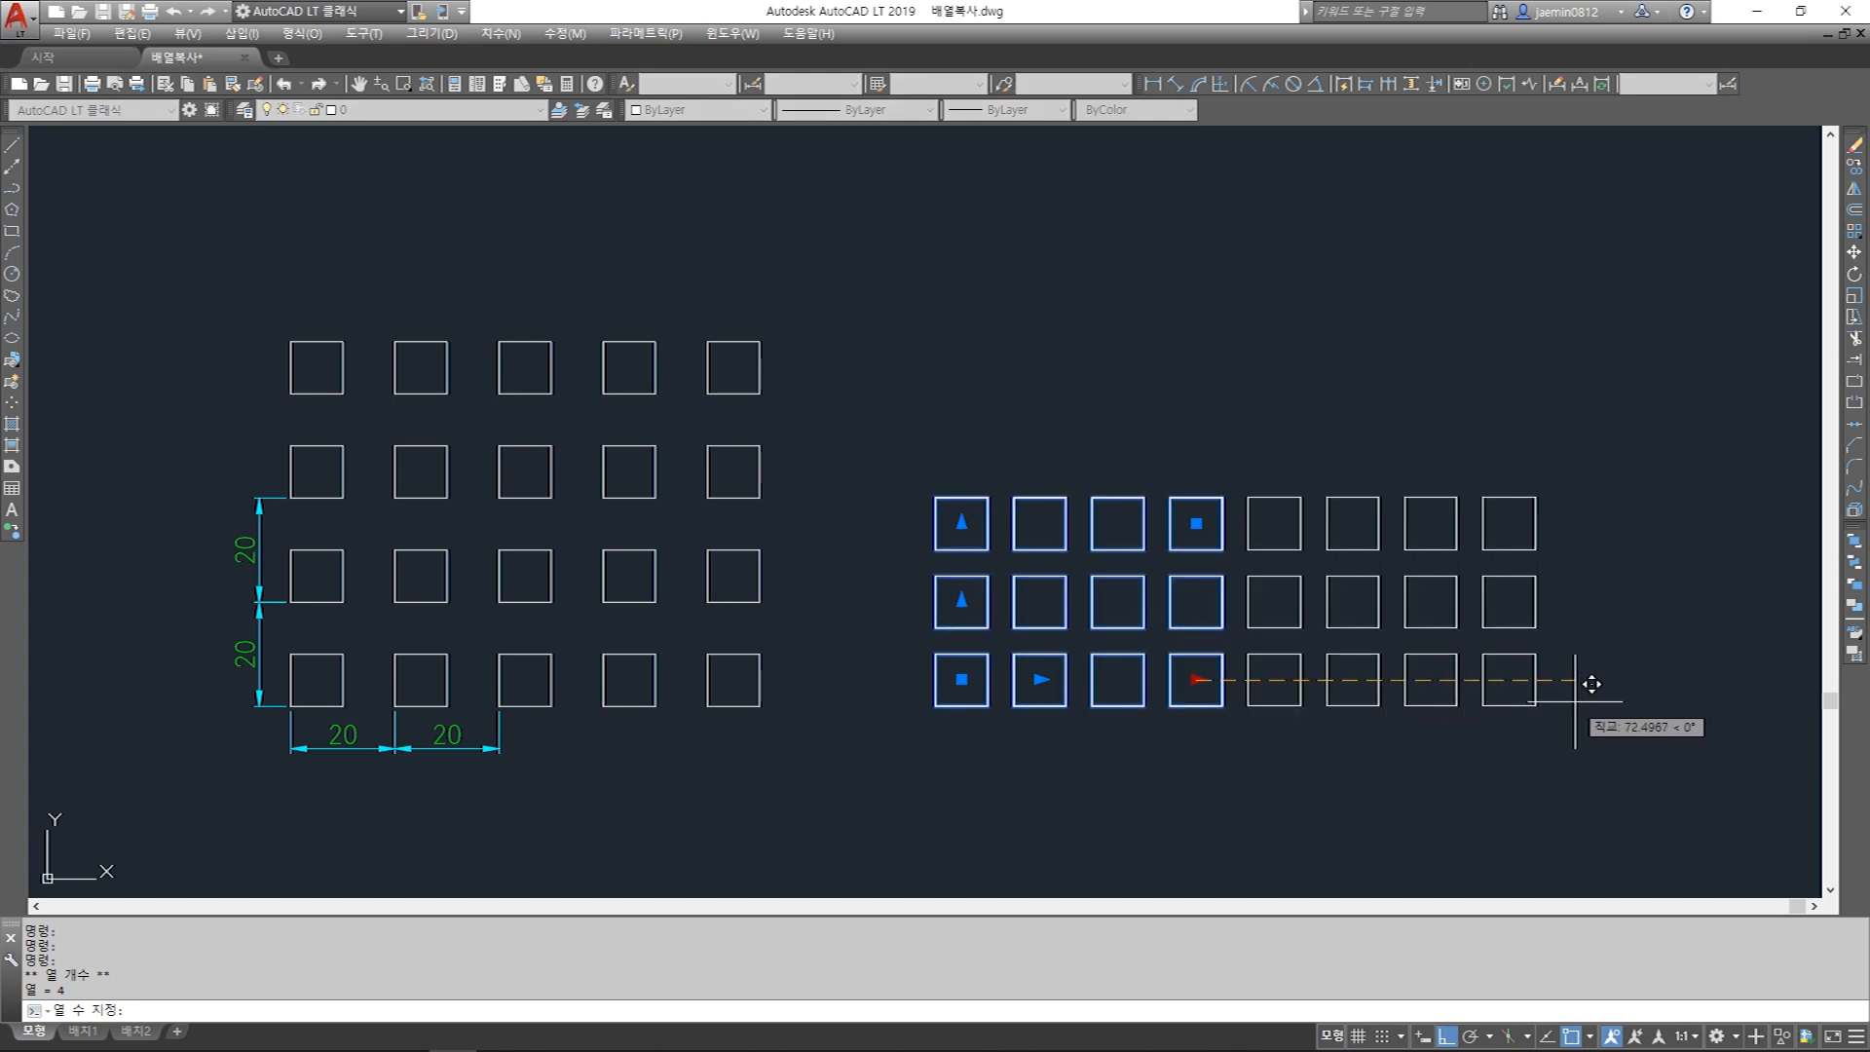
pyautogui.click(1583, 689)
pyautogui.click(962, 523)
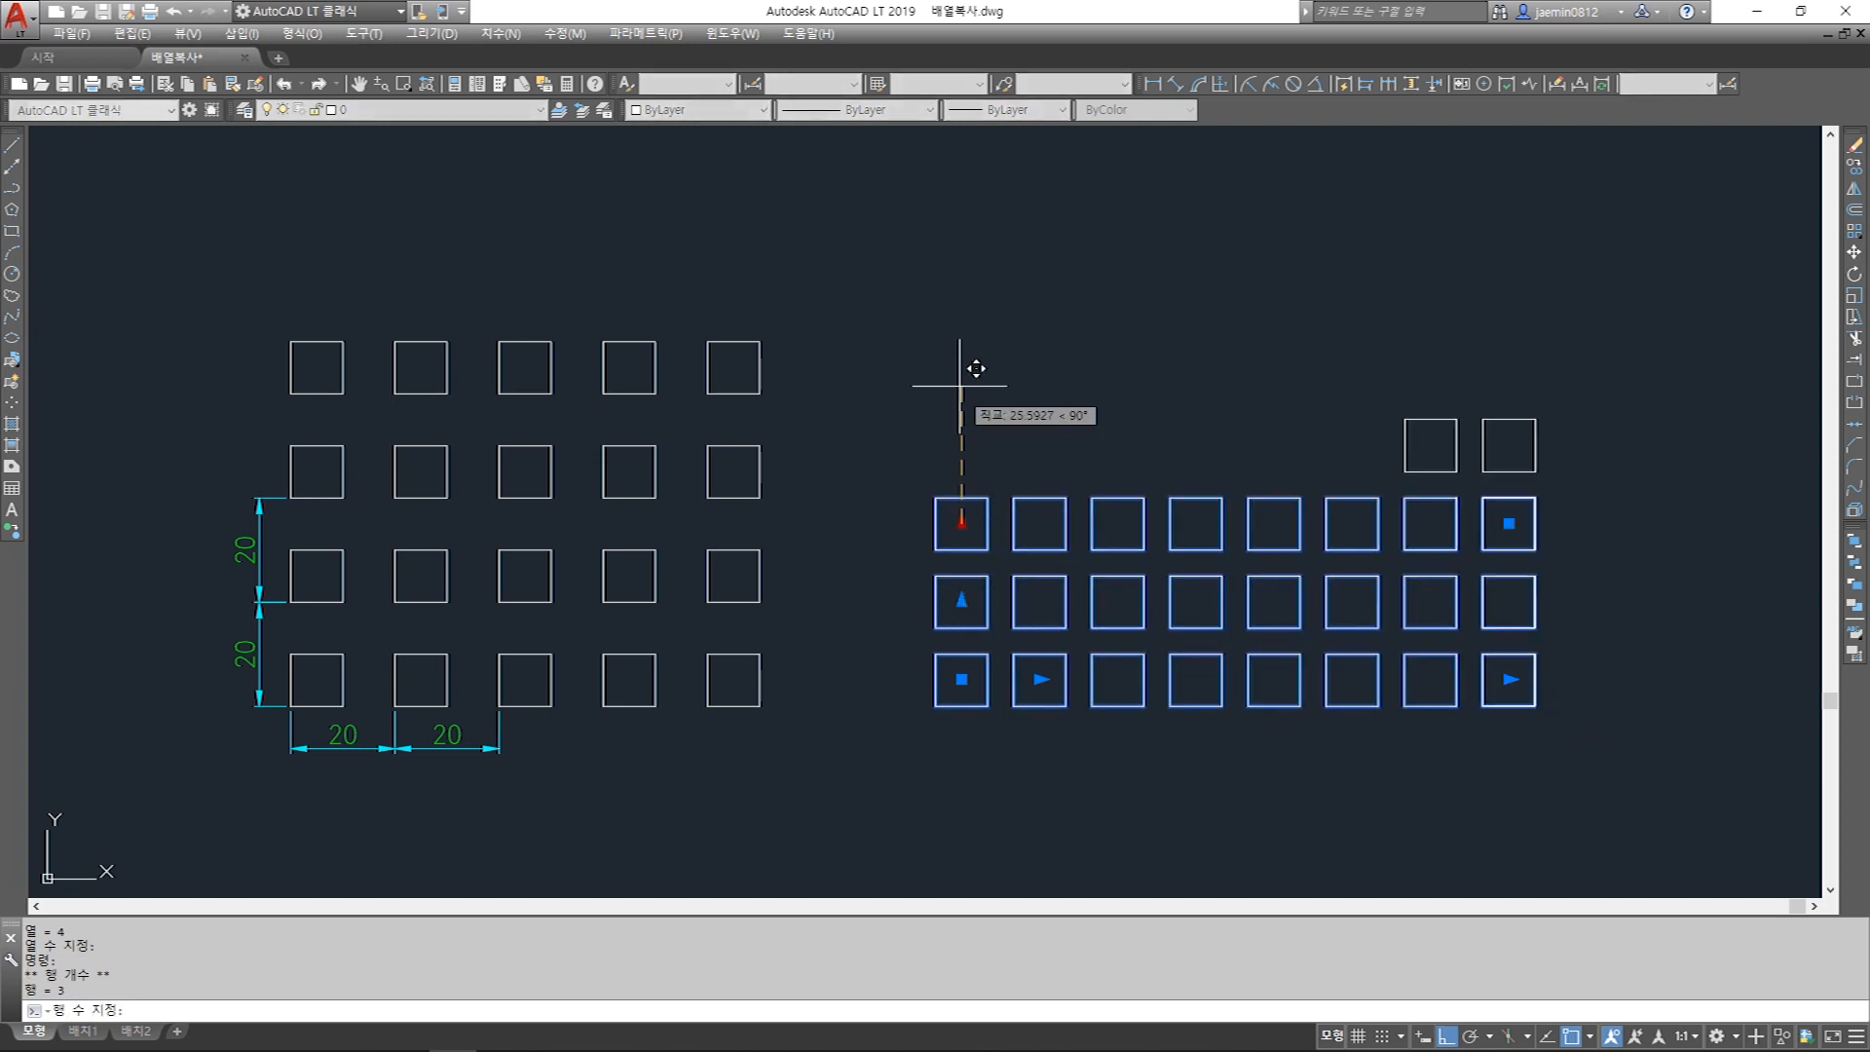
pyautogui.click(909, 495)
# Turn ortho off and reduce the associative array to 1 row and 3 columns.
pyautogui.click(1509, 523)
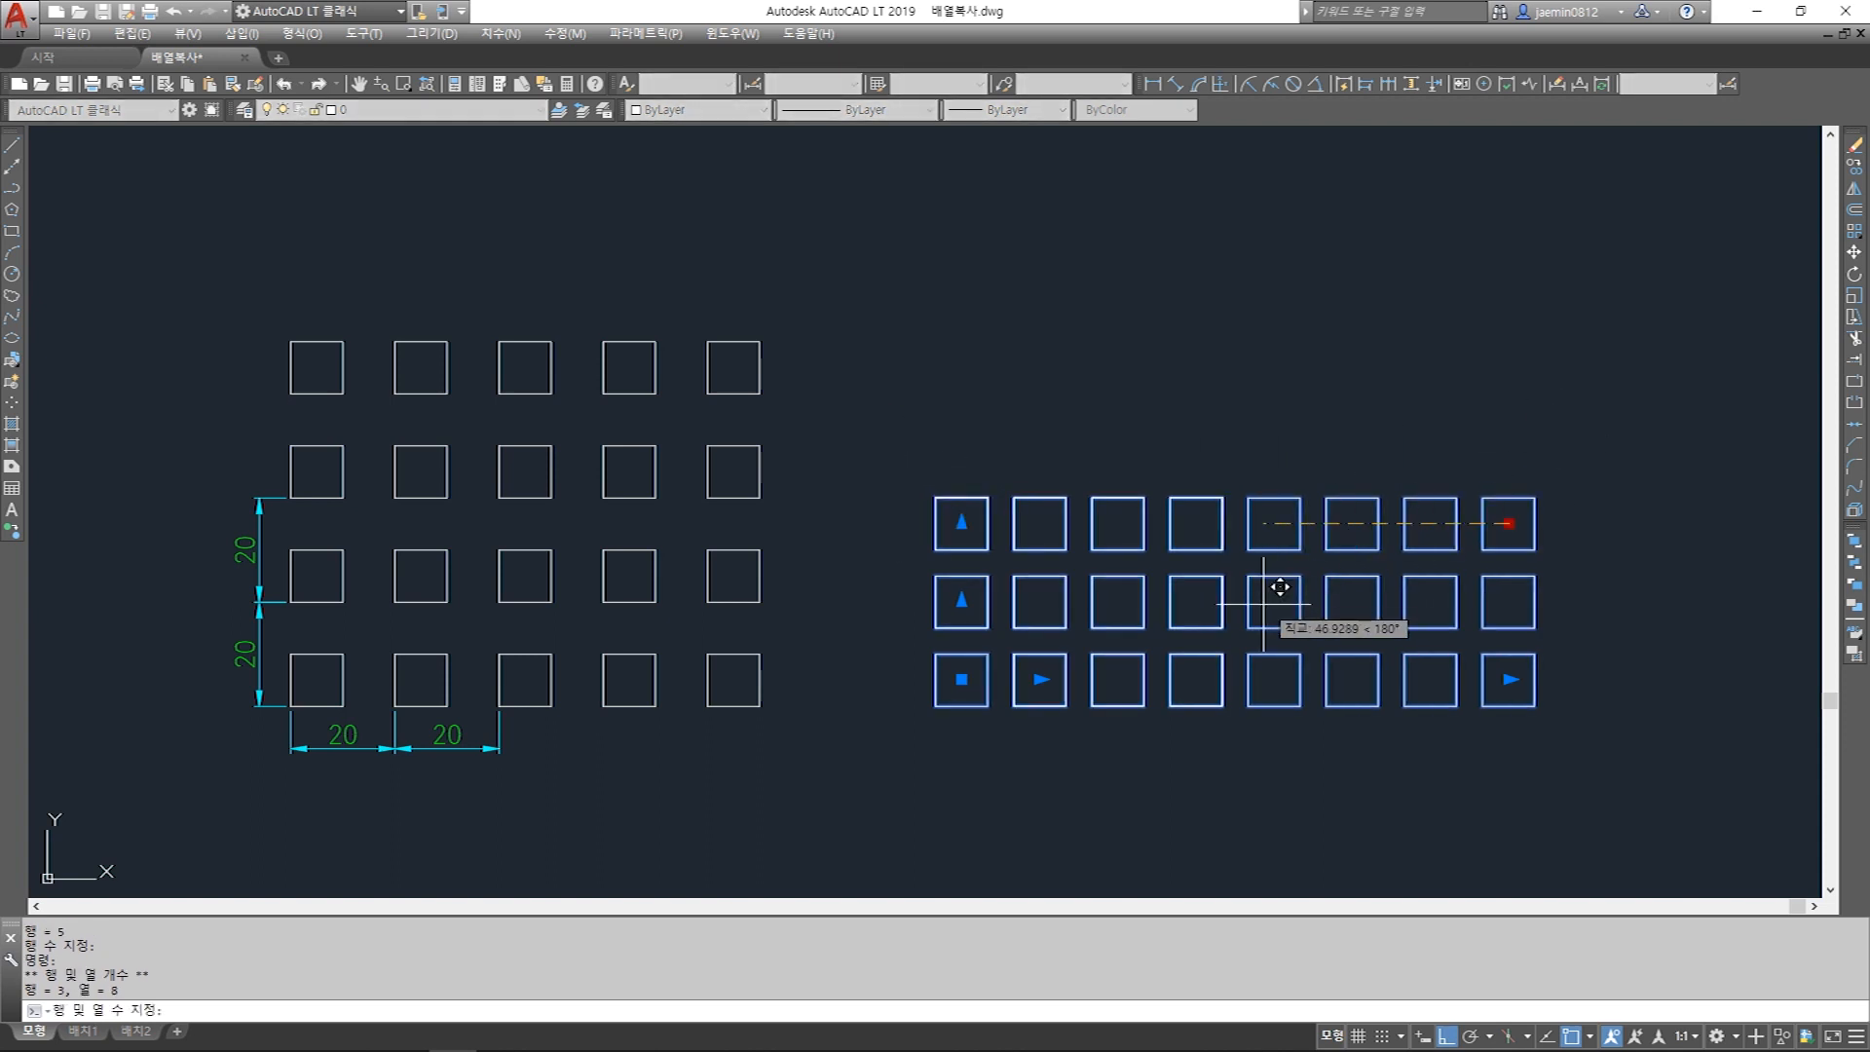
pyautogui.press('F8')
pyautogui.click(1178, 711)
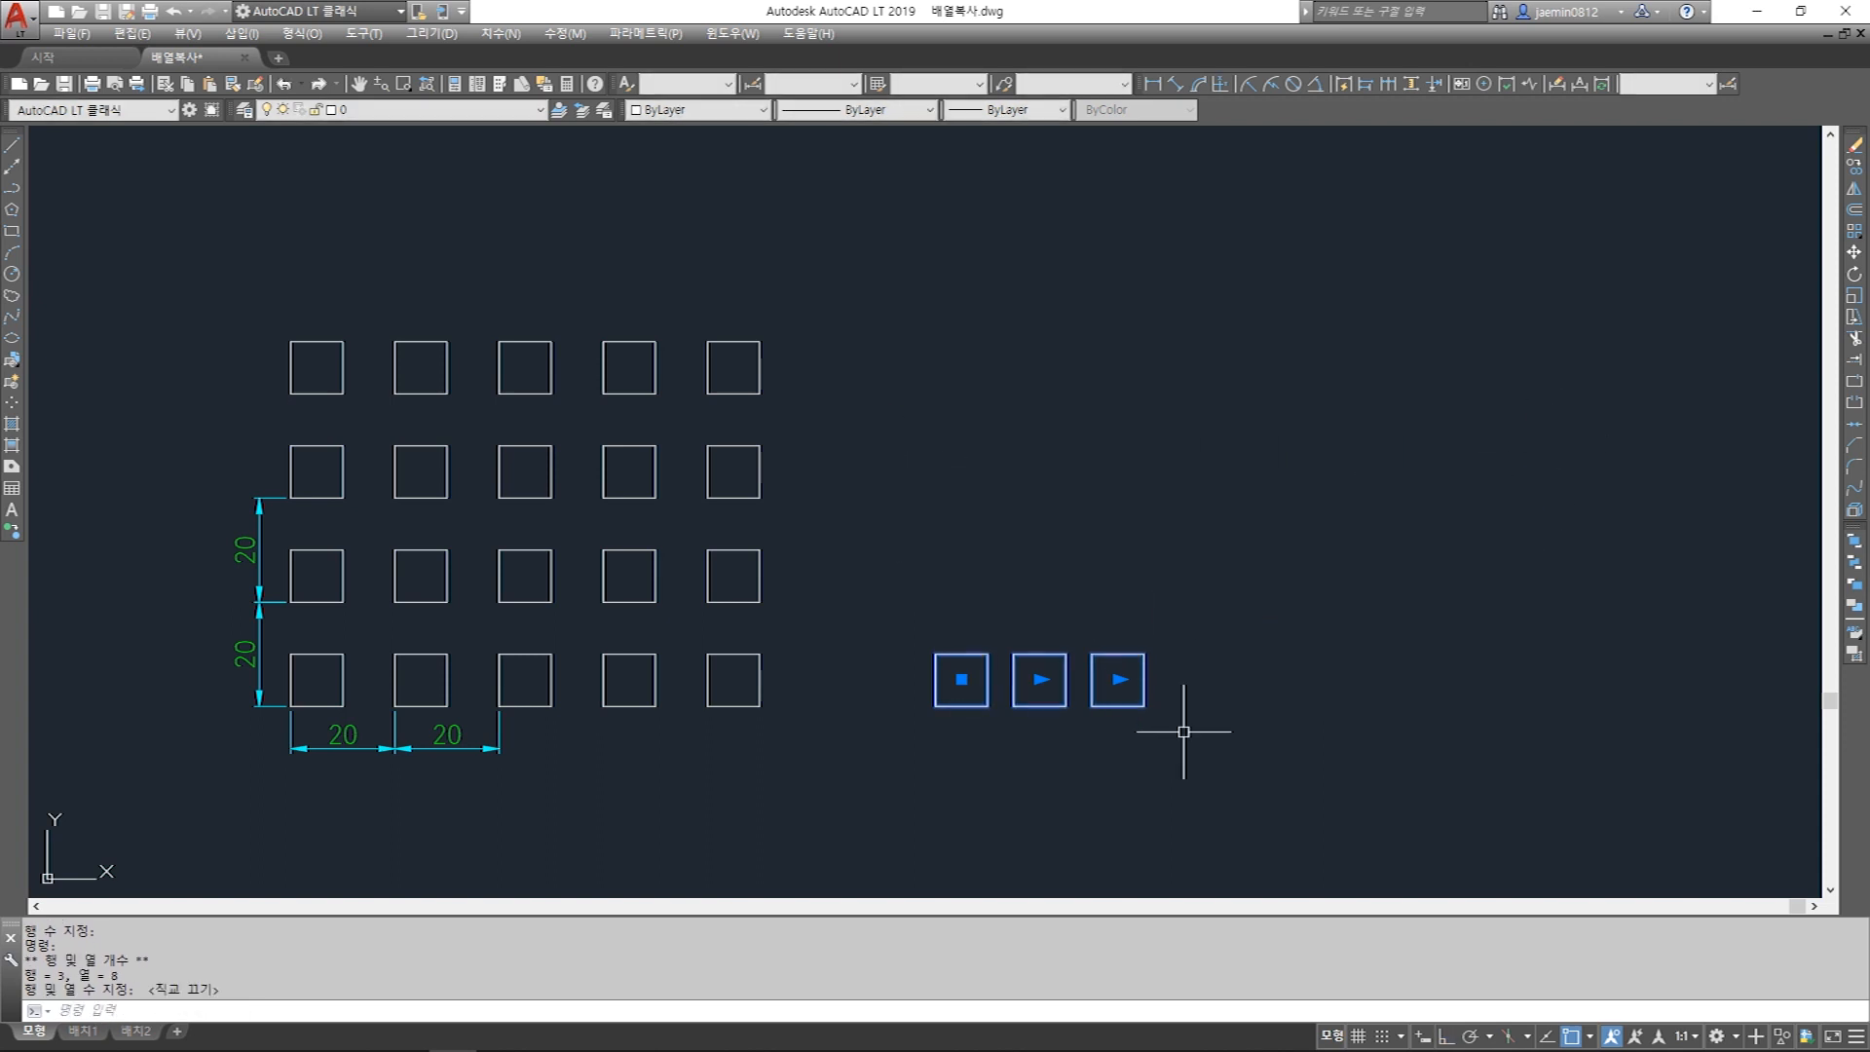
# Extend the single-row associative array to 7 columns and deselect it.
pyautogui.click(1124, 682)
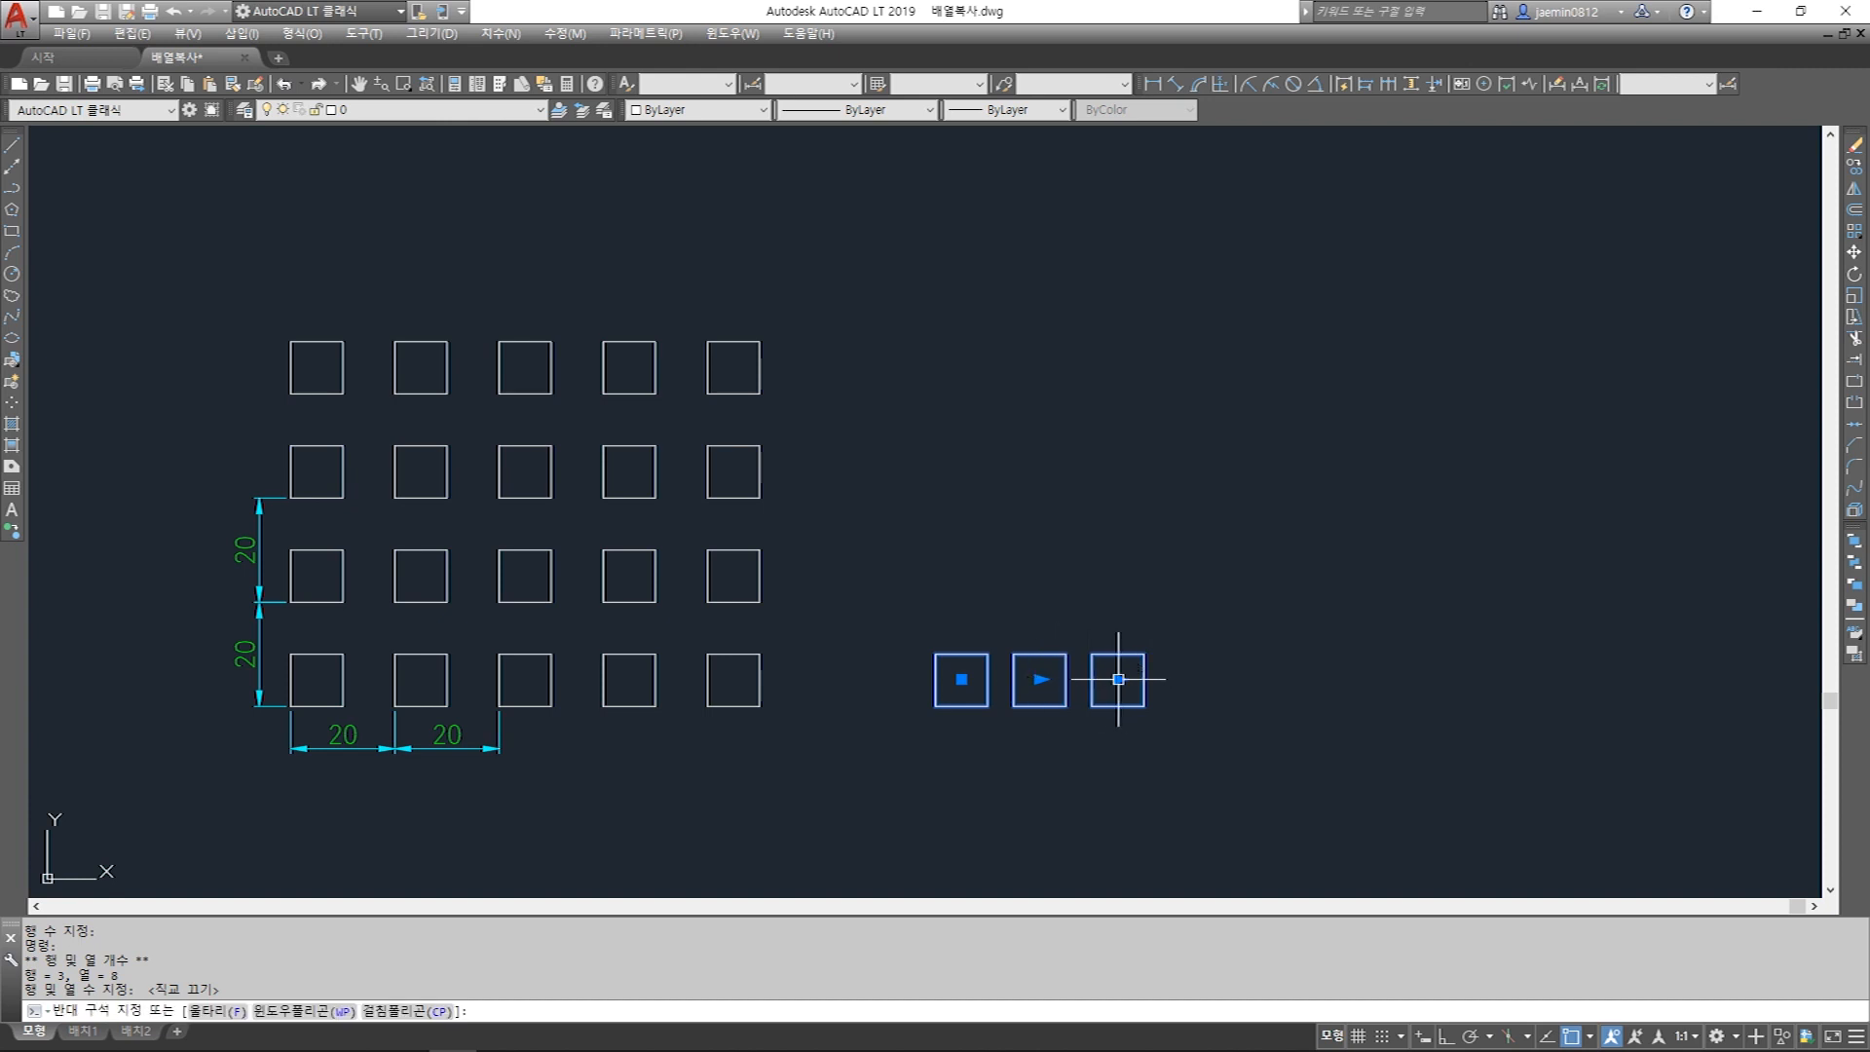
pyautogui.click(1118, 679)
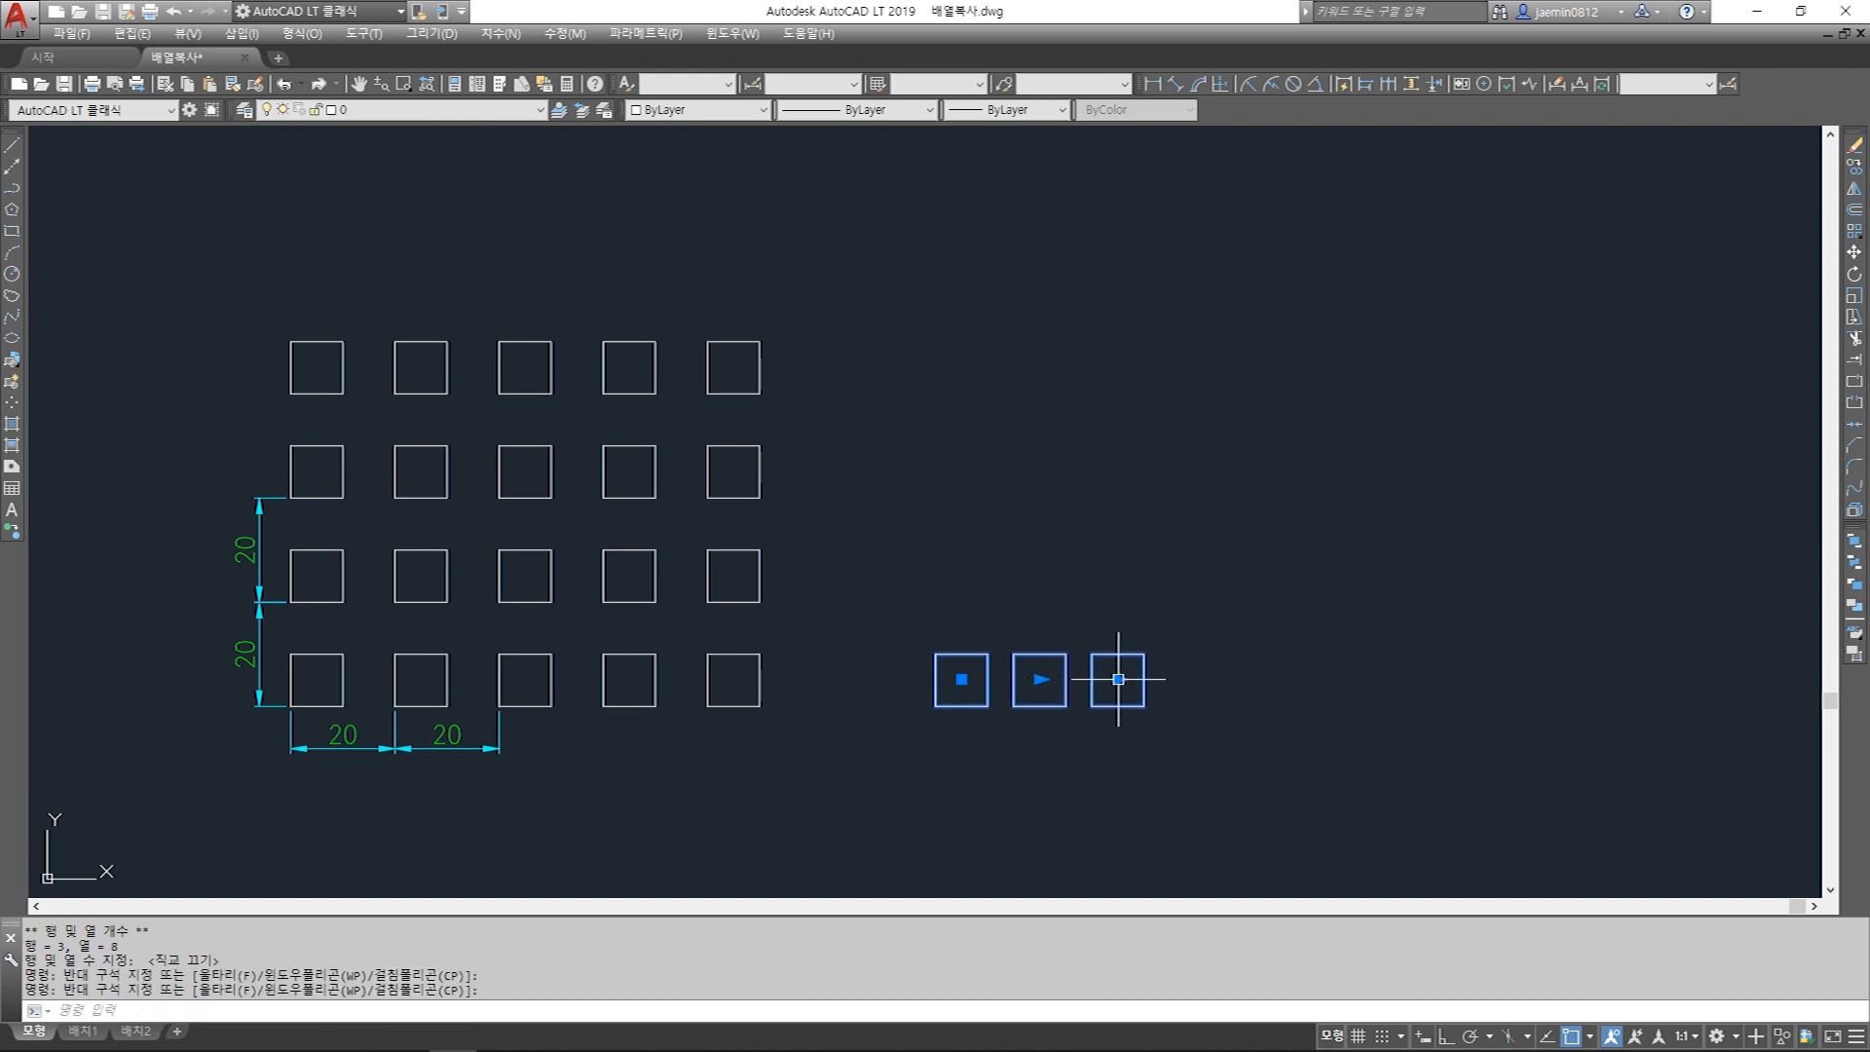
pyautogui.click(1118, 679)
pyautogui.click(1436, 706)
pyautogui.press('Escape')
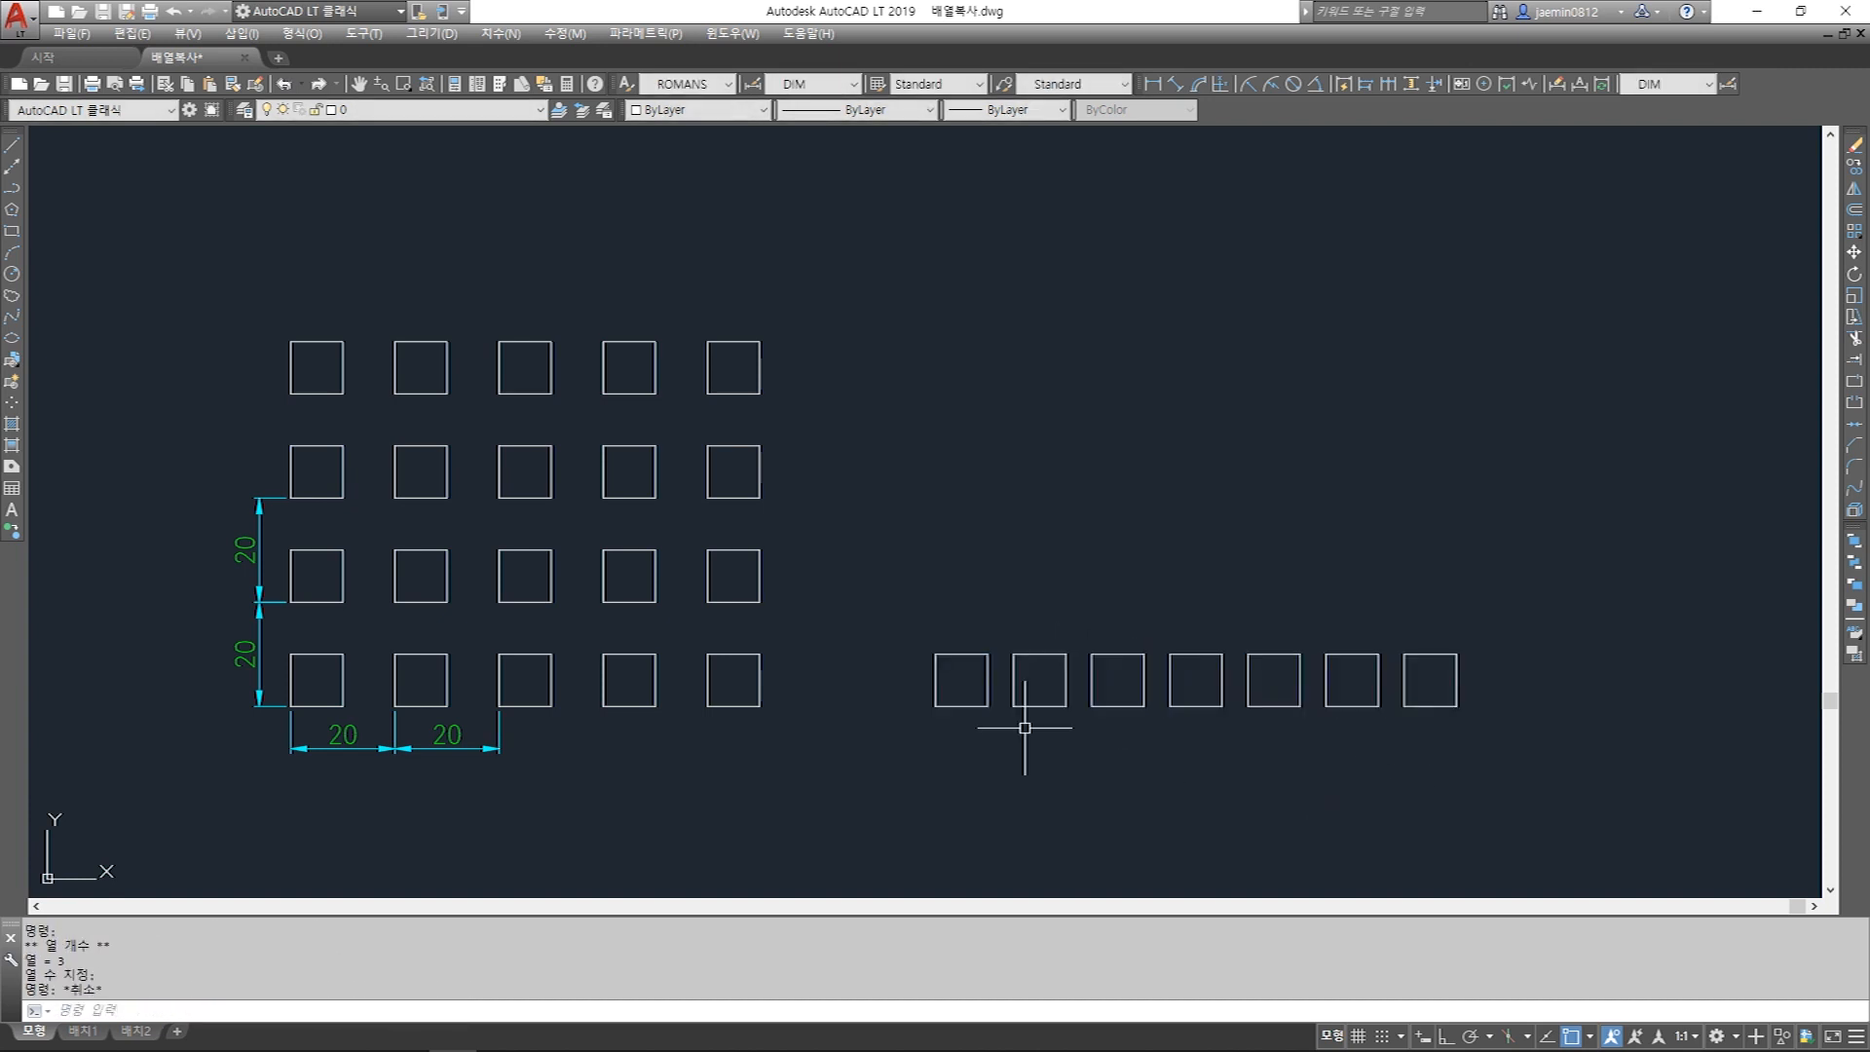
# Check how the squares of the non-associative array select by picking several separately, and clear the selection.
pyautogui.click(806, 522)
pyautogui.click(687, 595)
pyautogui.click(768, 460)
pyautogui.click(698, 490)
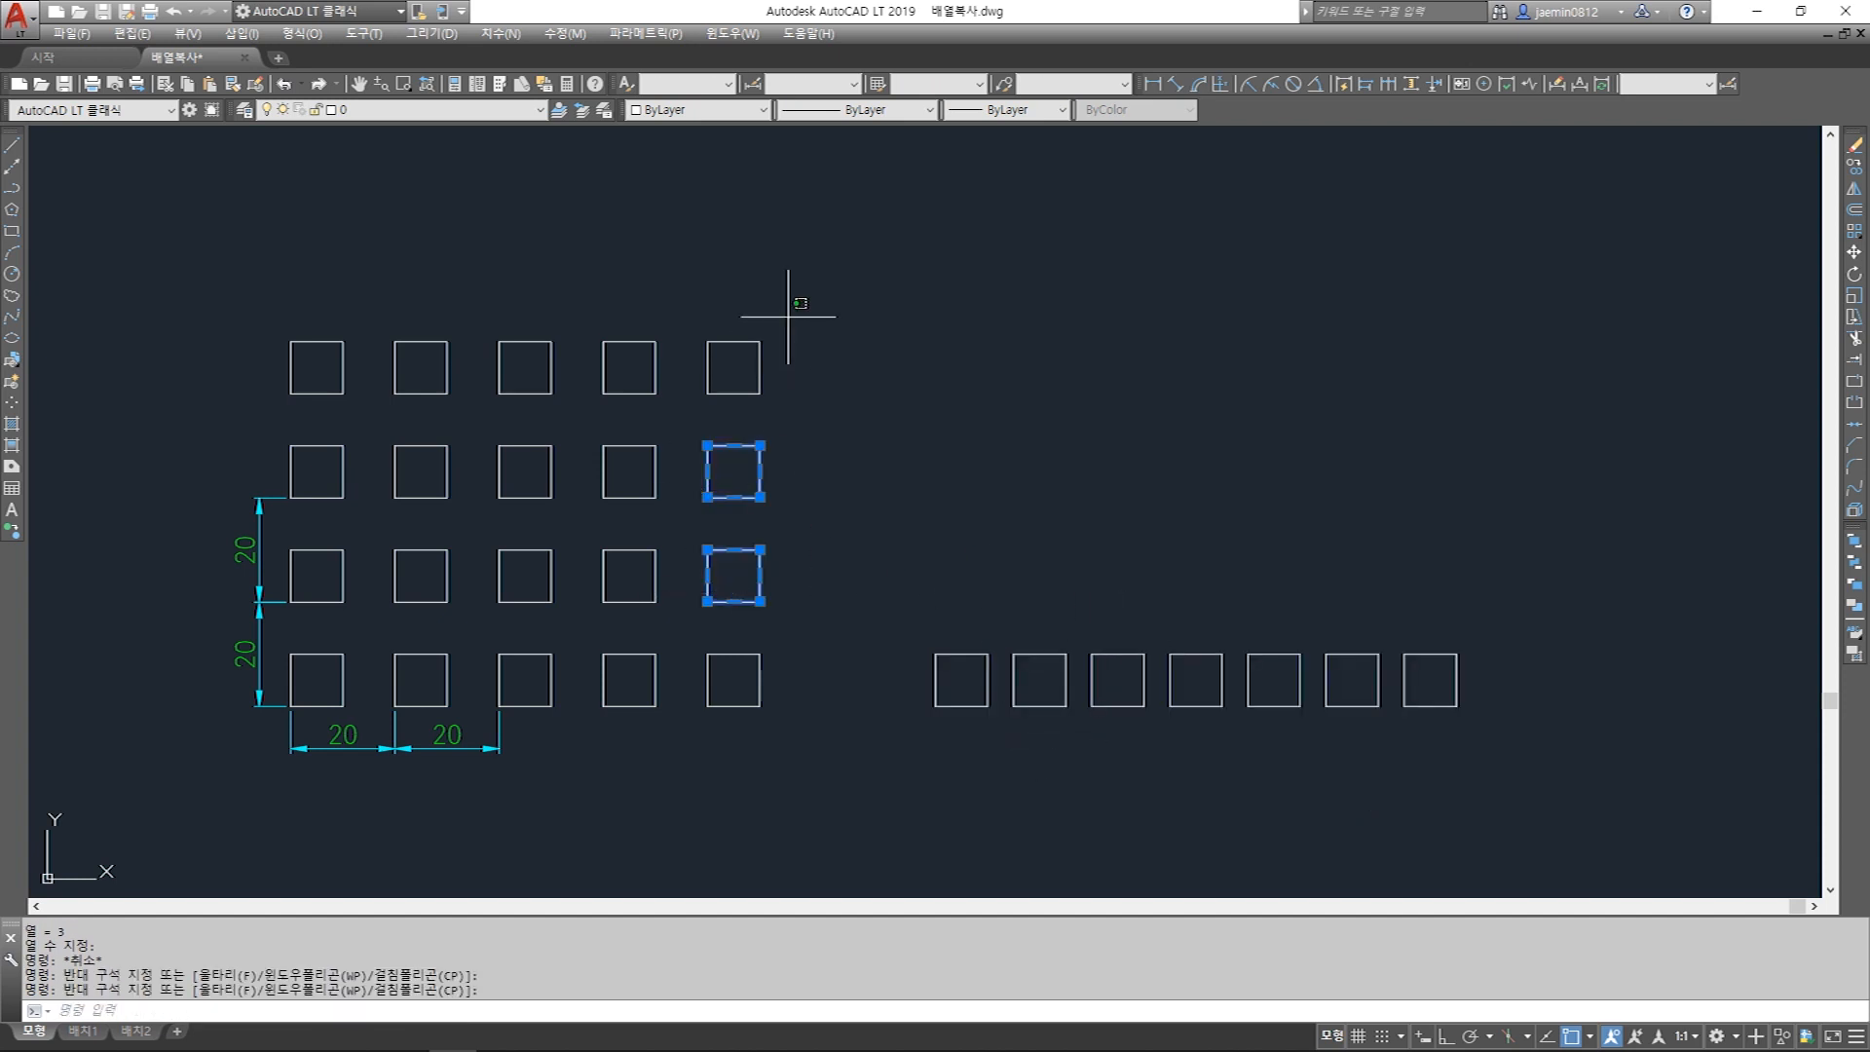
pyautogui.click(787, 319)
pyautogui.click(711, 366)
pyautogui.click(664, 311)
pyautogui.click(636, 351)
pyautogui.click(560, 312)
pyautogui.click(533, 351)
pyautogui.press('Escape')
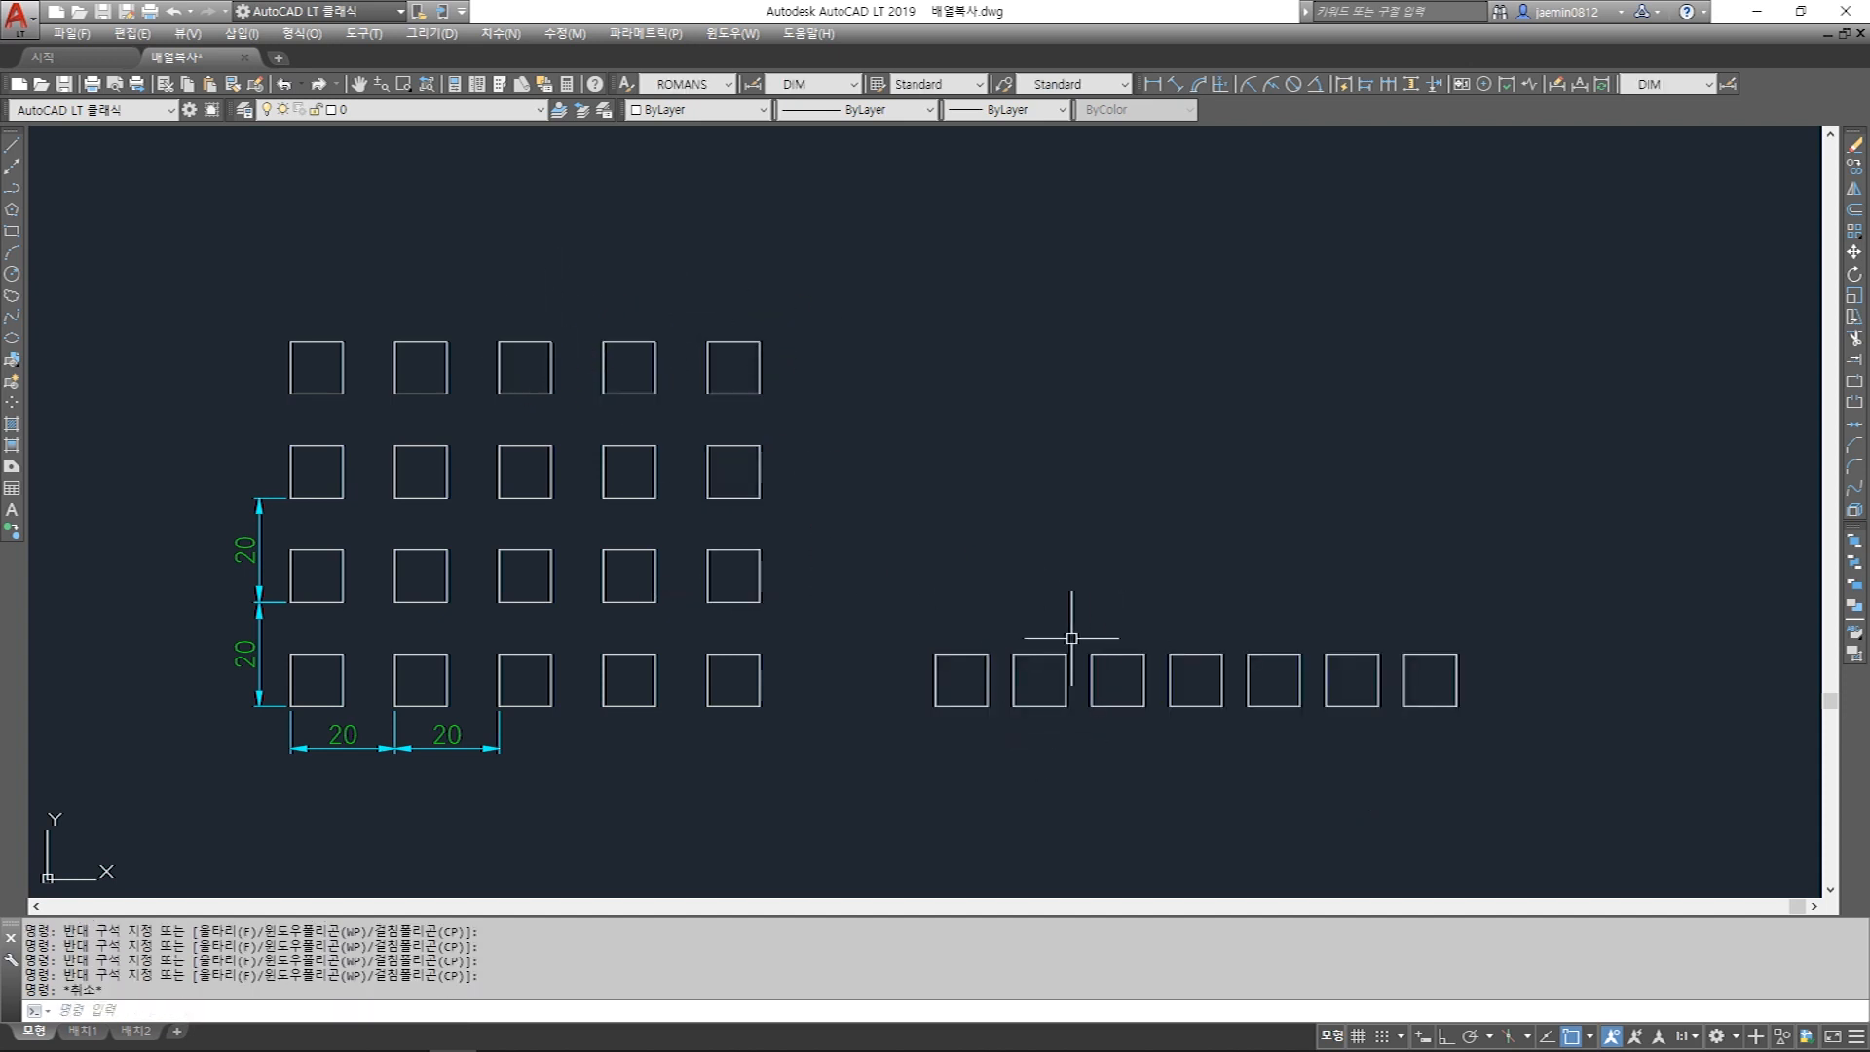
# Explode the single-row associative array of seven squares.
pyautogui.write('x')
pyautogui.press('Return')
pyautogui.click(1236, 572)
pyautogui.click(1086, 765)
pyautogui.click(1322, 555)
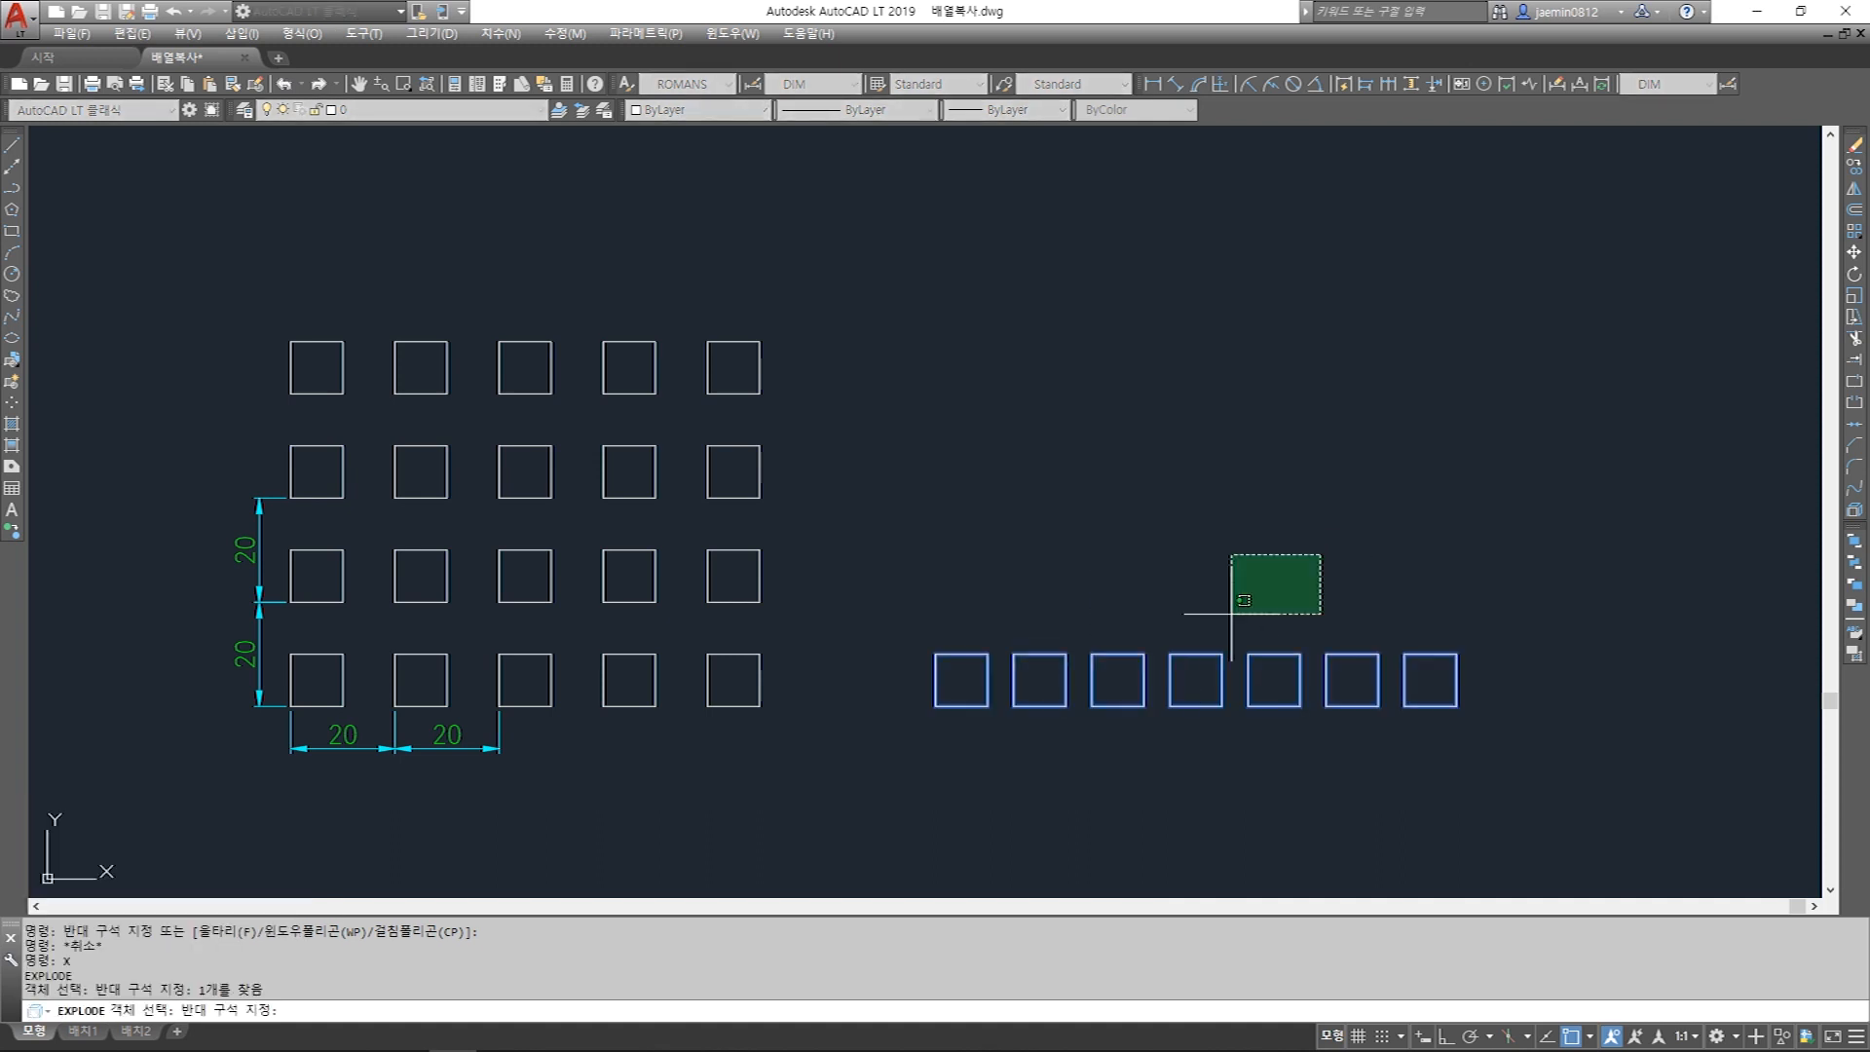
pyautogui.click(1088, 736)
pyautogui.press('Return')
# Check how the squares of the exploded row select by picking several along it, and clear the selection.
pyautogui.click(1082, 651)
pyautogui.click(1035, 704)
pyautogui.click(1117, 654)
pyautogui.click(1105, 712)
pyautogui.click(1240, 630)
pyautogui.click(1275, 610)
pyautogui.click(1230, 716)
pyautogui.click(1266, 717)
pyautogui.click(1391, 633)
pyautogui.click(1467, 624)
pyautogui.click(1366, 714)
pyautogui.press('Escape')
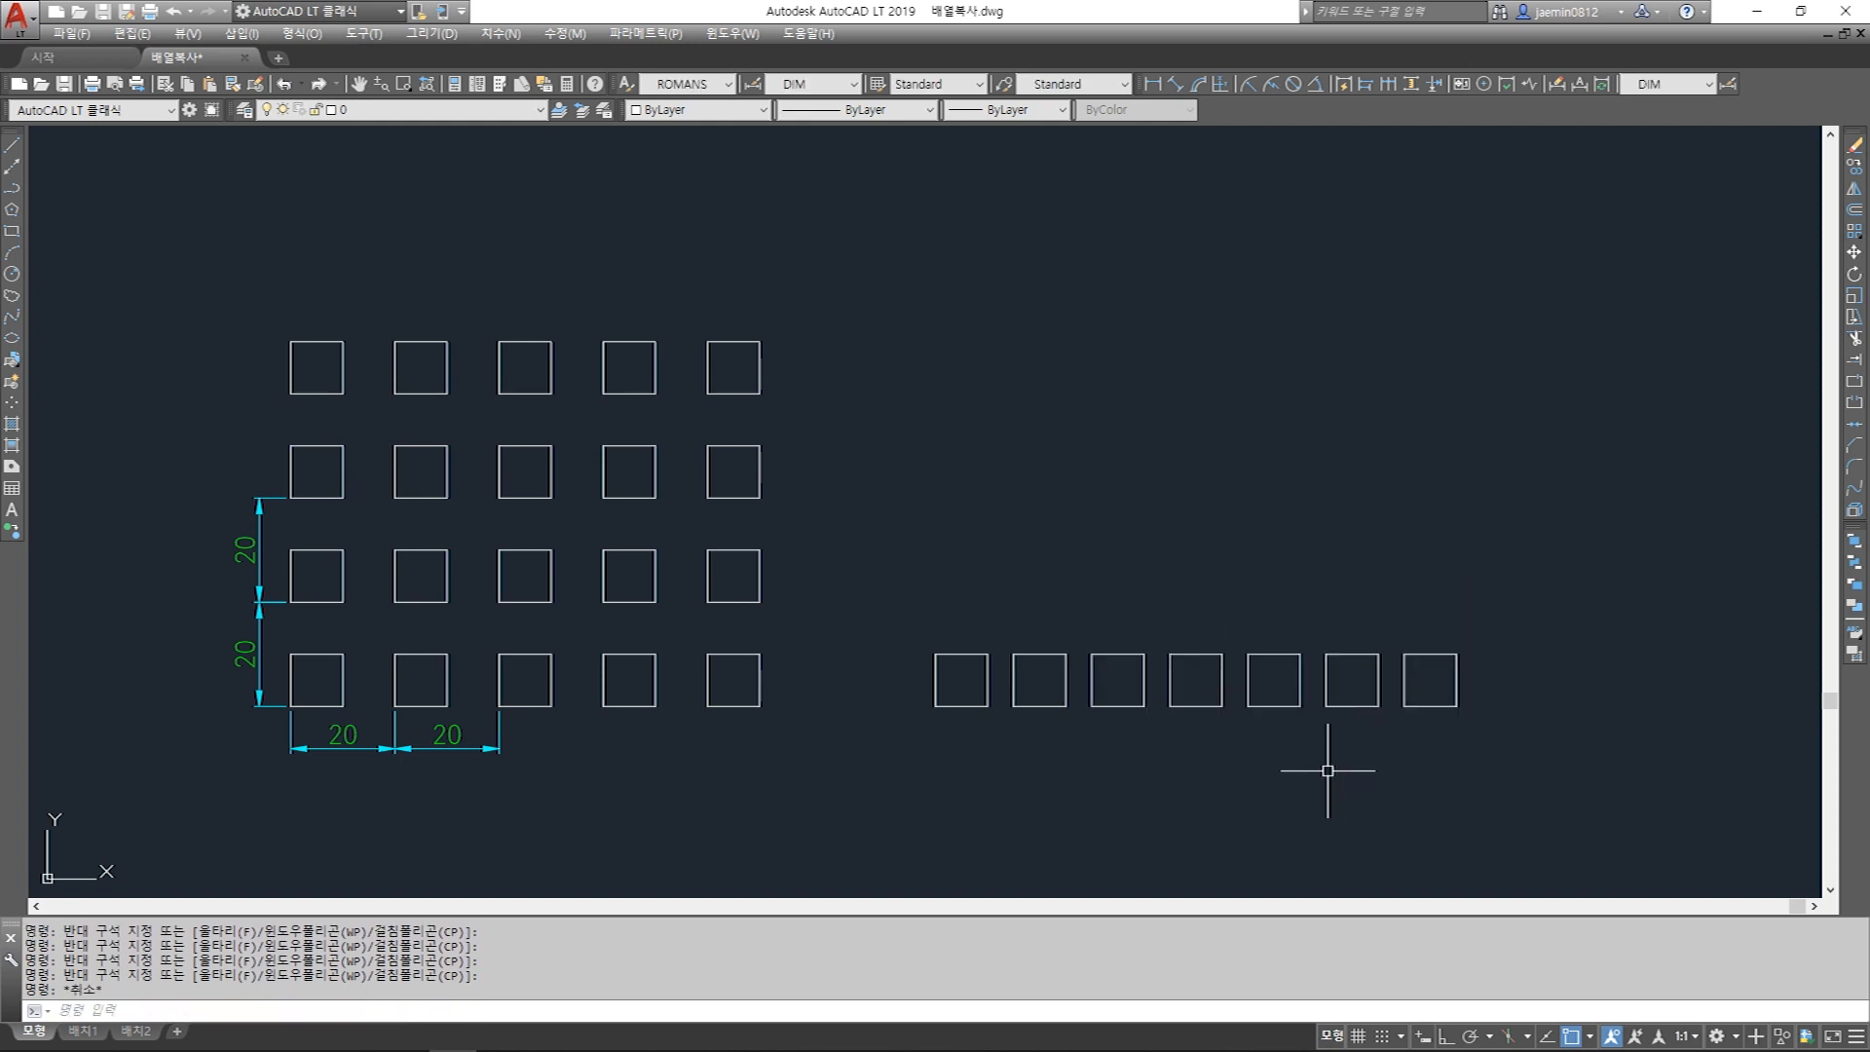
pyautogui.scroll(-5, 1018, 518)
pyautogui.press('Escape')
pyautogui.write('cc')
pyautogui.press('Return')
pyautogui.press('Escape')
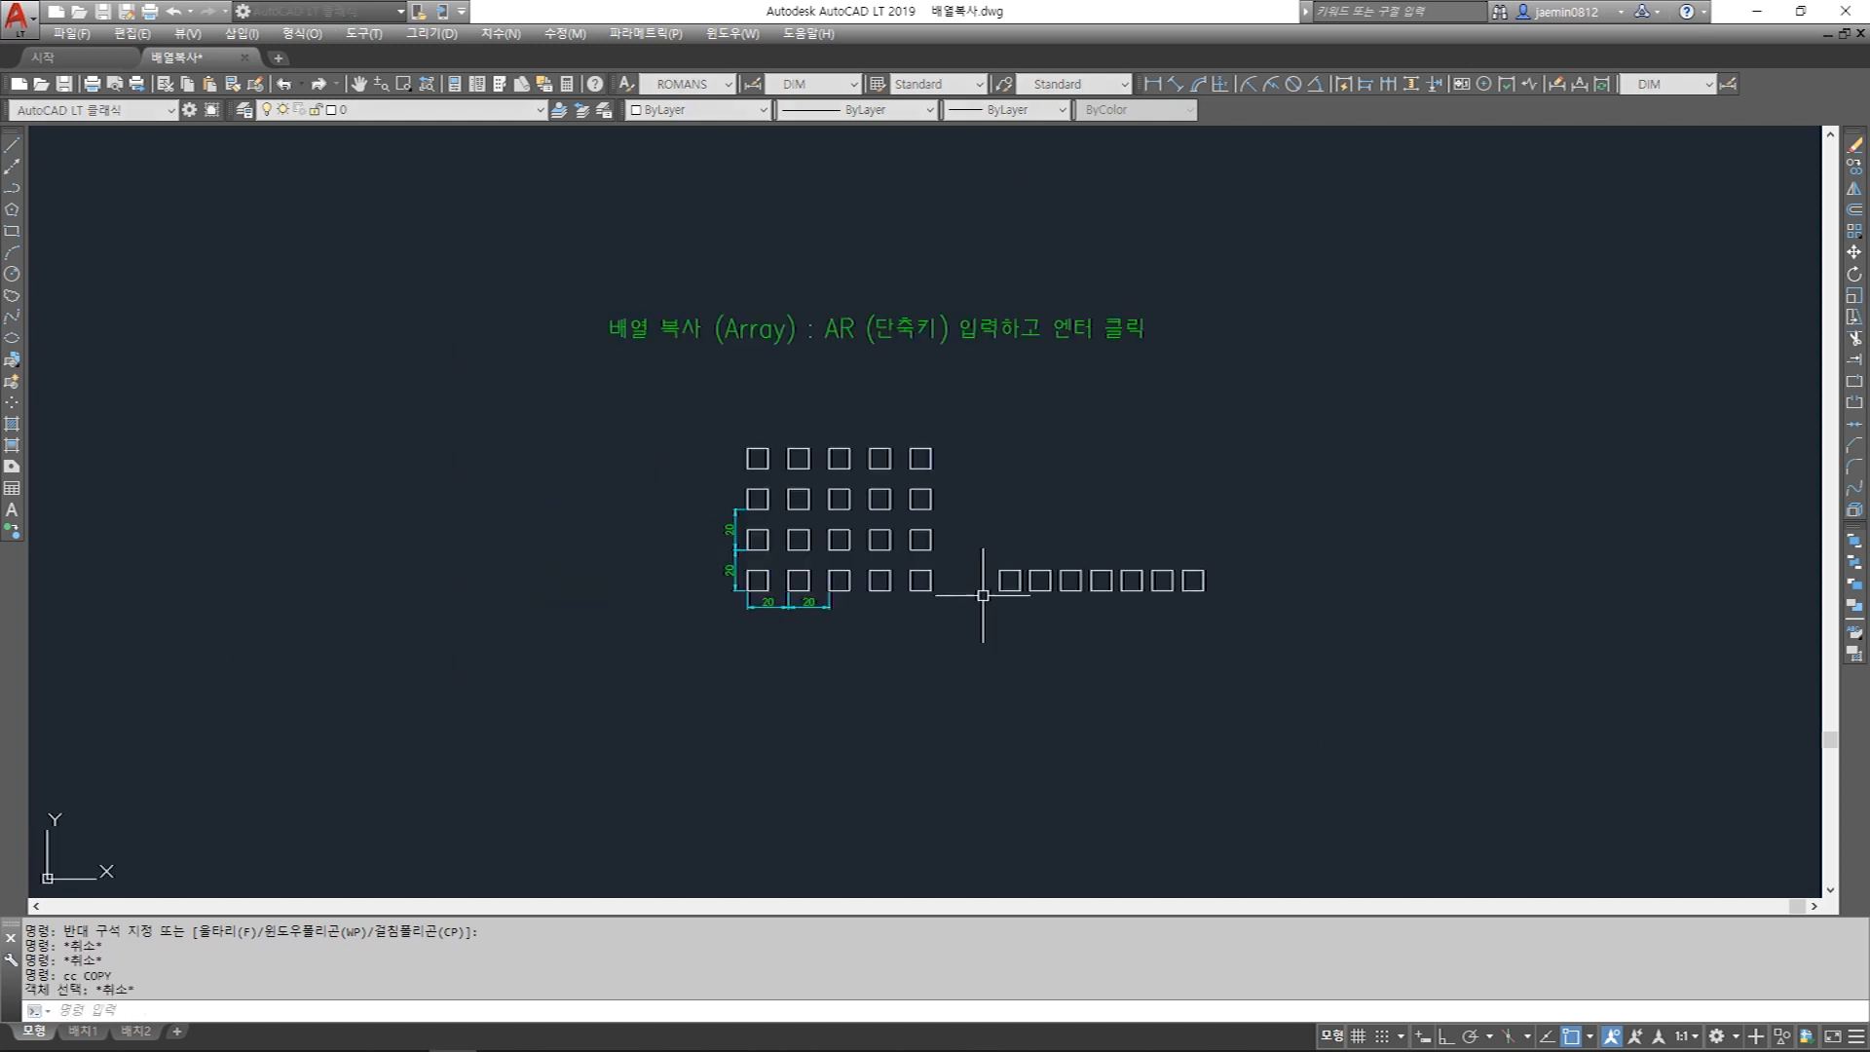
# Copy the lower-left square of the dimensioned array straight down into the empty space below, with ortho on.
pyautogui.write('cc')
pyautogui.press('Return')
pyautogui.scroll(7, 732, 585)
pyautogui.click(856, 510)
pyautogui.press('Return')
pyautogui.click(862, 536)
pyautogui.scroll(-3, 902, 680)
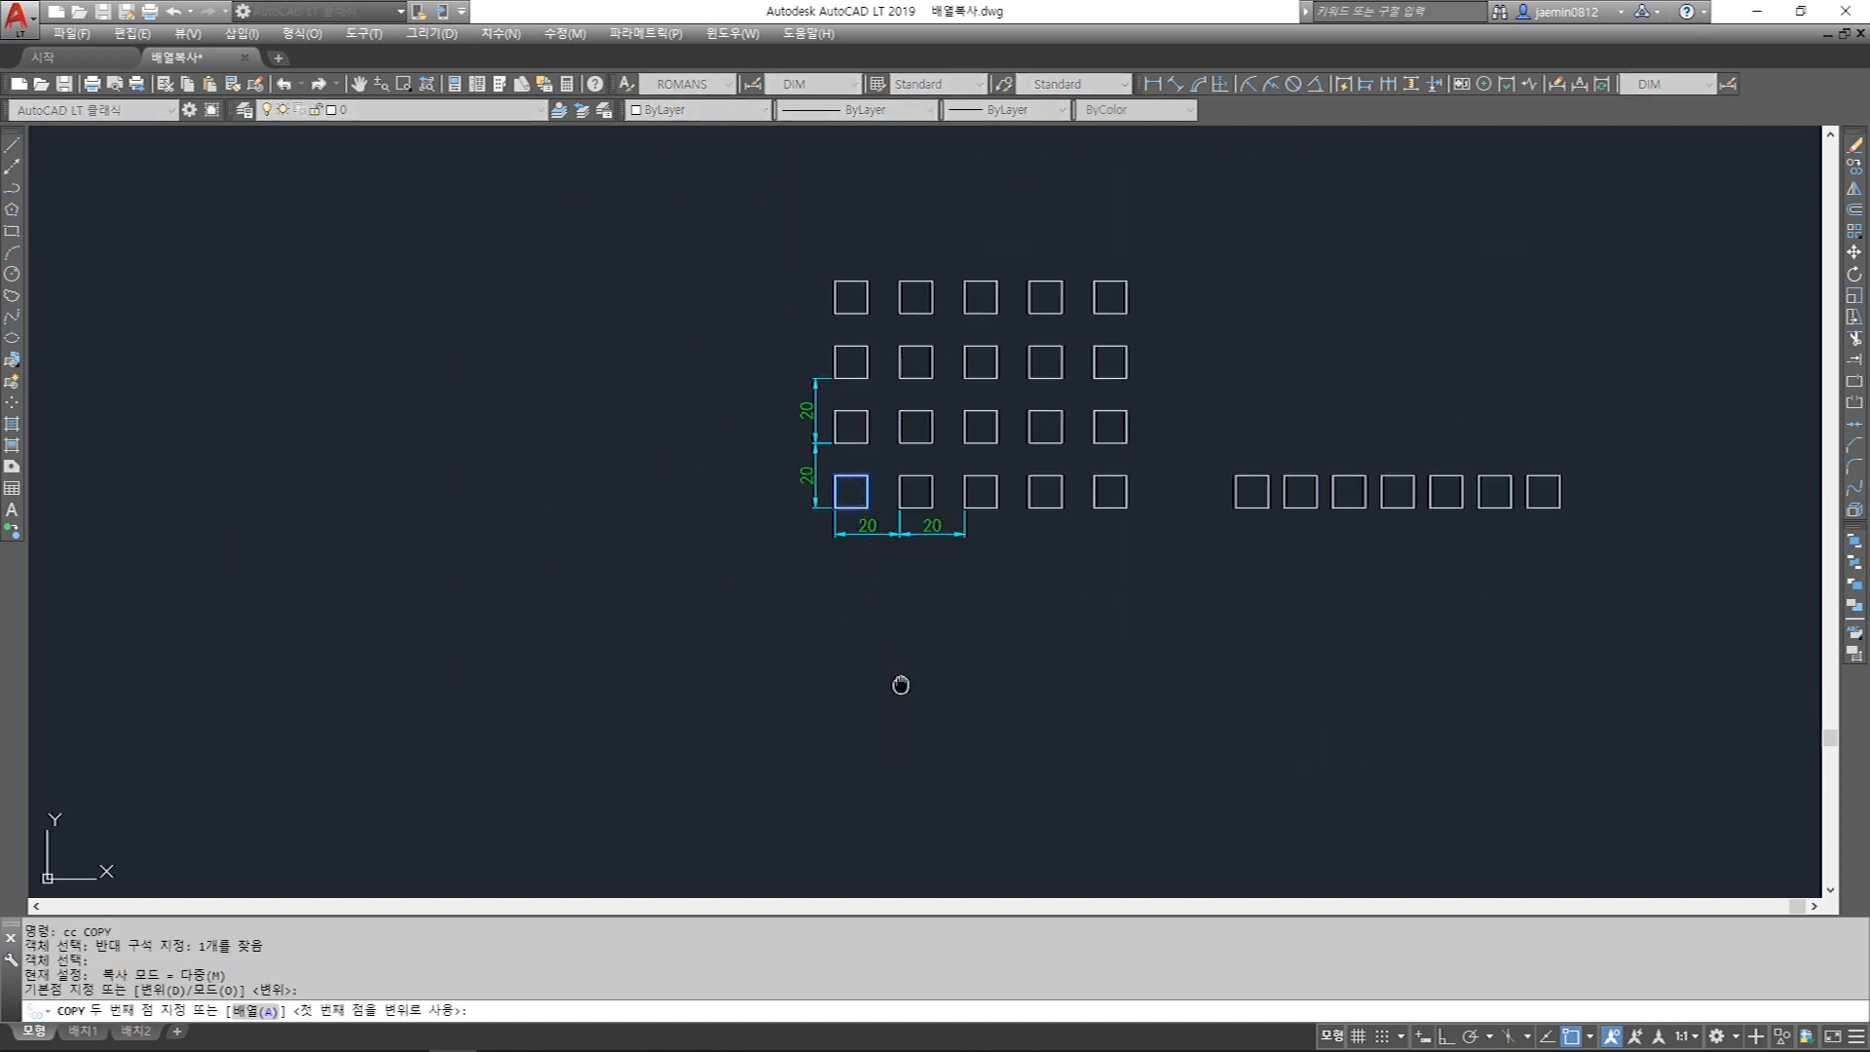
pyautogui.press('F8')
pyautogui.click(906, 561)
pyautogui.press('Escape')
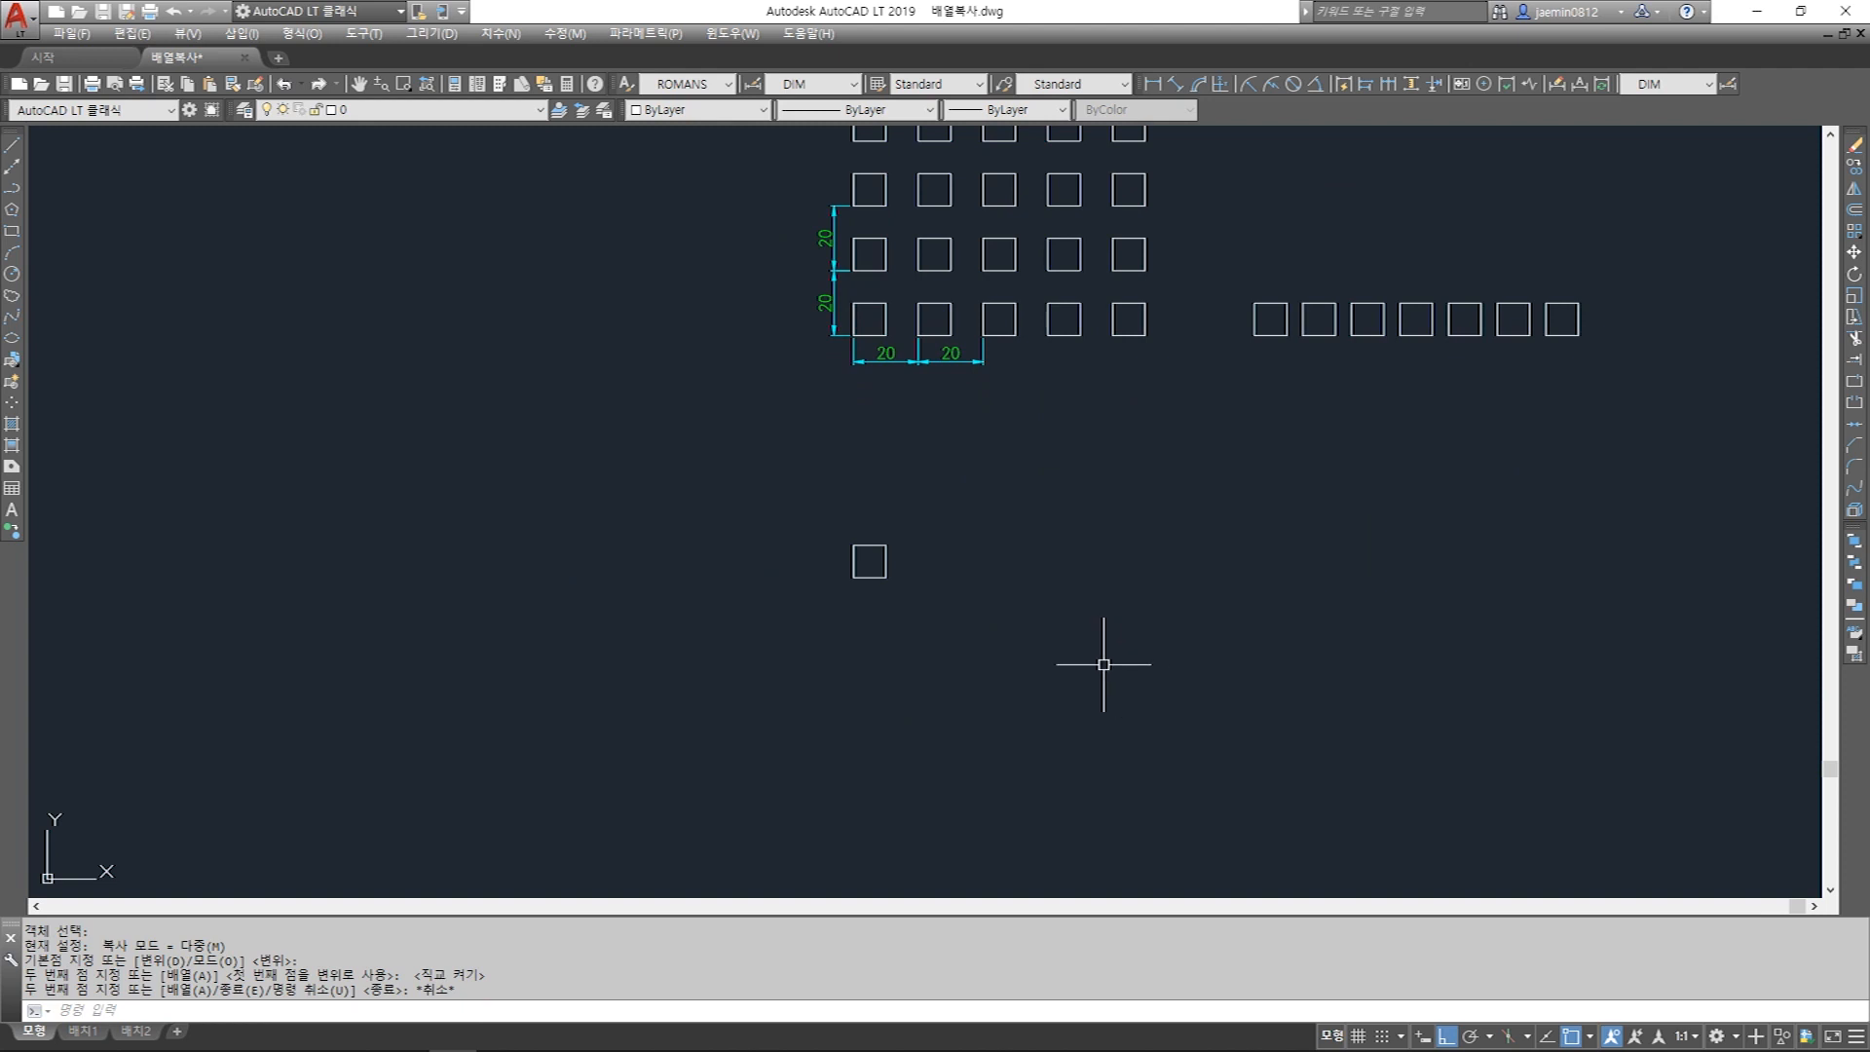
# Start a rectangular array of the single square copied below the dimensioned array.
pyautogui.moveTo(1051, 437); pyautogui.dragTo(1016, 697, button='middle')
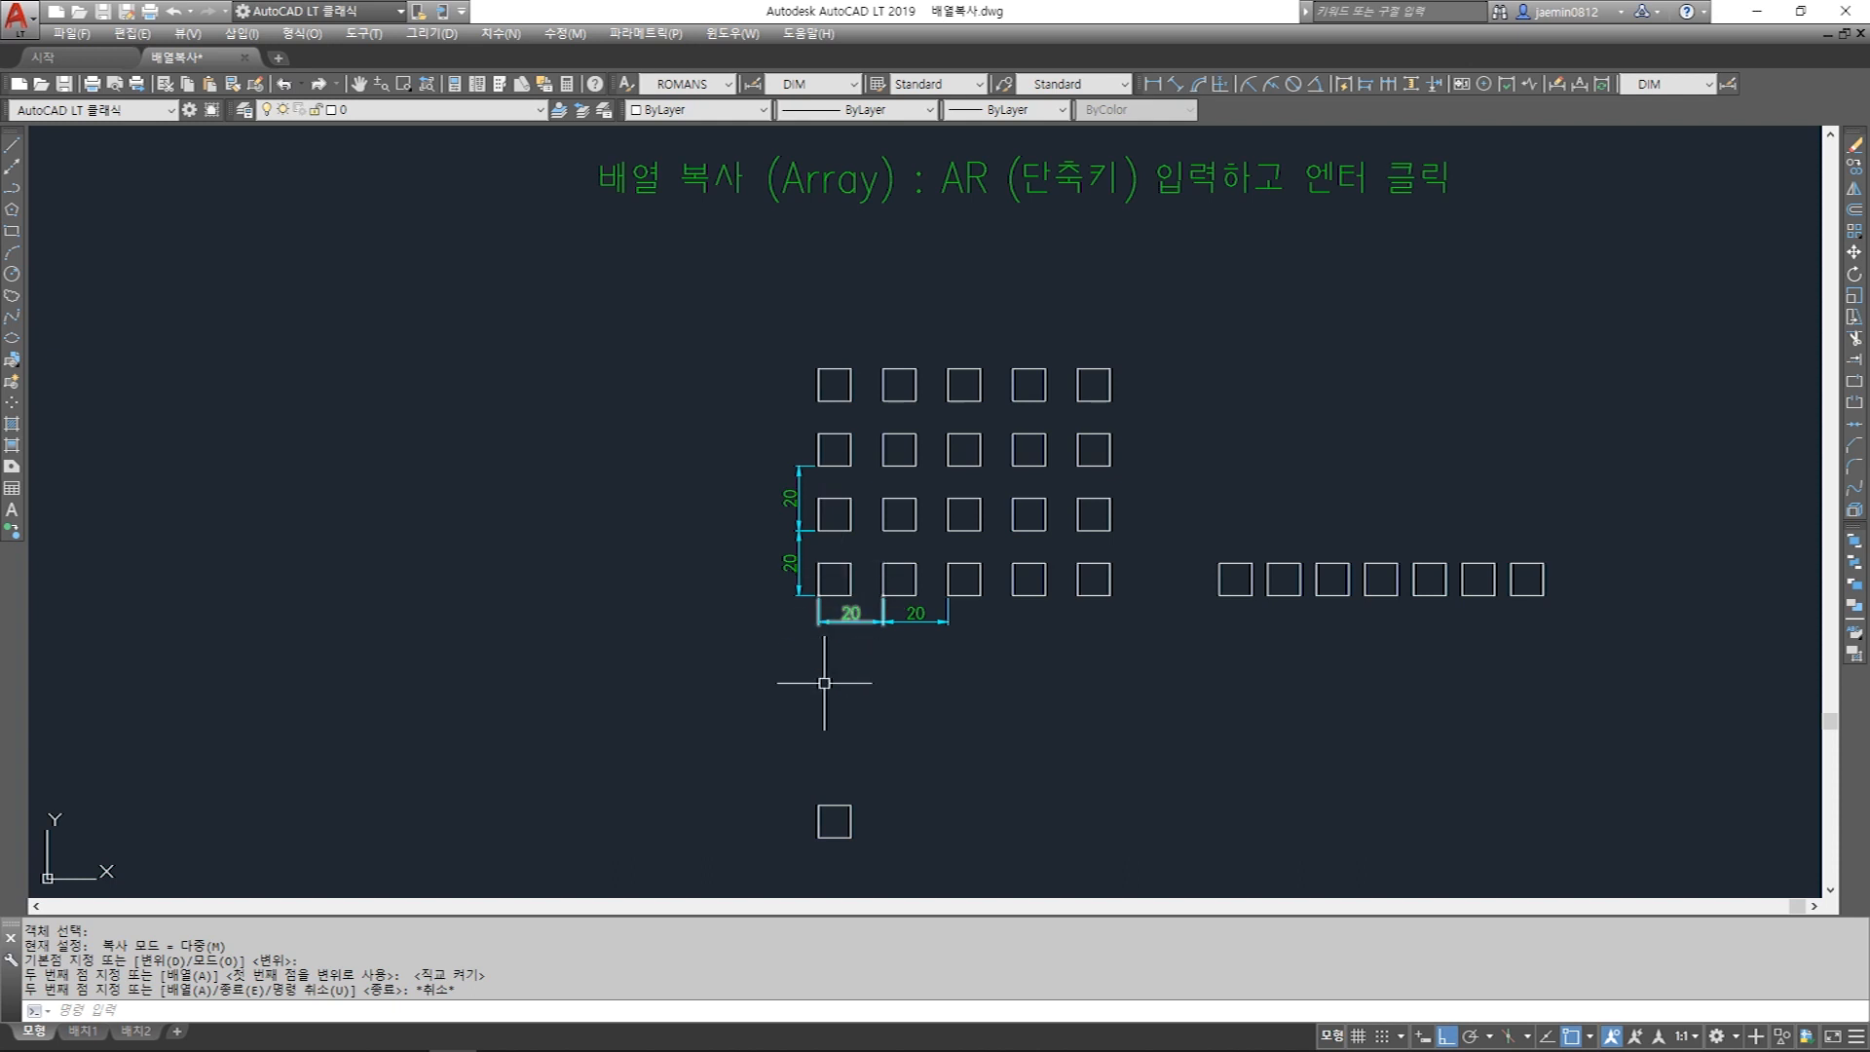
pyautogui.moveTo(868, 776)
pyautogui.mouseDown(button='middle')
pyautogui.moveTo(902, 647)
pyautogui.moveTo(968, 567)
pyautogui.moveTo(993, 599)
pyautogui.mouseUp(button='middle')
pyautogui.write('r')
pyautogui.press('Return')
pyautogui.click(814, 512)
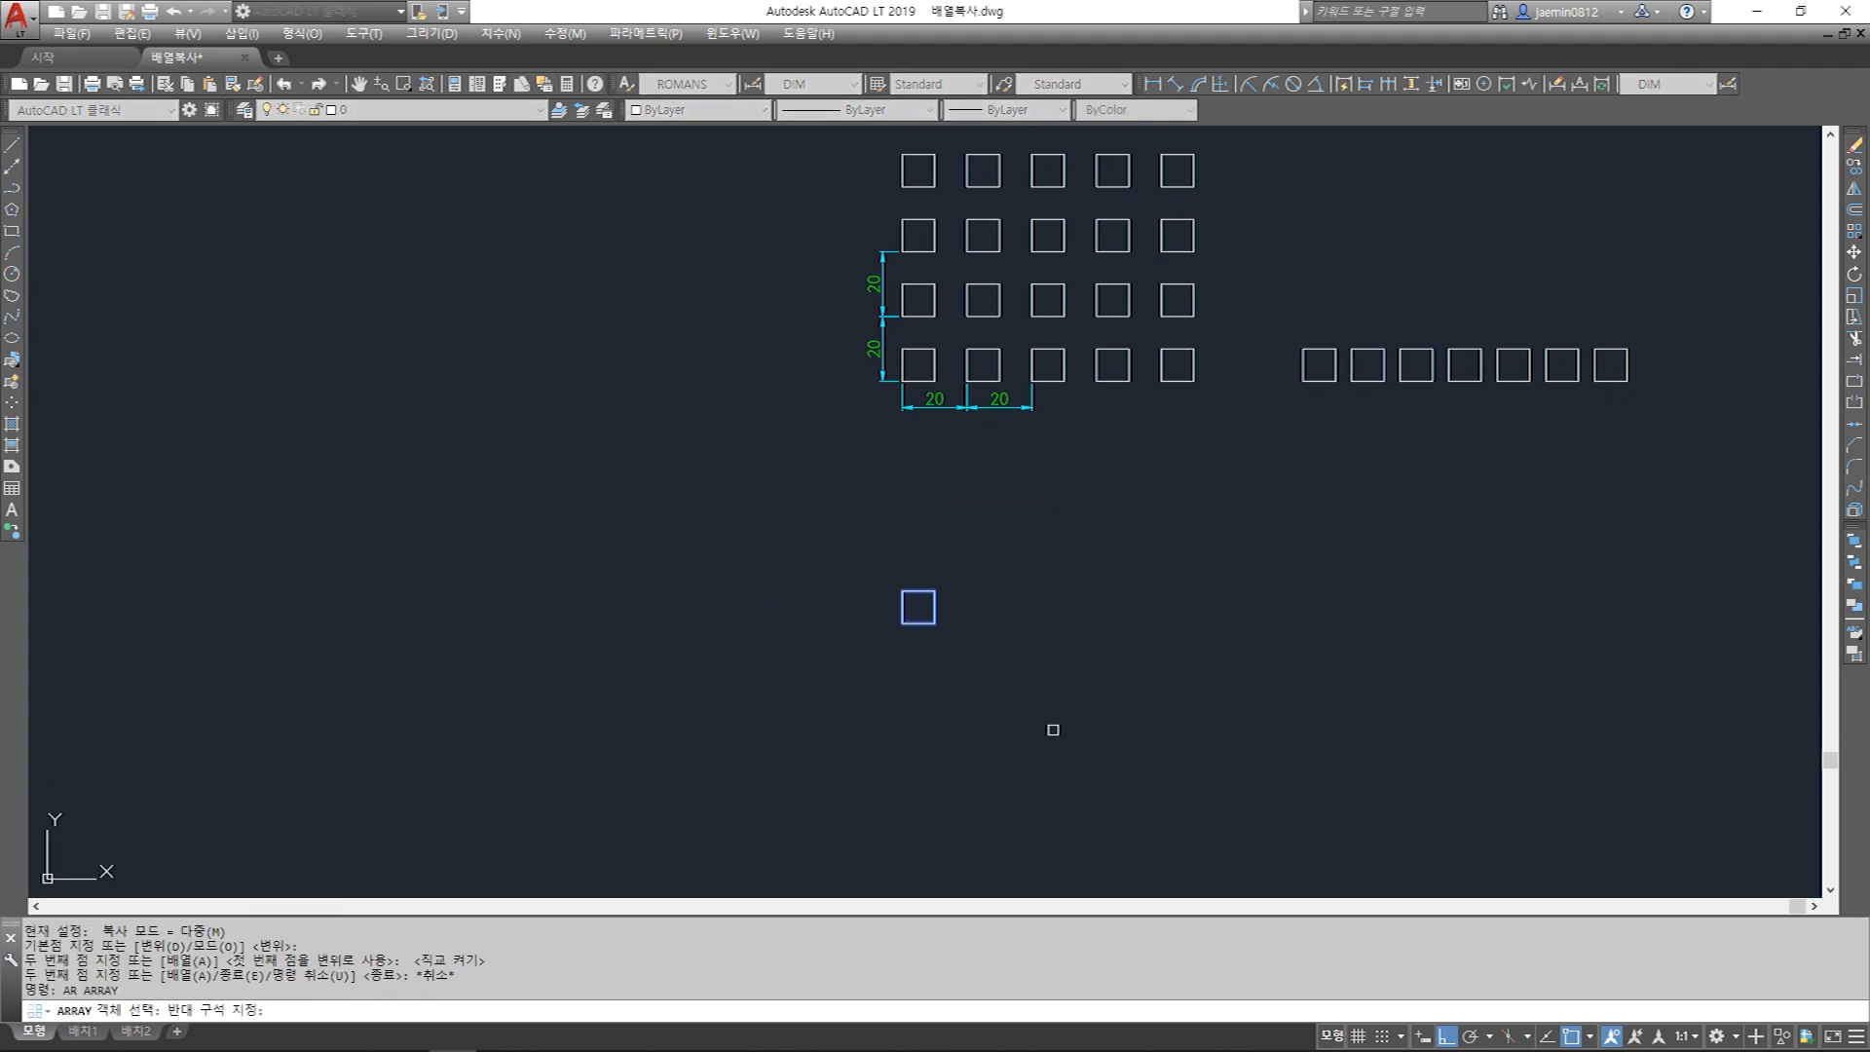
pyautogui.click(1050, 728)
pyautogui.click(839, 543)
pyautogui.click(1009, 693)
pyautogui.press('Return')
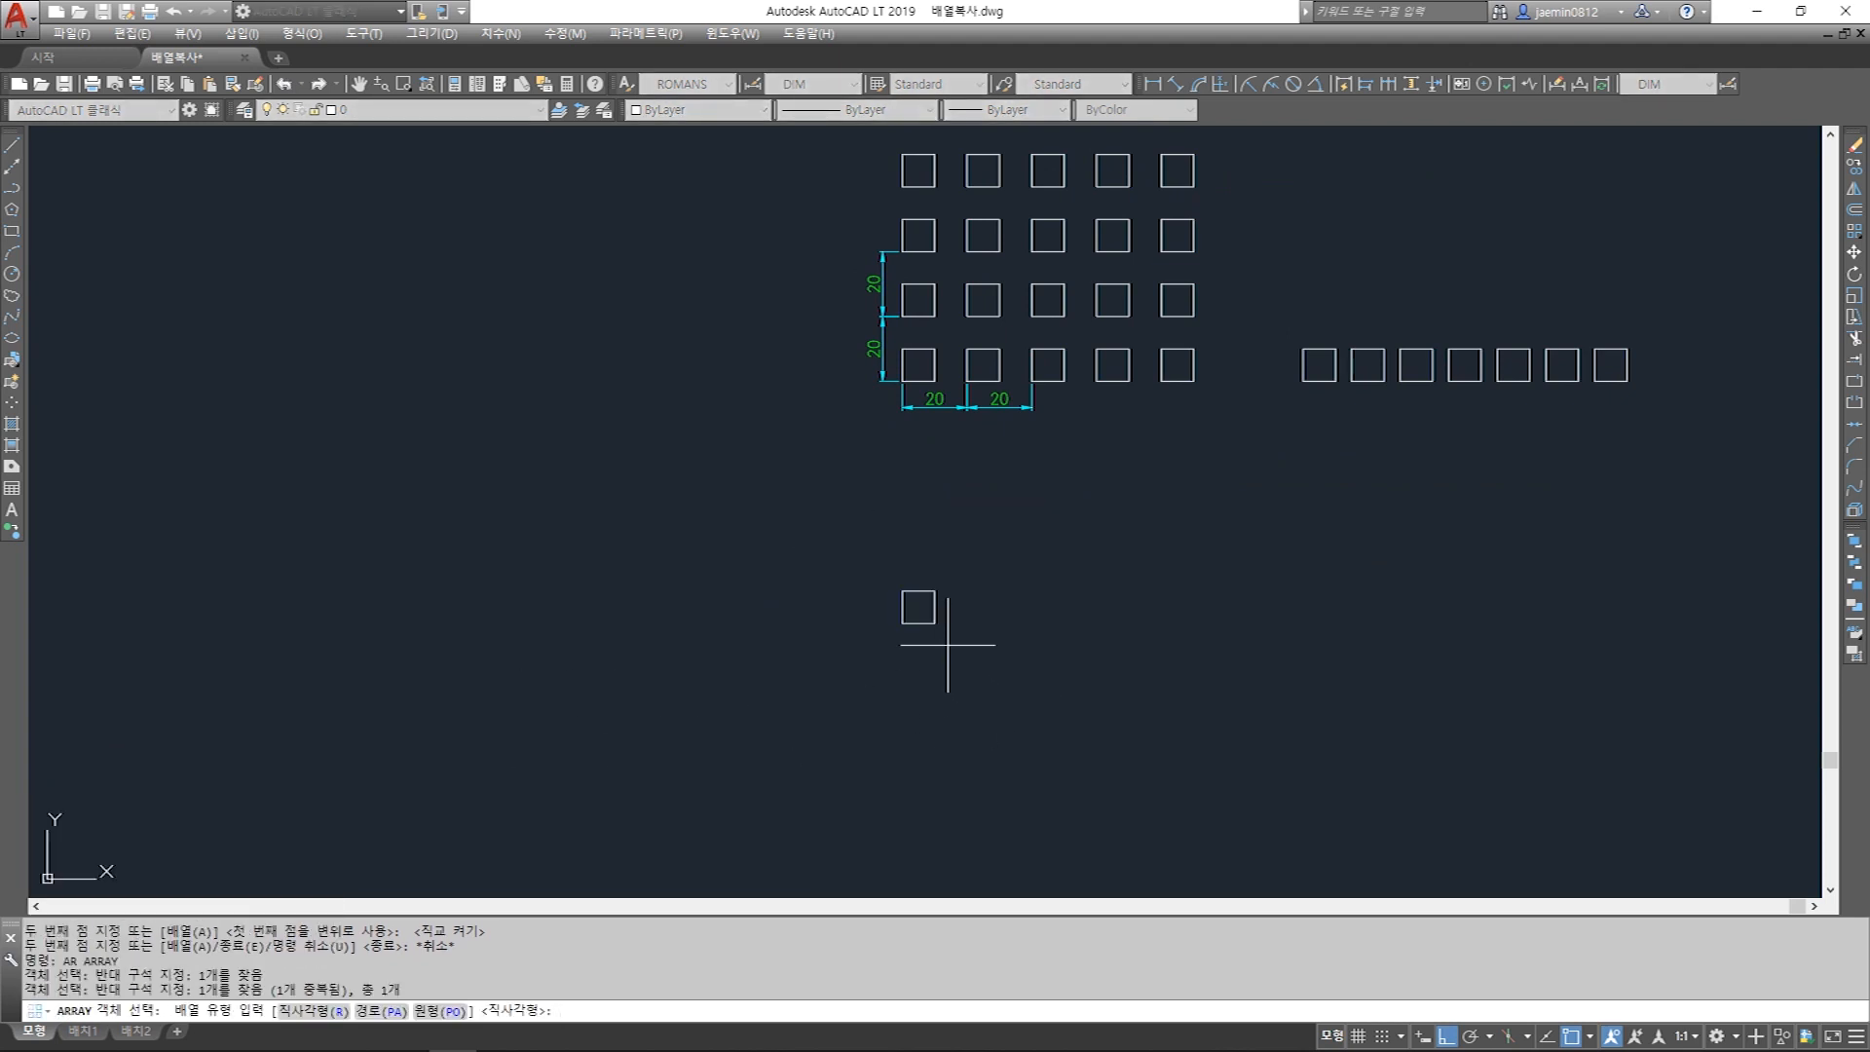
pyautogui.press('Return')
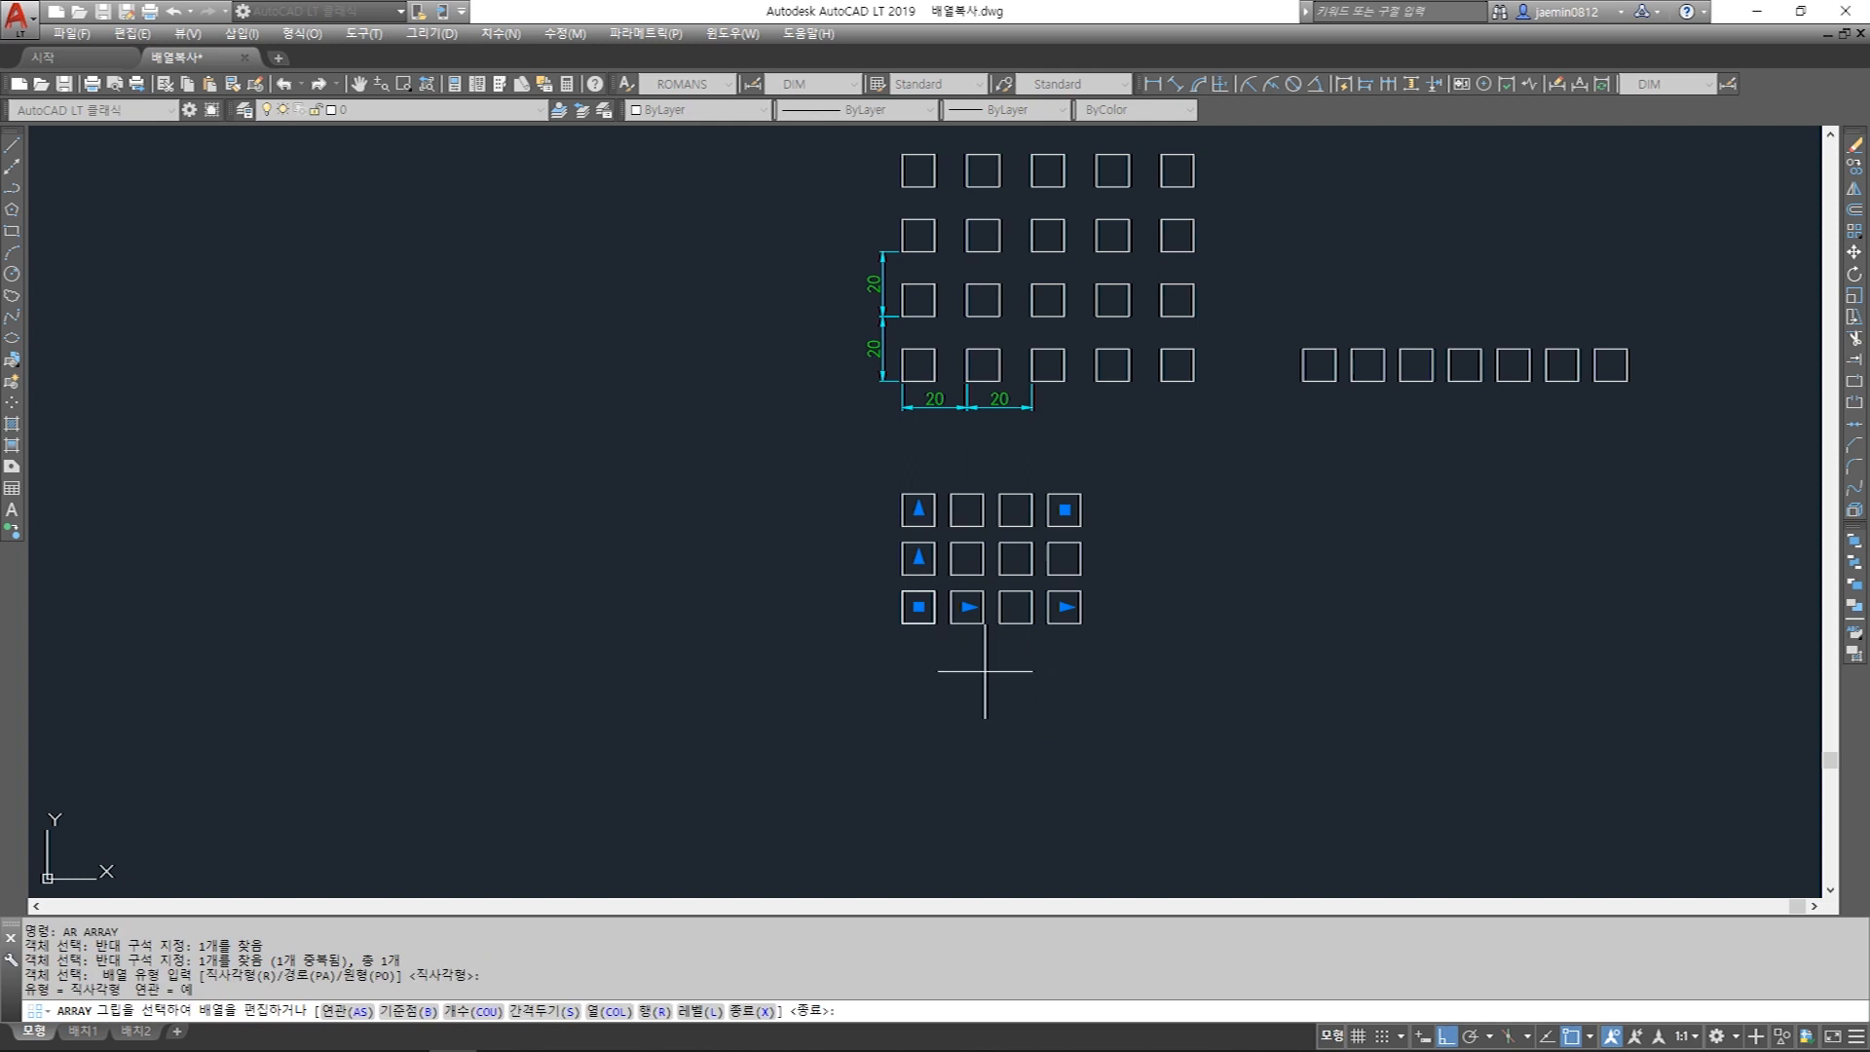
# Set the array to 4 columns with a column spacing of -15.
pyautogui.press('Return')
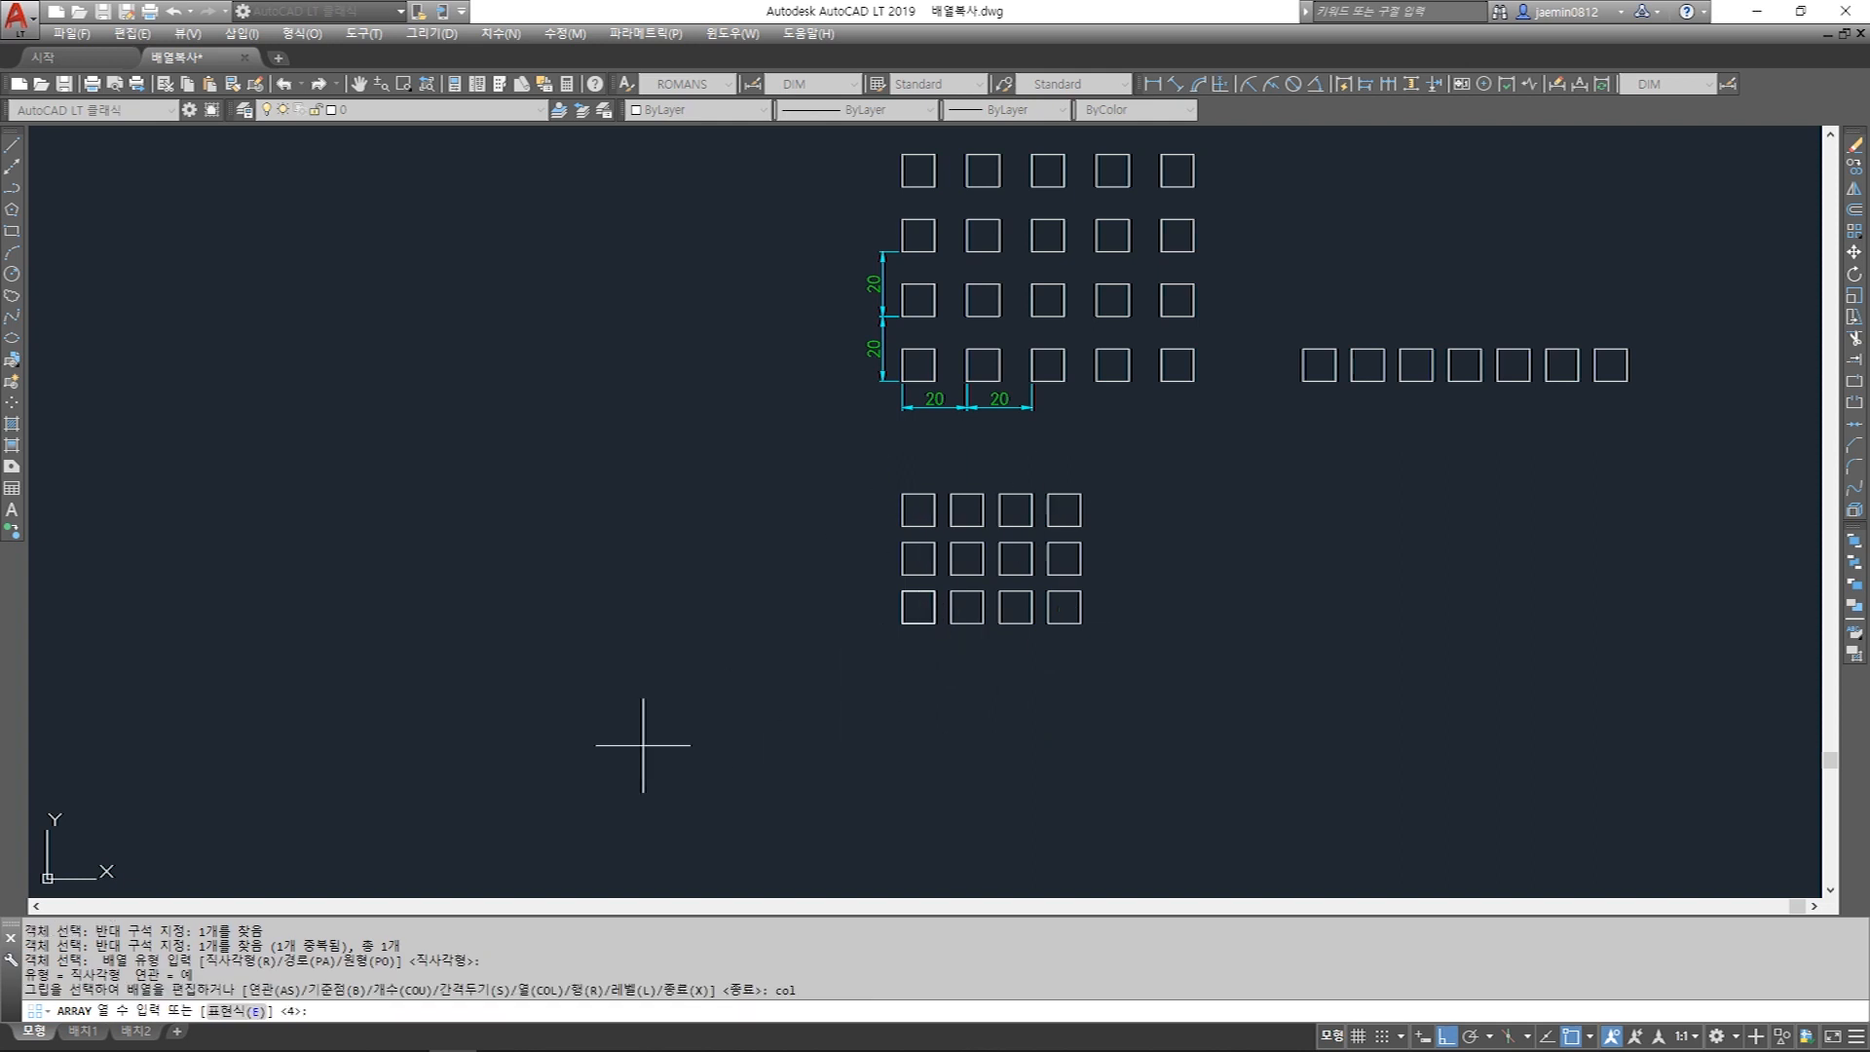
pyautogui.press('Return')
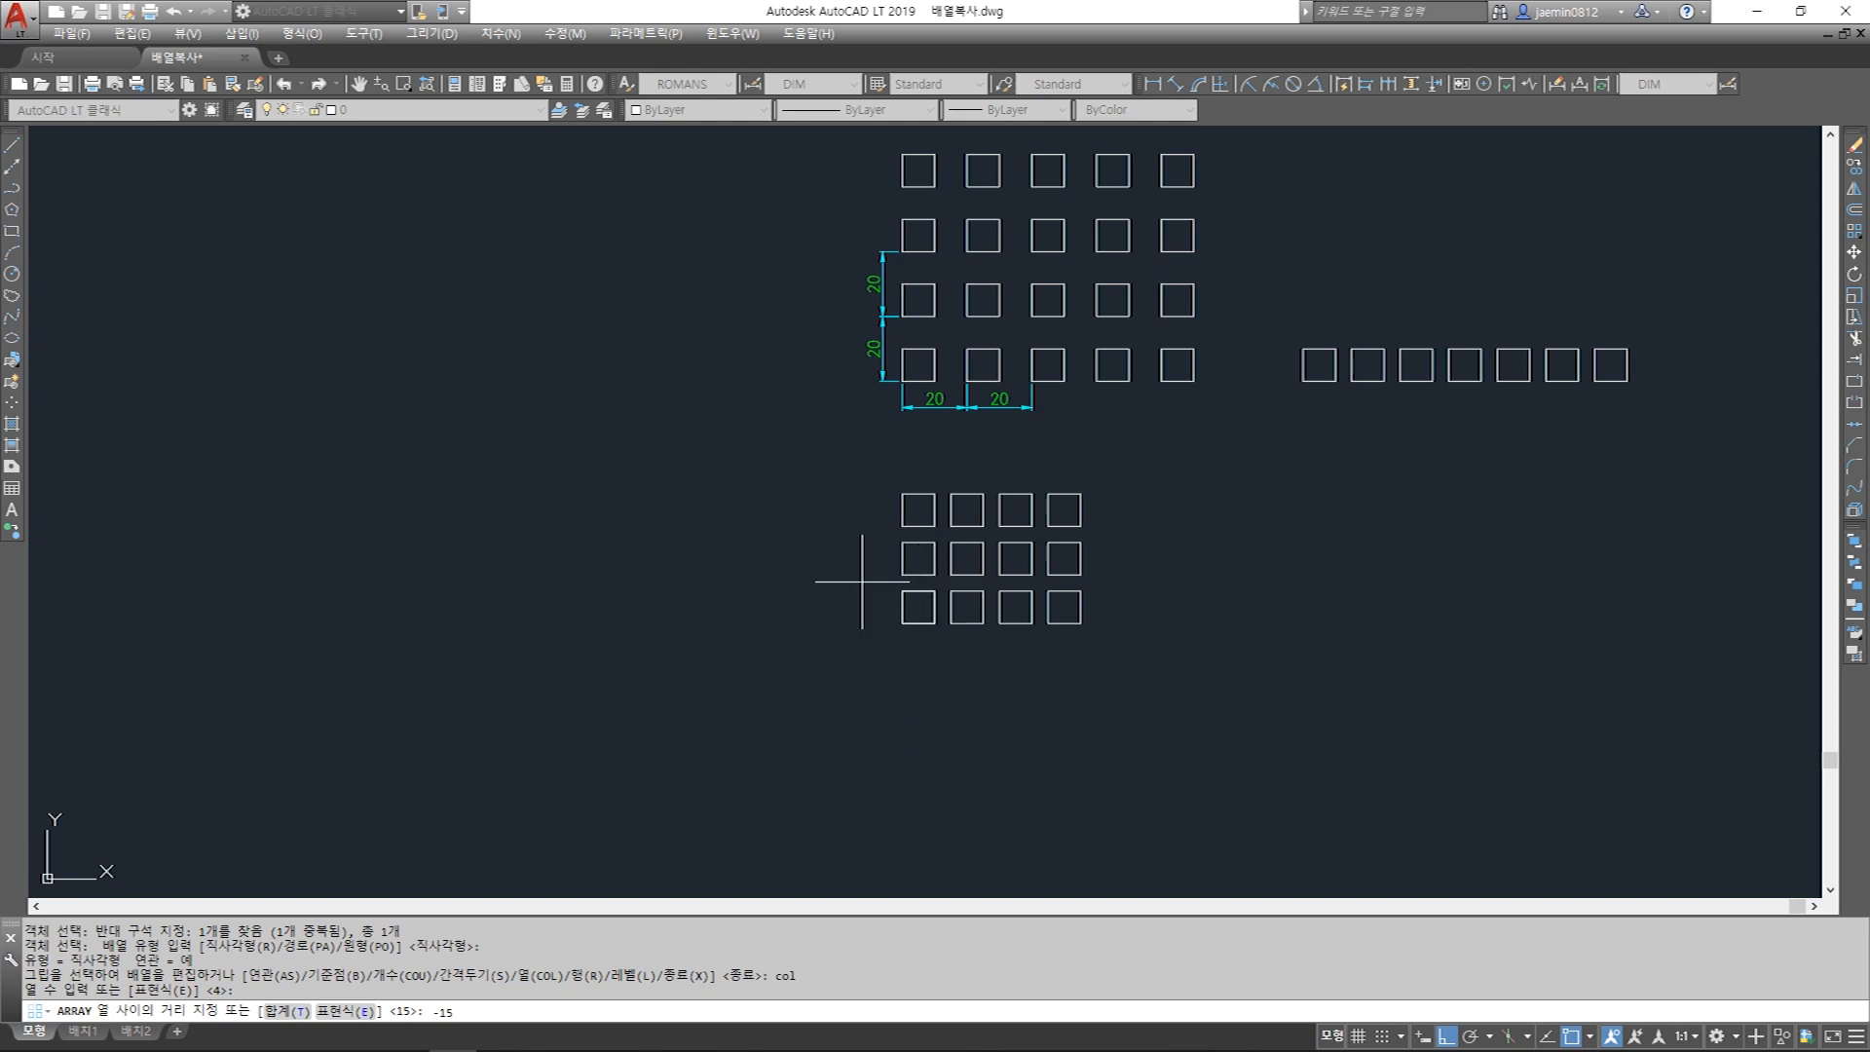
pyautogui.press('Return')
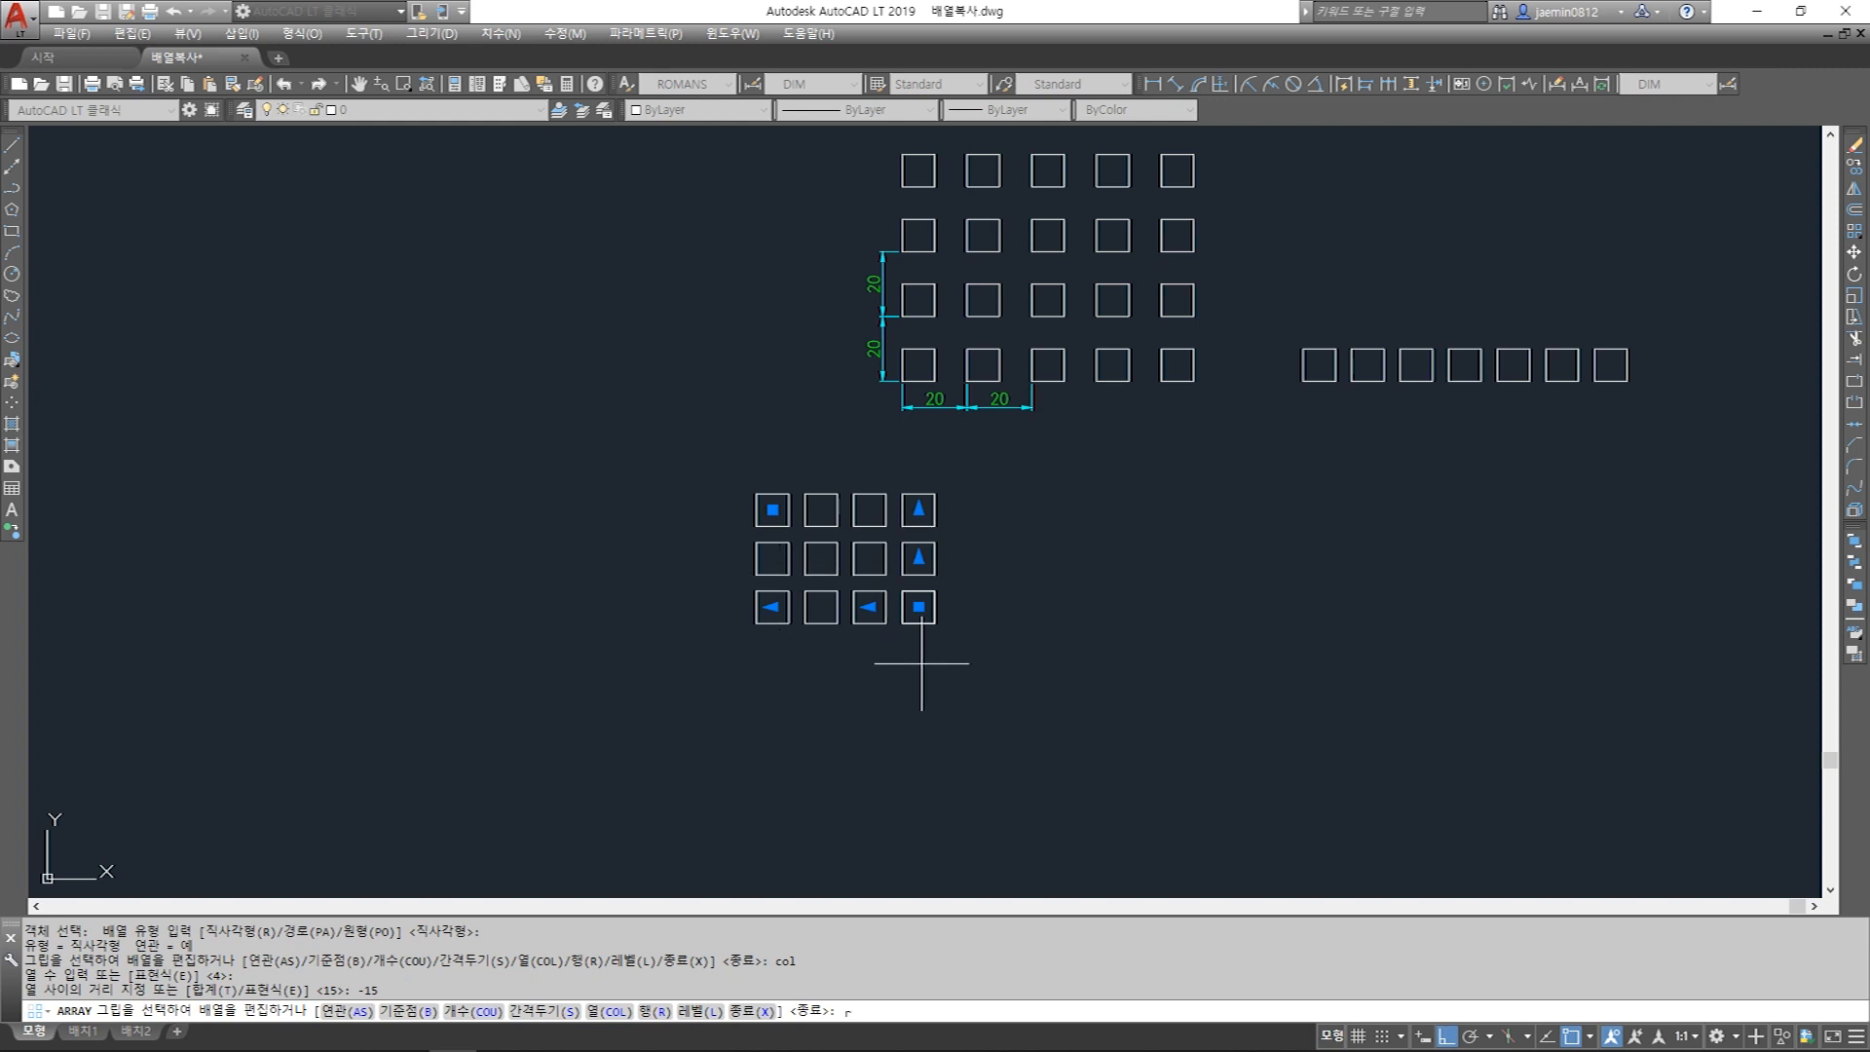
# Set the array to 3 rows with a row spacing of -15 and elevation increment 0, and finish it.
pyautogui.write('r')
pyautogui.press('Return')
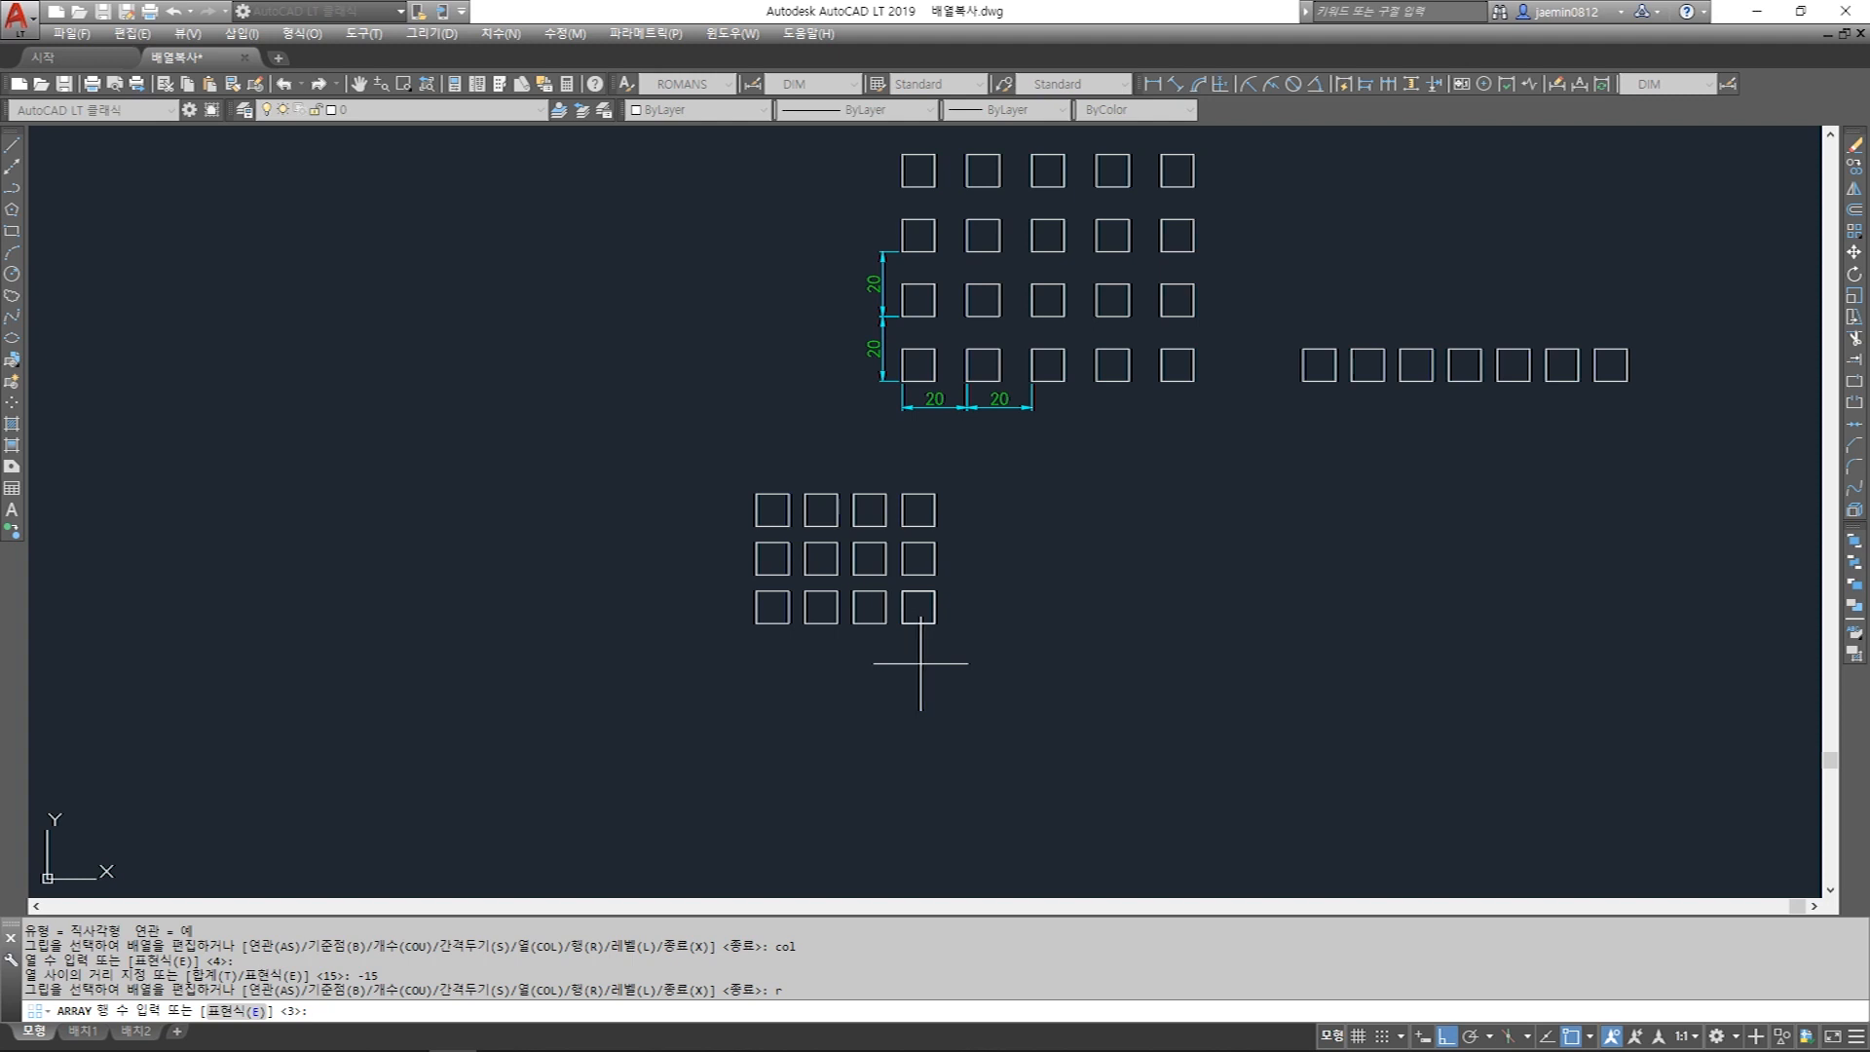
pyautogui.press('Return')
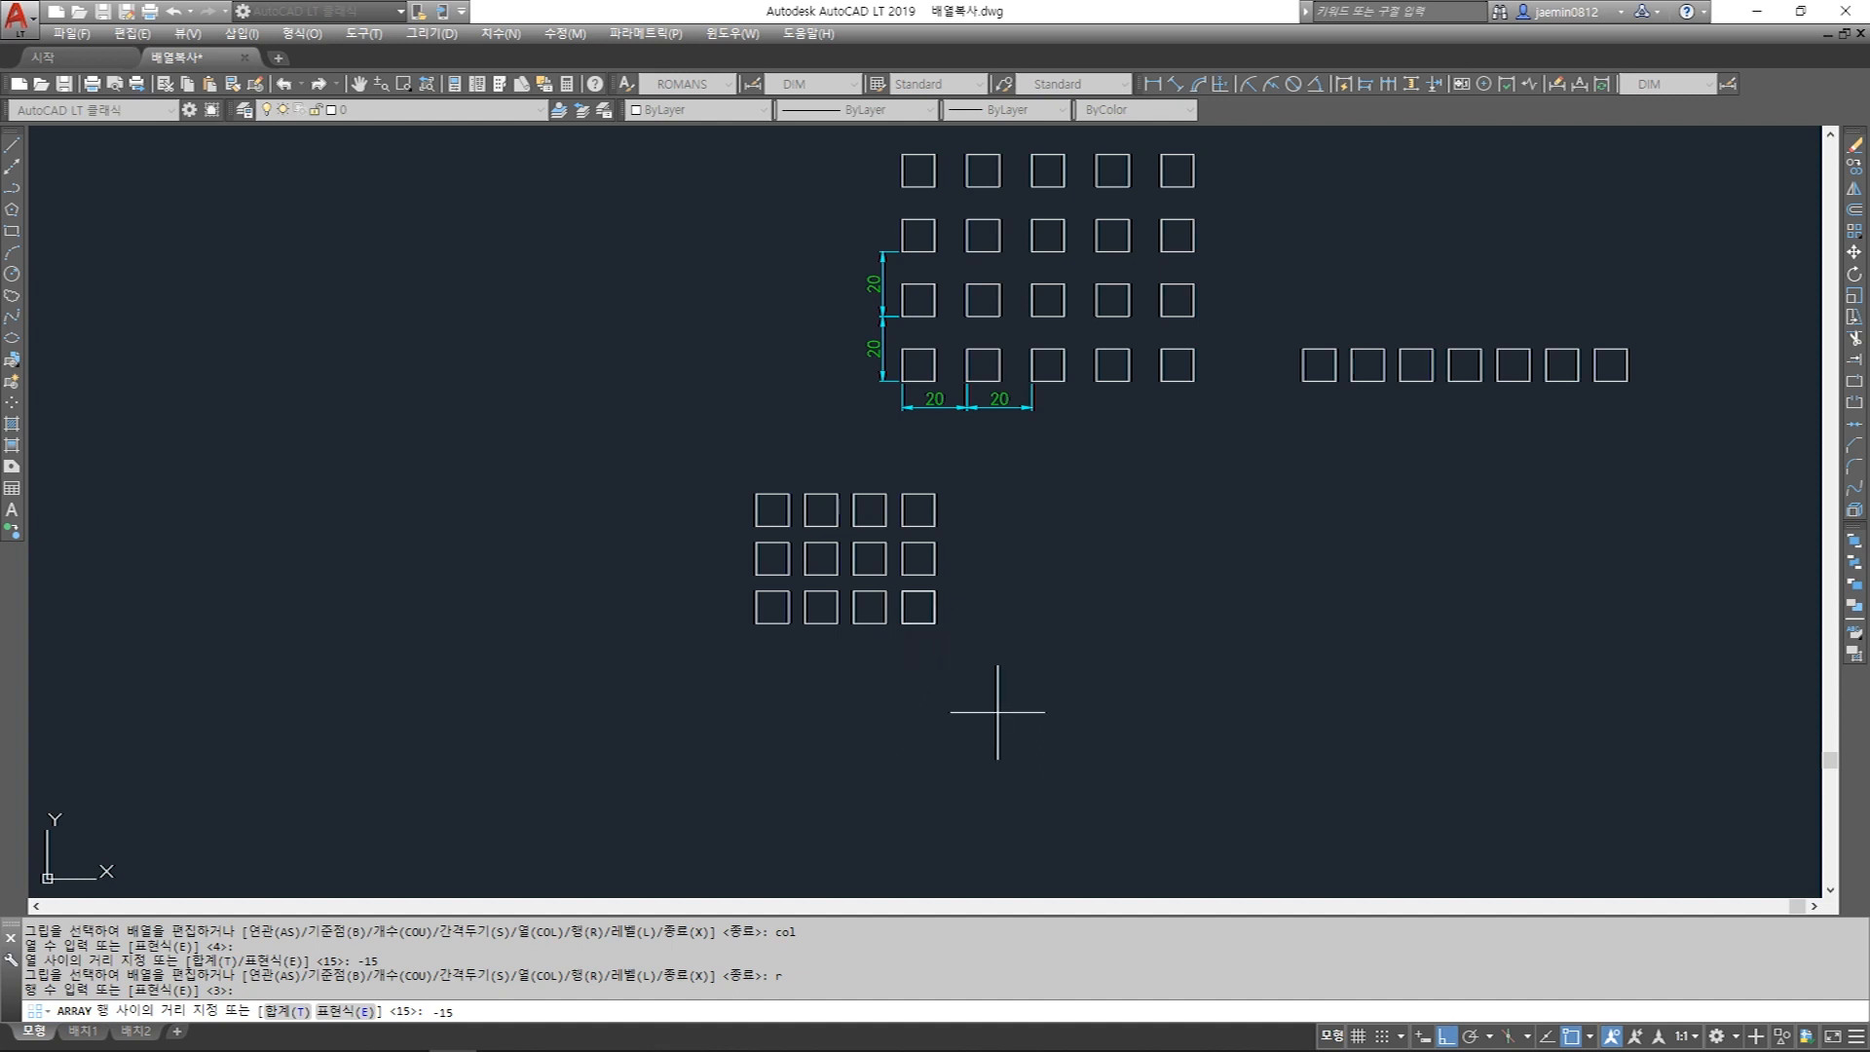
pyautogui.press('Return')
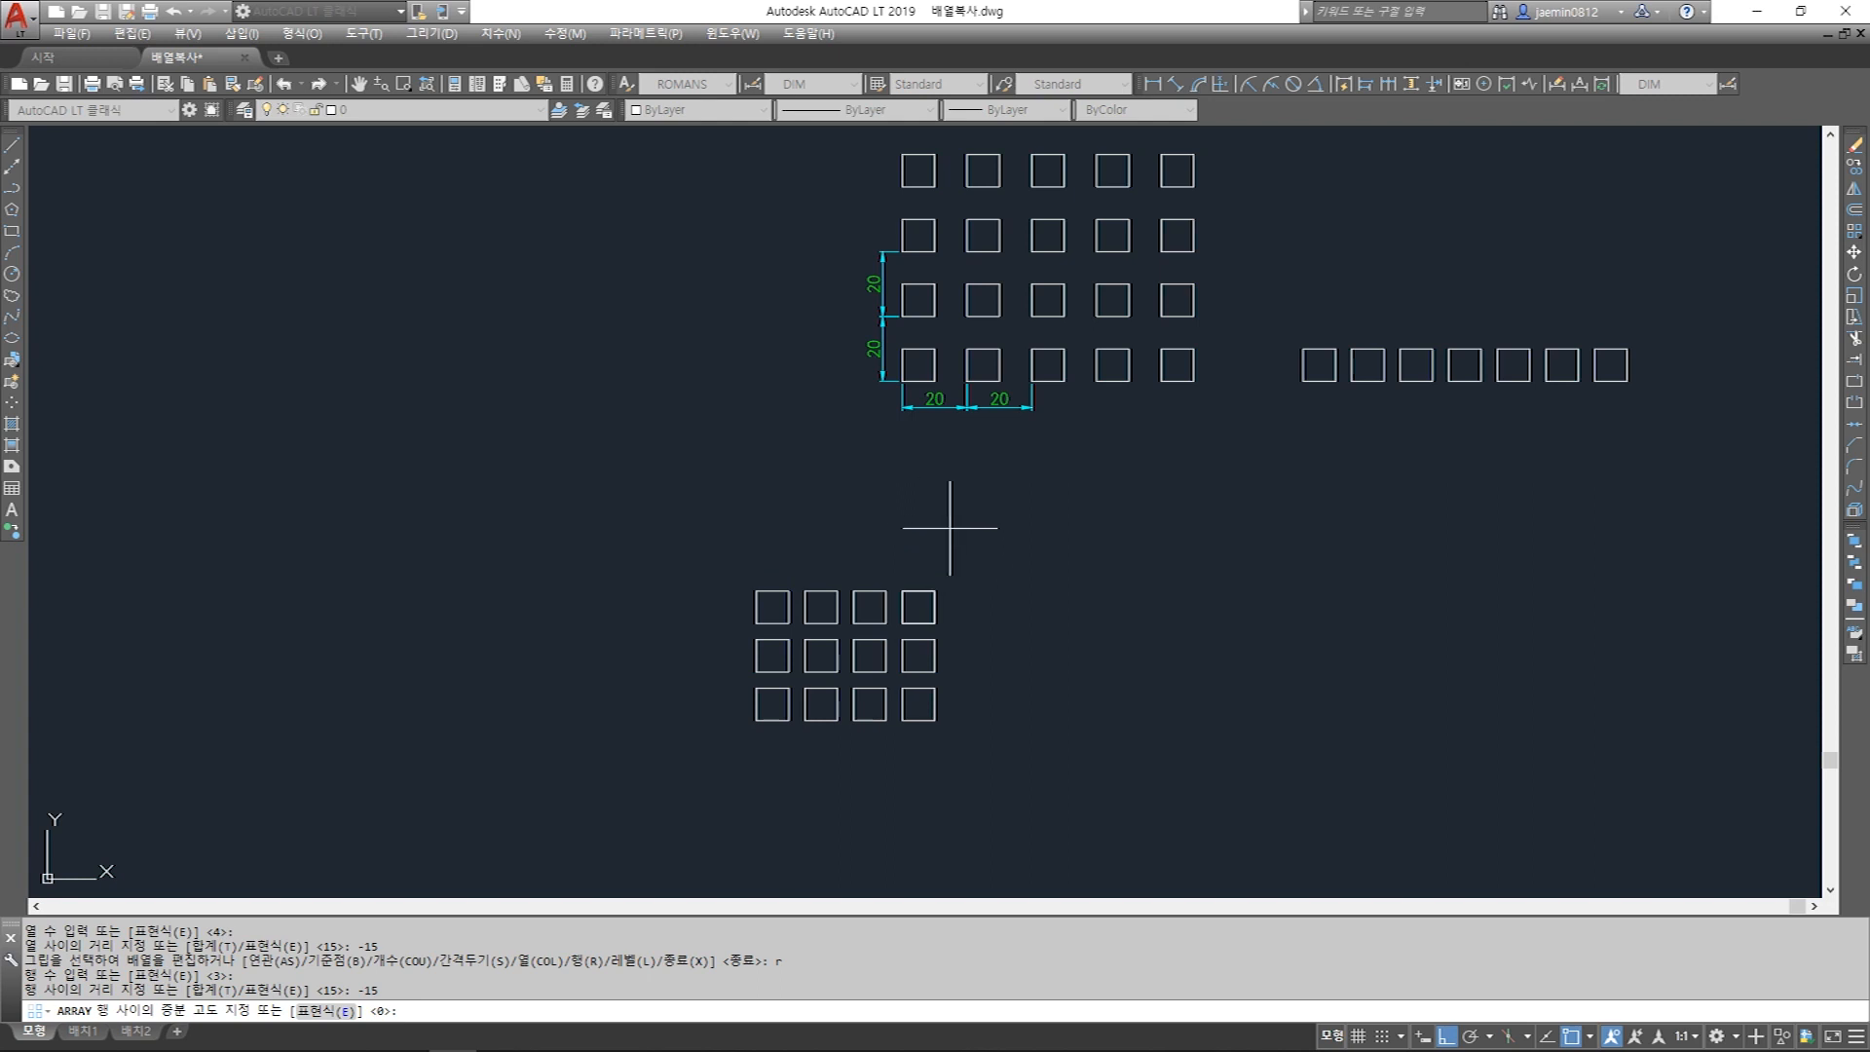
pyautogui.press('Return')
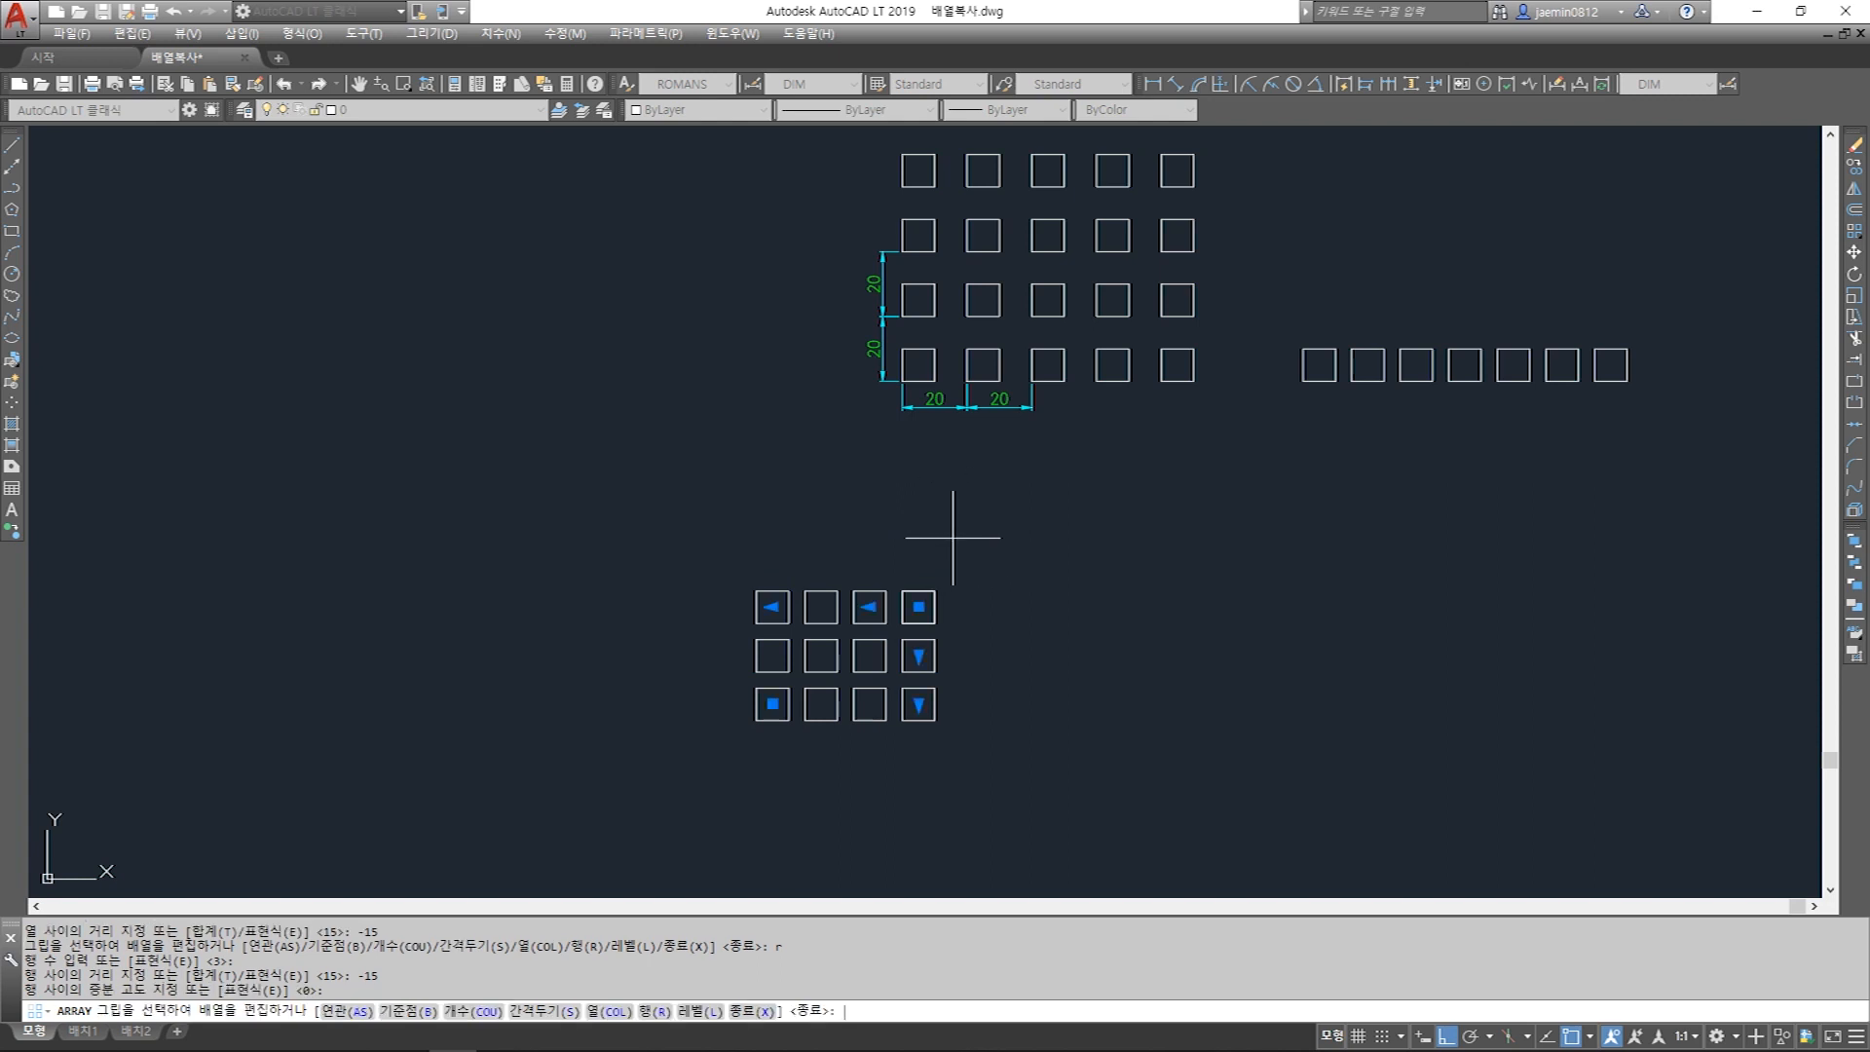
pyautogui.press('Return')
pyautogui.click(941, 770)
pyautogui.click(913, 710)
pyautogui.click(917, 709)
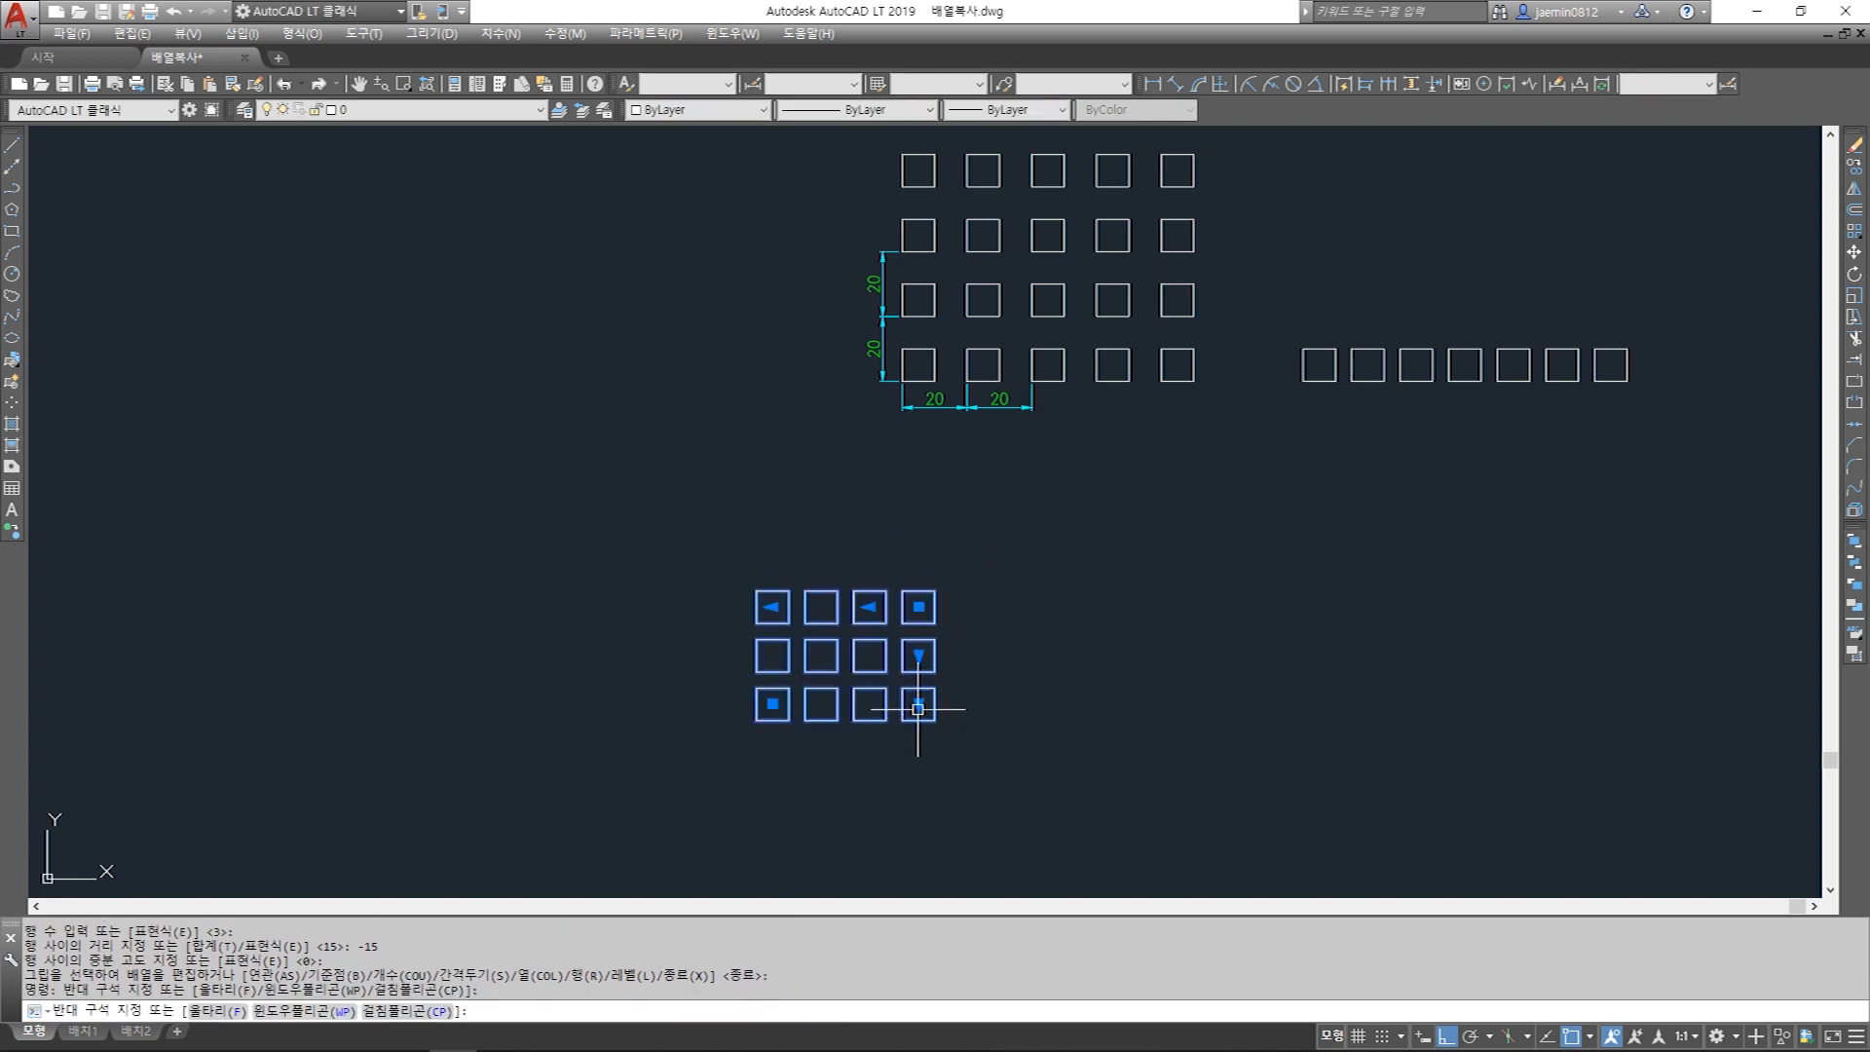
pyautogui.click(918, 712)
pyautogui.press('Escape')
pyautogui.click(942, 759)
pyautogui.click(917, 710)
pyautogui.doubleClick(935, 762)
pyautogui.press('Escape')
pyautogui.click(915, 764)
pyautogui.click(890, 700)
pyautogui.click(890, 766)
pyautogui.click(880, 758)
pyautogui.click(881, 758)
pyautogui.press('Escape')
# Extend the negative-spacing array to 5 rows and 6 columns with its outer corner grip, and deselect it.
pyautogui.click(864, 768)
pyautogui.click(830, 697)
pyautogui.click(806, 757)
pyautogui.click(800, 749)
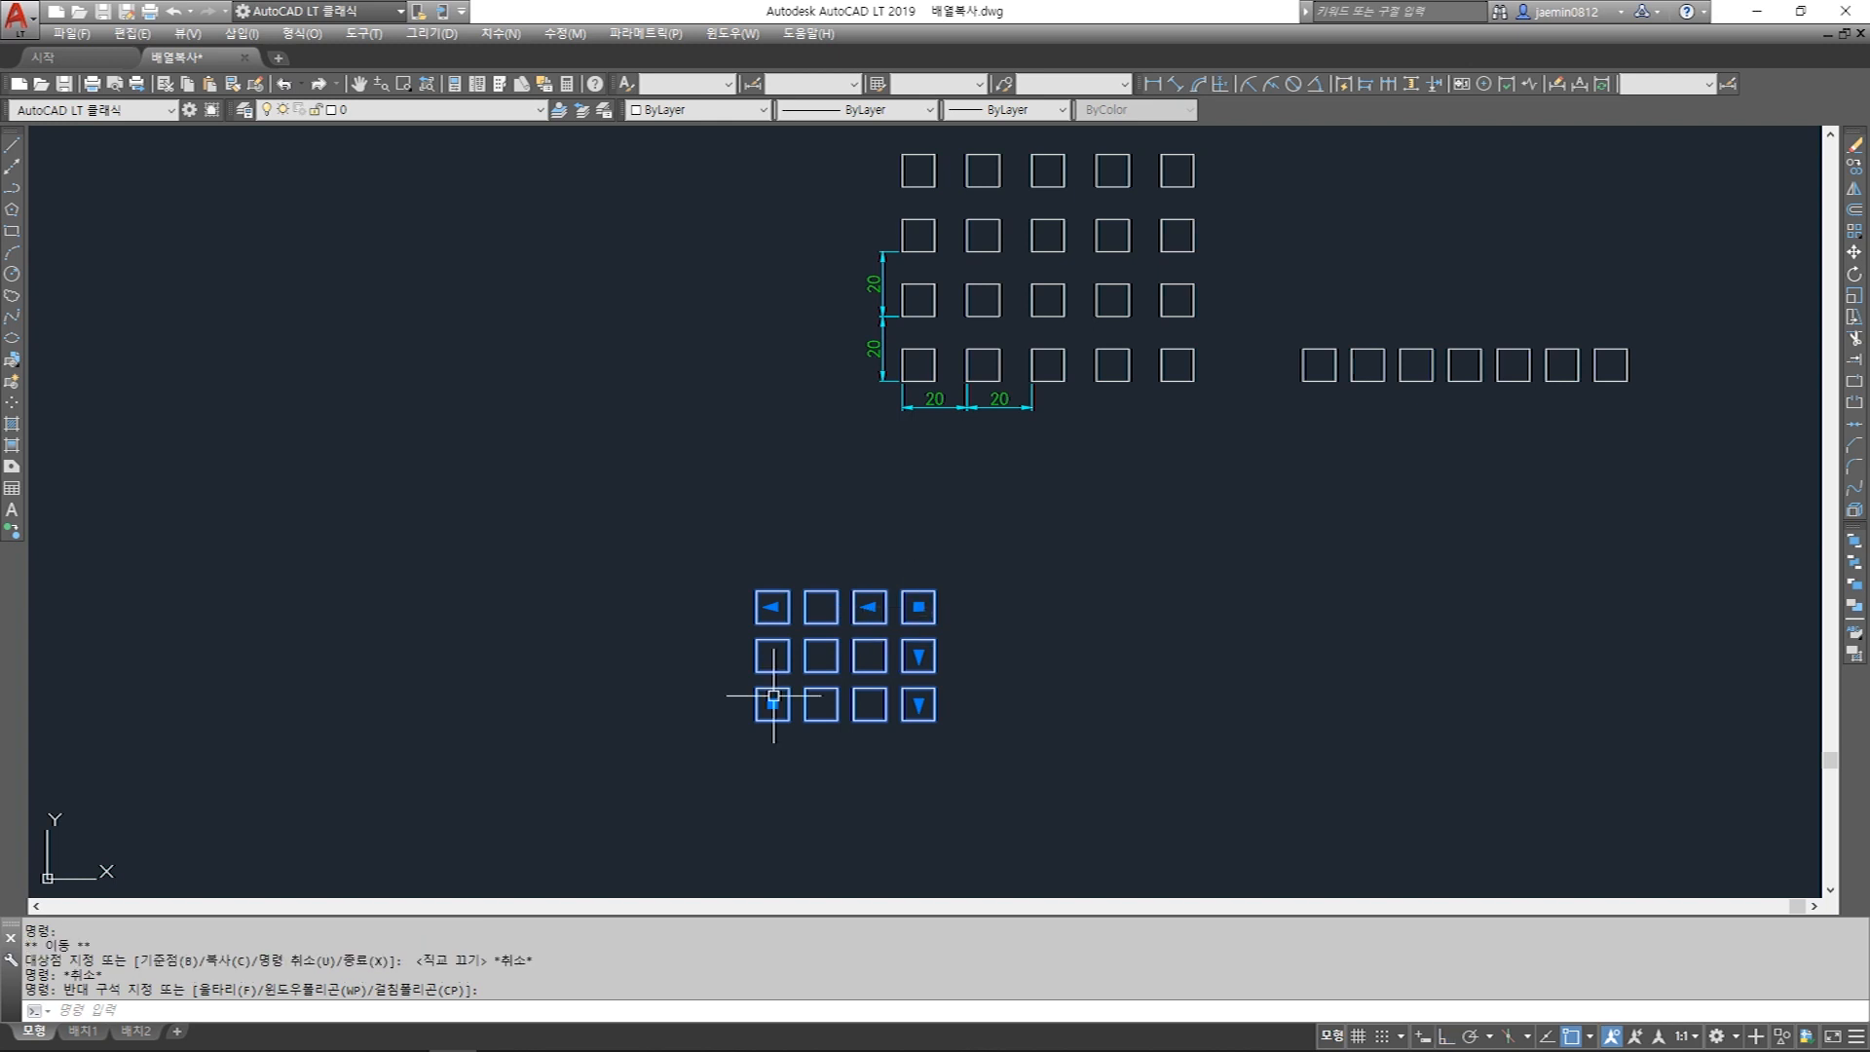
pyautogui.click(772, 698)
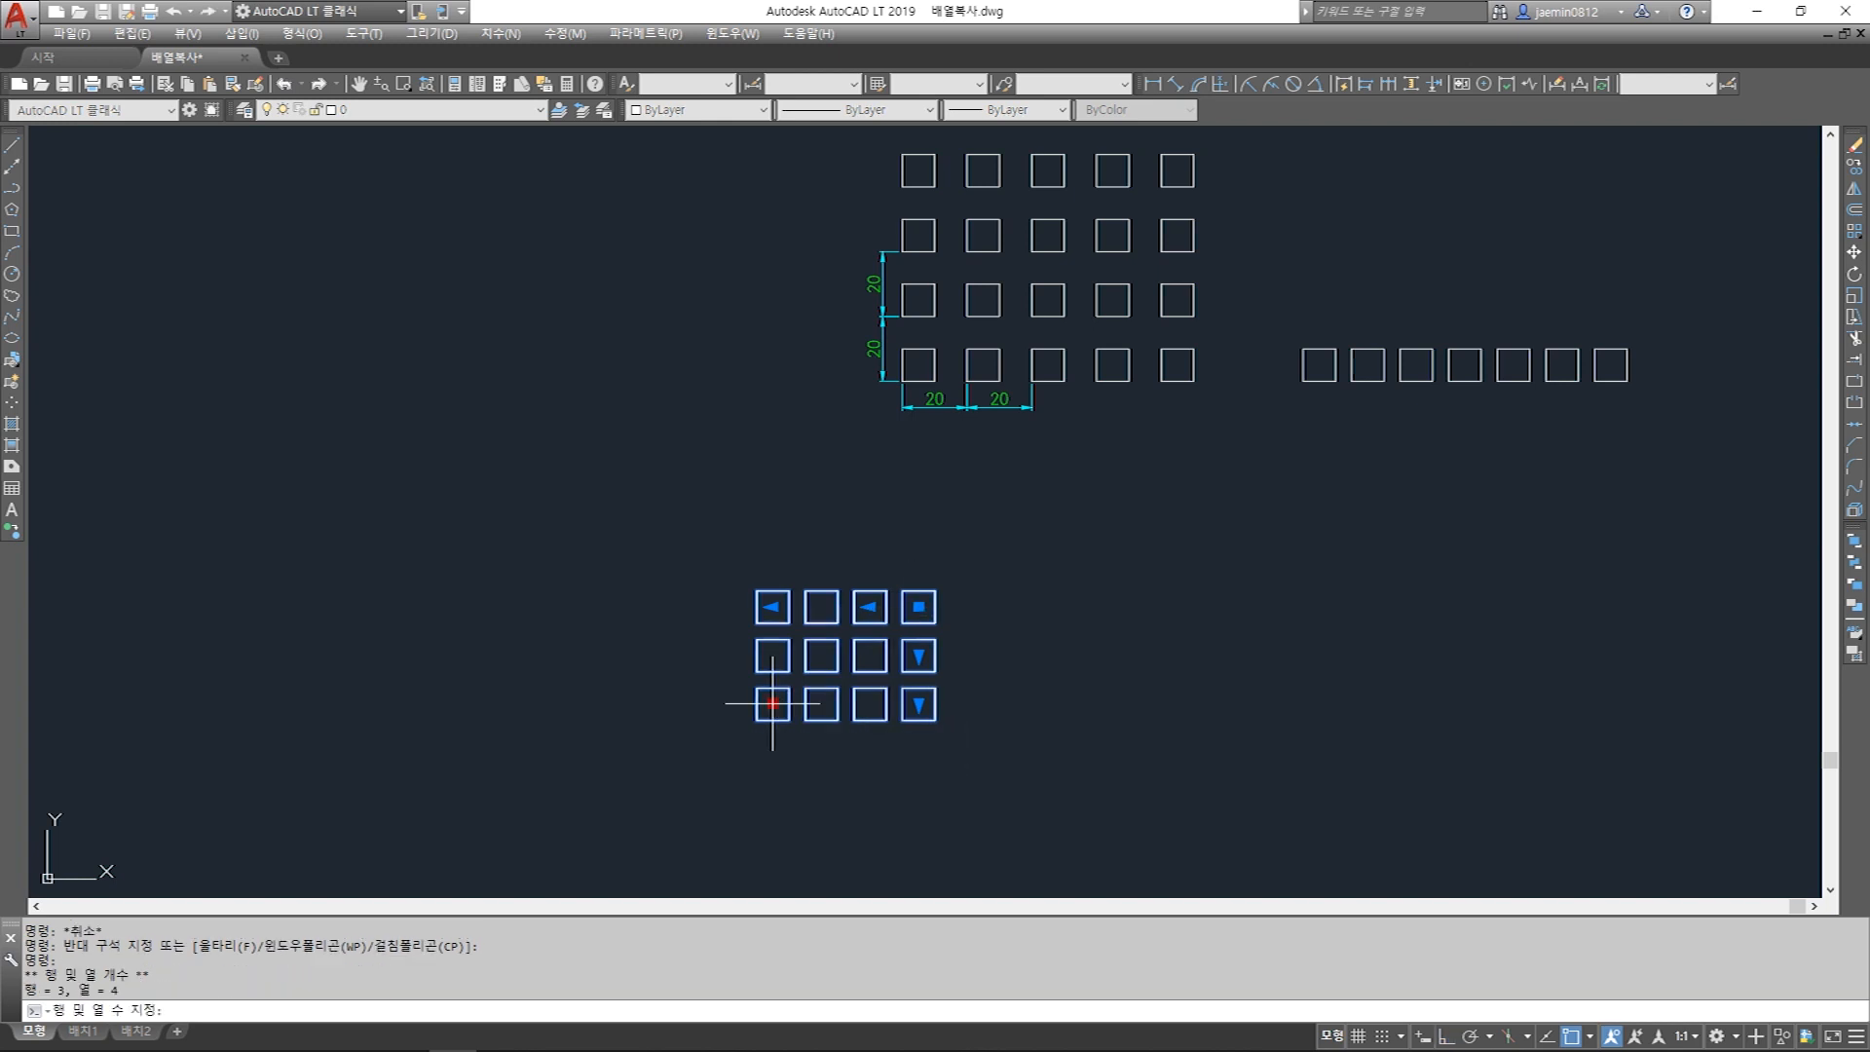
pyautogui.click(647, 793)
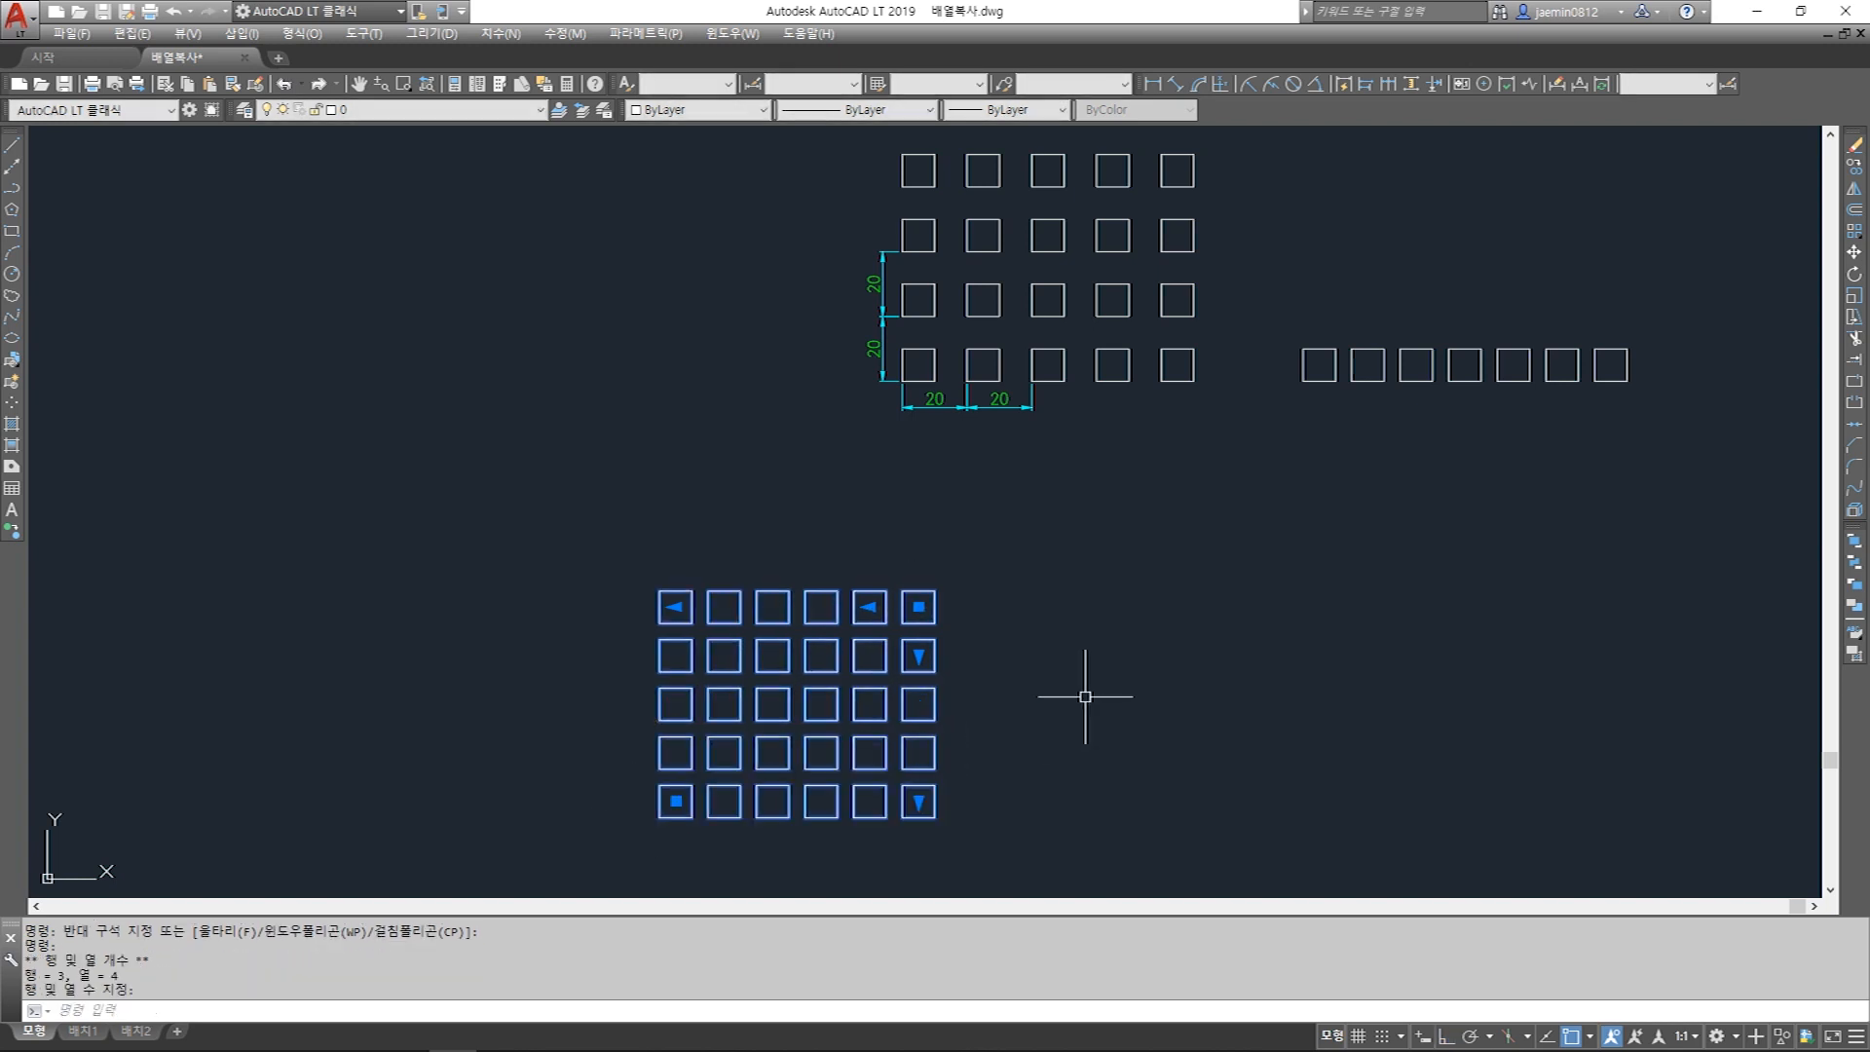
pyautogui.press('Escape')
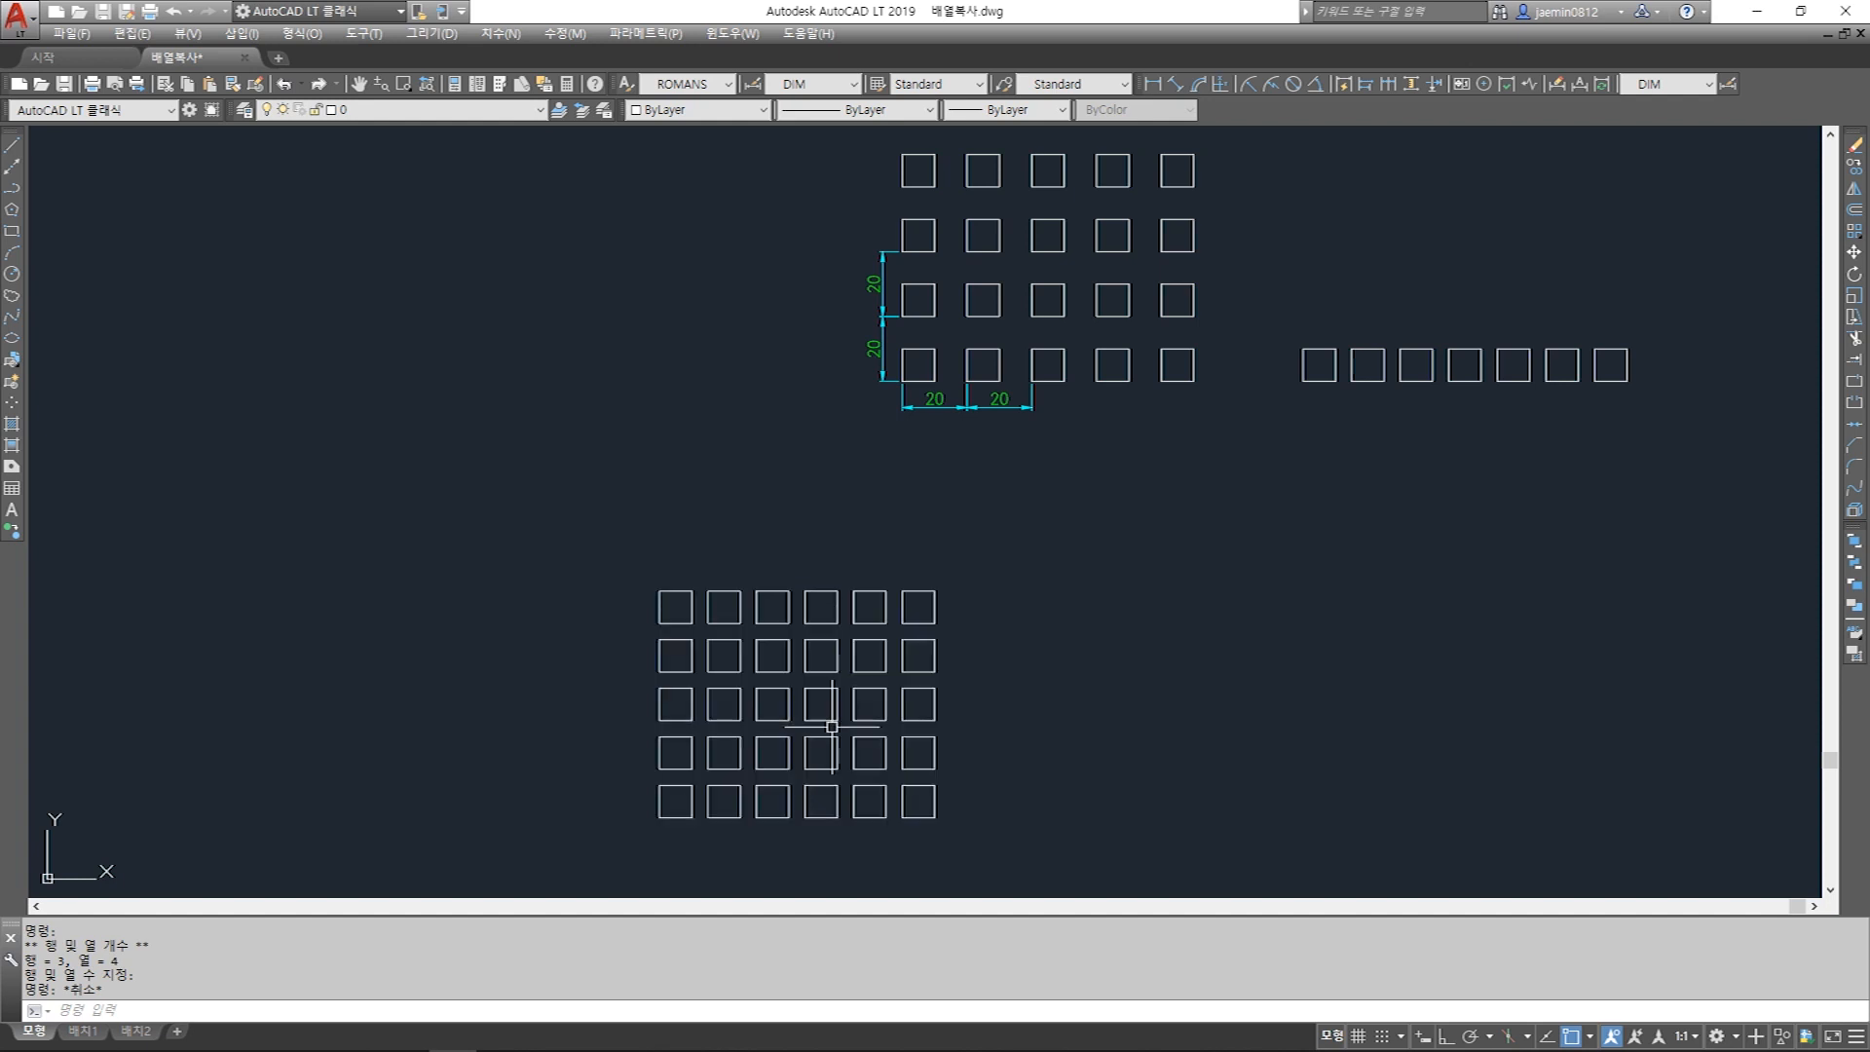
# Explode the 5-row by 6-column array into separate squares.
pyautogui.press('Escape')
pyautogui.write('x')
pyautogui.press('space')
pyautogui.click(1044, 576)
pyautogui.click(828, 662)
pyautogui.press('space')
pyautogui.press('Escape')
# Erase all squares of the exploded array except its upper-right one.
pyautogui.write('e')
pyautogui.press('space')
pyautogui.click(857, 542)
pyautogui.click(651, 811)
pyautogui.press('space')
pyautogui.click(1011, 651)
pyautogui.click(820, 793)
pyautogui.press('space')
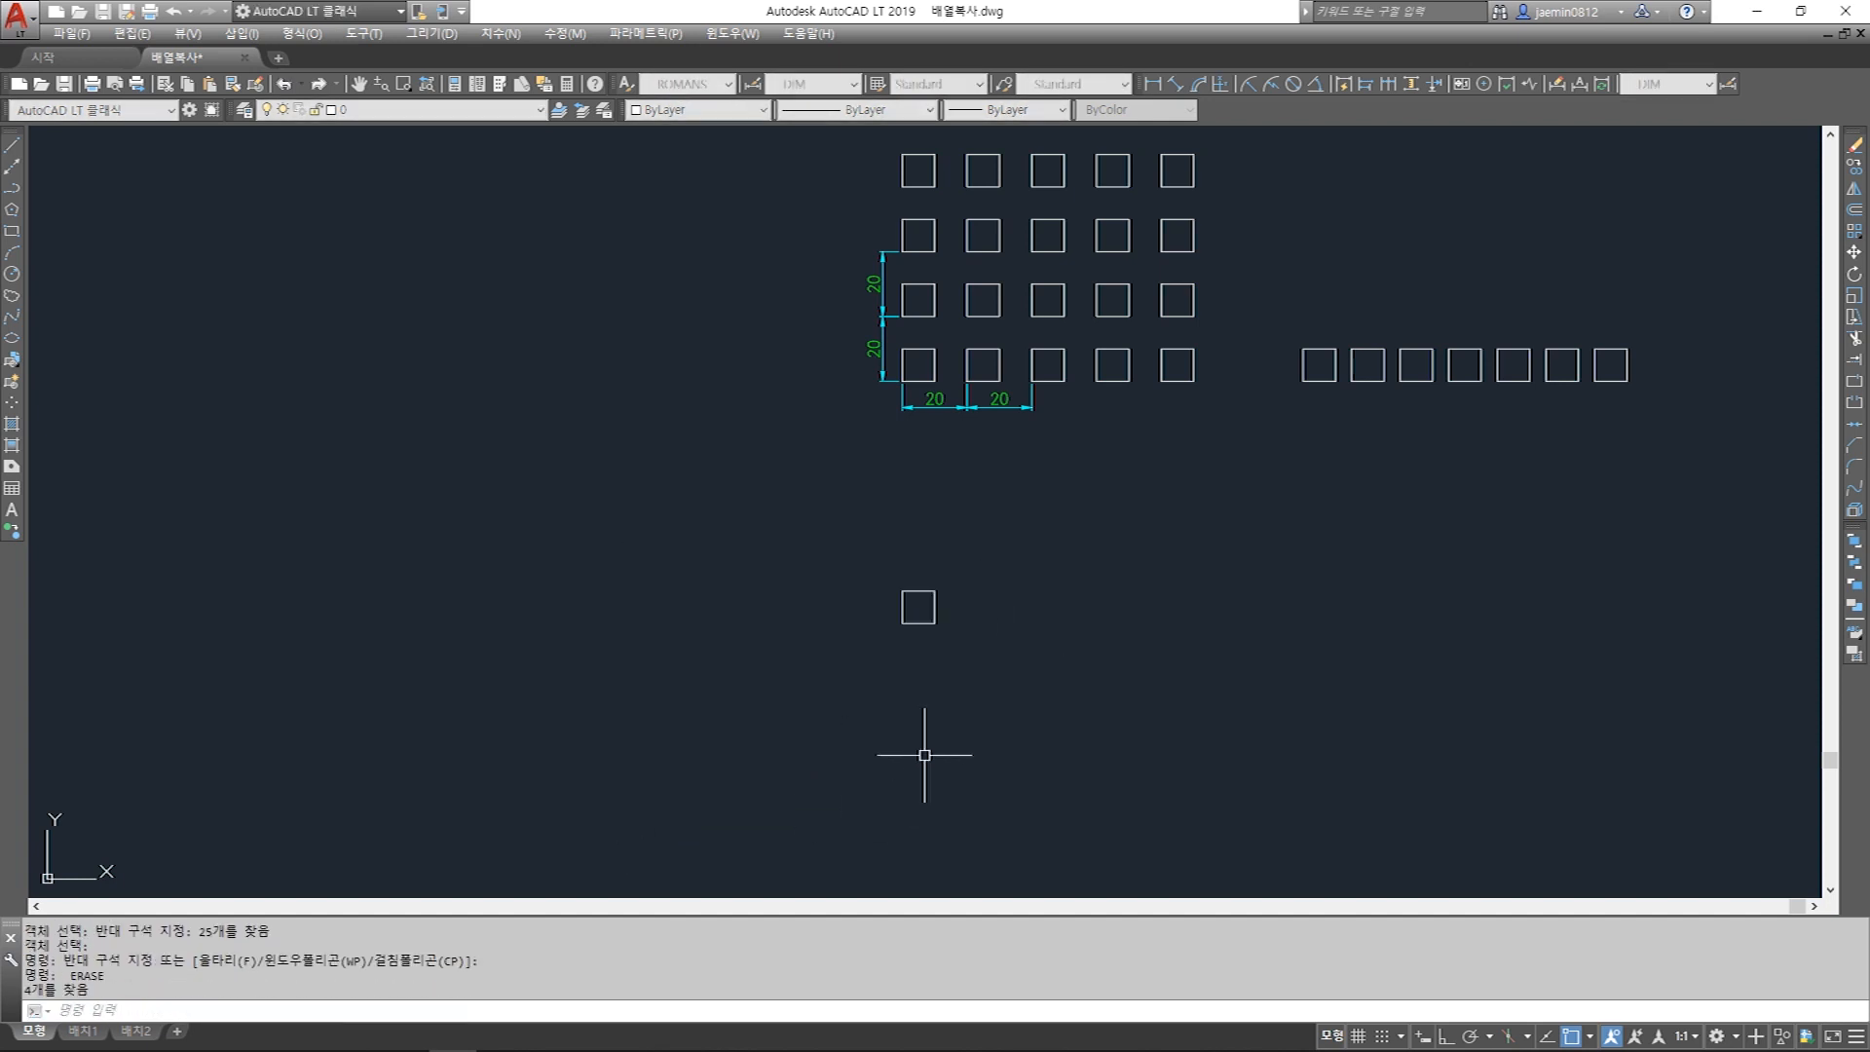
pyautogui.scroll(-4, 1052, 680)
pyautogui.write('e')
pyautogui.press('space')
pyautogui.click(936, 454)
pyautogui.press('Escape')
pyautogui.press('Escape')
pyautogui.write('m,')
pyautogui.press('space')
pyautogui.click(934, 455)
pyautogui.press('Escape')
pyautogui.press('Escape')
# Move the square arrays, their dimensions and the single square sideways toward the drawing frame, leaving the title text in place.
pyautogui.write('m')
pyautogui.press('space')
pyautogui.click(870, 375)
pyautogui.click(1402, 824)
pyautogui.press('space')
pyautogui.click(1173, 690)
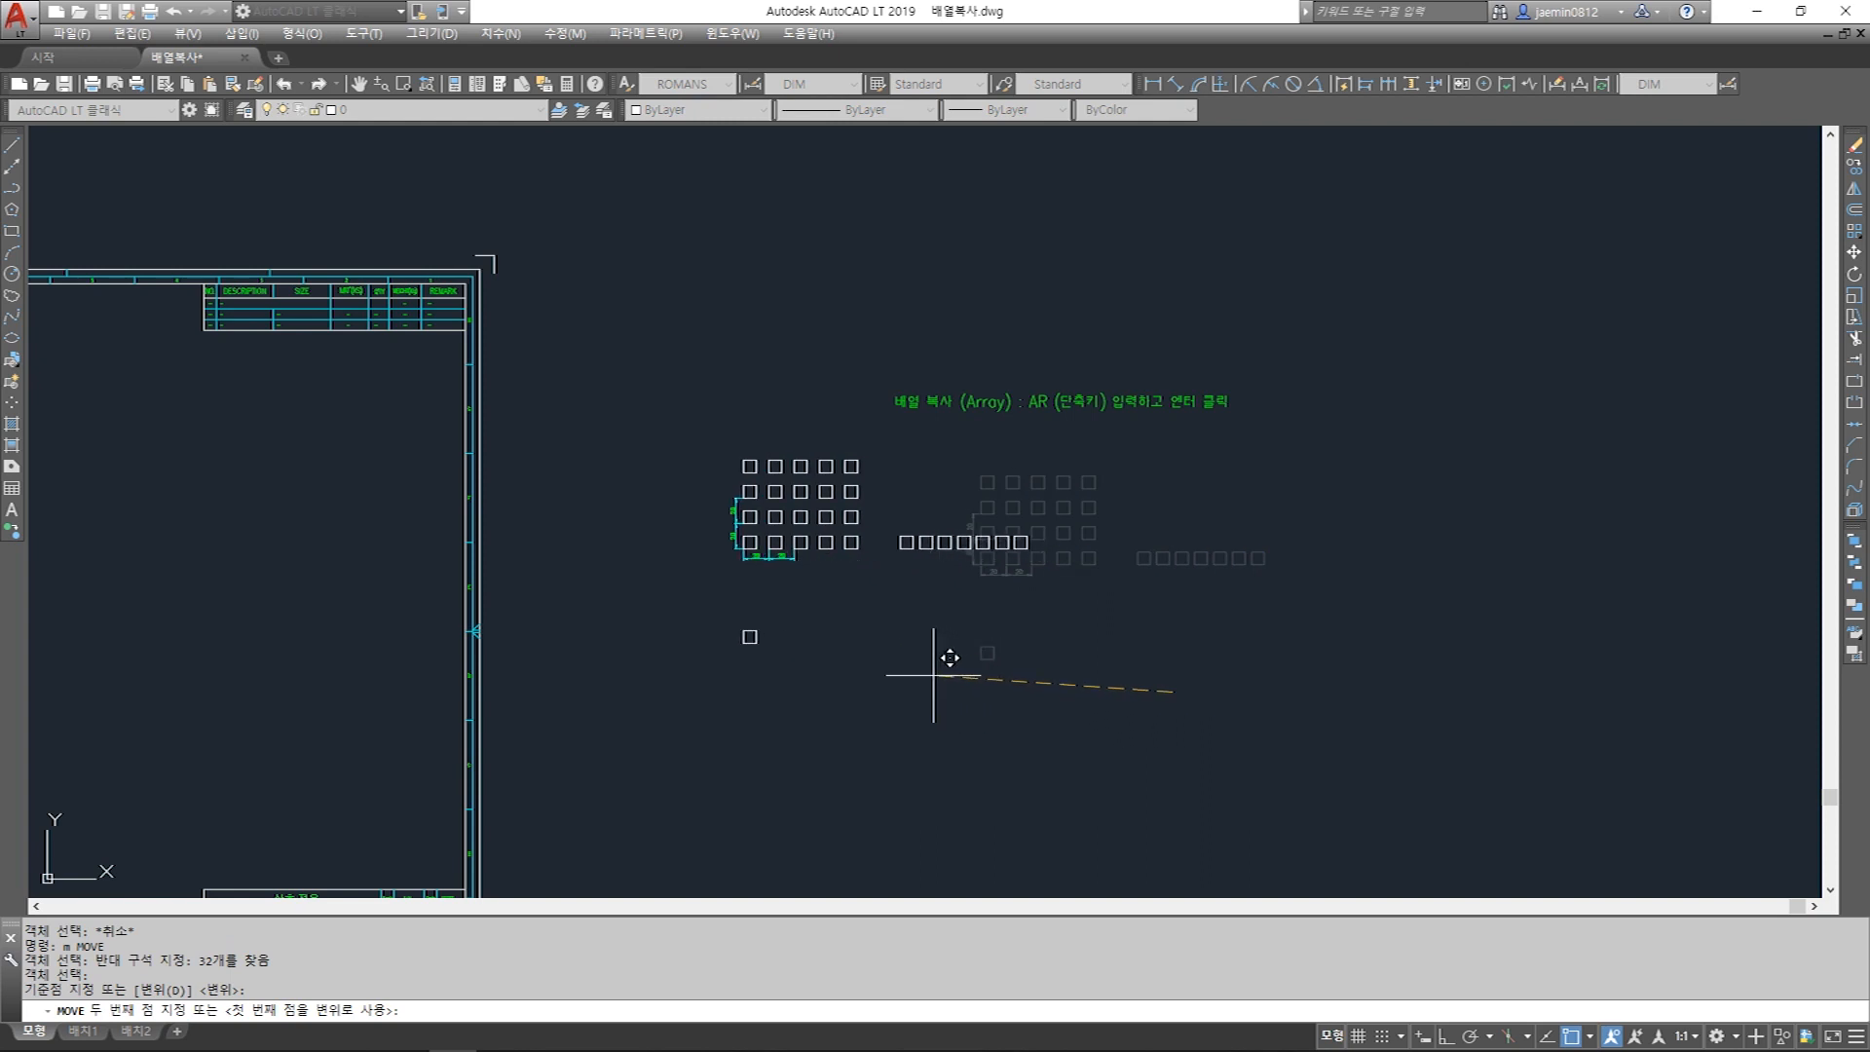
pyautogui.press('Escape')
# Draw a circle of diameter 100 in the empty area beside the single row of squares.
pyautogui.scroll(5, 935, 633)
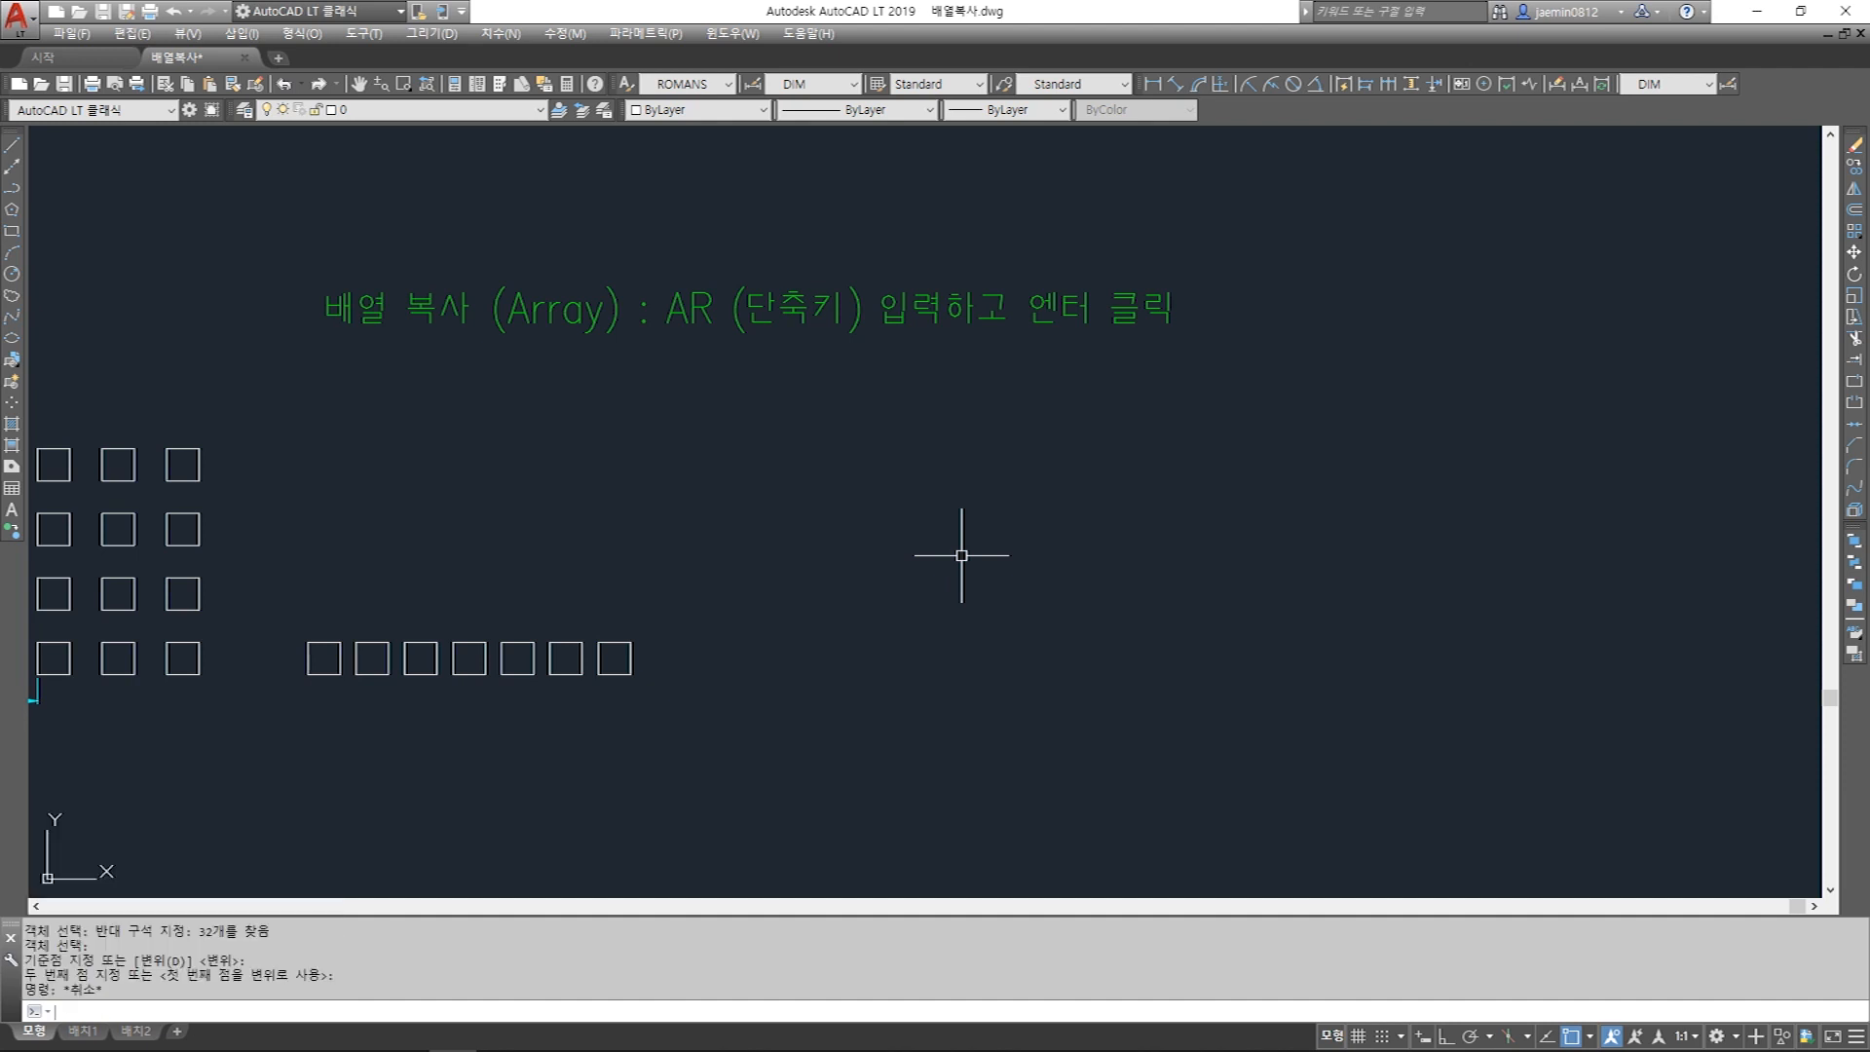
pyautogui.write('c')
pyautogui.press('Return')
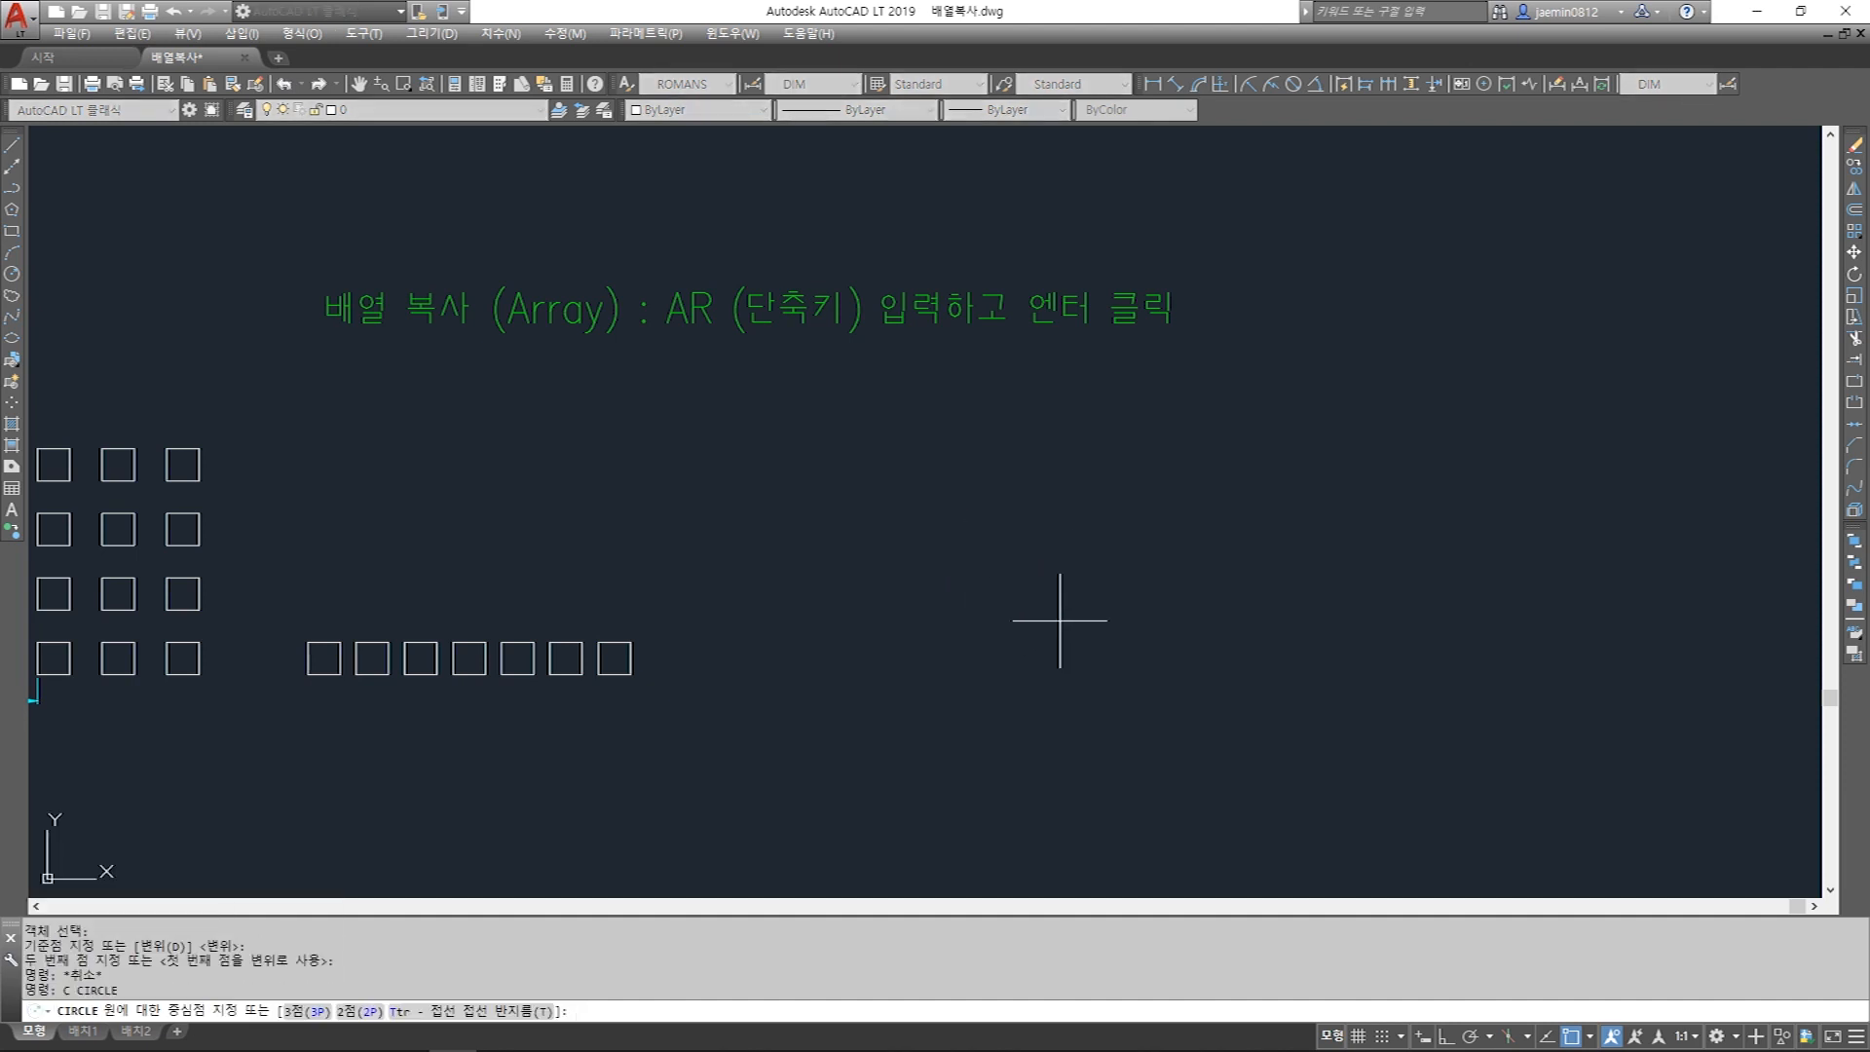
pyautogui.click(1060, 621)
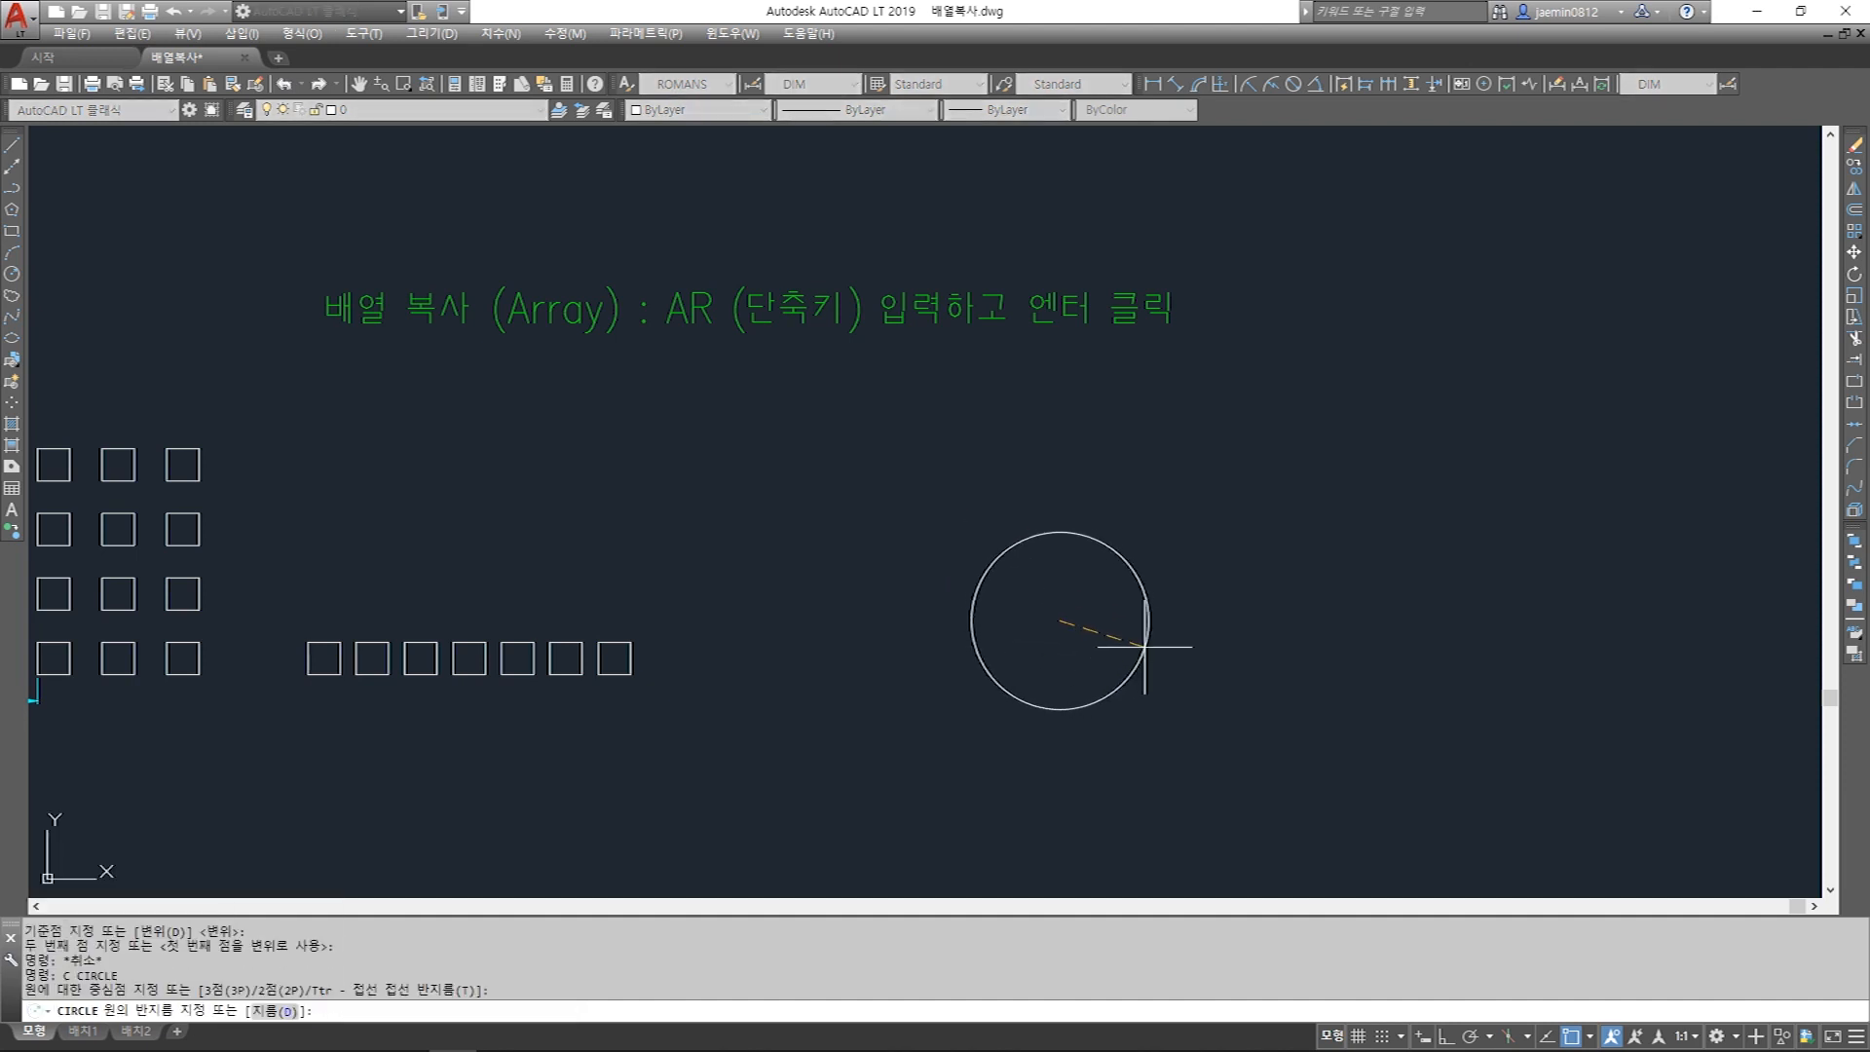
pyautogui.write('d')
pyautogui.press('Return')
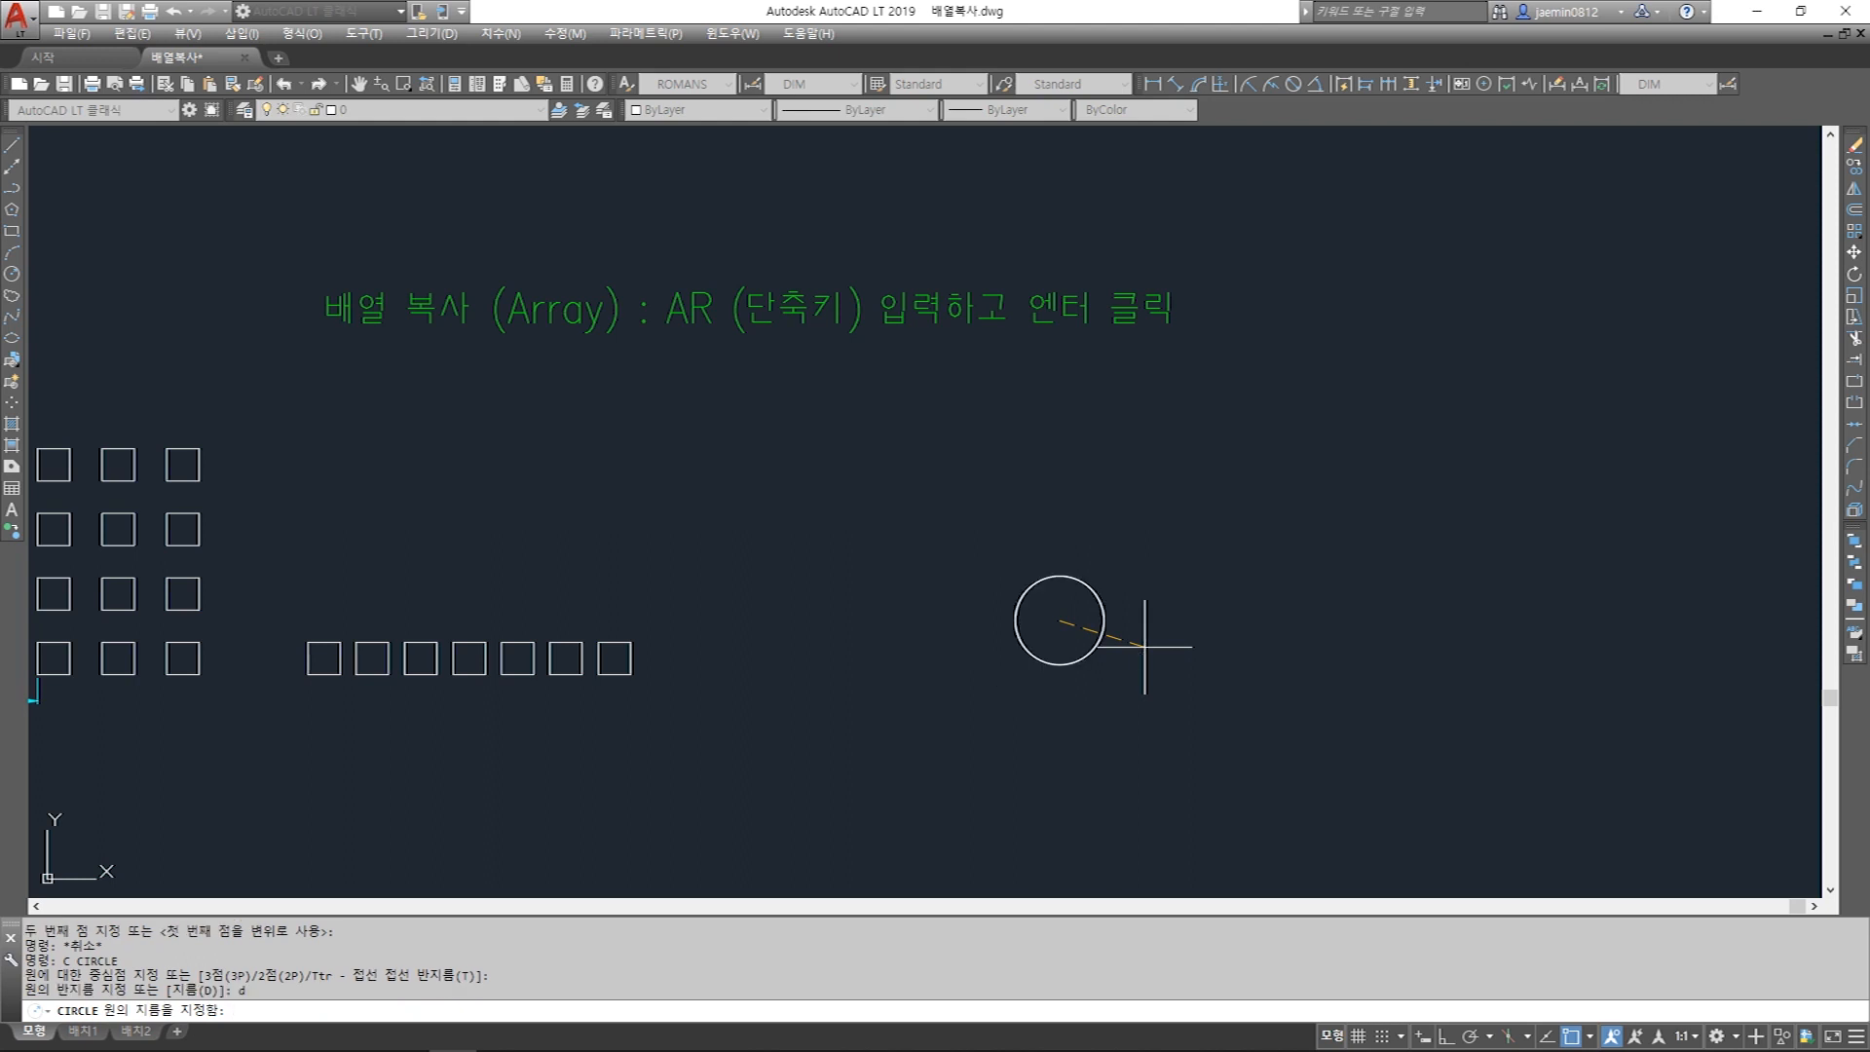
pyautogui.write('100')
pyautogui.press('Return')
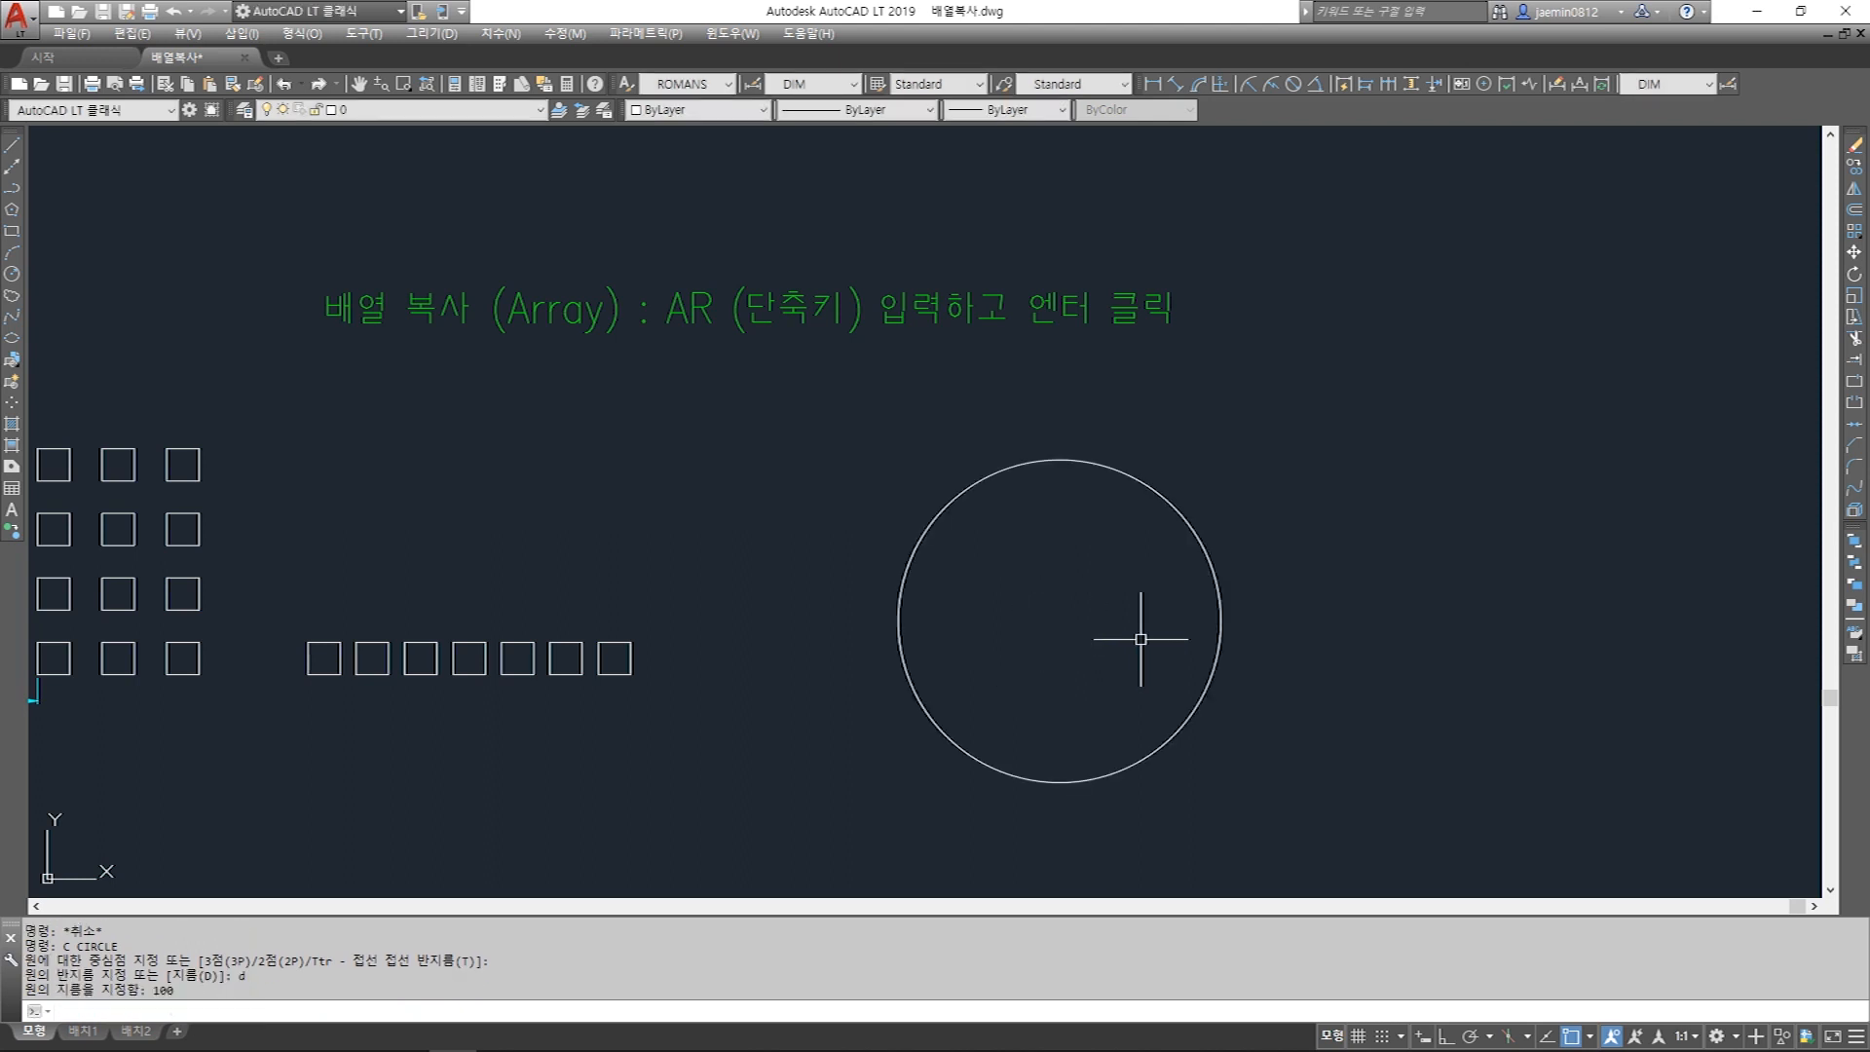
# Assign the large circle to the red centre-line layer and deselect it.
pyautogui.press('Escape')
pyautogui.click(1166, 432)
pyautogui.click(1114, 485)
pyautogui.click(449, 115)
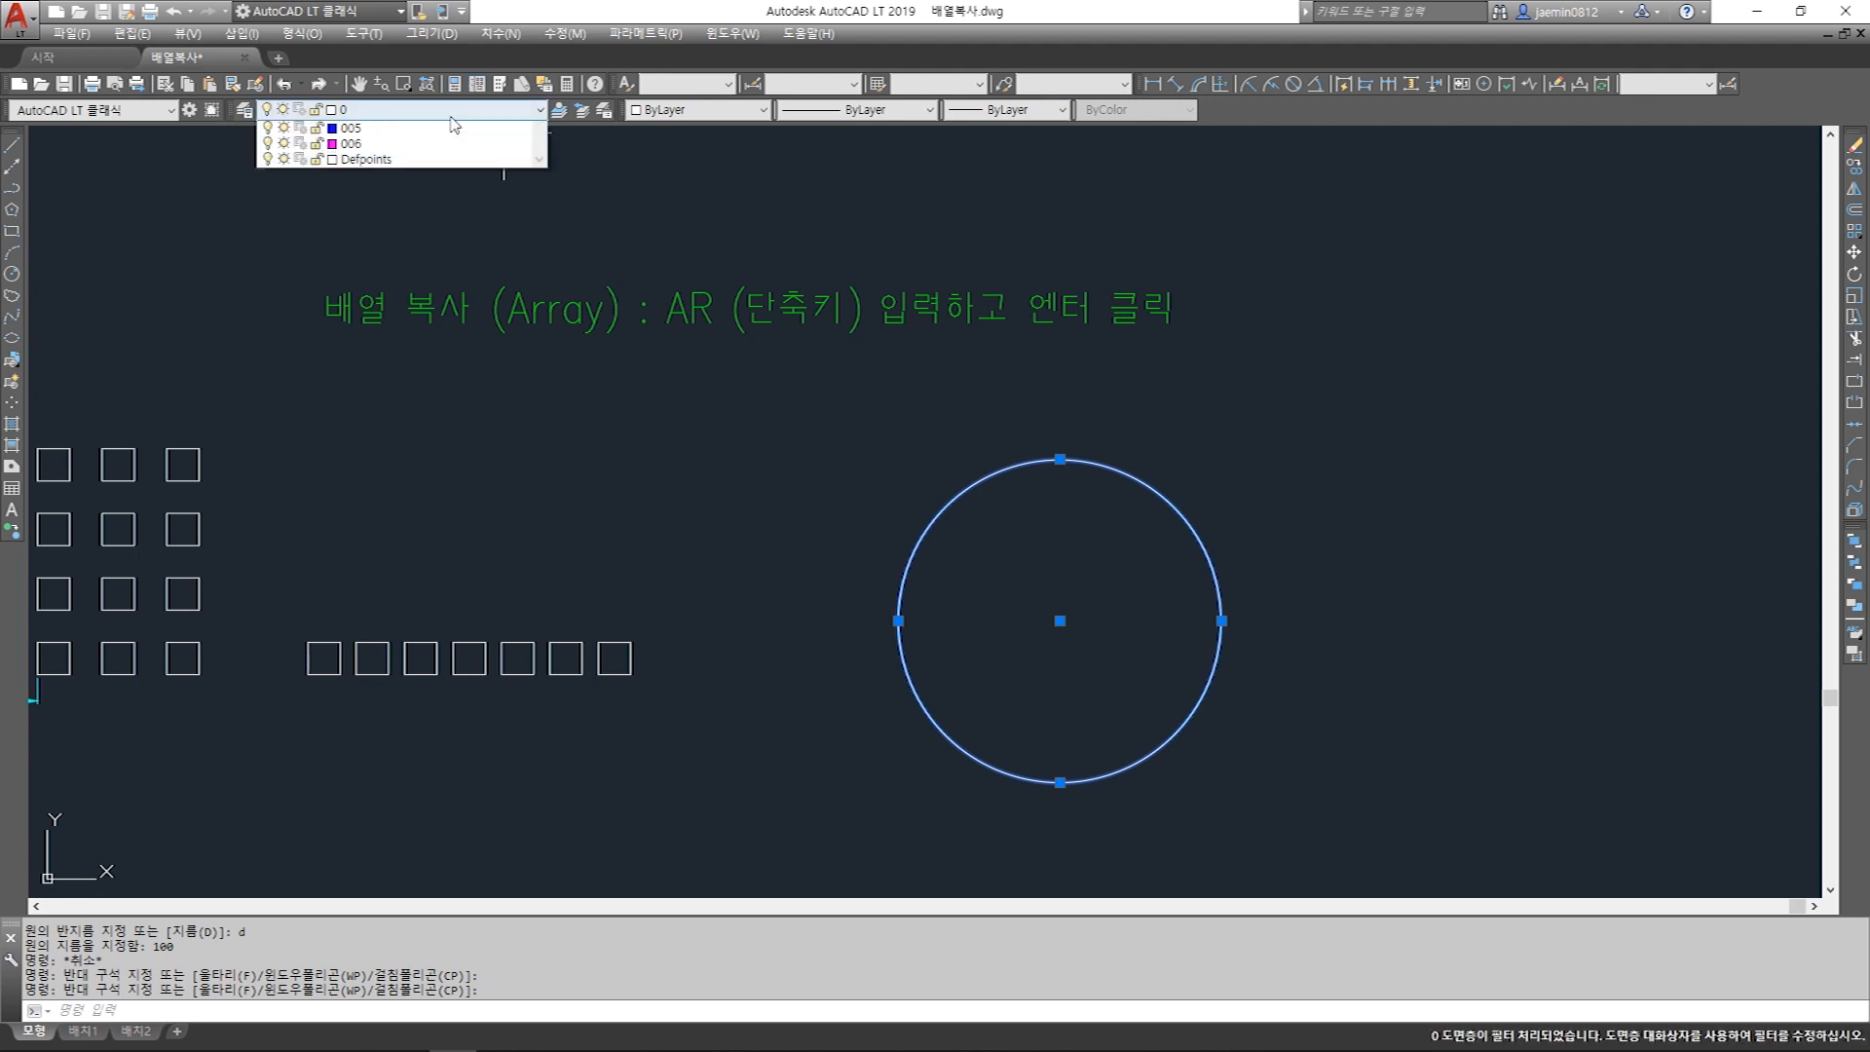
pyautogui.click(390, 147)
pyautogui.press('Escape')
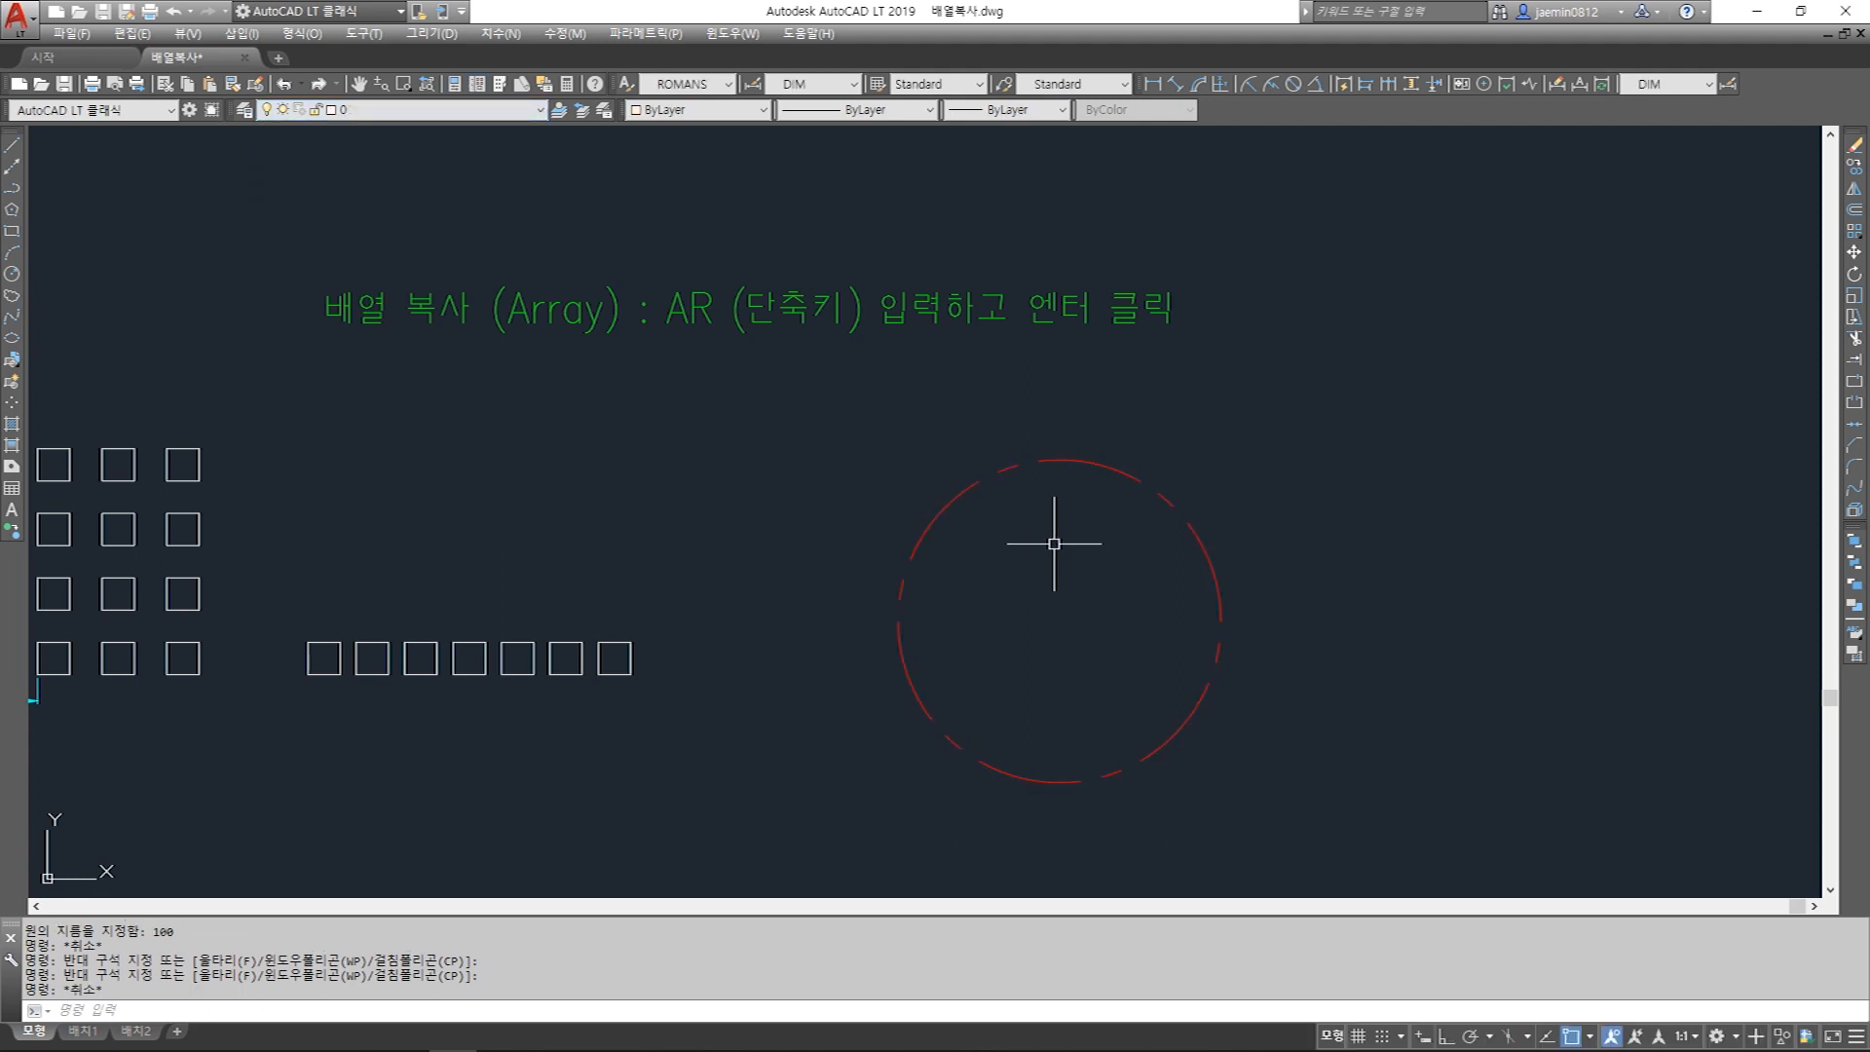
# Draw a circle of diameter 15 centred on the top quadrant of the large dashed circle.
pyautogui.write('c')
pyautogui.press('Return')
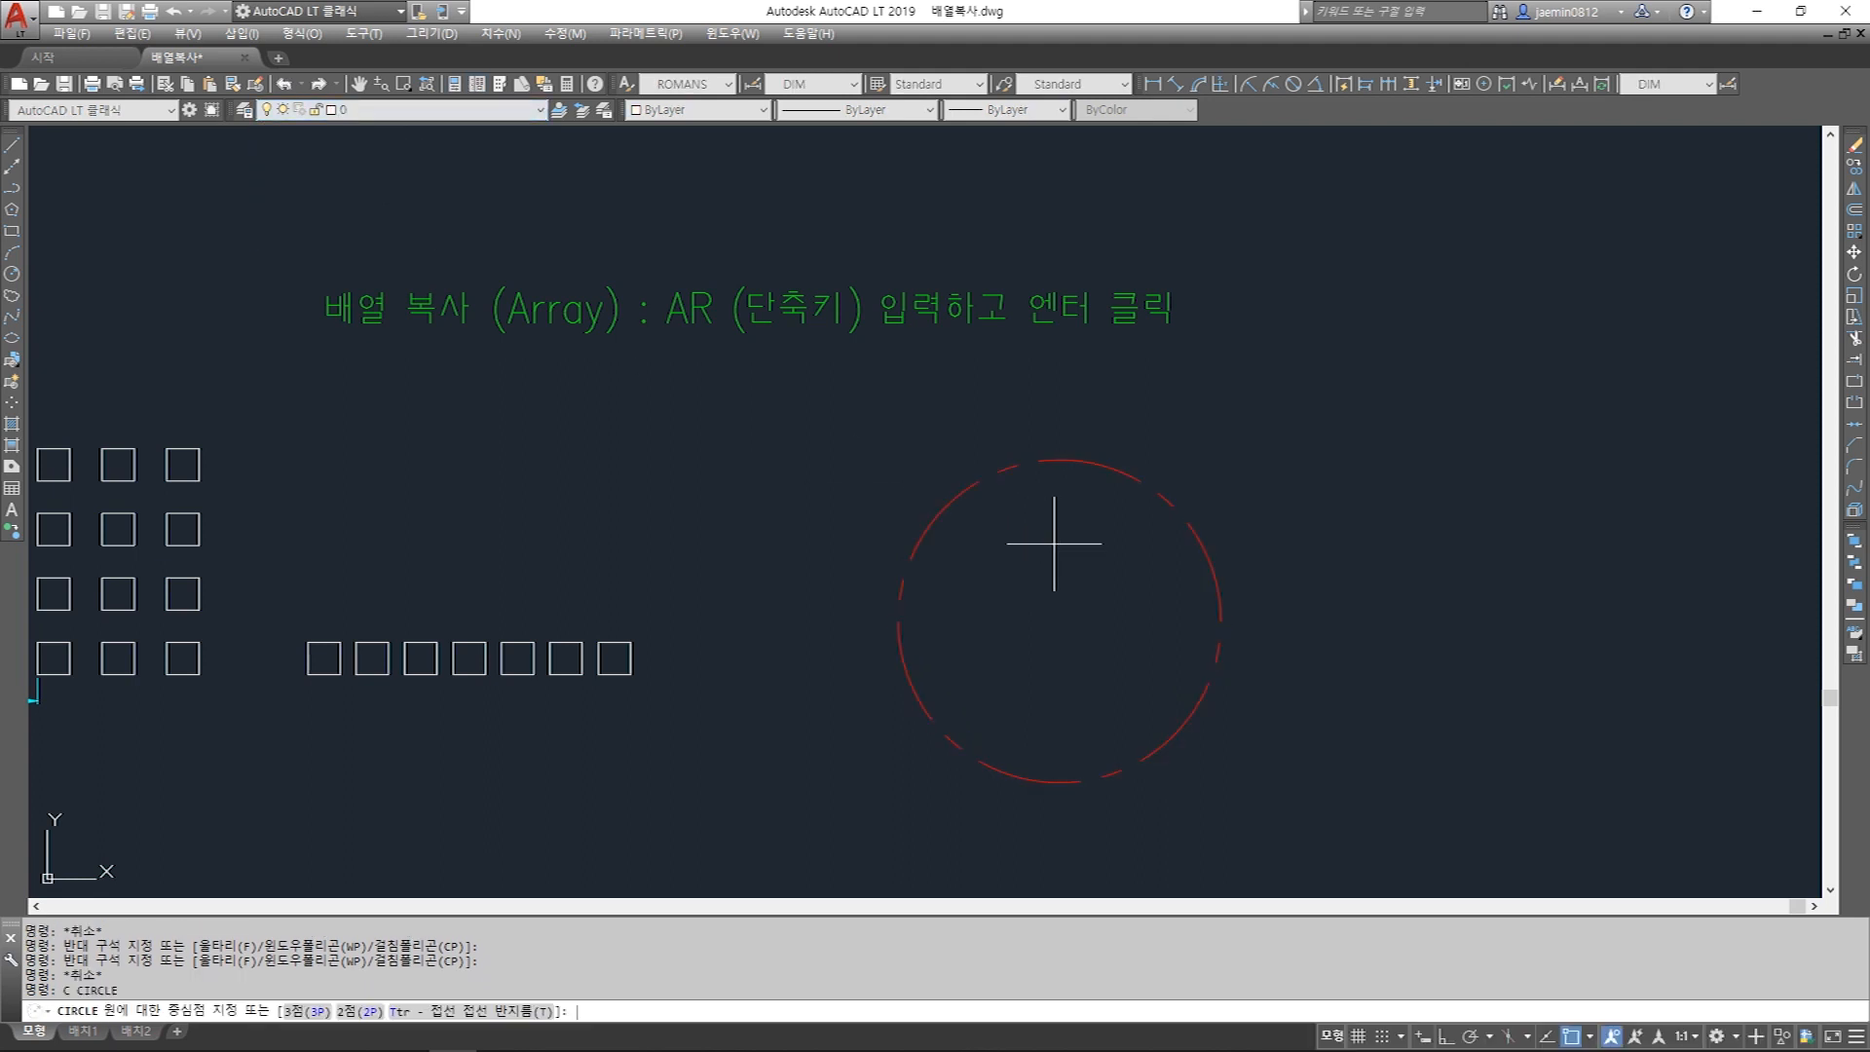
pyautogui.click(1060, 459)
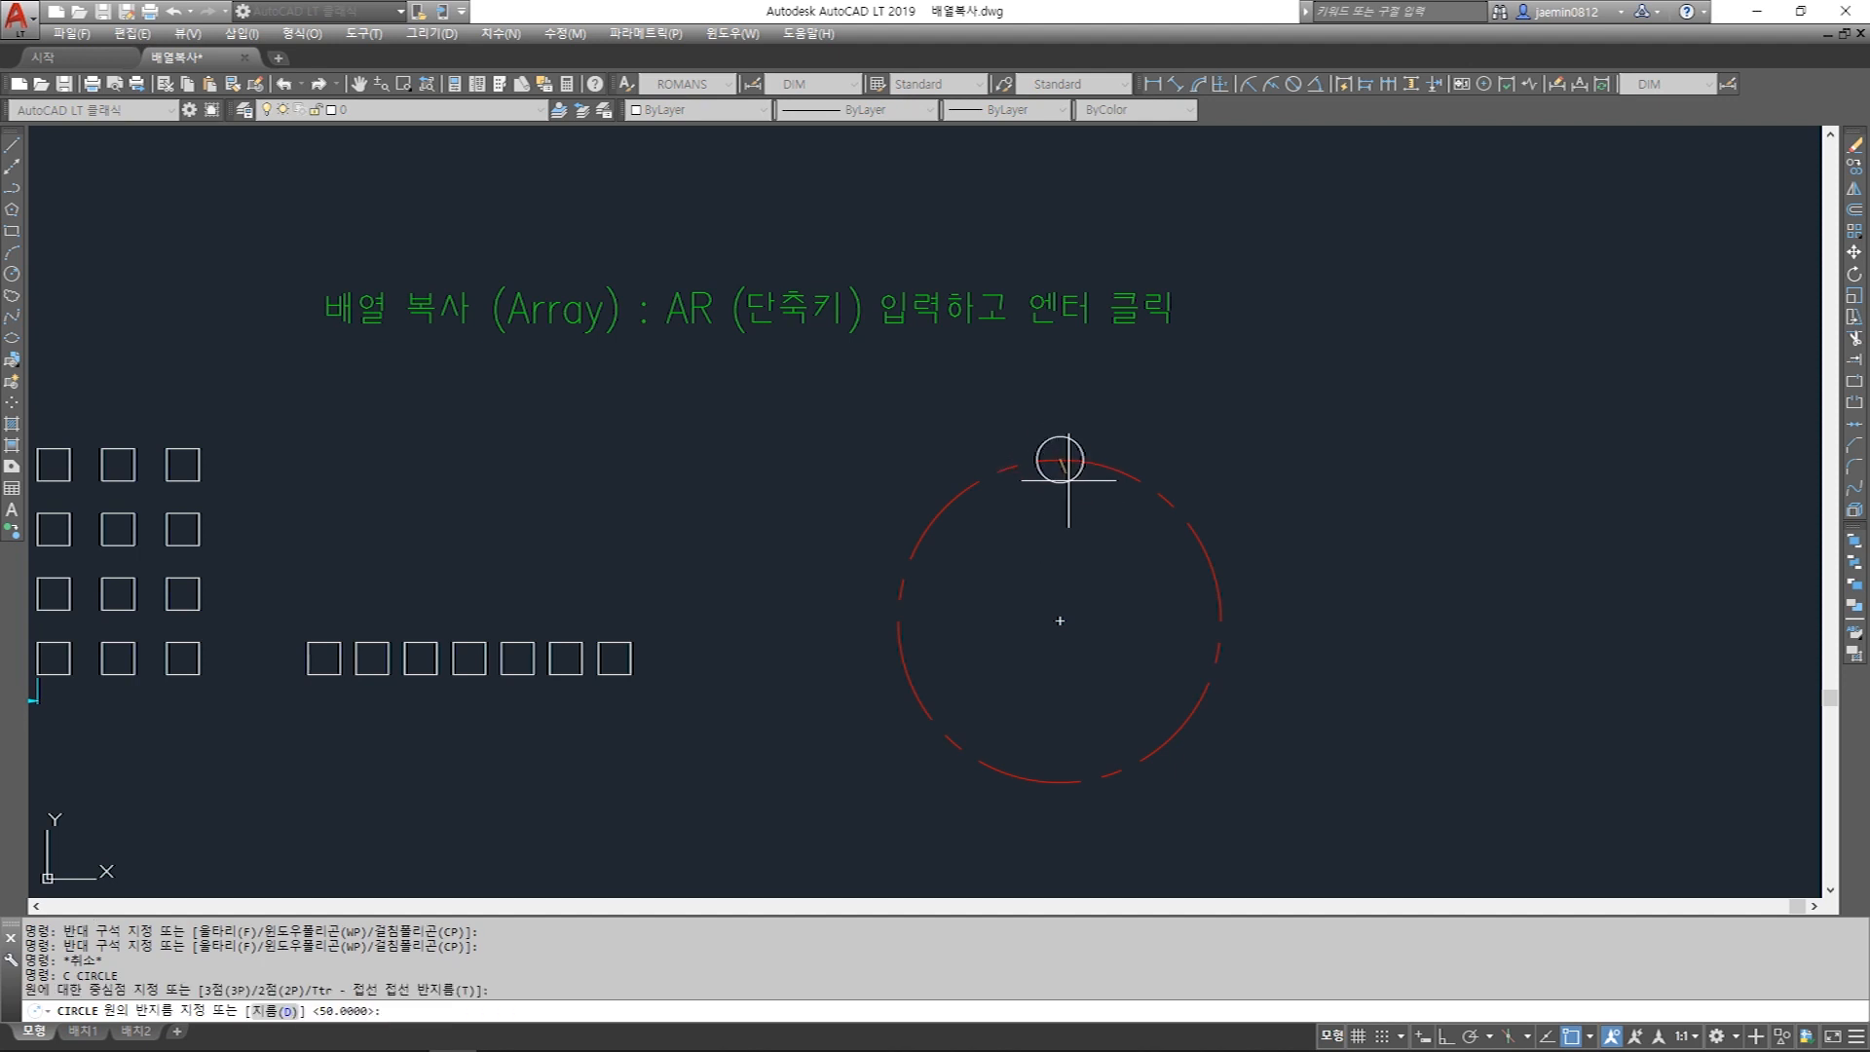
pyautogui.write('d')
pyautogui.press('Return')
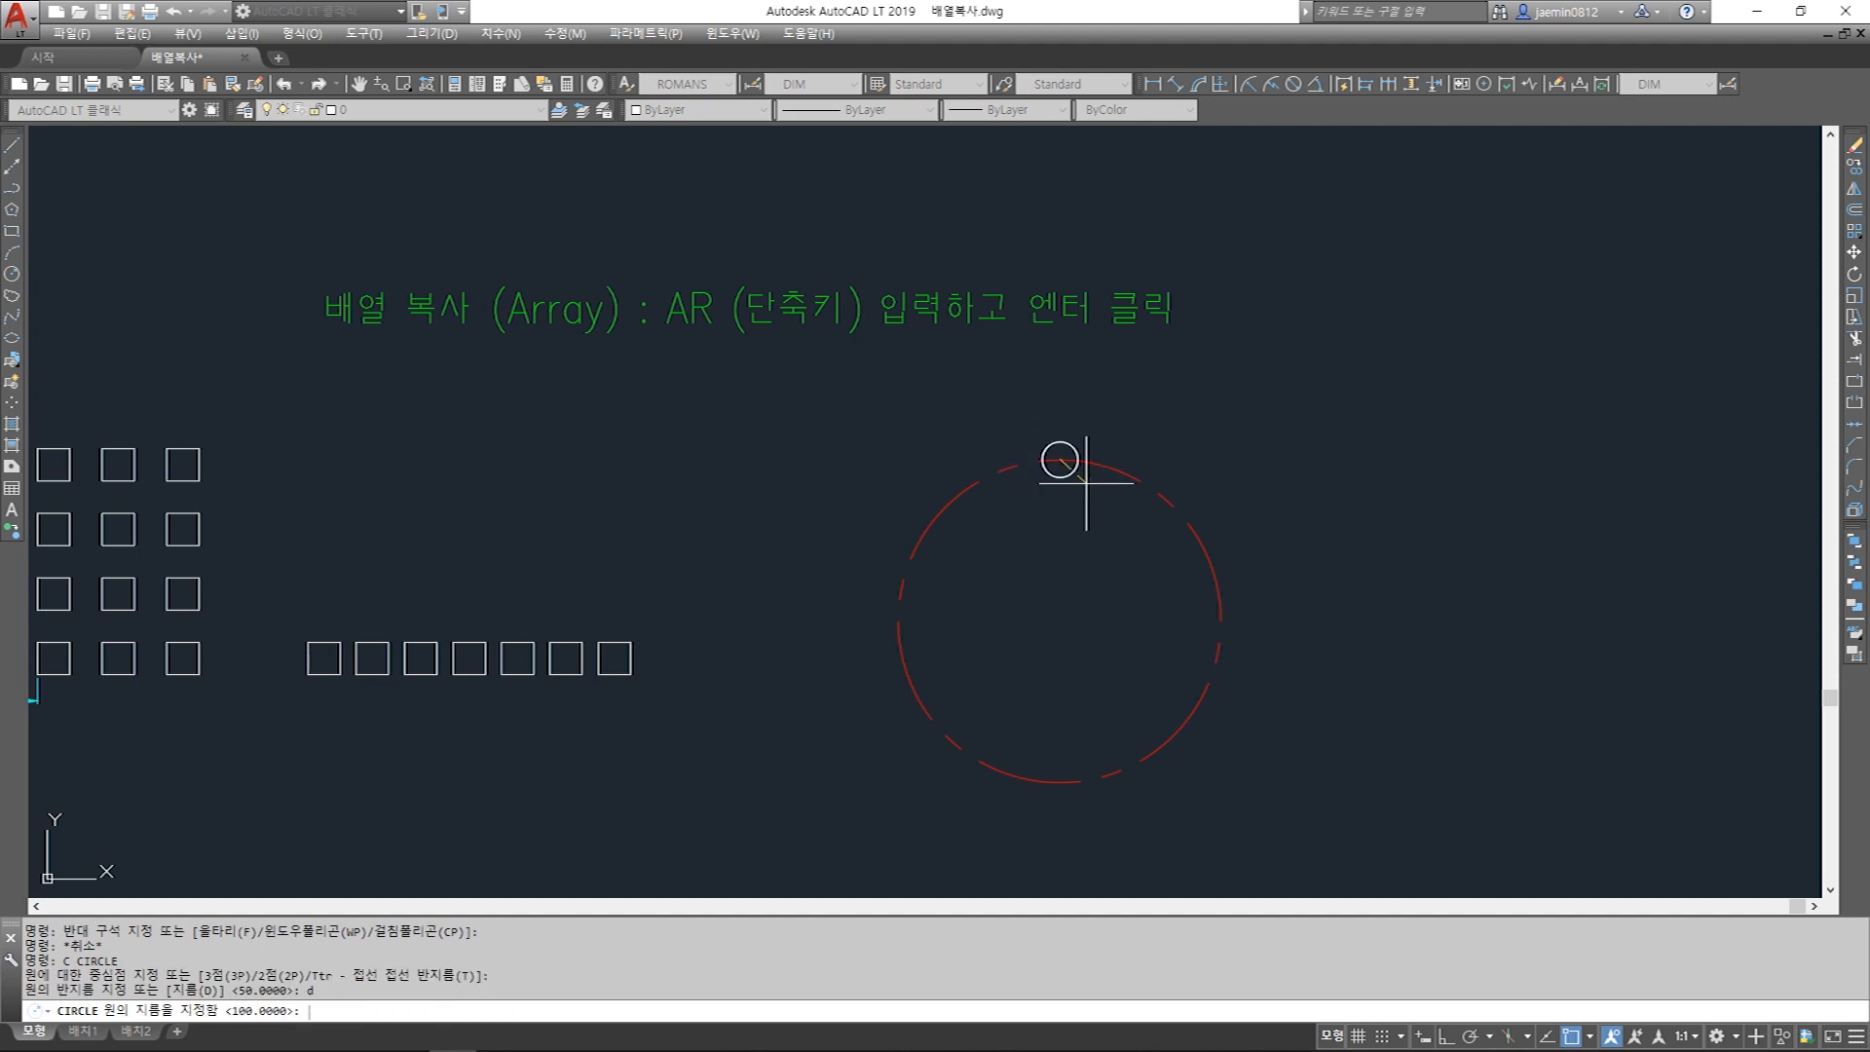
pyautogui.write('15')
pyautogui.press('Return')
pyautogui.press('Escape')
# Add a horizontal linear dimension across the small circle between its side quadrants.
pyautogui.write('aqa')
pyautogui.press('Return')
pyautogui.press('Escape')
pyautogui.write('aa')
pyautogui.press('Return')
pyautogui.click(1035, 459)
pyautogui.click(1084, 459)
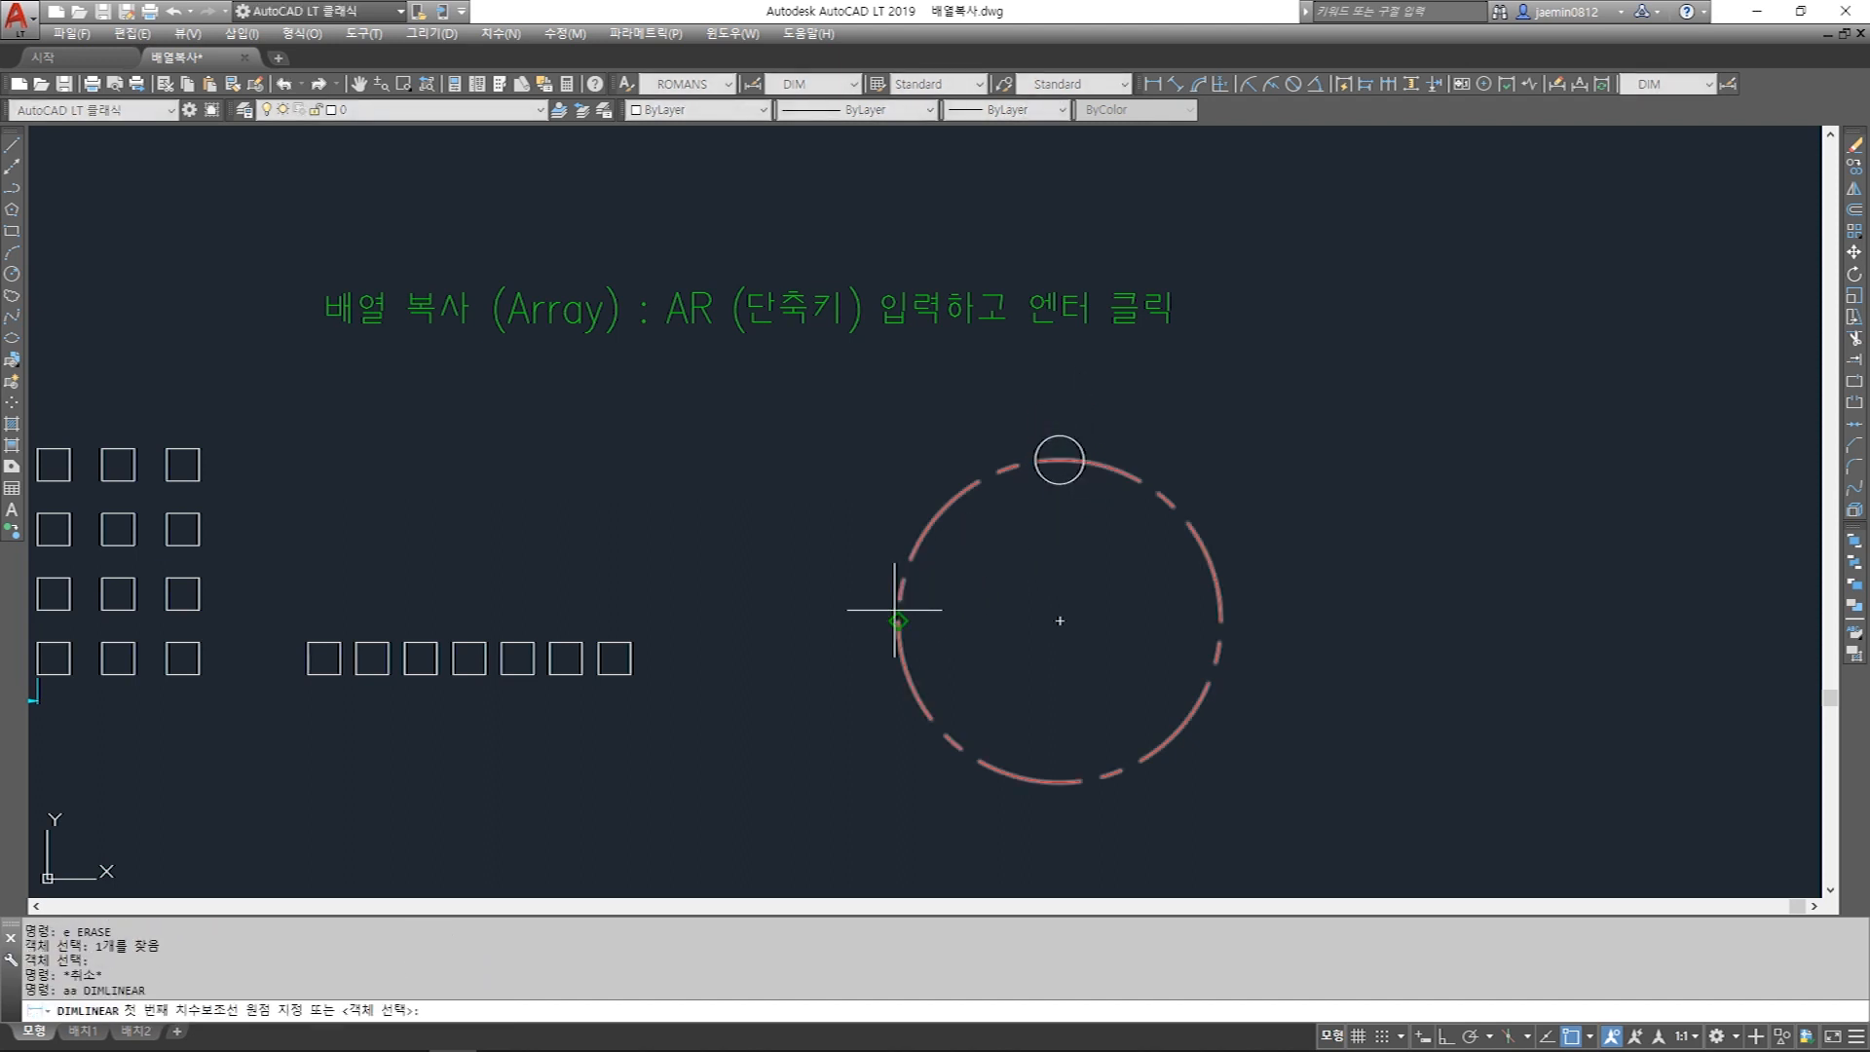
# Add a horizontal linear dimension across the large dashed circle between its side quadrants.
pyautogui.click(897, 620)
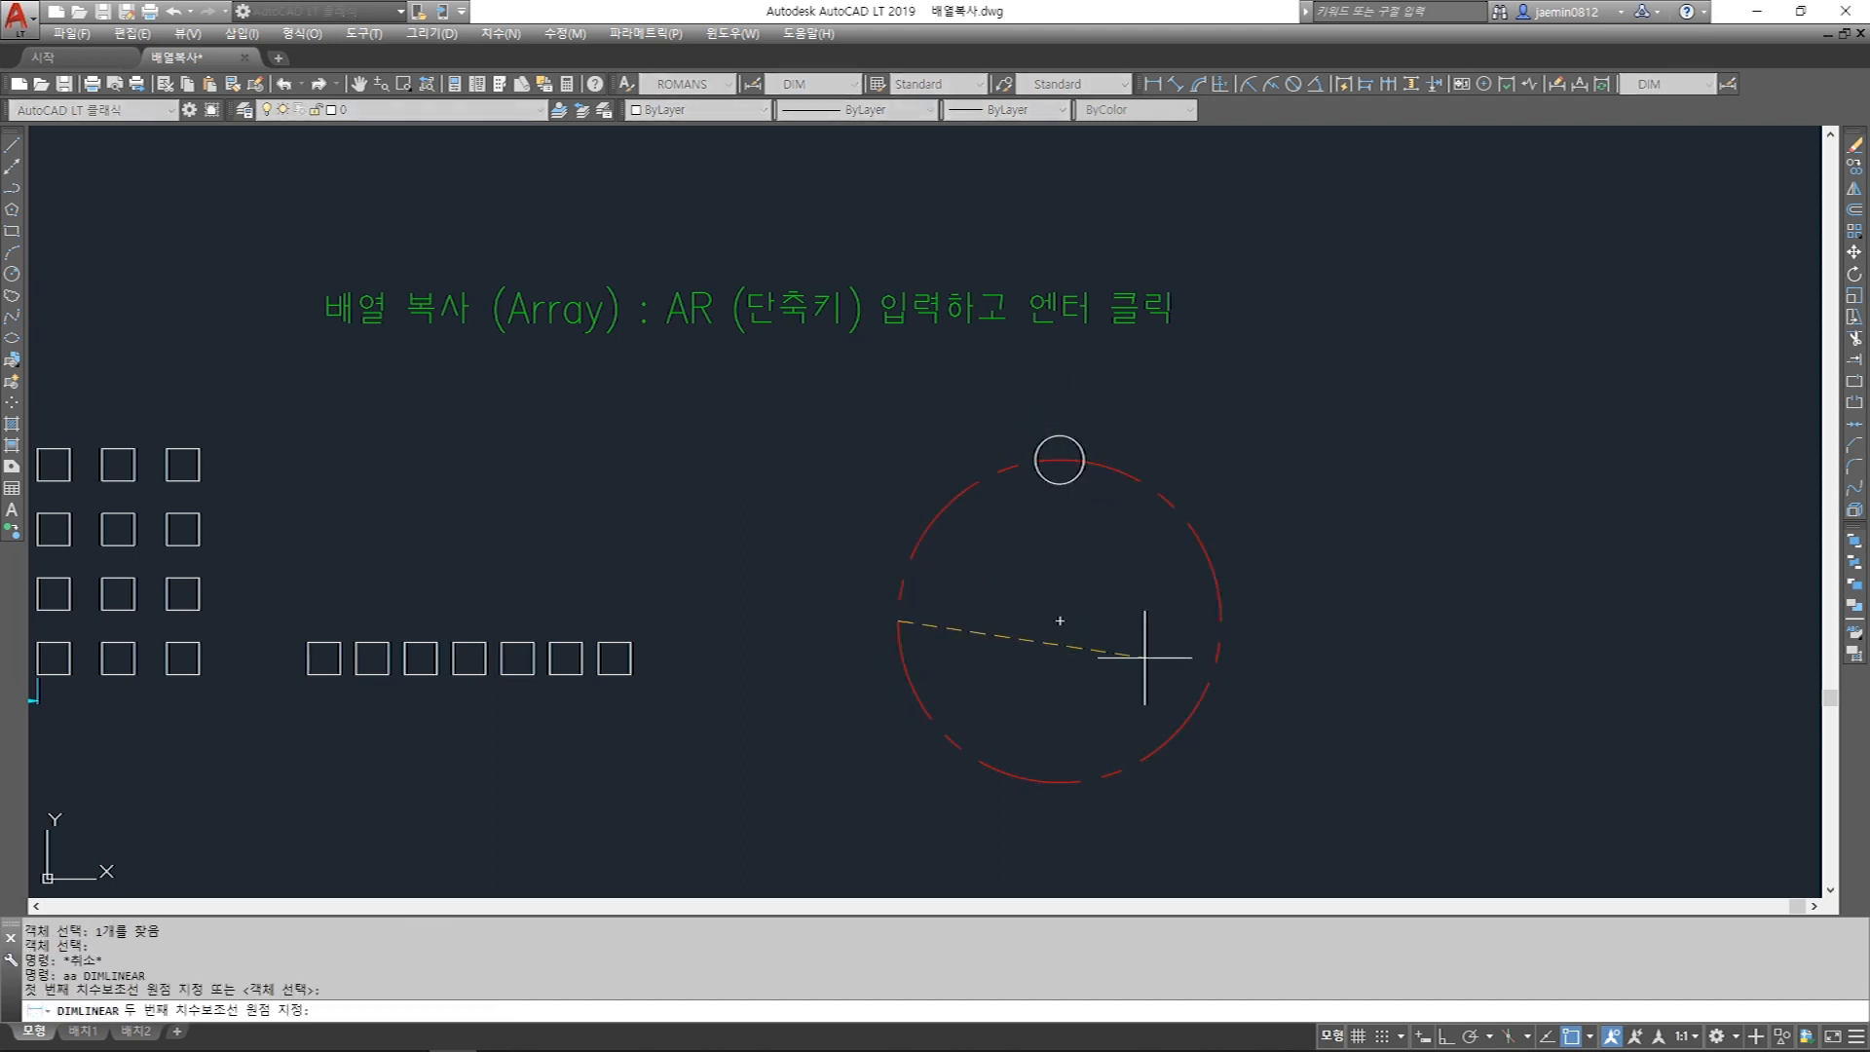
pyautogui.click(1221, 620)
pyautogui.click(1206, 590)
pyautogui.scroll(2, 1091, 604)
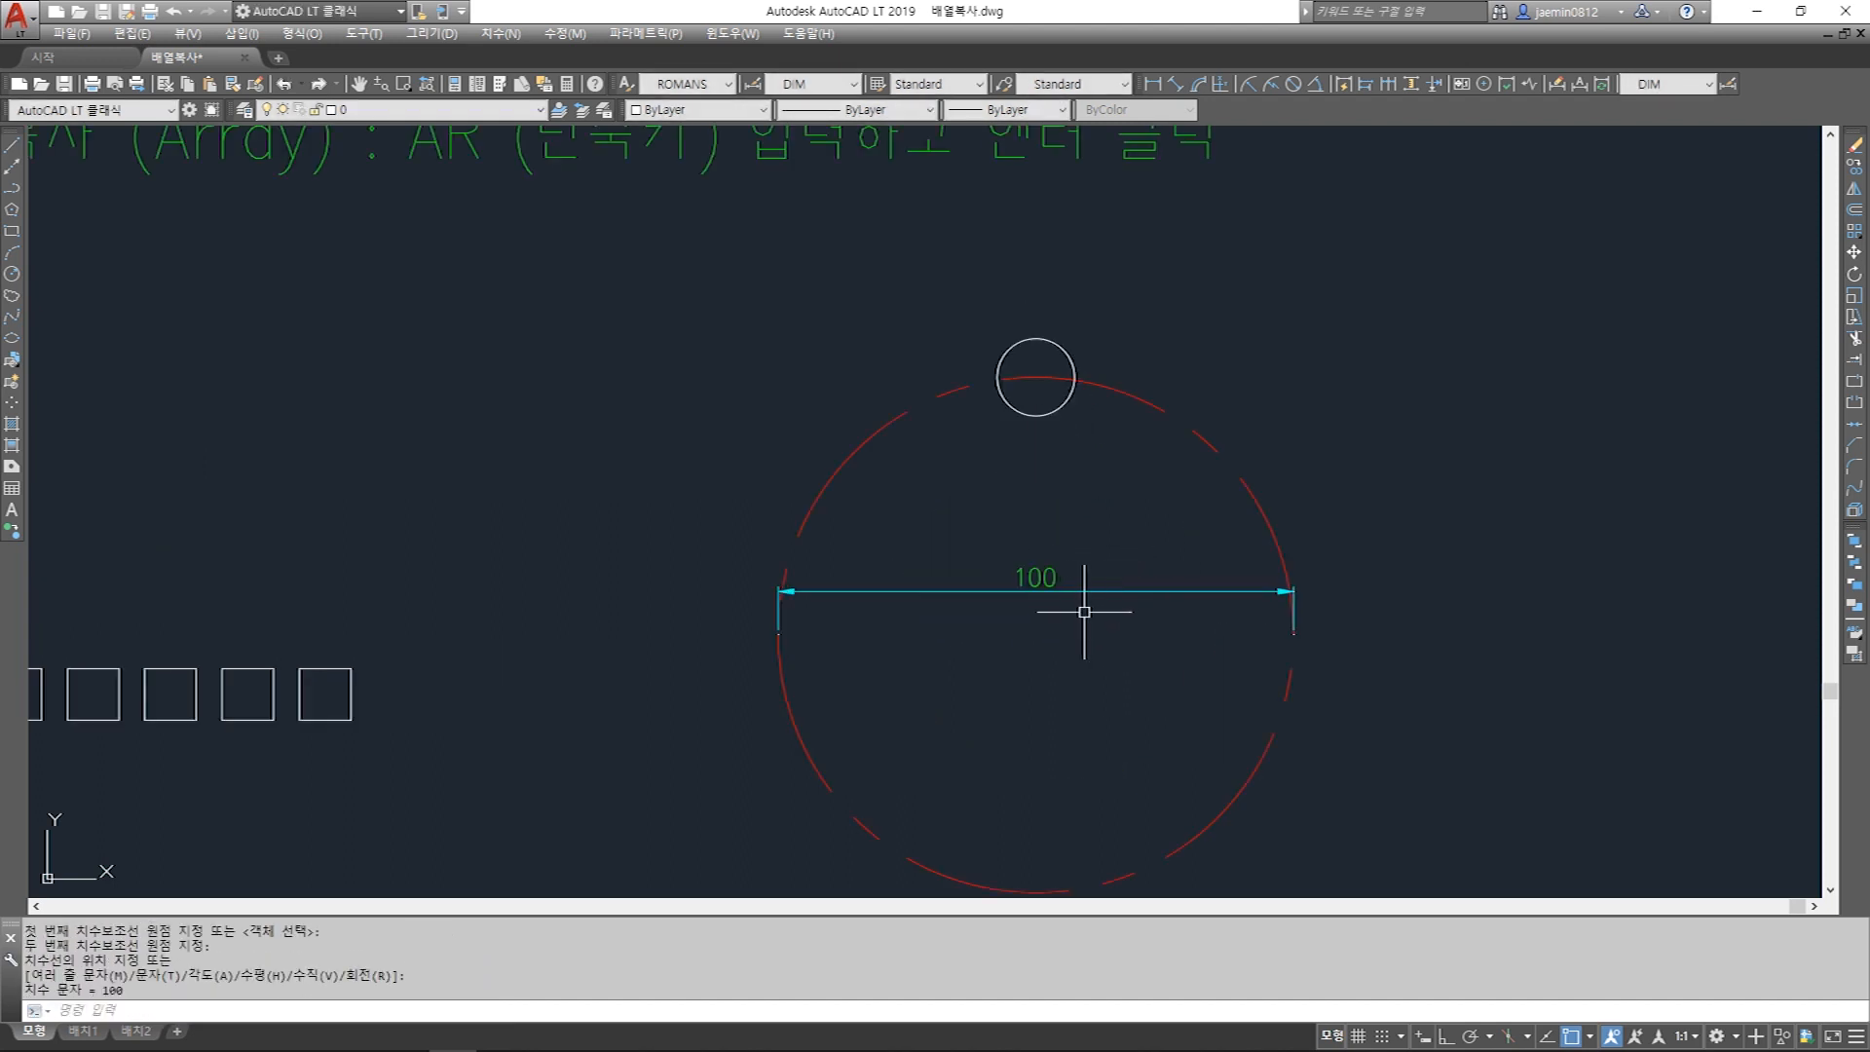
# Erase the linear dimension inside the large dashed circle.
pyautogui.press('Escape')
pyautogui.write('e')
pyautogui.press('Return')
pyautogui.click(1127, 551)
pyautogui.click(1084, 611)
pyautogui.press('Return')
pyautogui.press('Escape')
pyautogui.scroll(-2, 1076, 516)
pyautogui.moveTo(1078, 519); pyautogui.dragTo(1078, 474, button='middle')
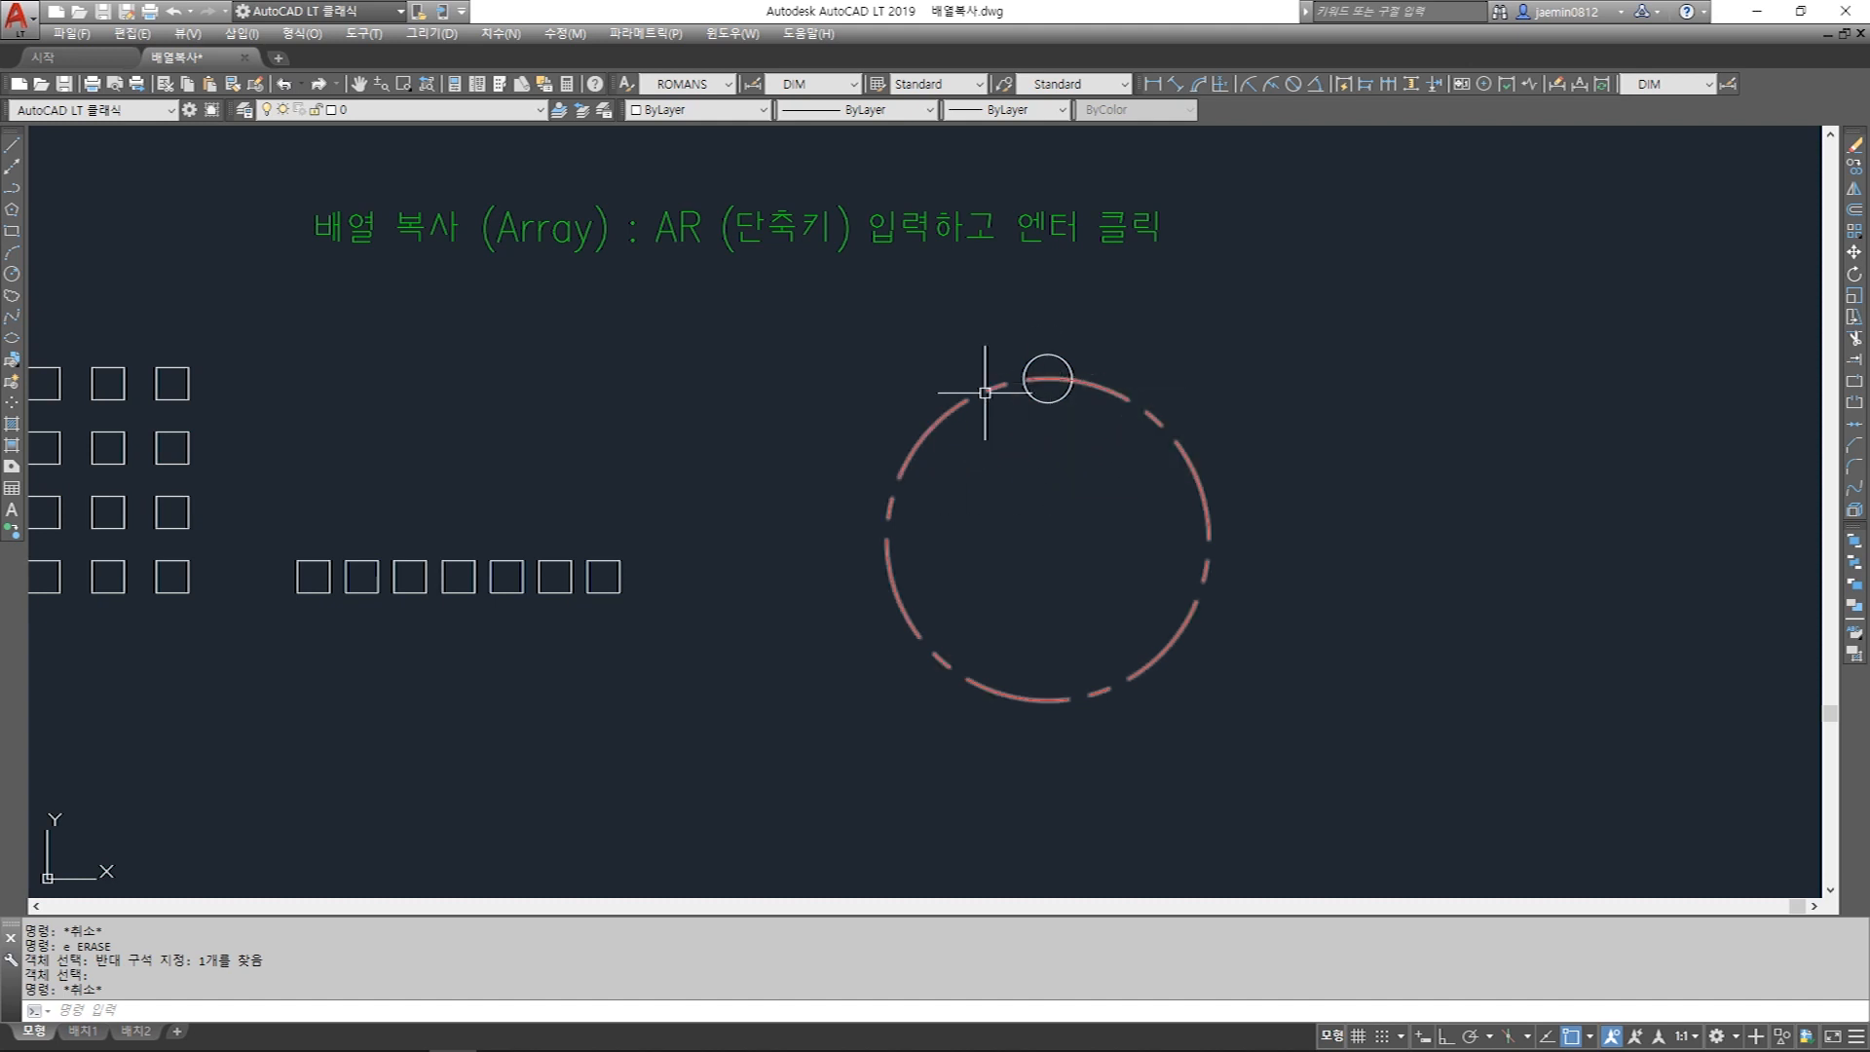
# Create a polar array of the small circle about the large circle's centre, with the number of items set to 8.
pyautogui.click(1049, 374)
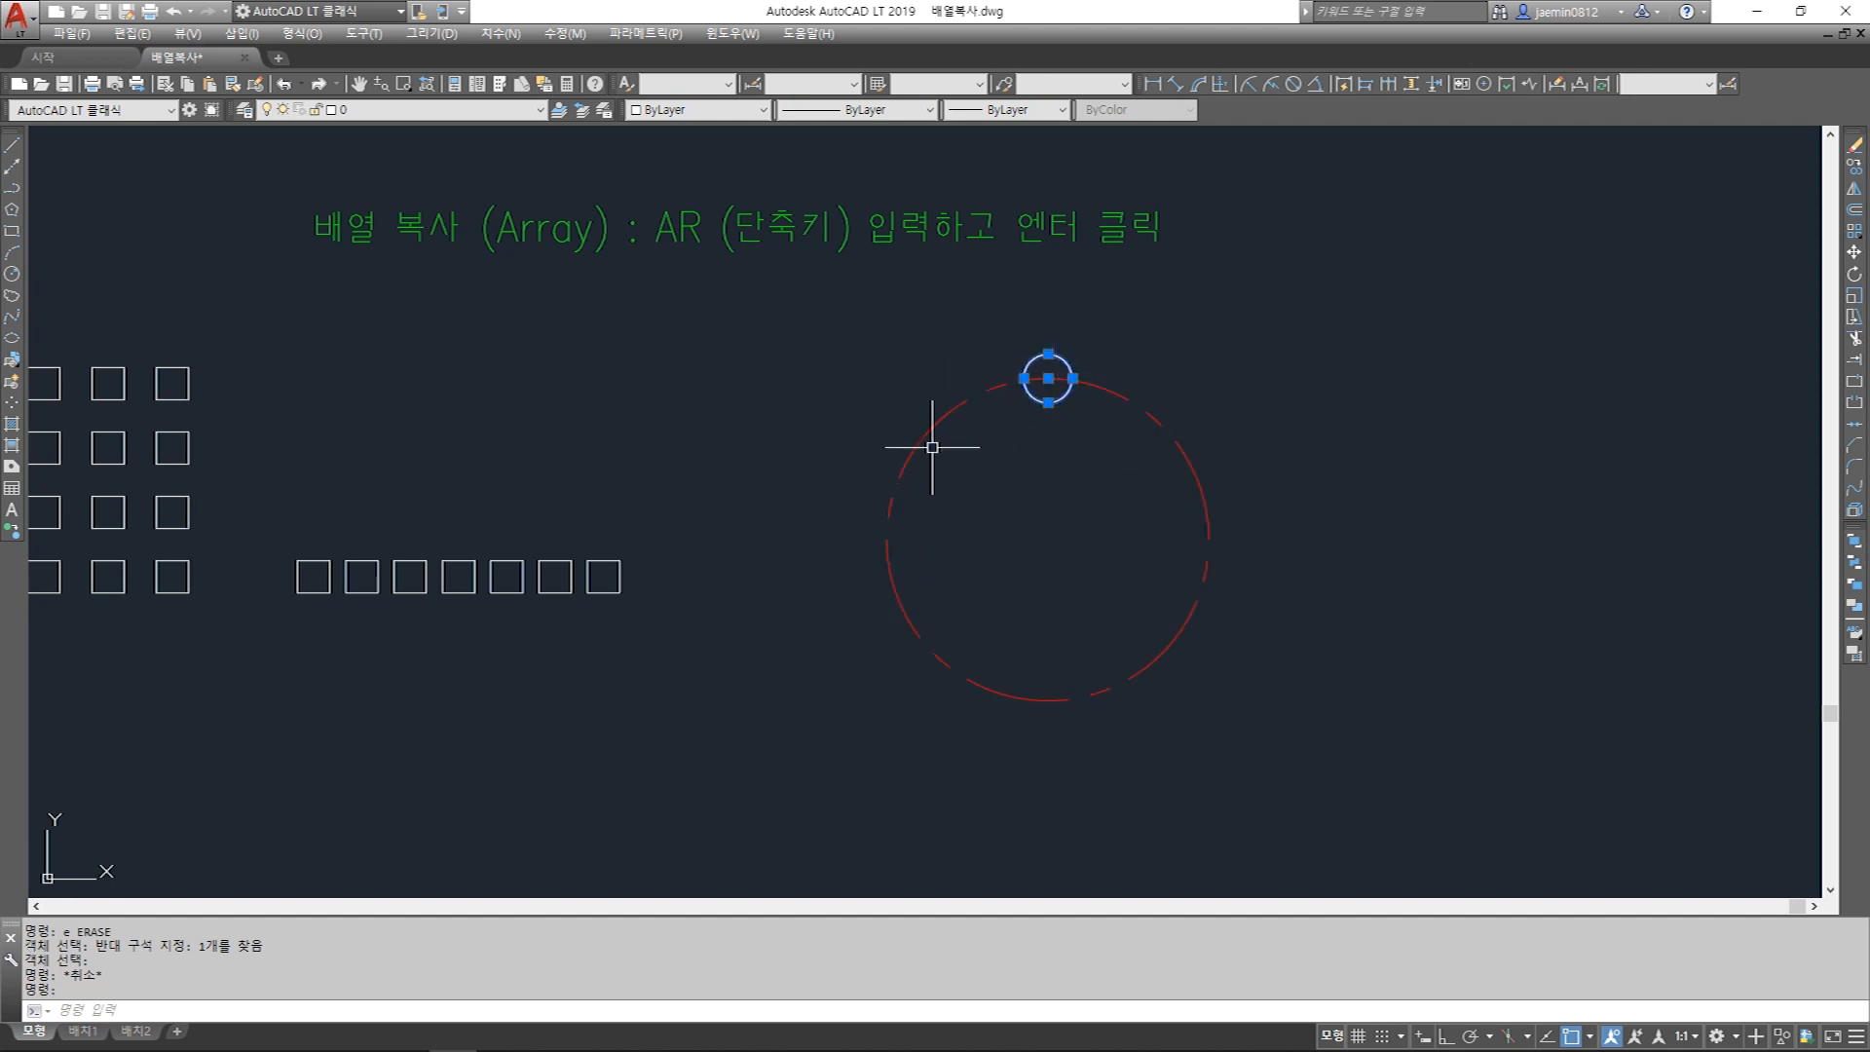
pyautogui.press('Escape')
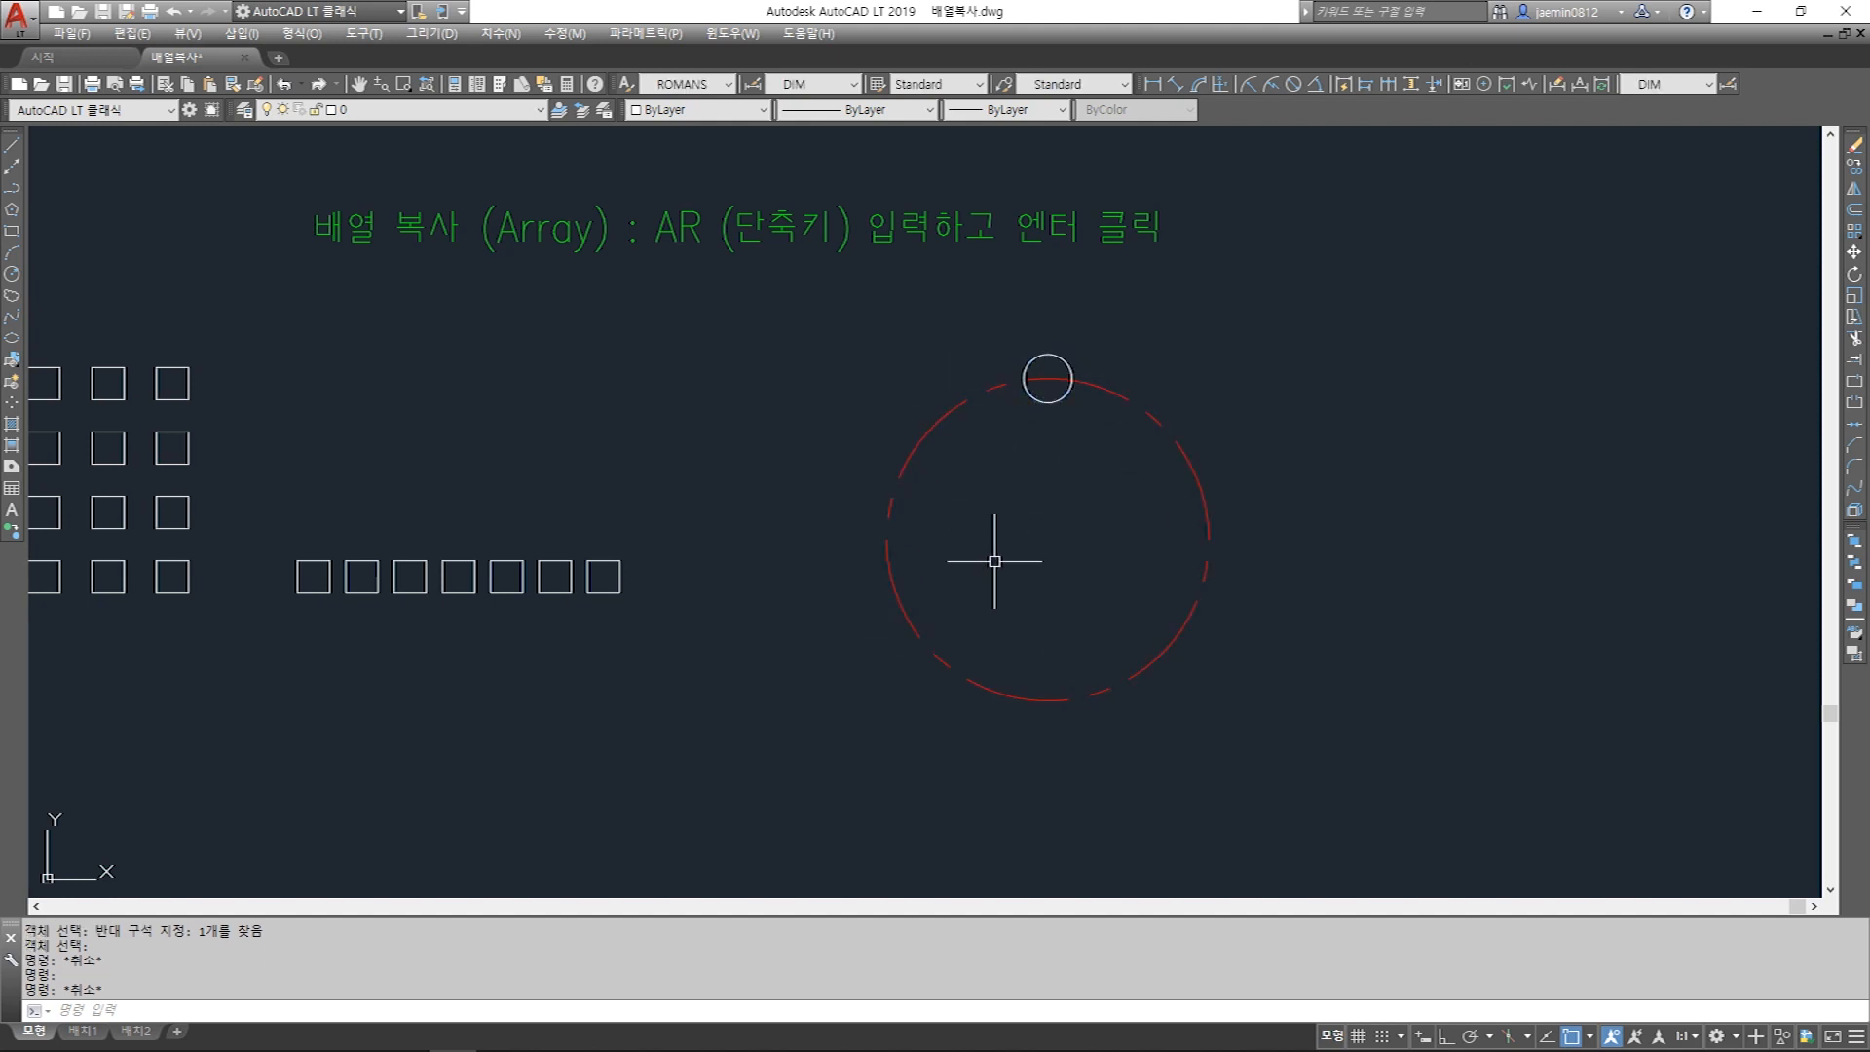
pyautogui.write('ar')
pyautogui.press('Return')
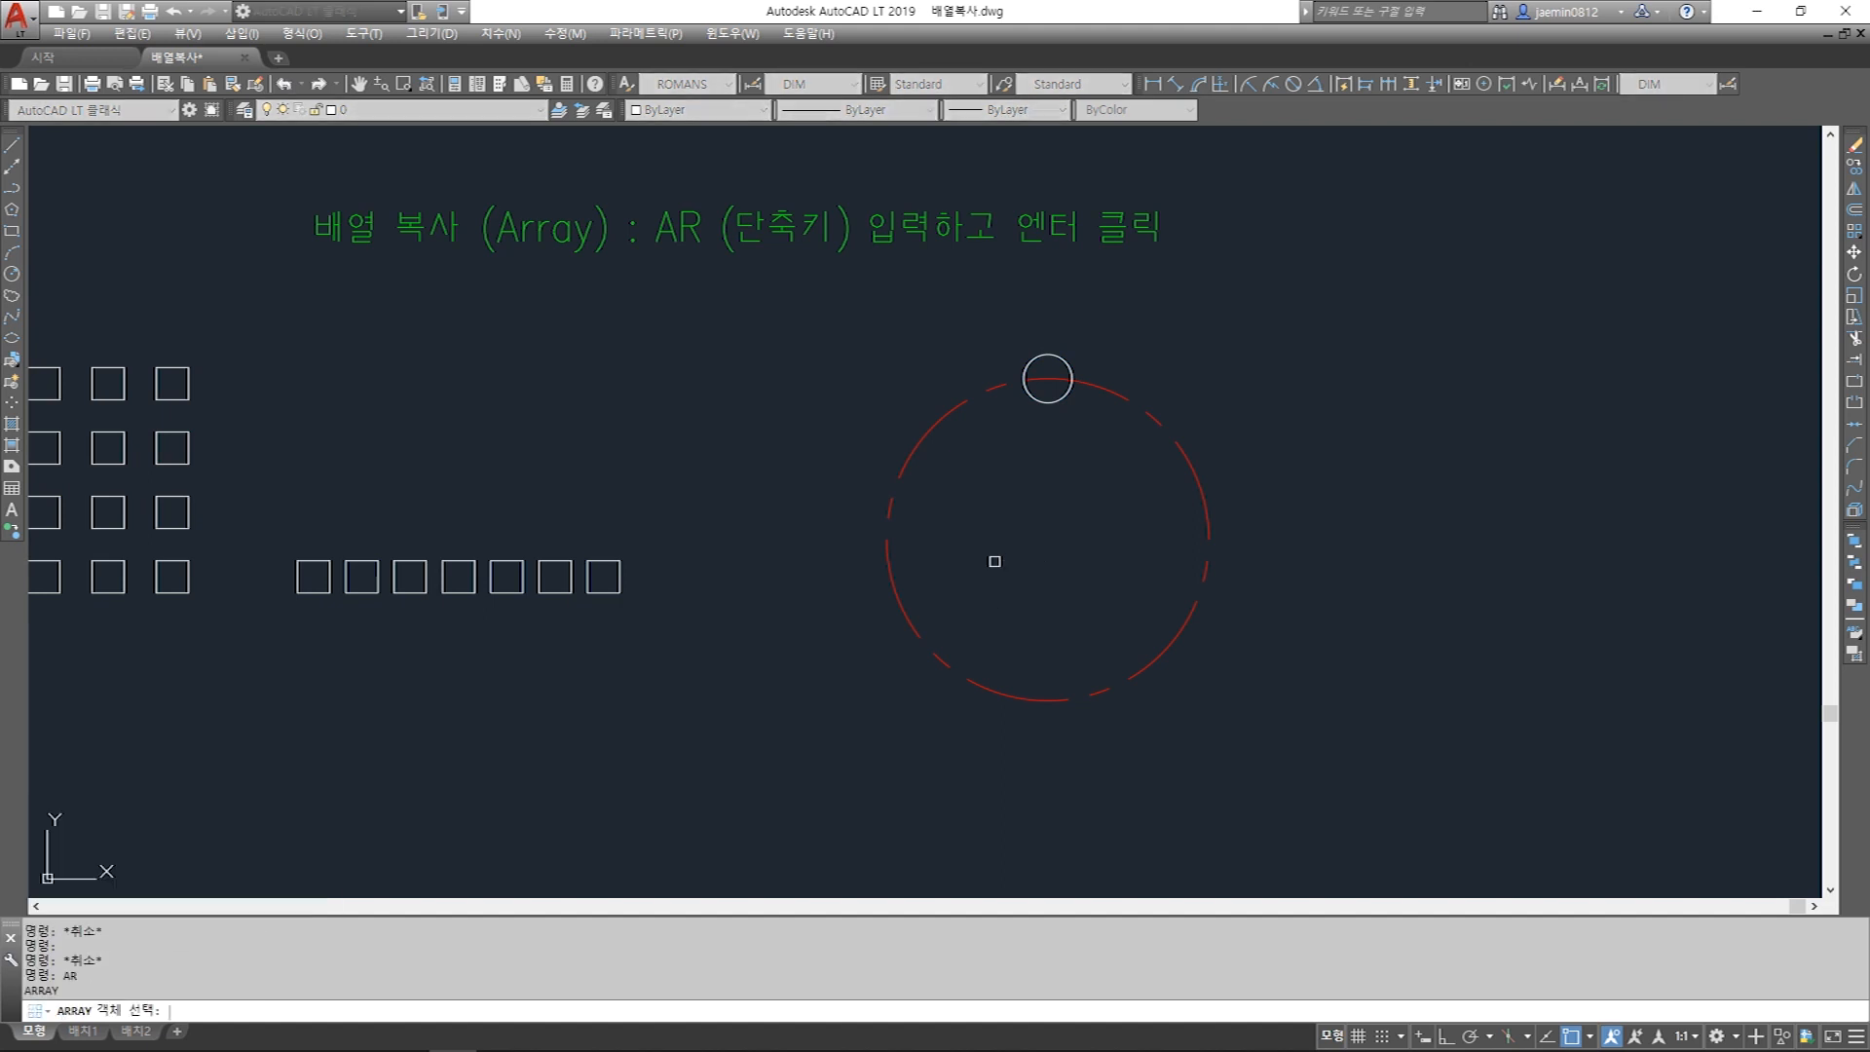
pyautogui.click(997, 325)
pyautogui.click(1104, 421)
pyautogui.click(994, 320)
pyautogui.click(1139, 459)
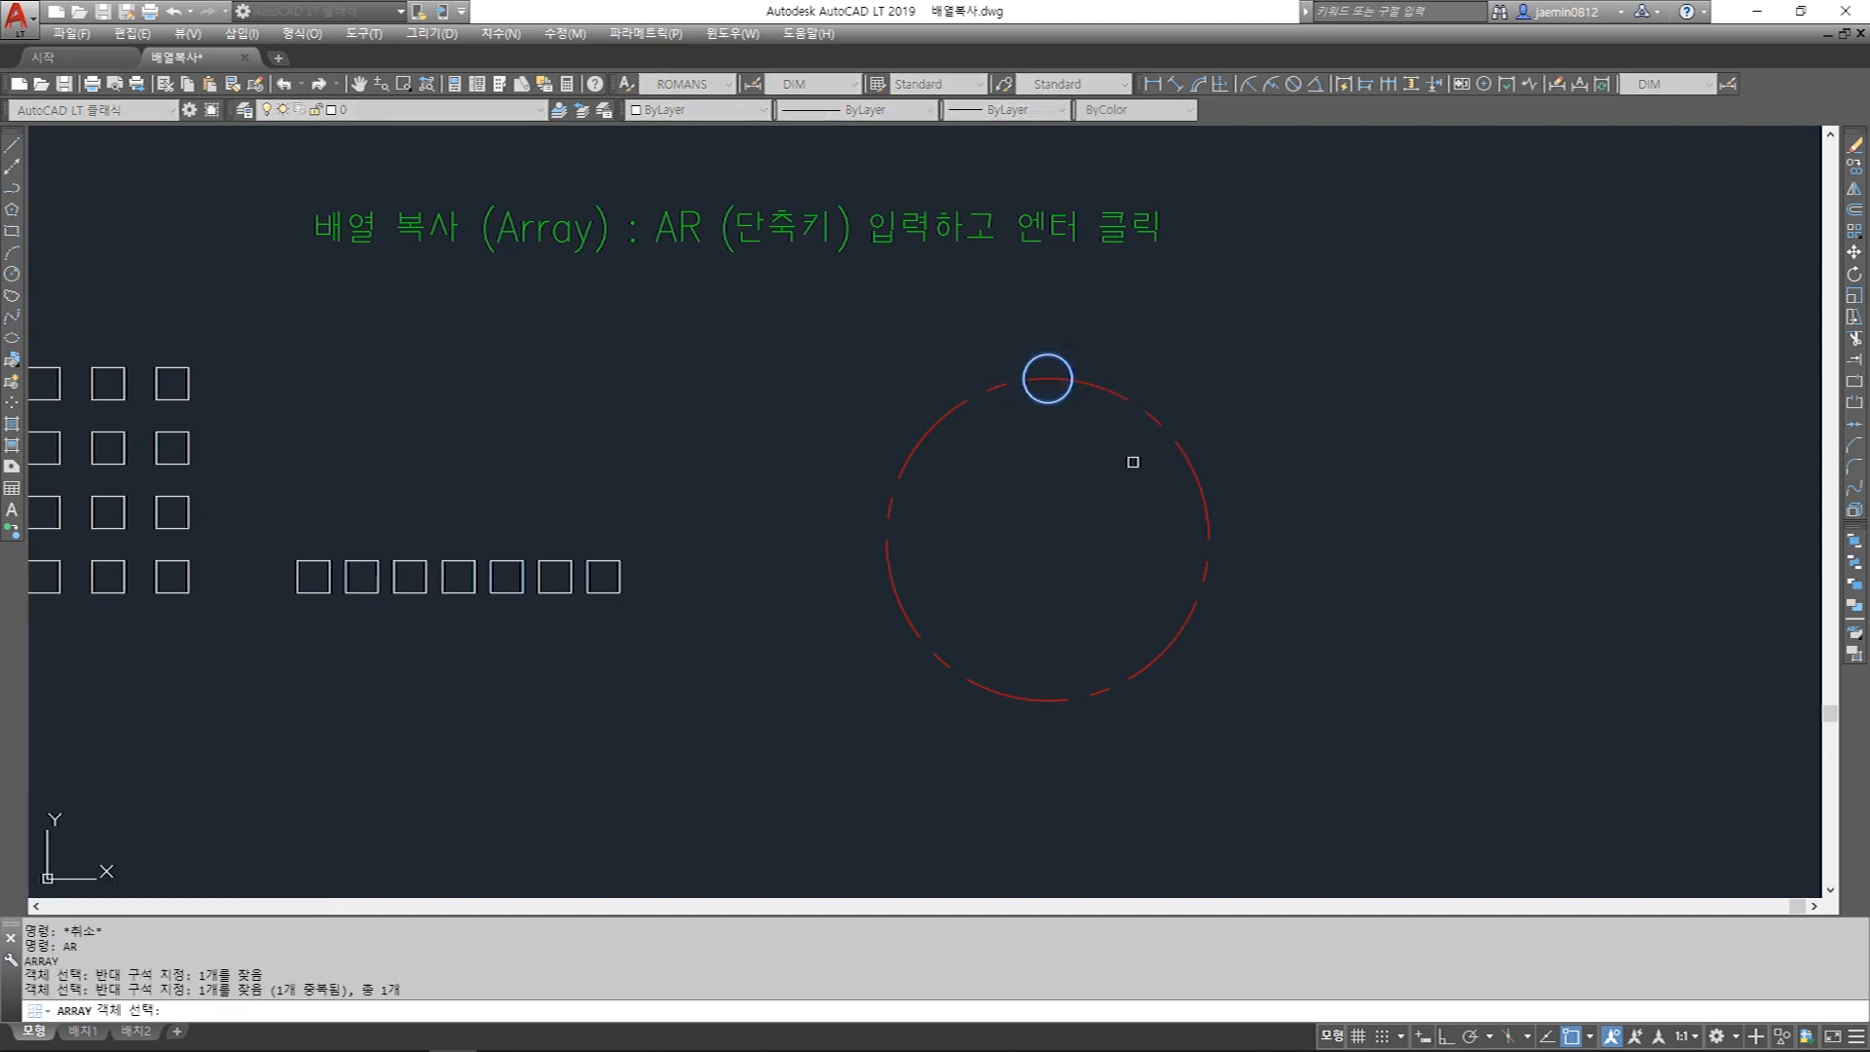
pyautogui.press('Return')
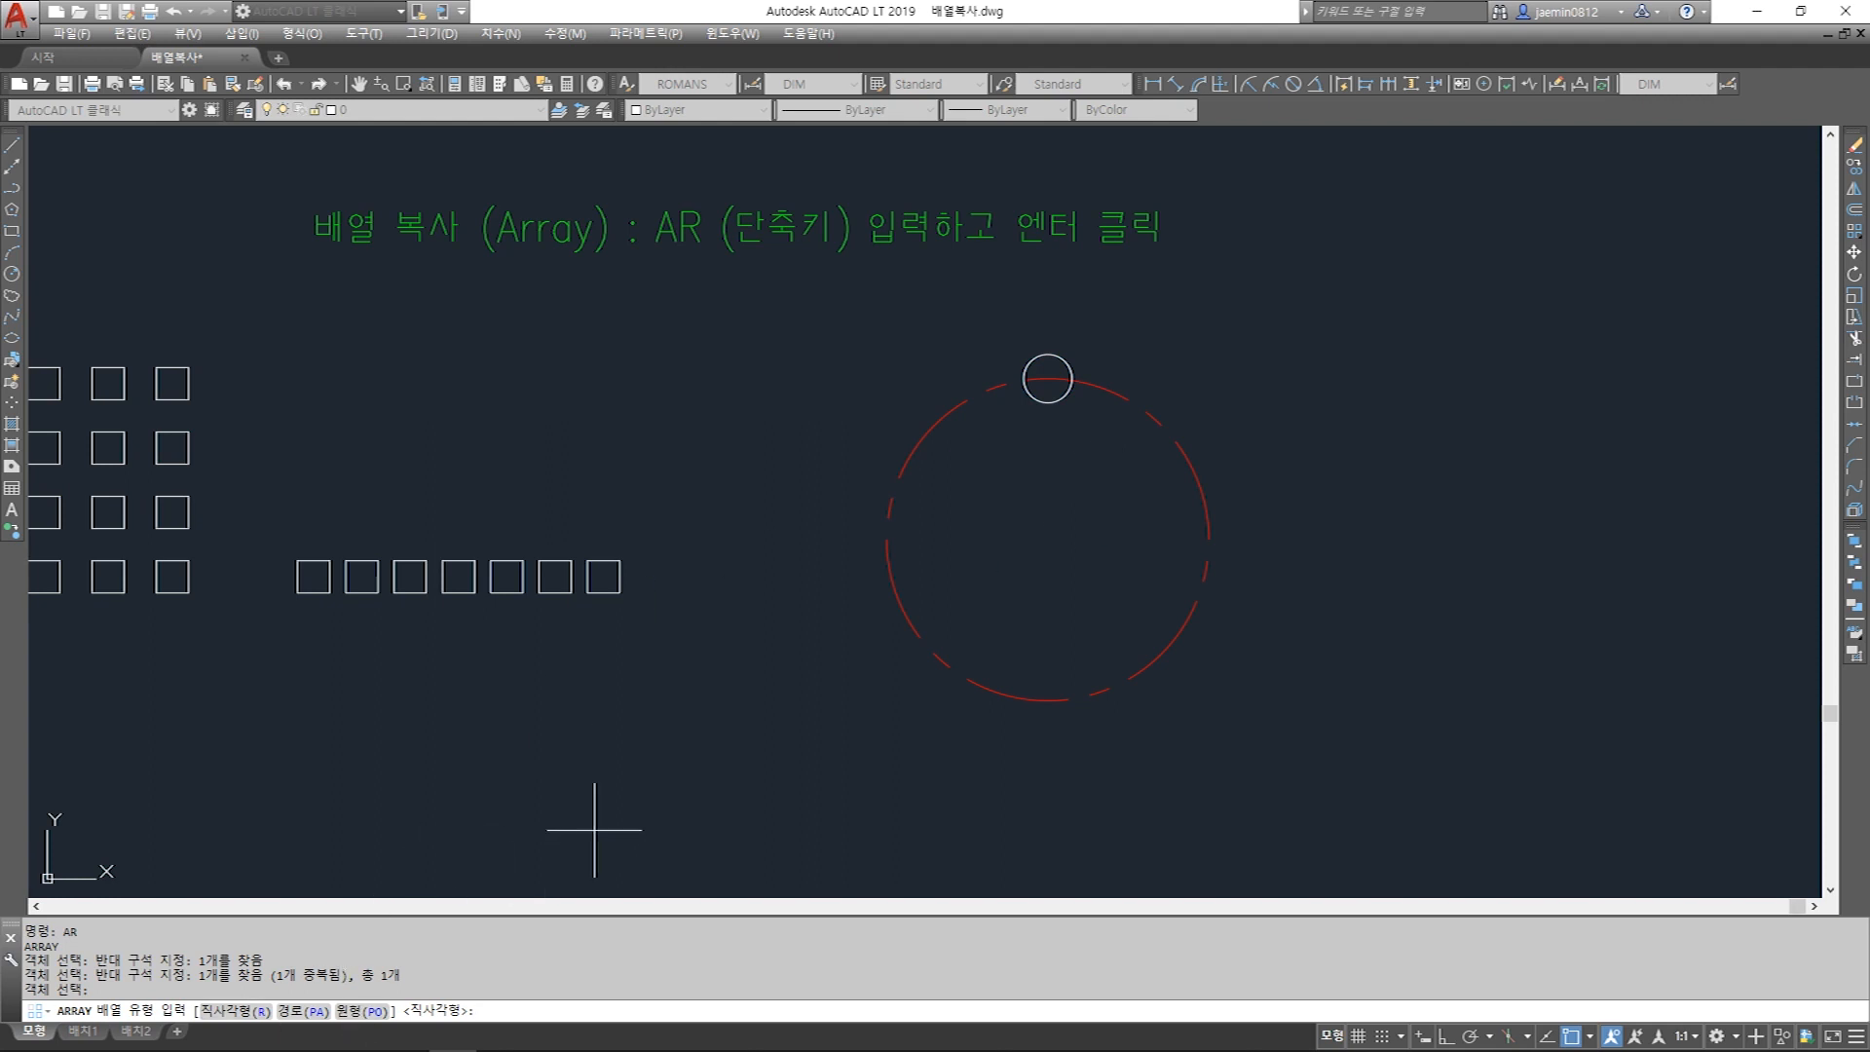
pyautogui.press('Return')
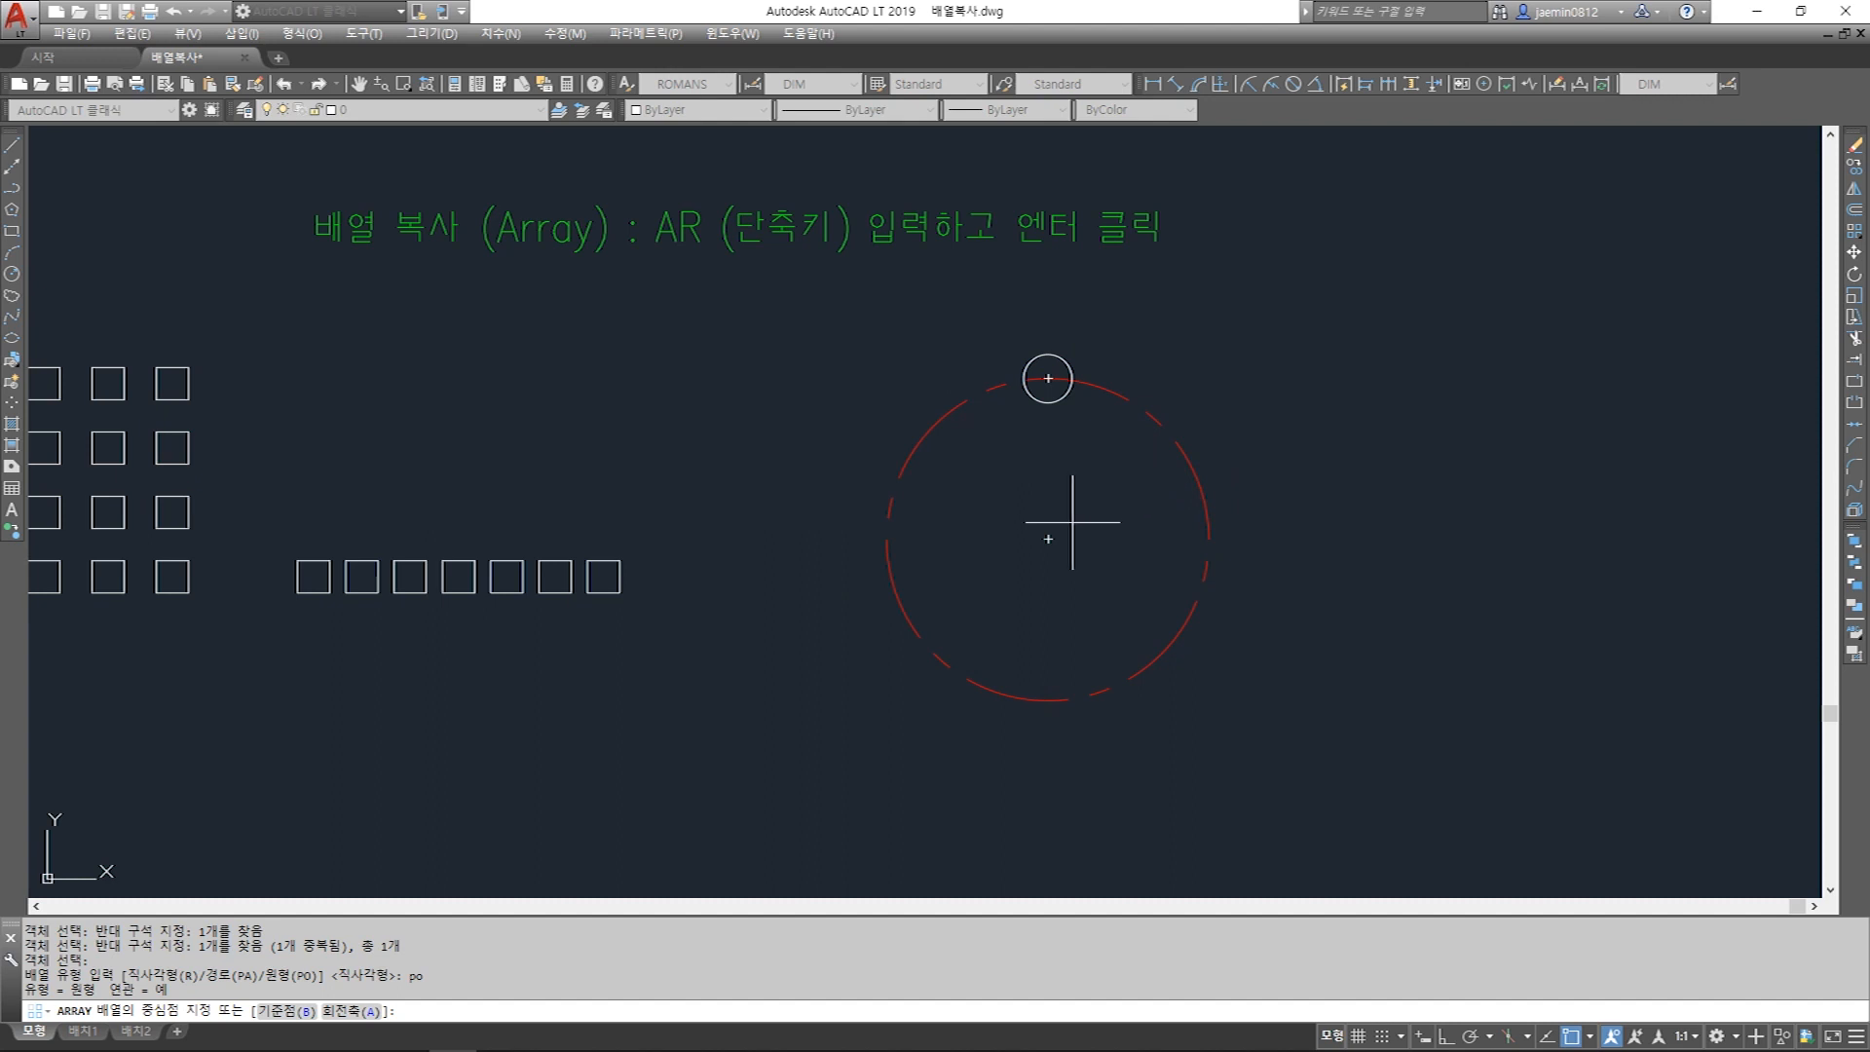
pyautogui.click(1048, 539)
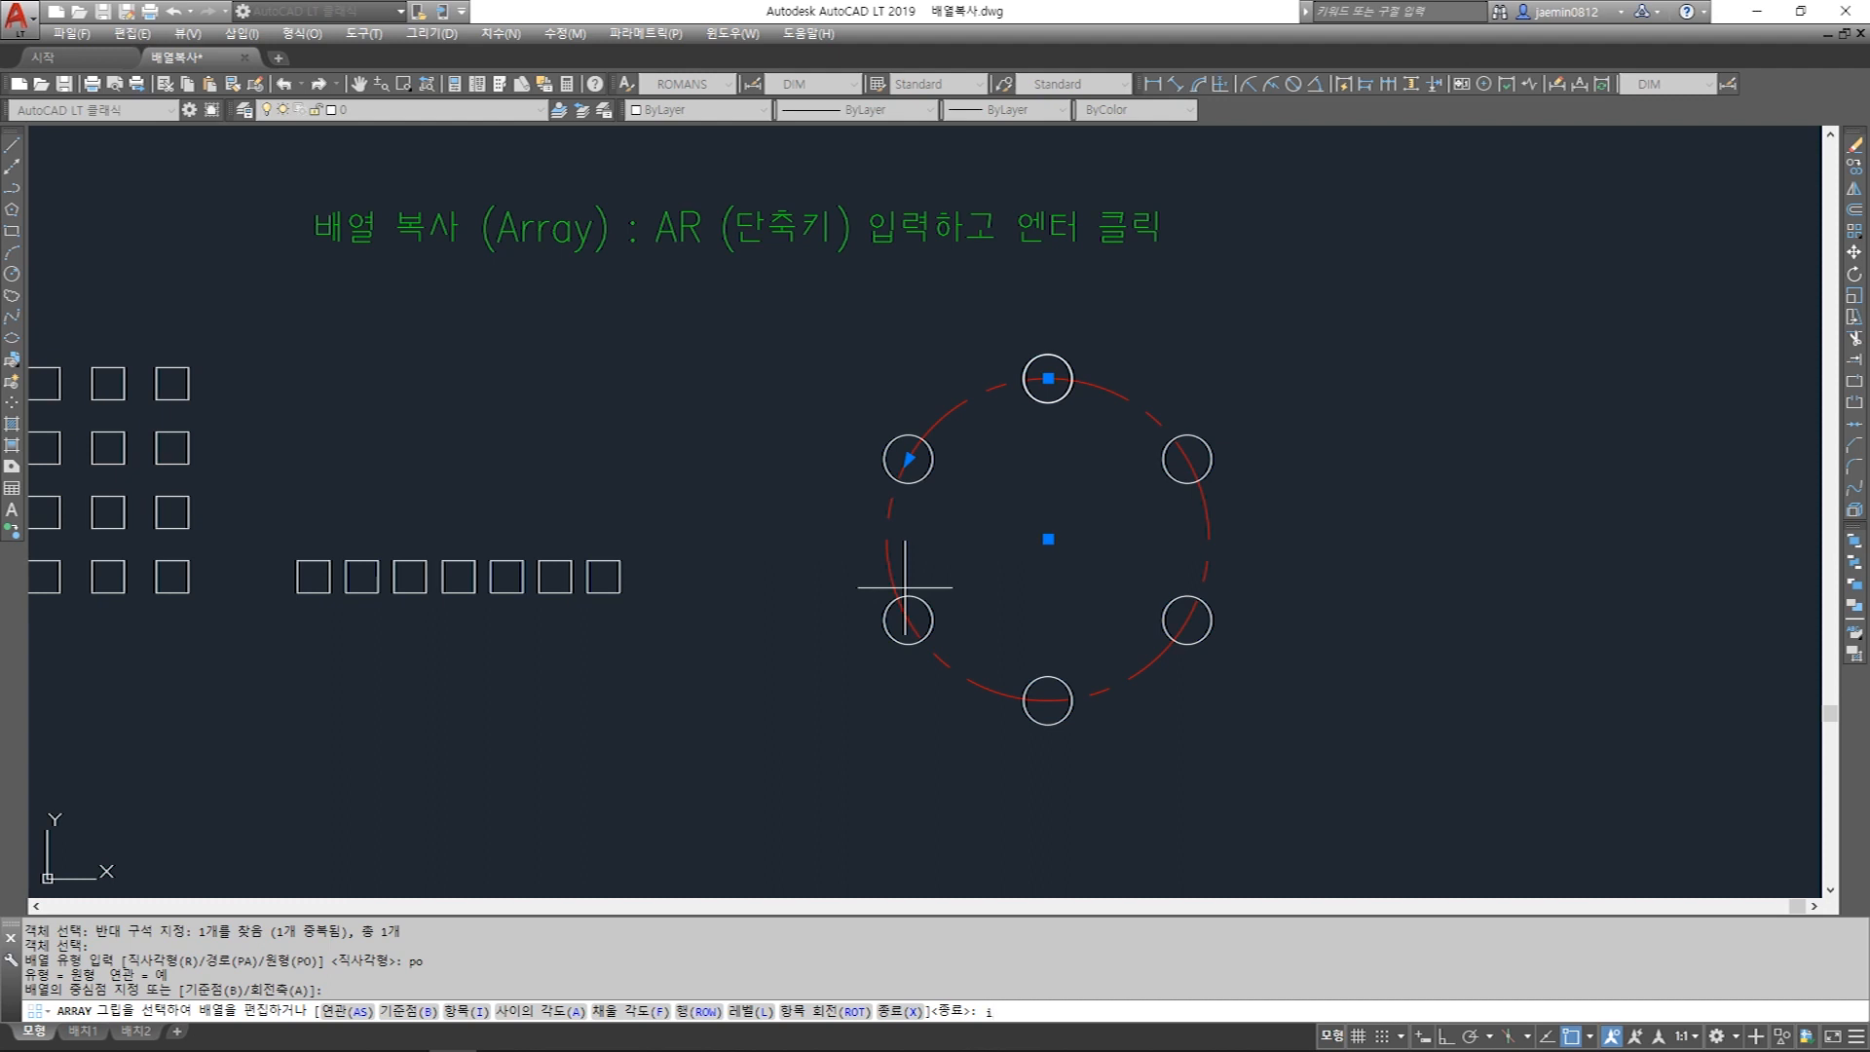
pyautogui.press('Return')
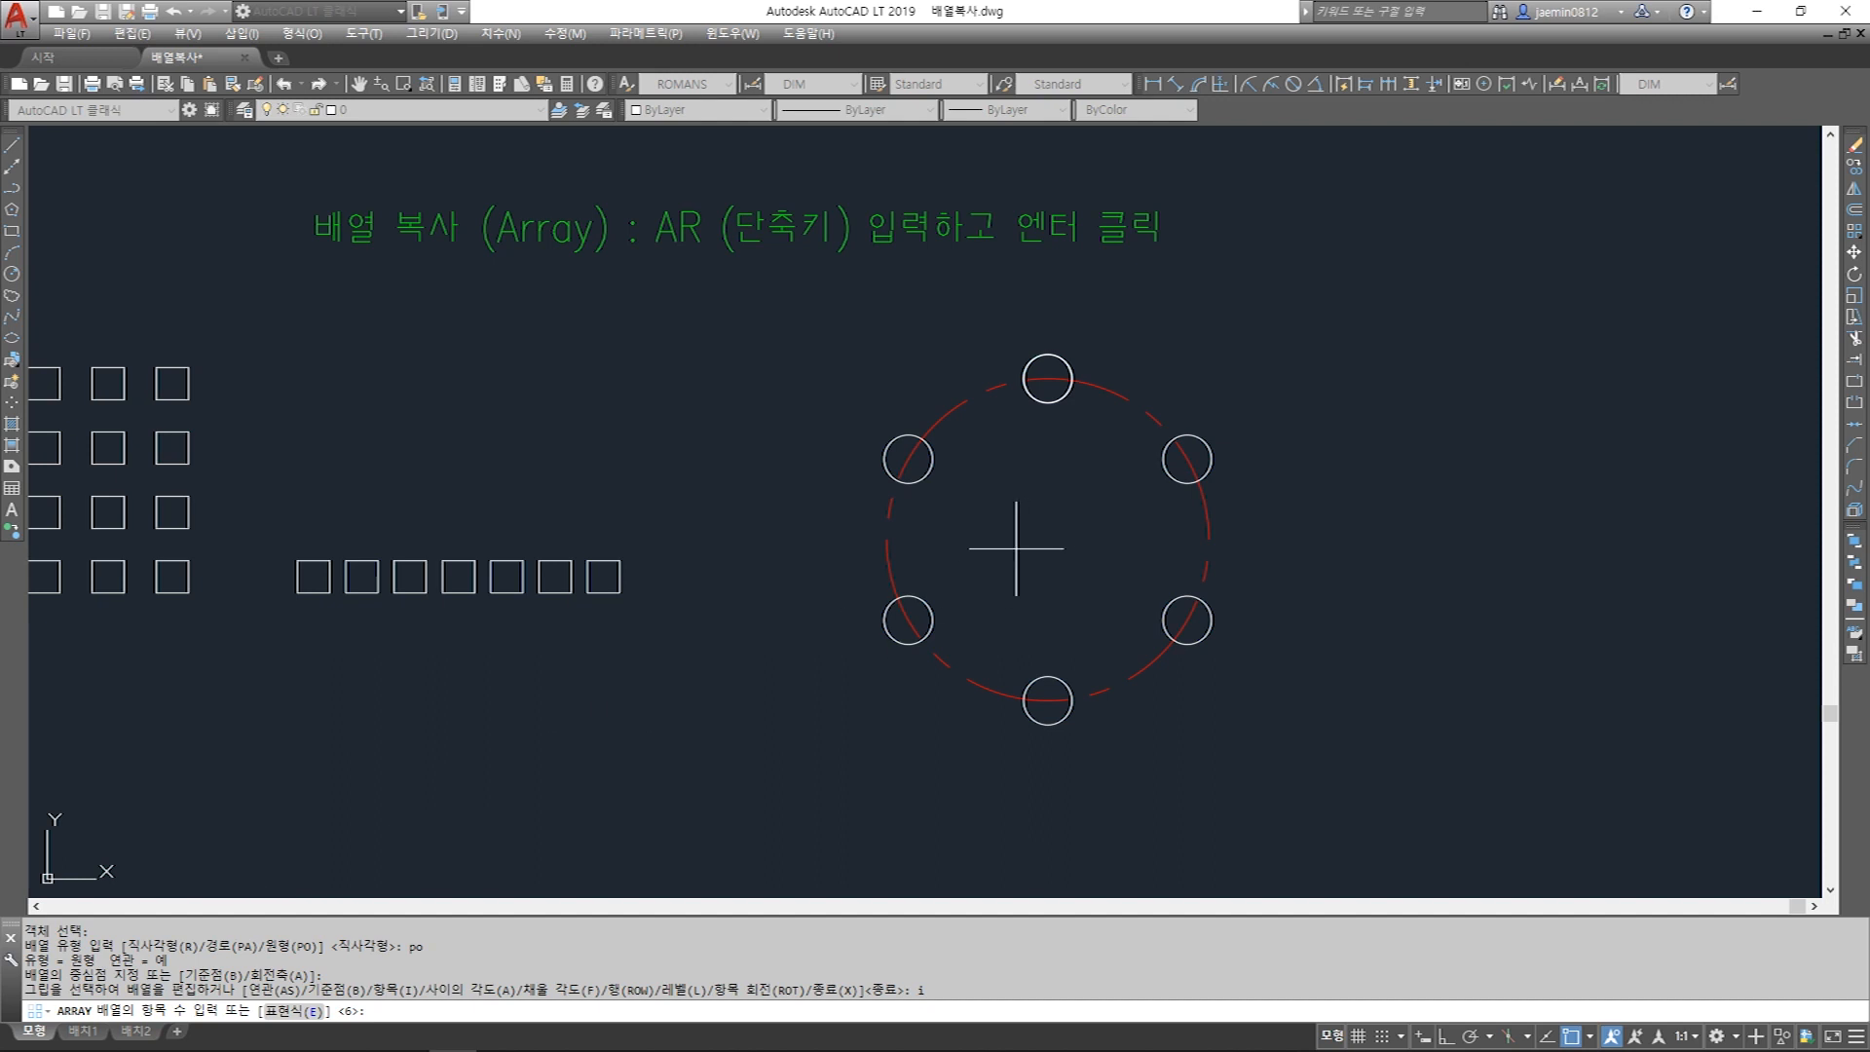
pyautogui.press('Return')
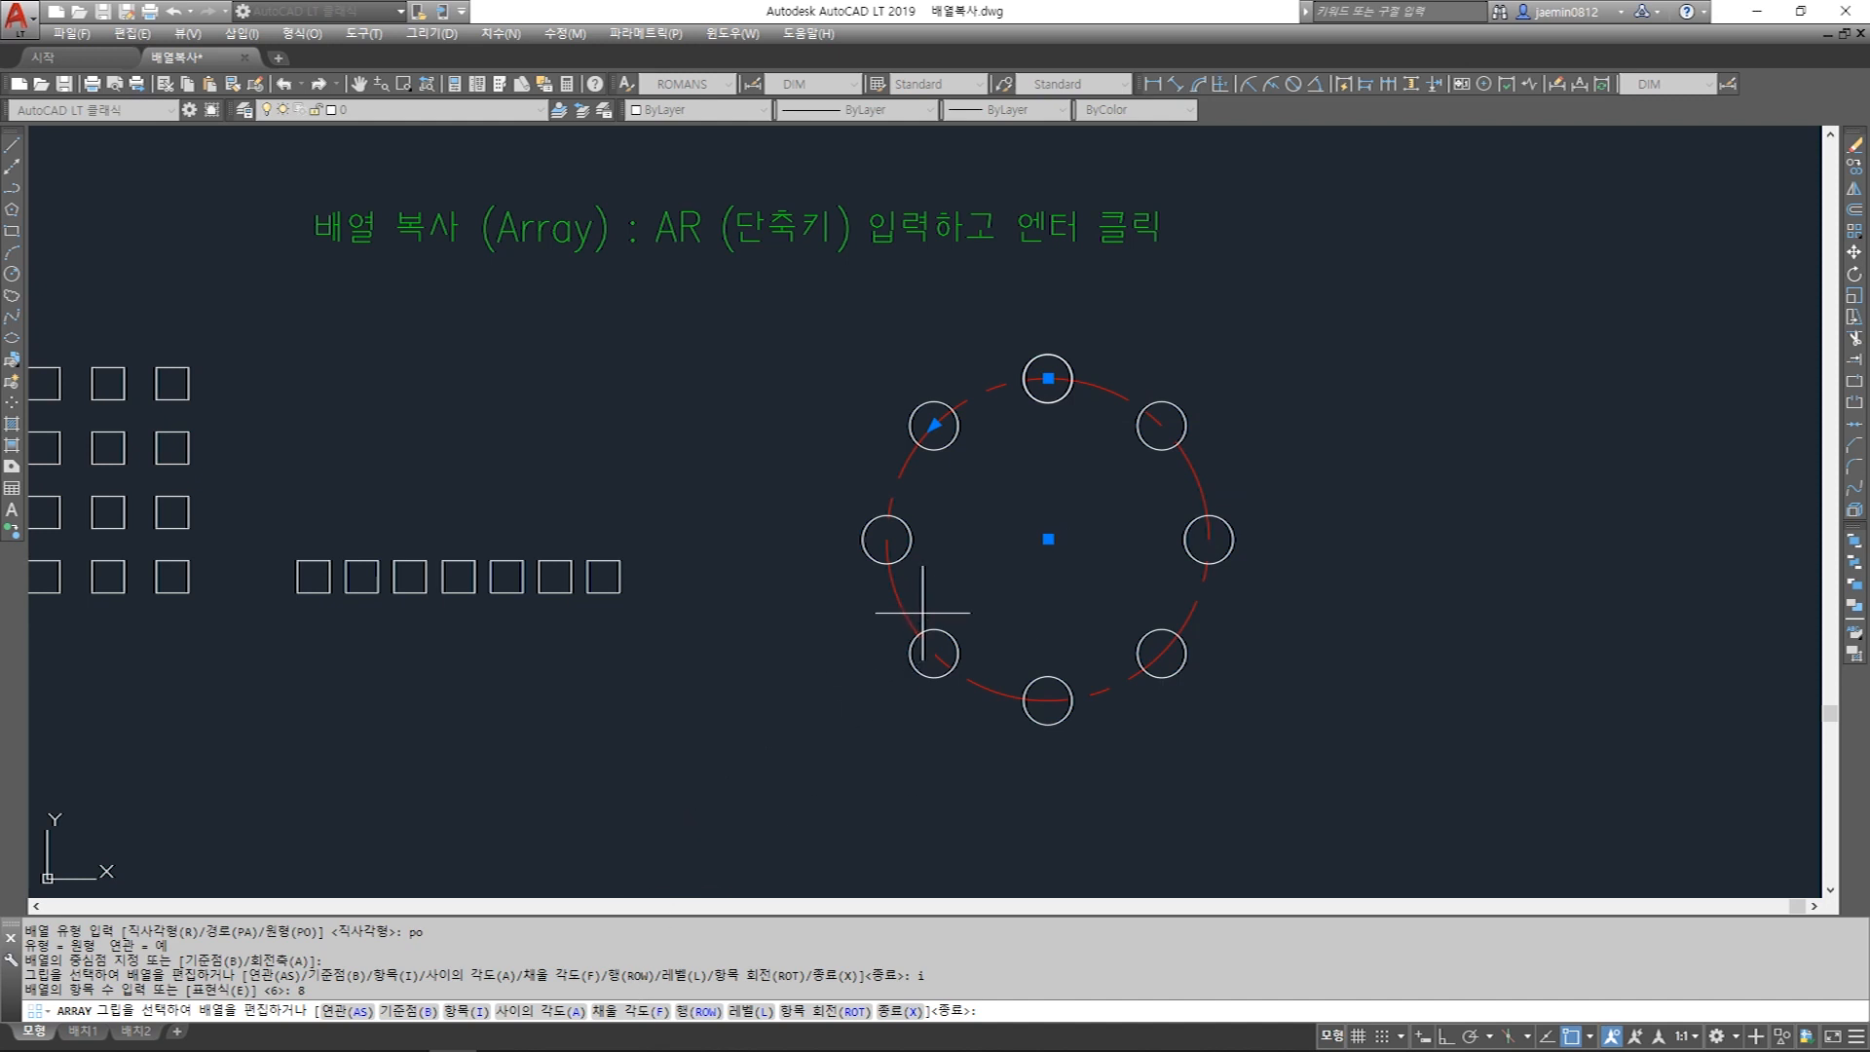
# Try fill angles of 180 and -180 degrees for the polar array of circles.
pyautogui.press('Return')
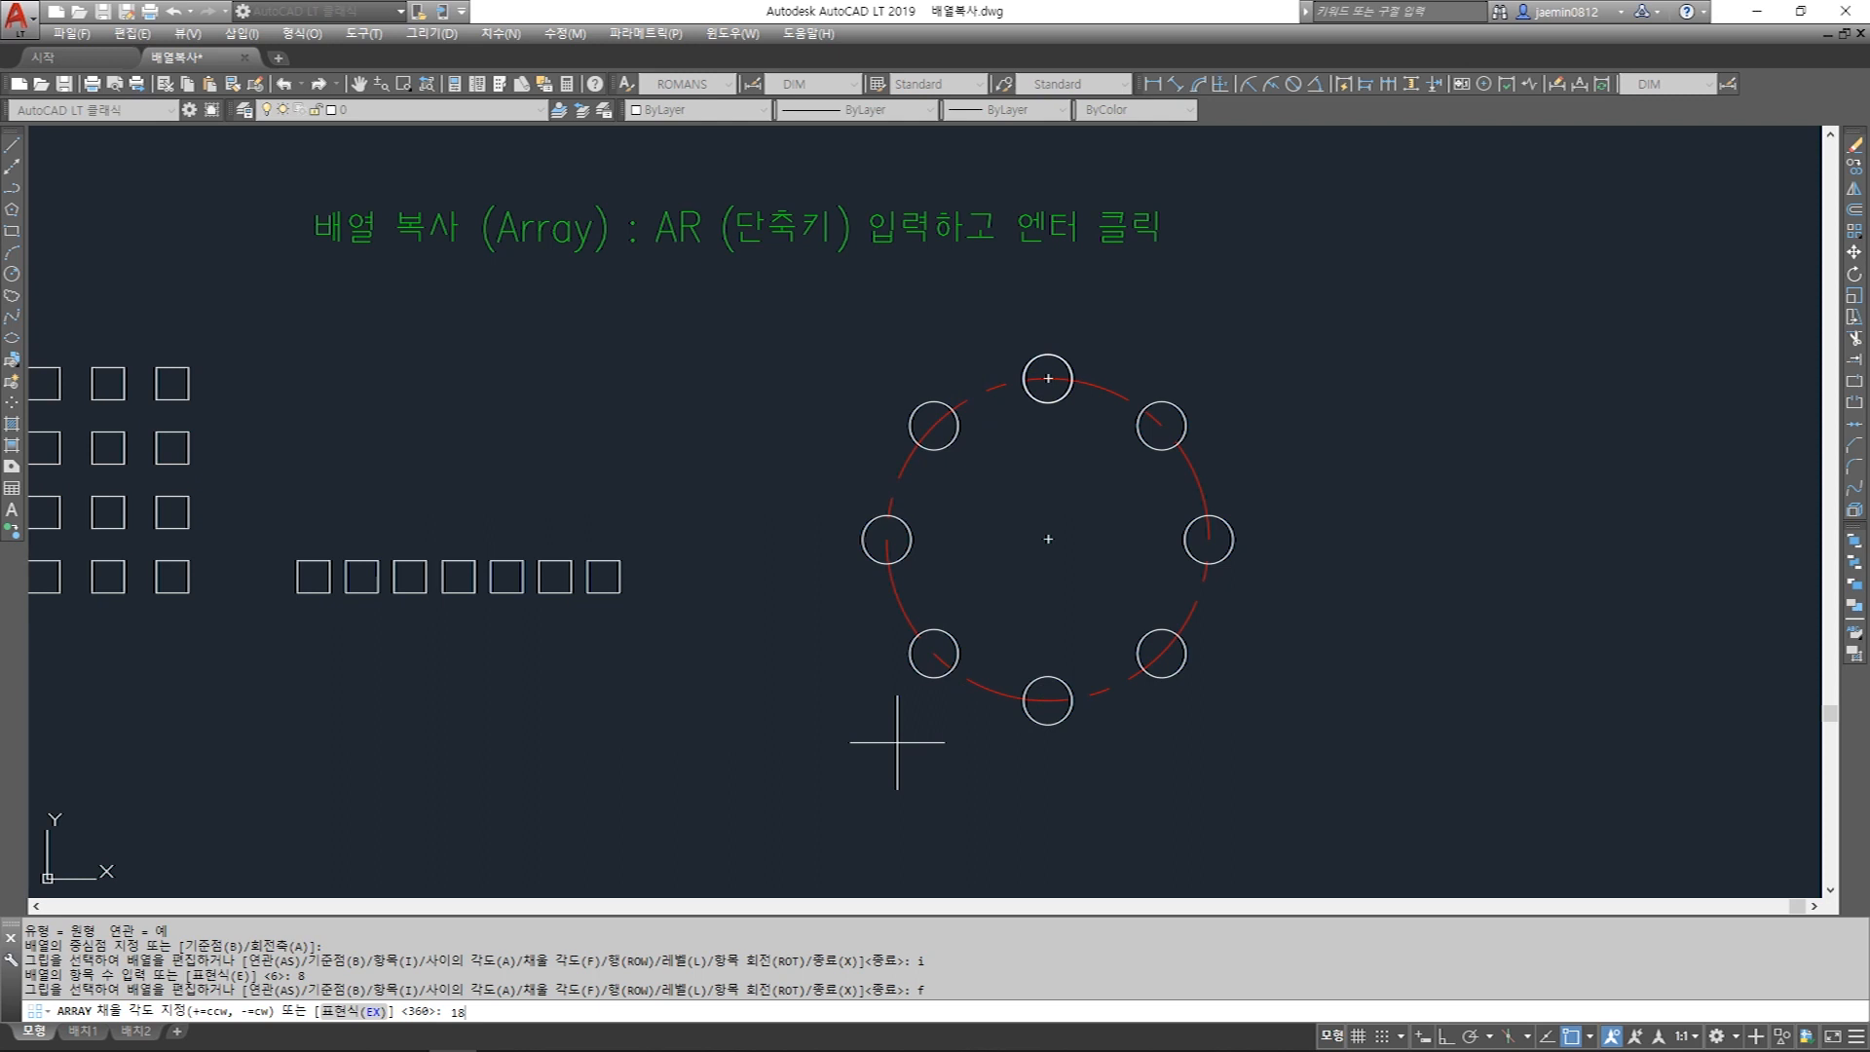
pyautogui.press('Return')
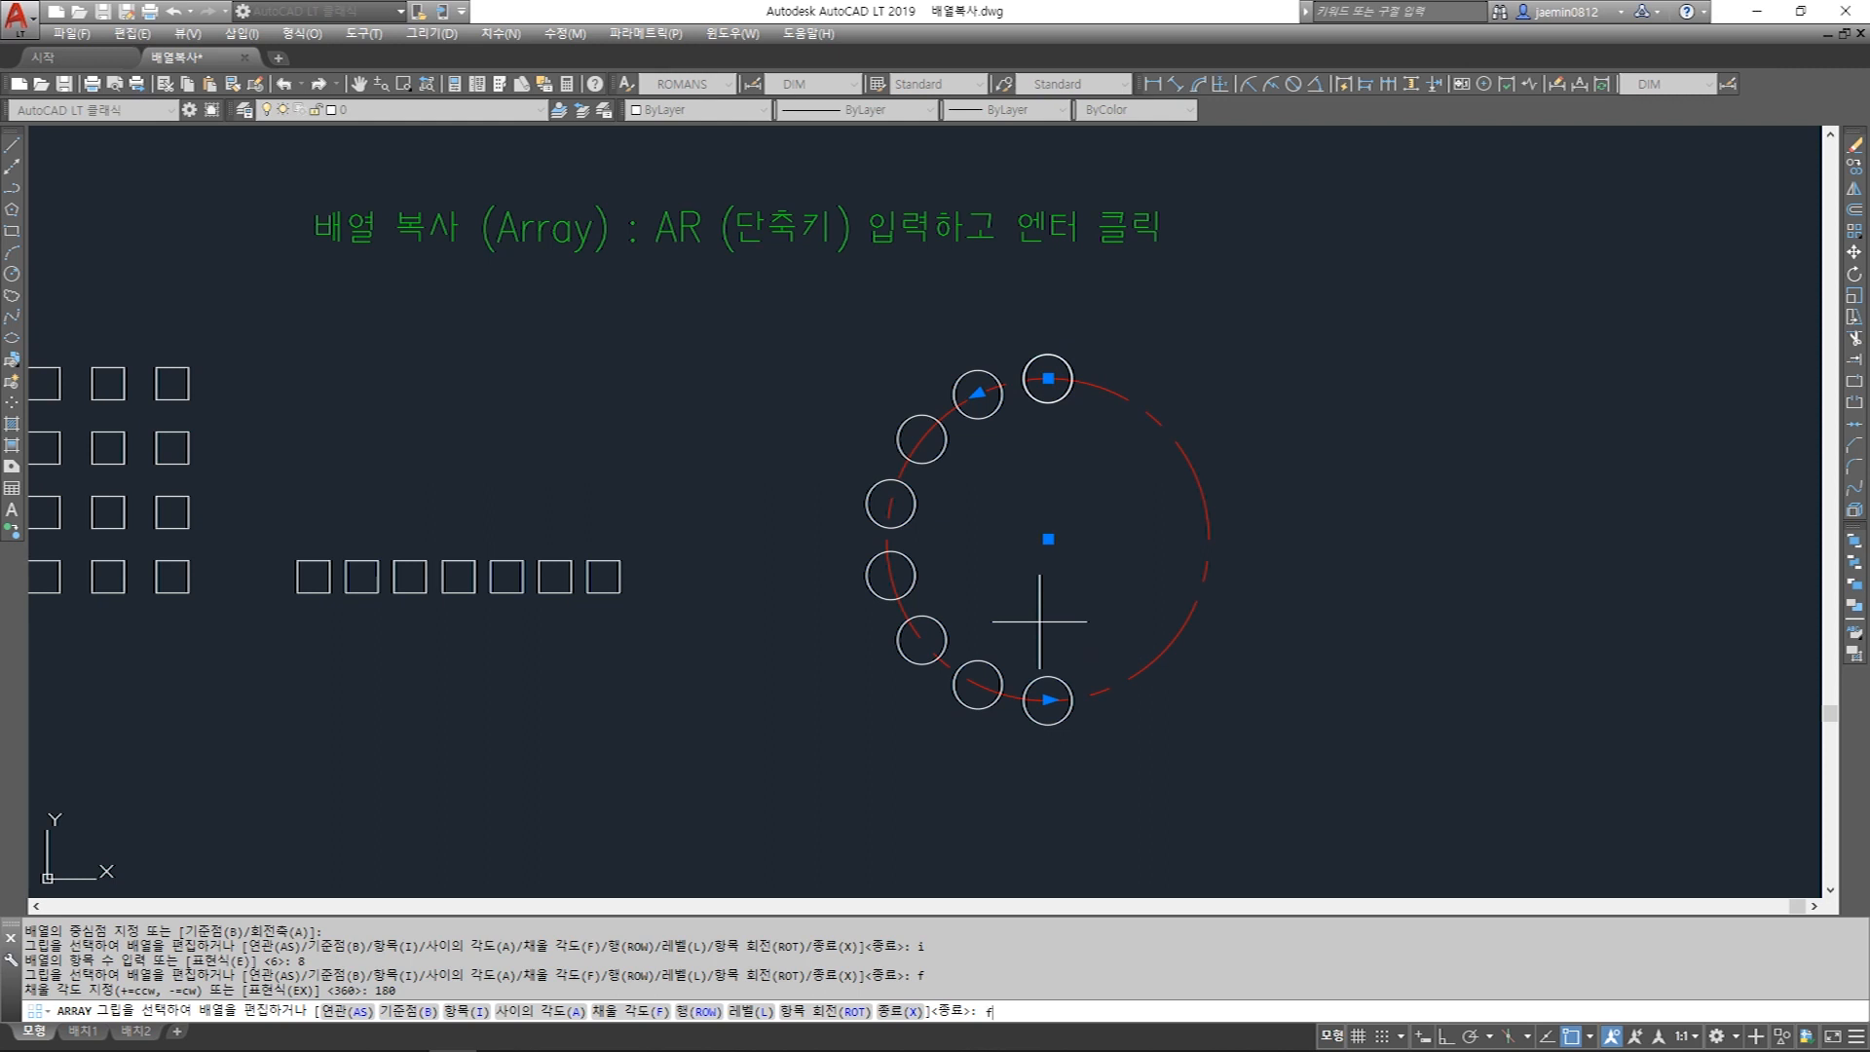
pyautogui.press('Return')
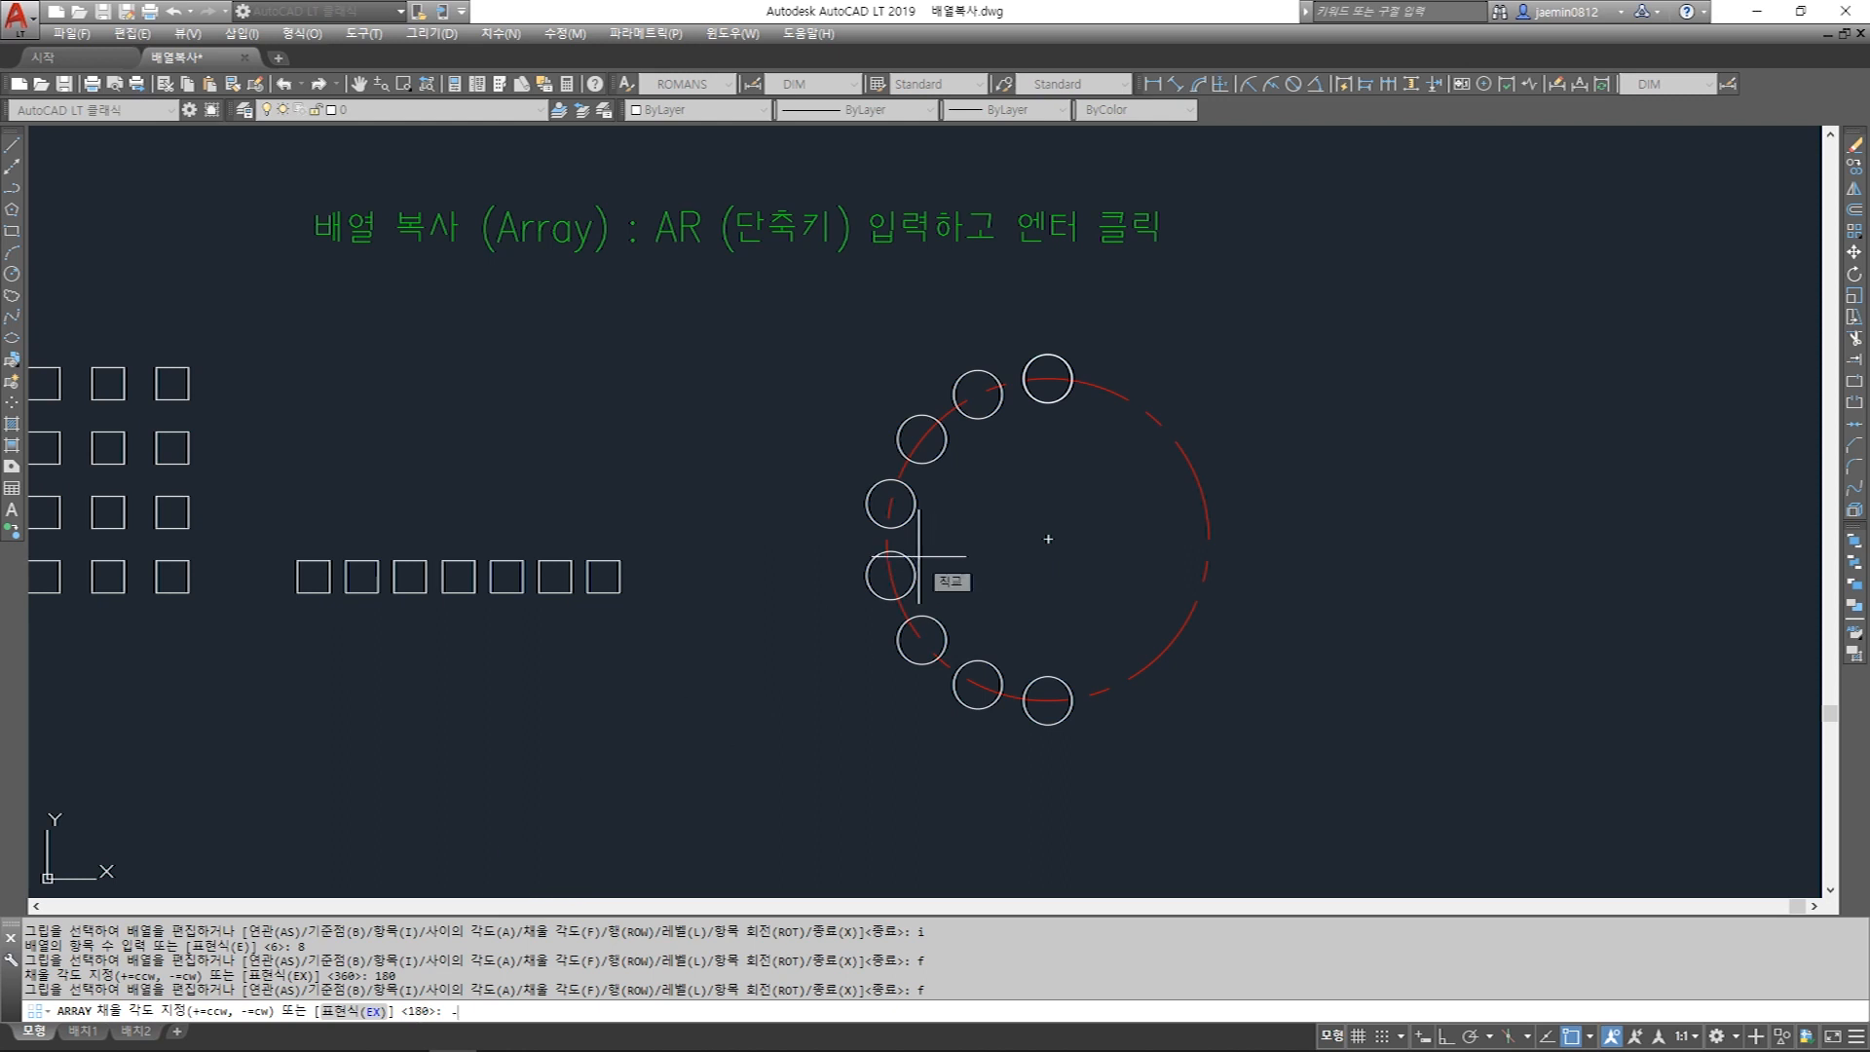
pyautogui.press('Return')
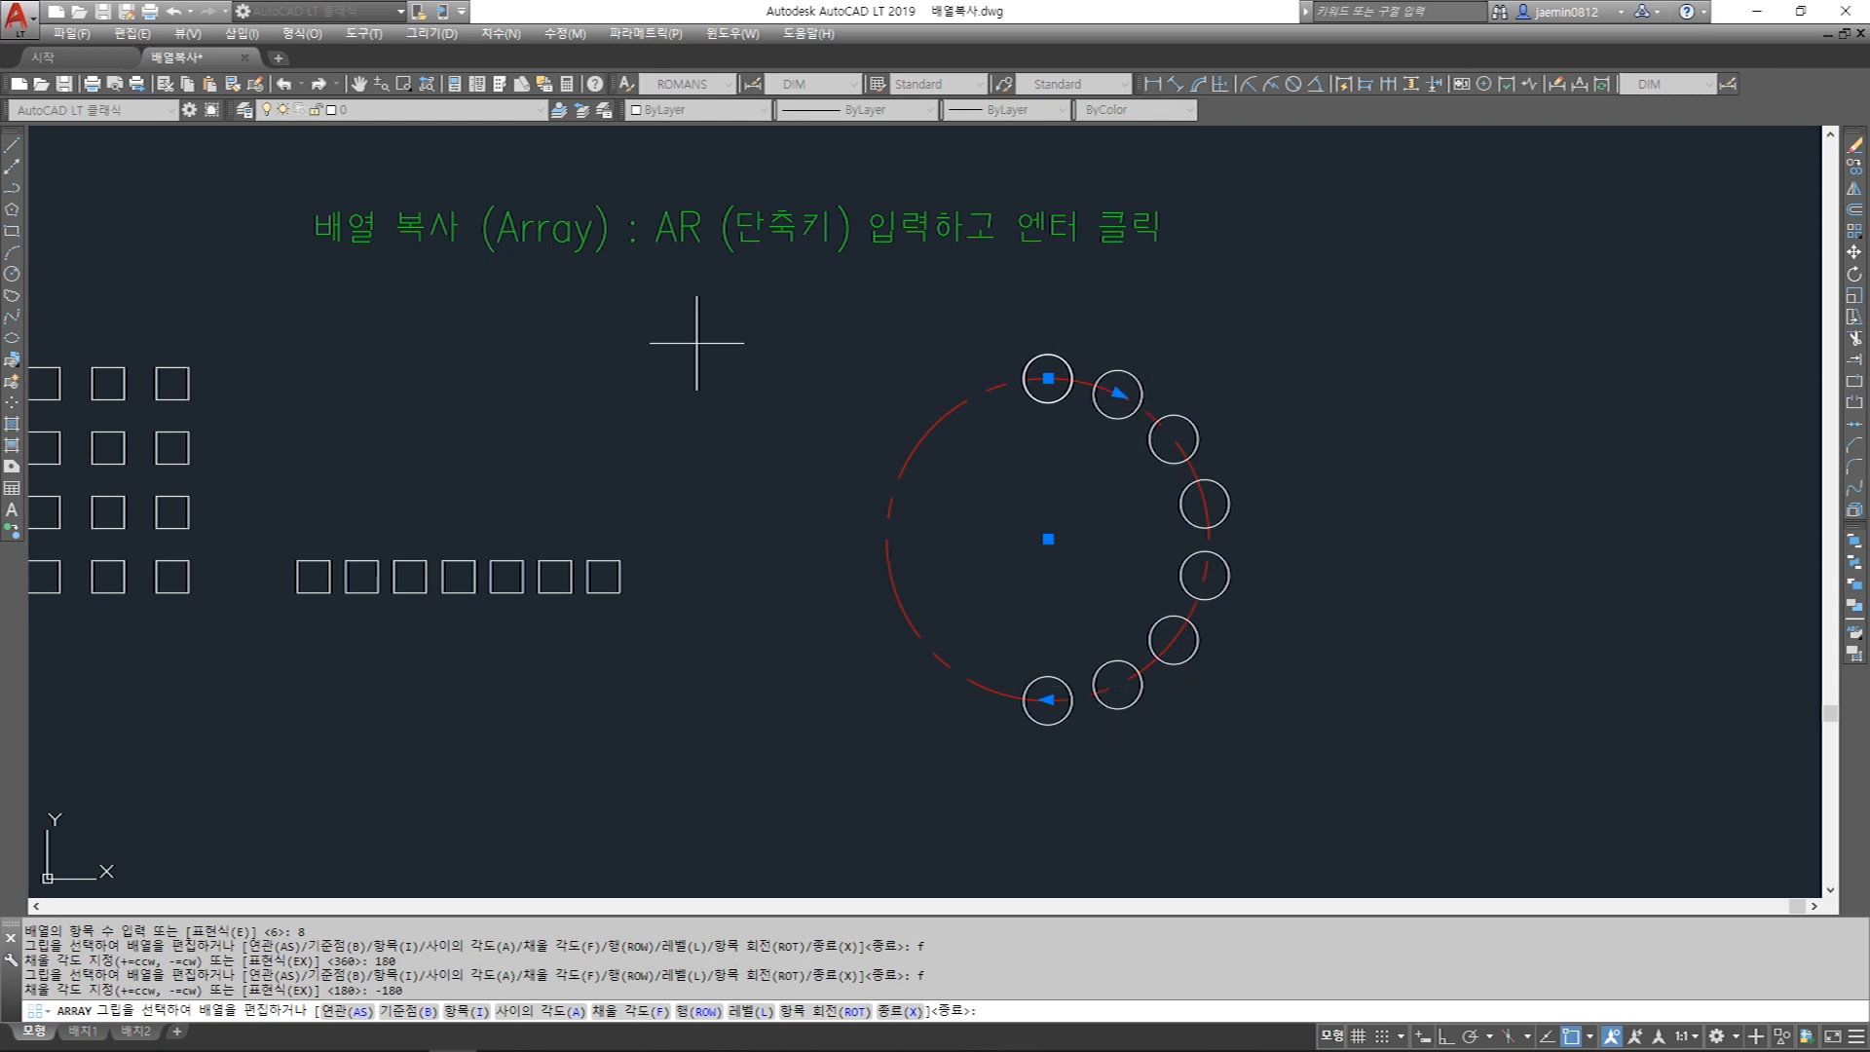
# Set the polar array's fill angle to 360 degrees and finish the array.
pyautogui.moveTo(623, 396); pyautogui.dragTo(854, 375, button='middle')
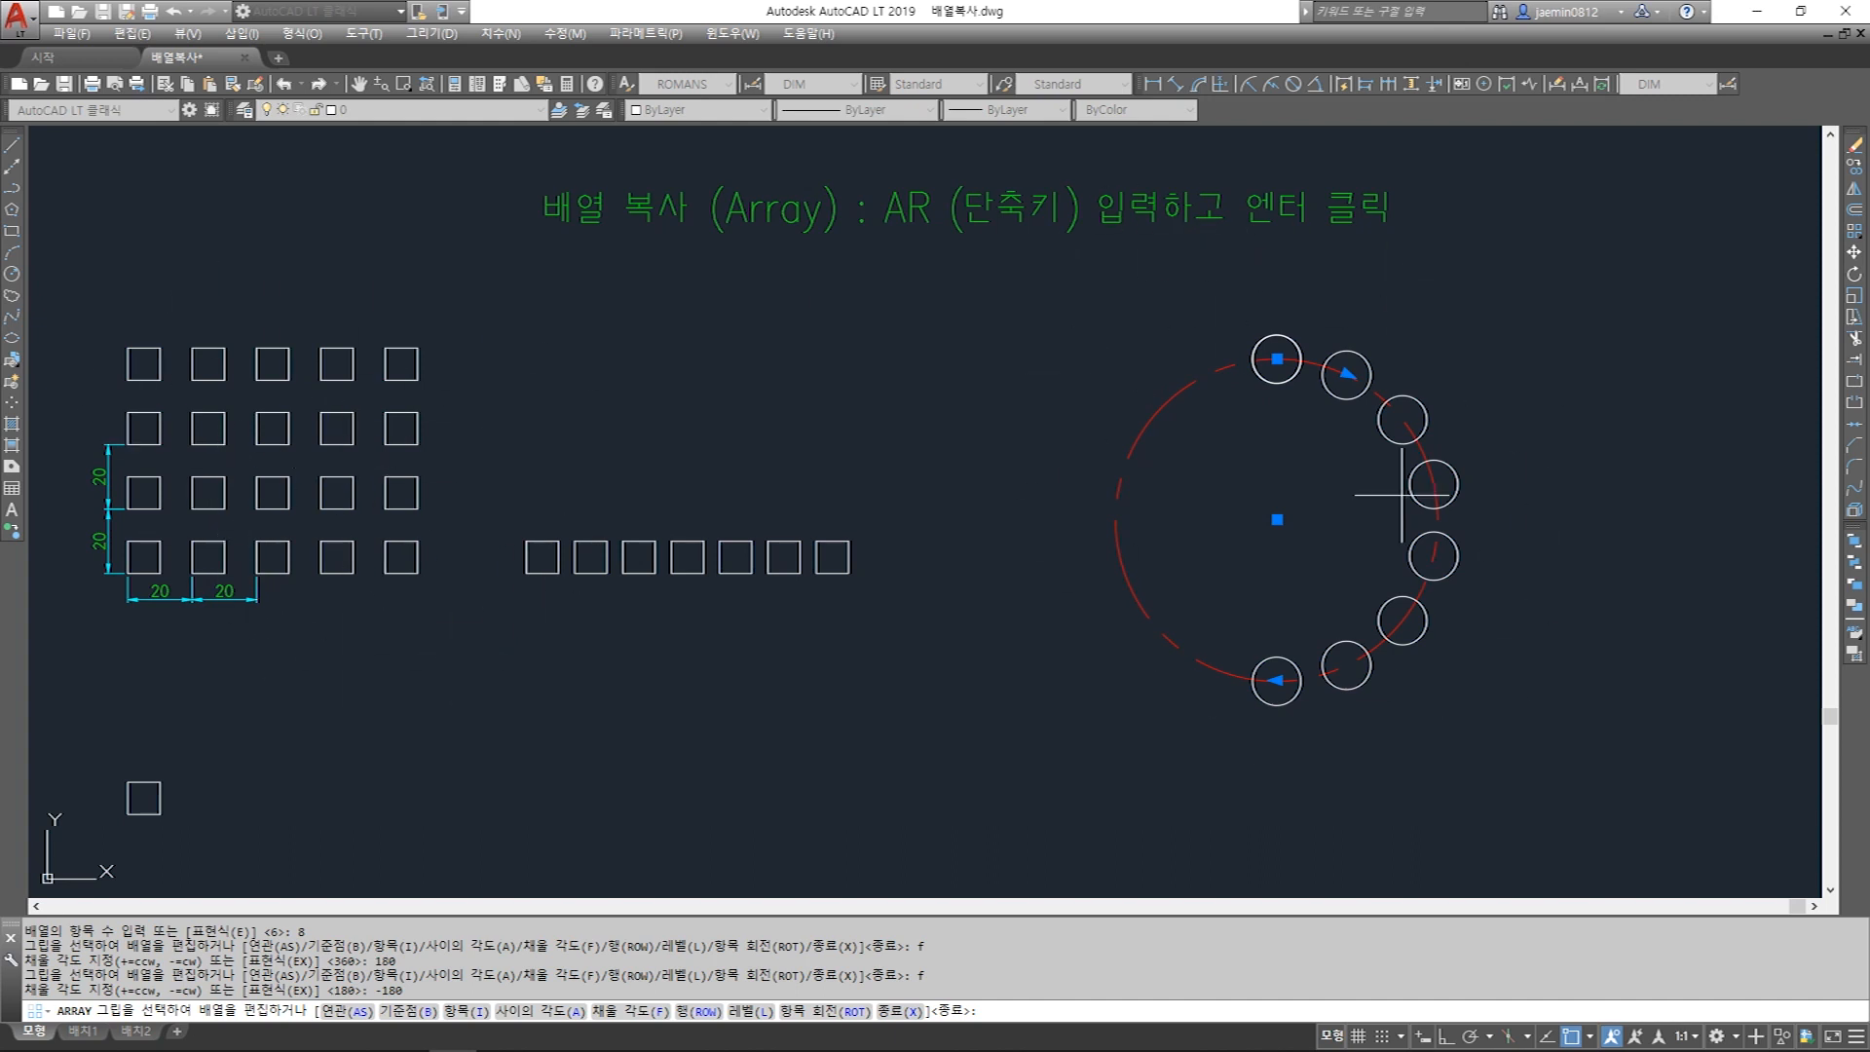
pyautogui.moveTo(1330, 506); pyautogui.dragTo(1193, 593, button='middle')
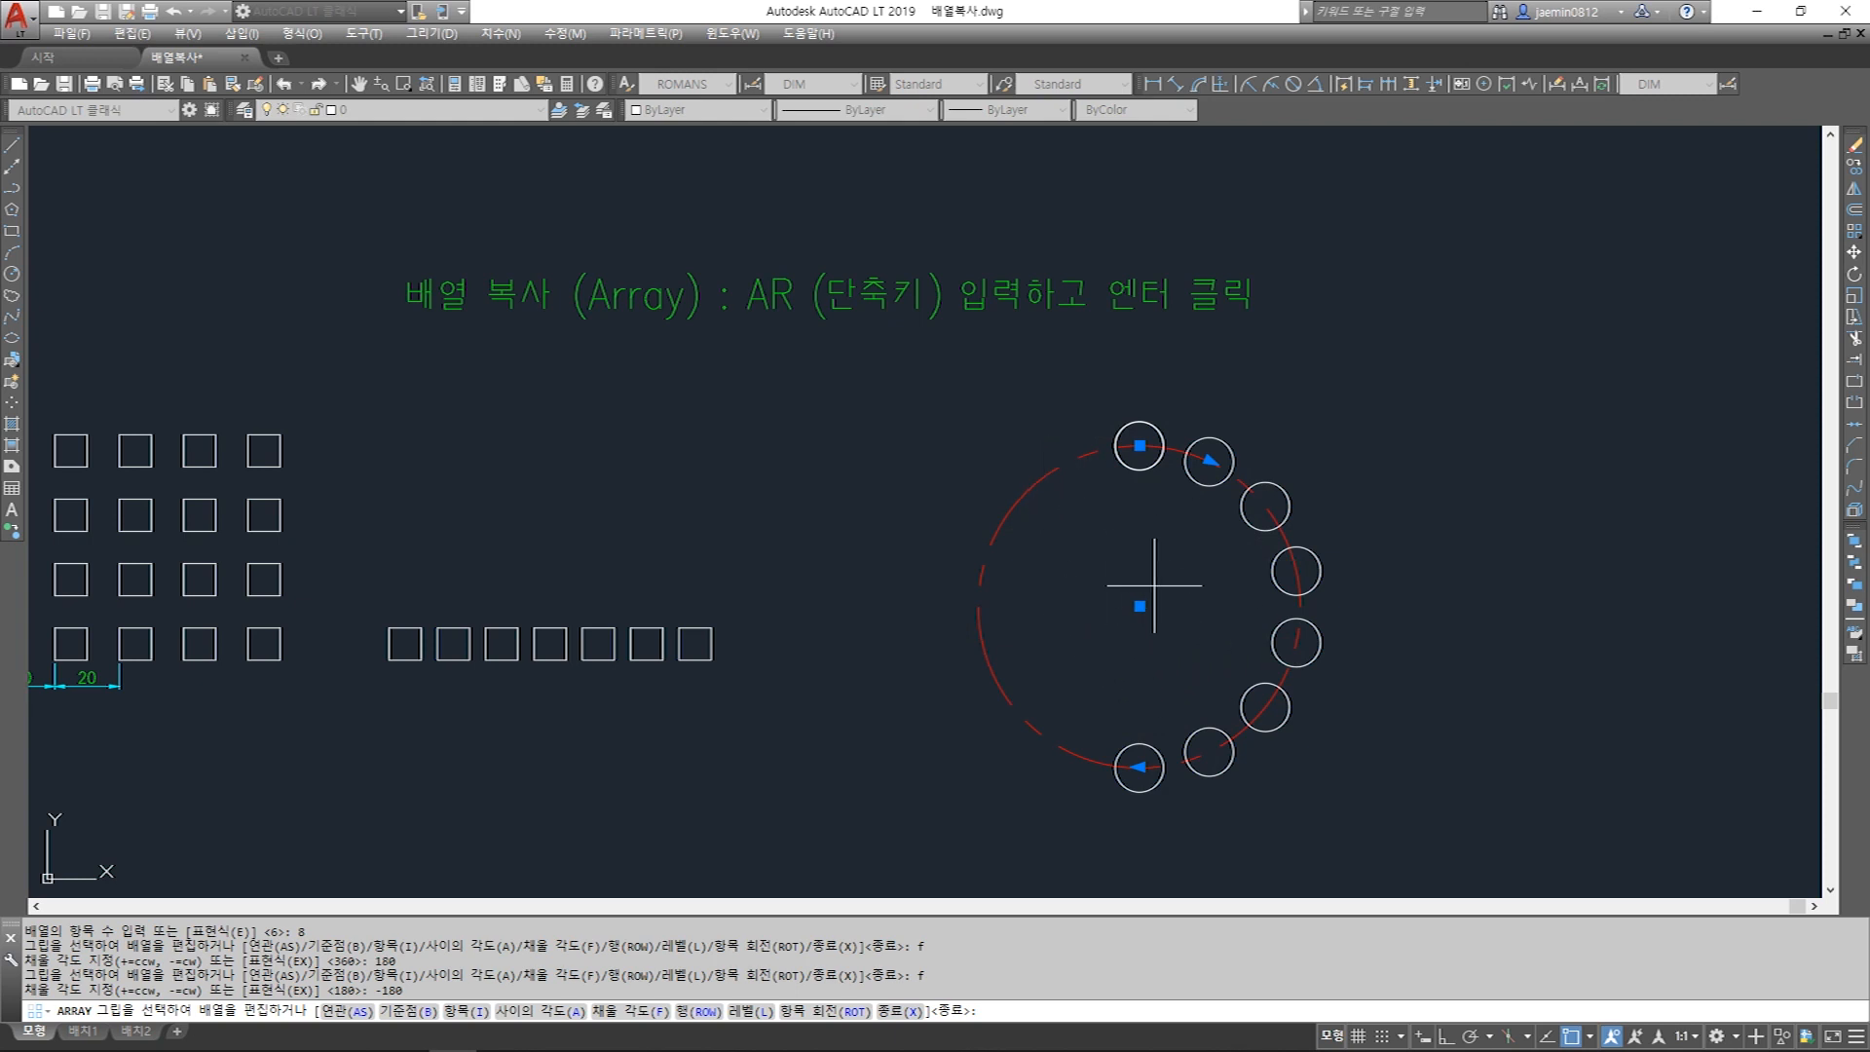
pyautogui.press('Return')
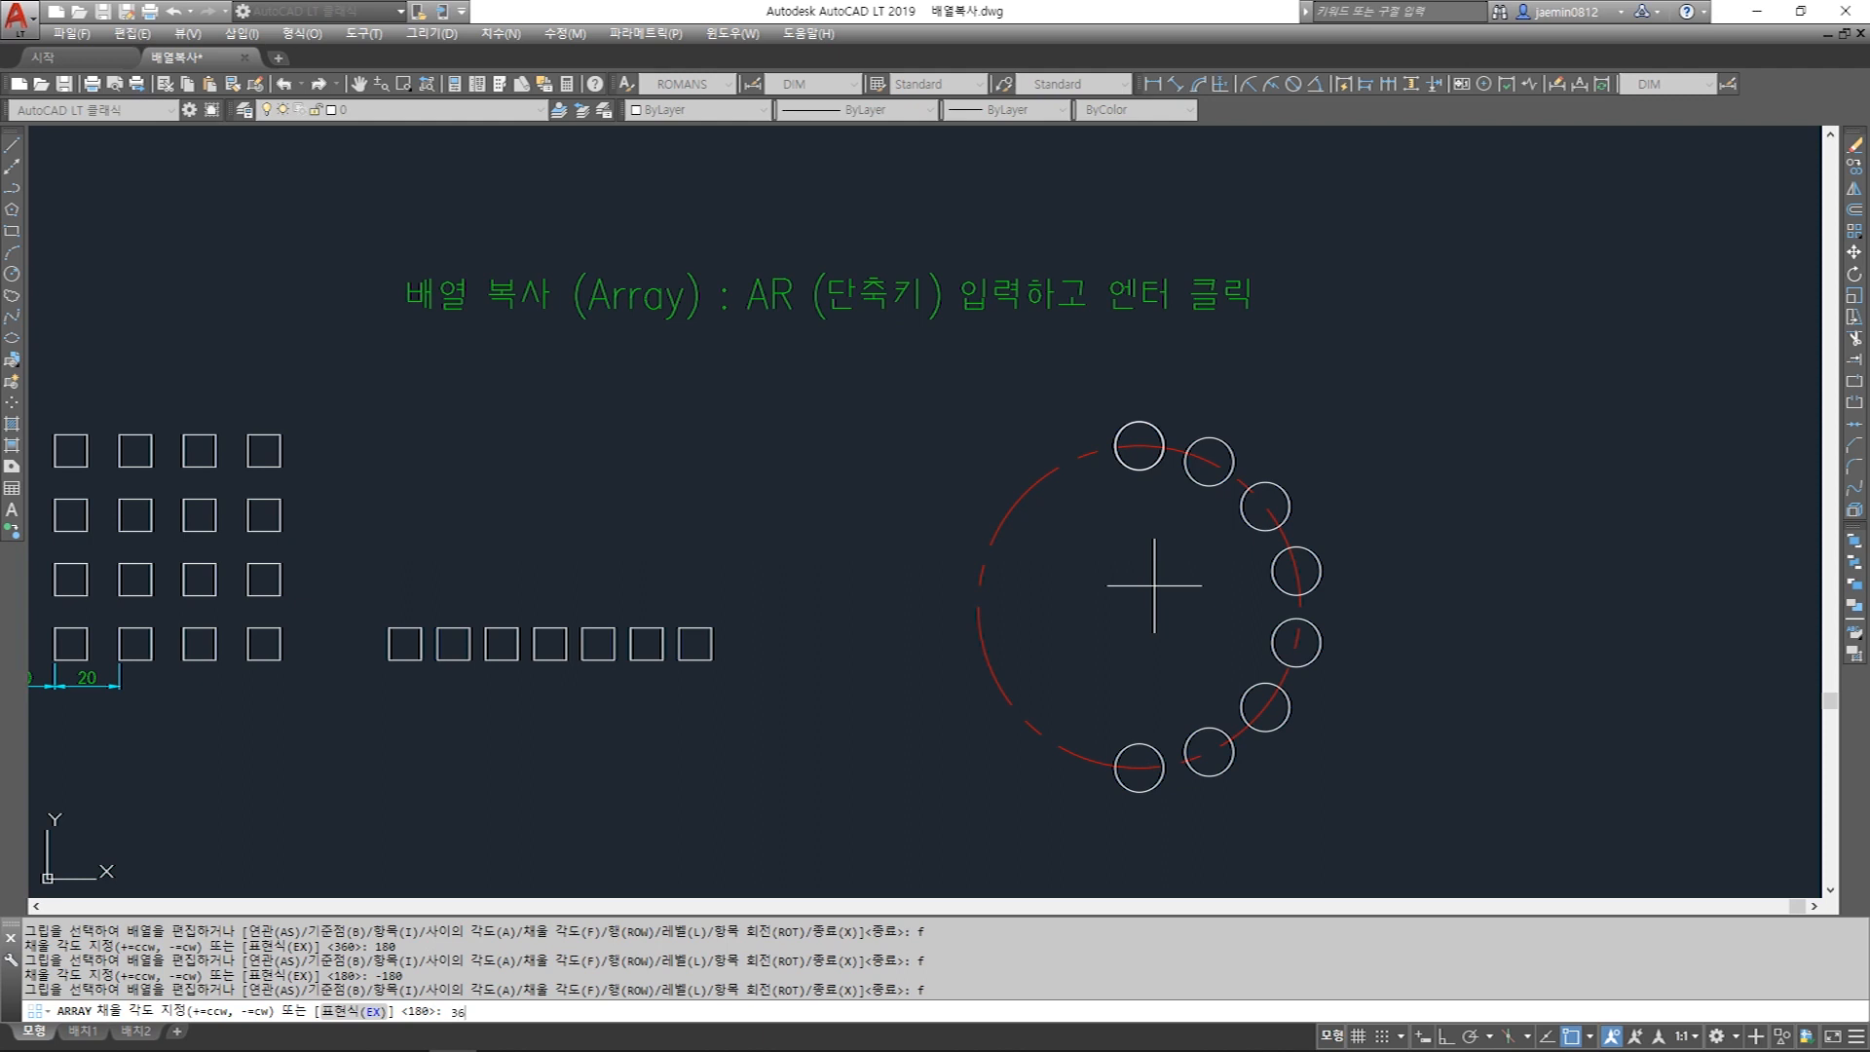
pyautogui.write('360')
pyautogui.press('Return')
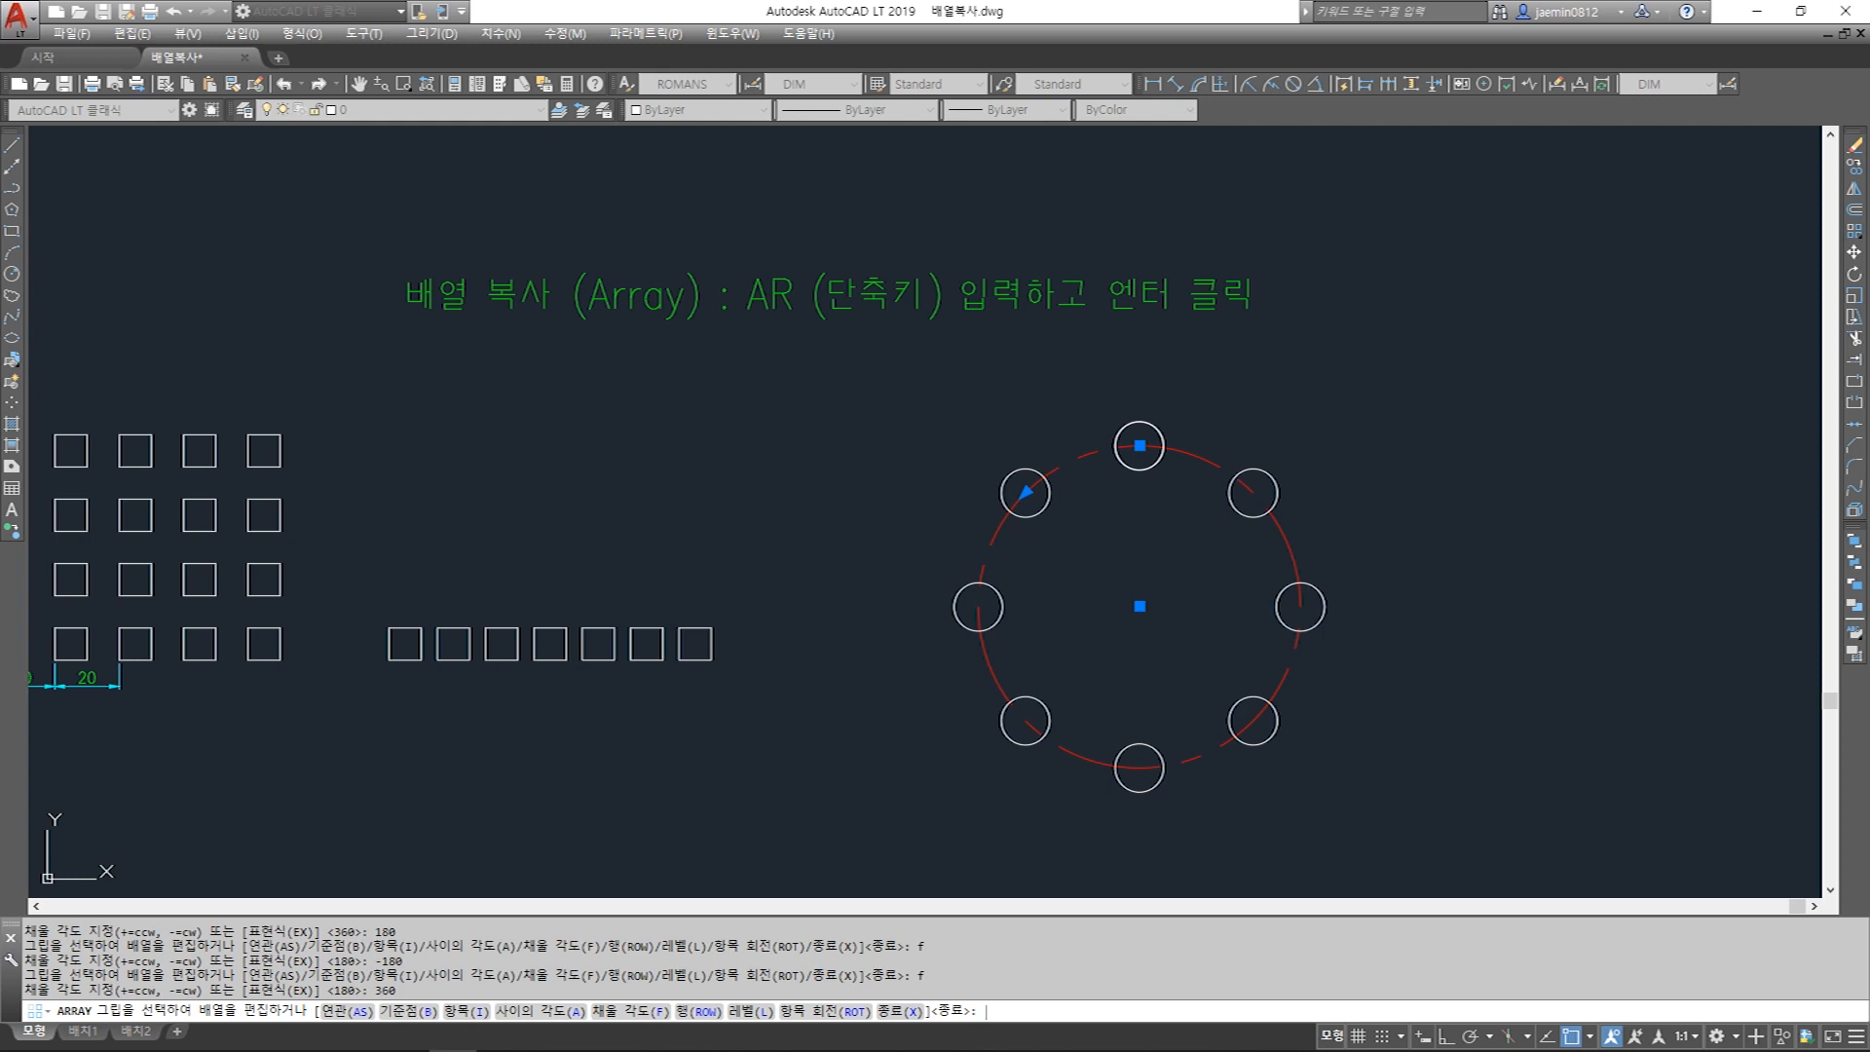
pyautogui.press('Return')
# Select the polar array as one object and try changing the angle between its items, leaving the array as it was.
pyautogui.click(1140, 468)
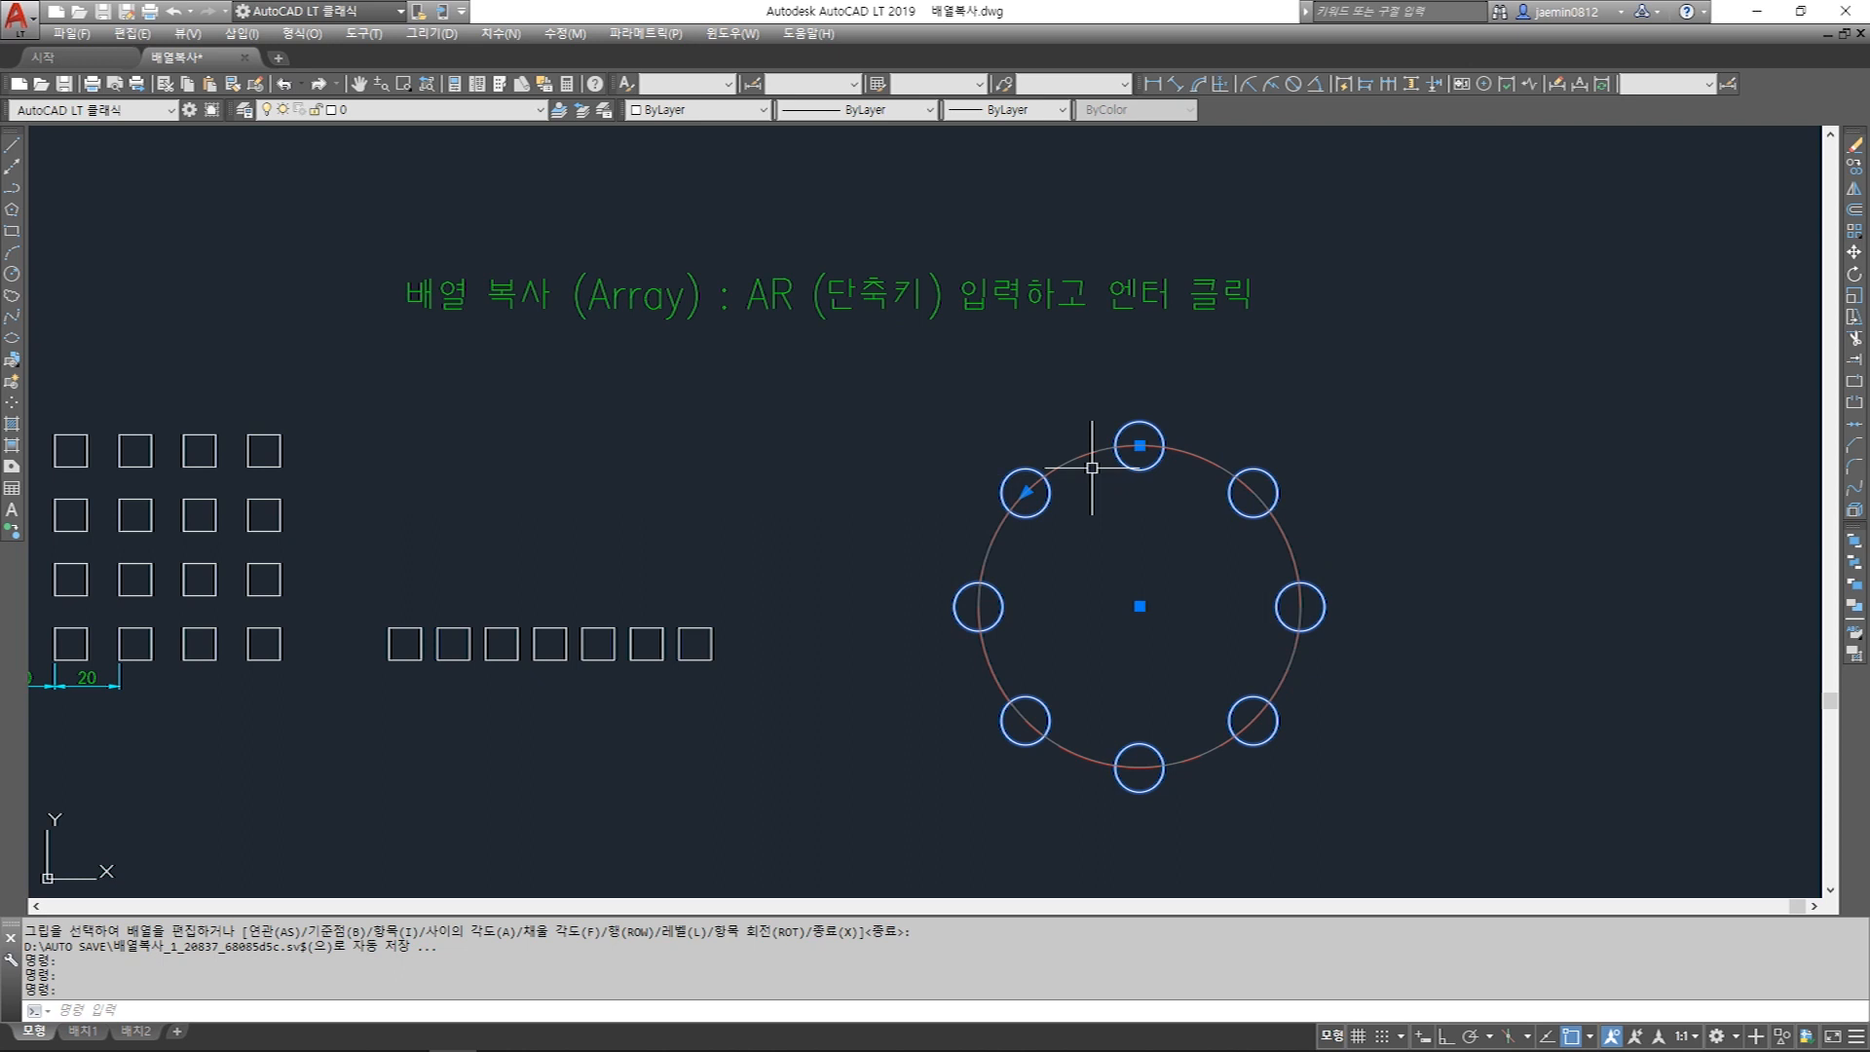
pyautogui.press('Escape')
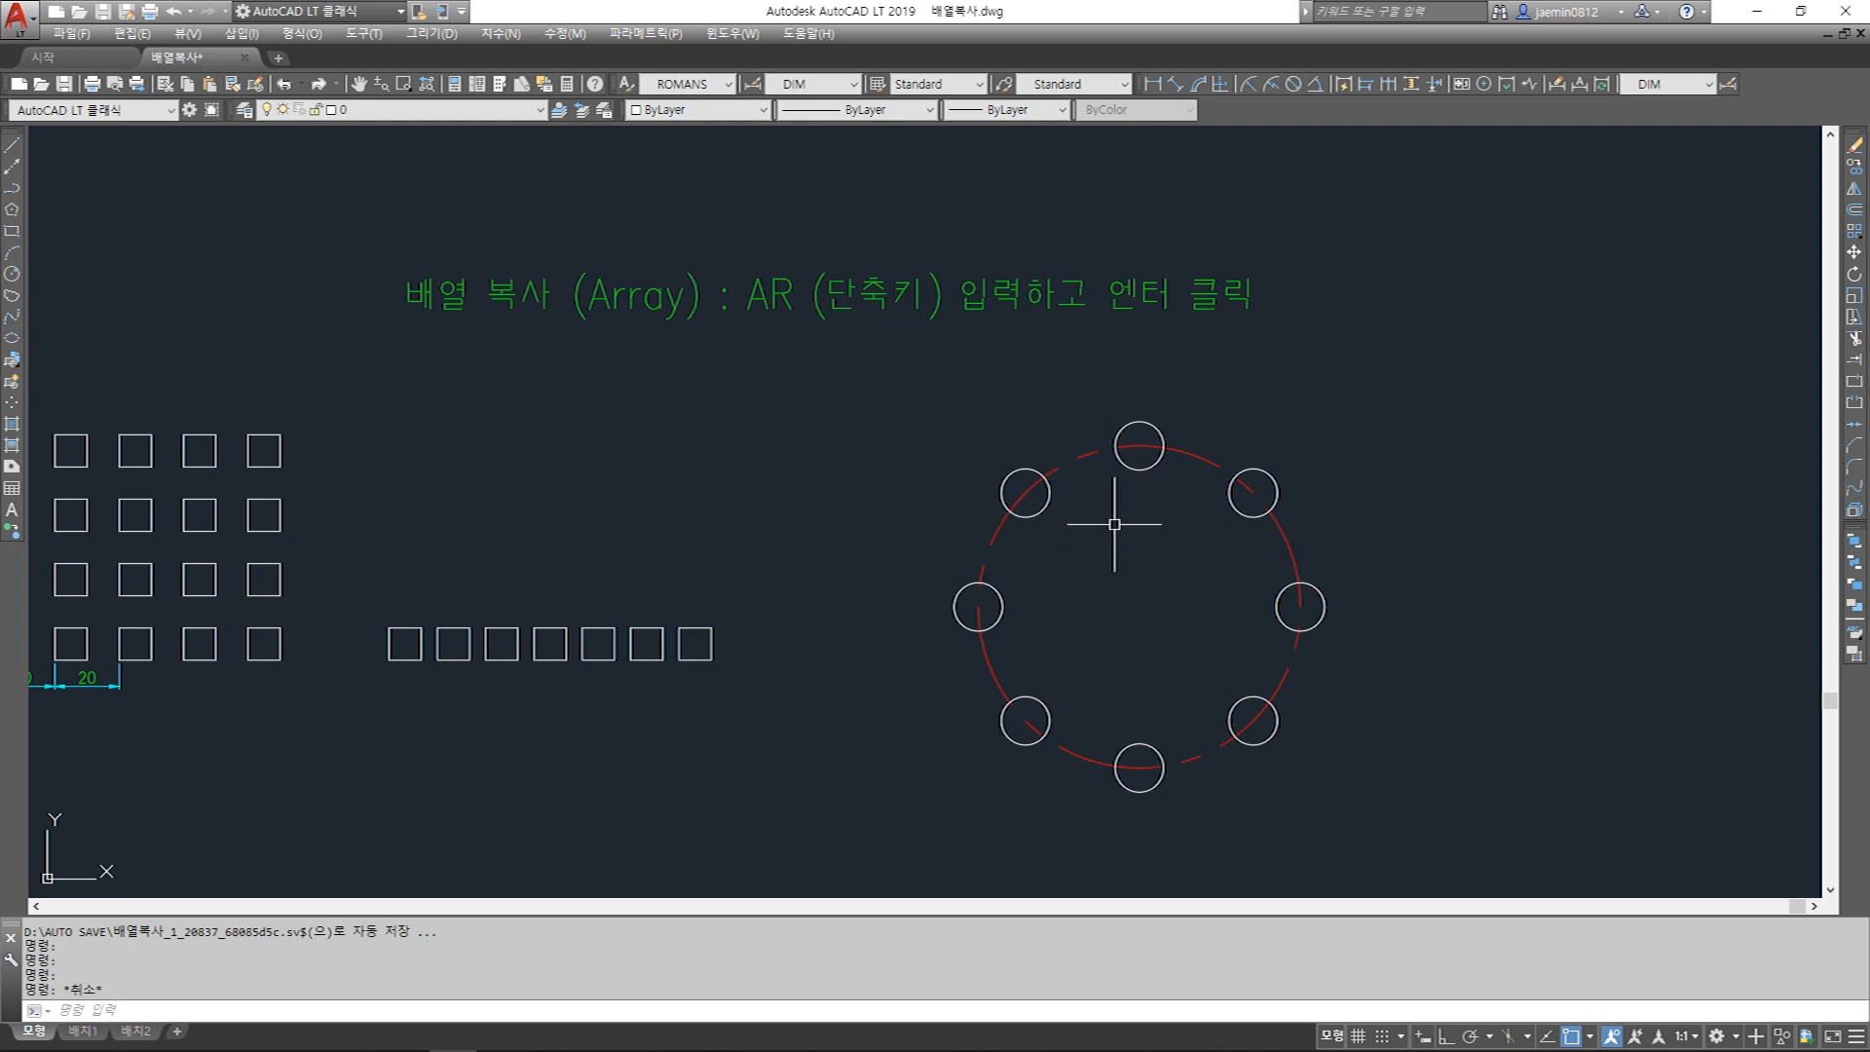
pyautogui.click(1130, 471)
pyautogui.press('Escape')
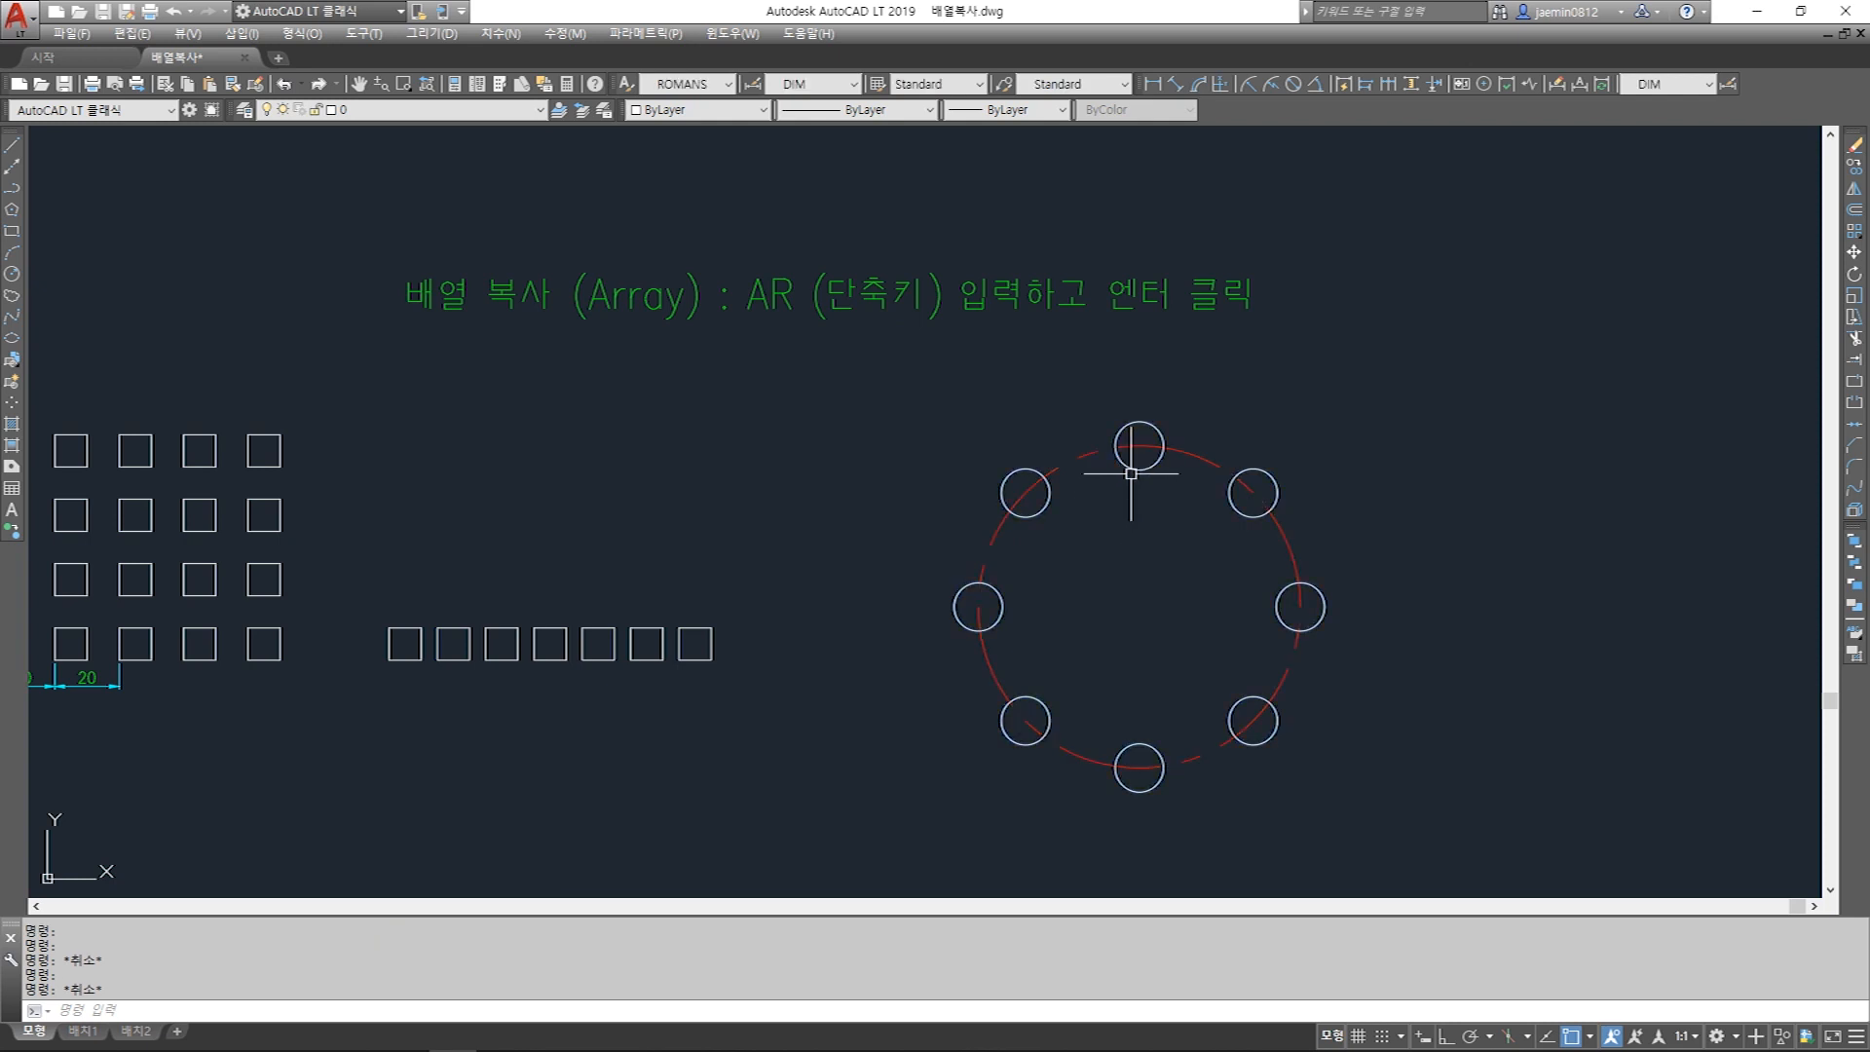
pyautogui.click(1130, 473)
pyautogui.click(1127, 464)
pyautogui.click(1125, 466)
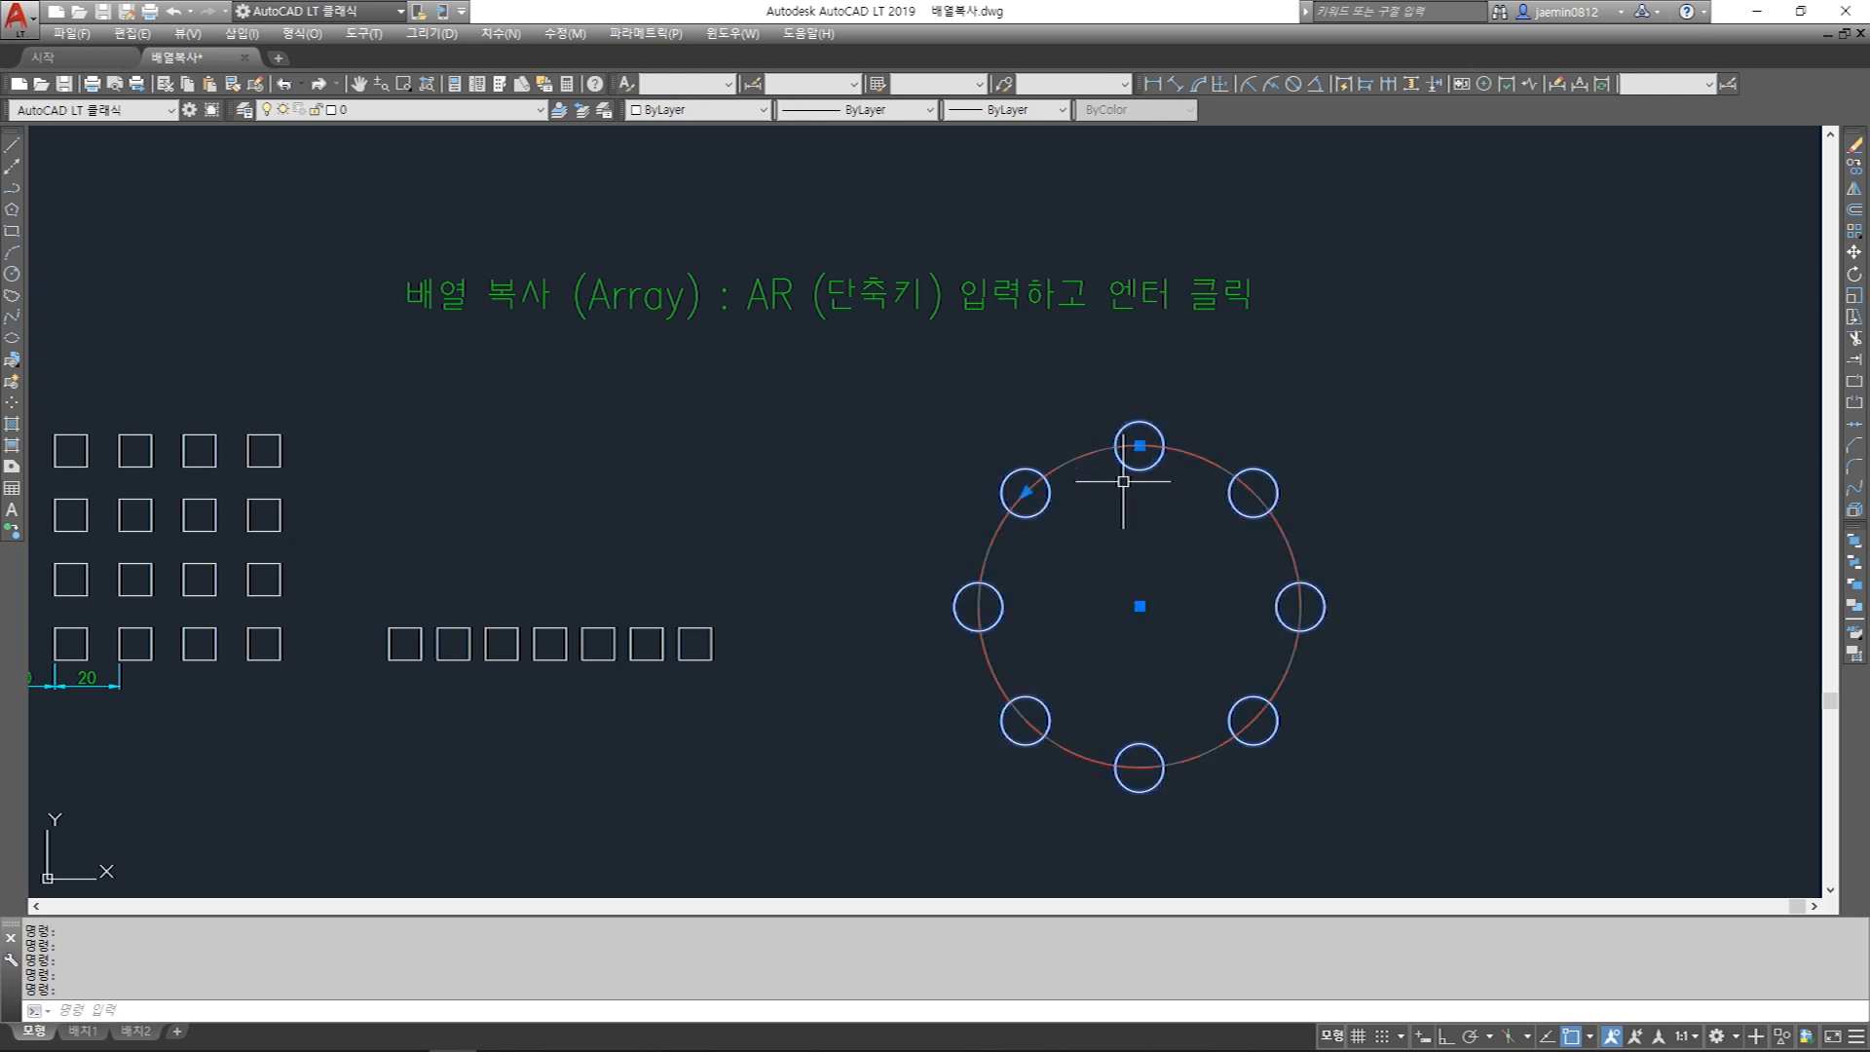
pyautogui.click(1028, 491)
pyautogui.press('F8')
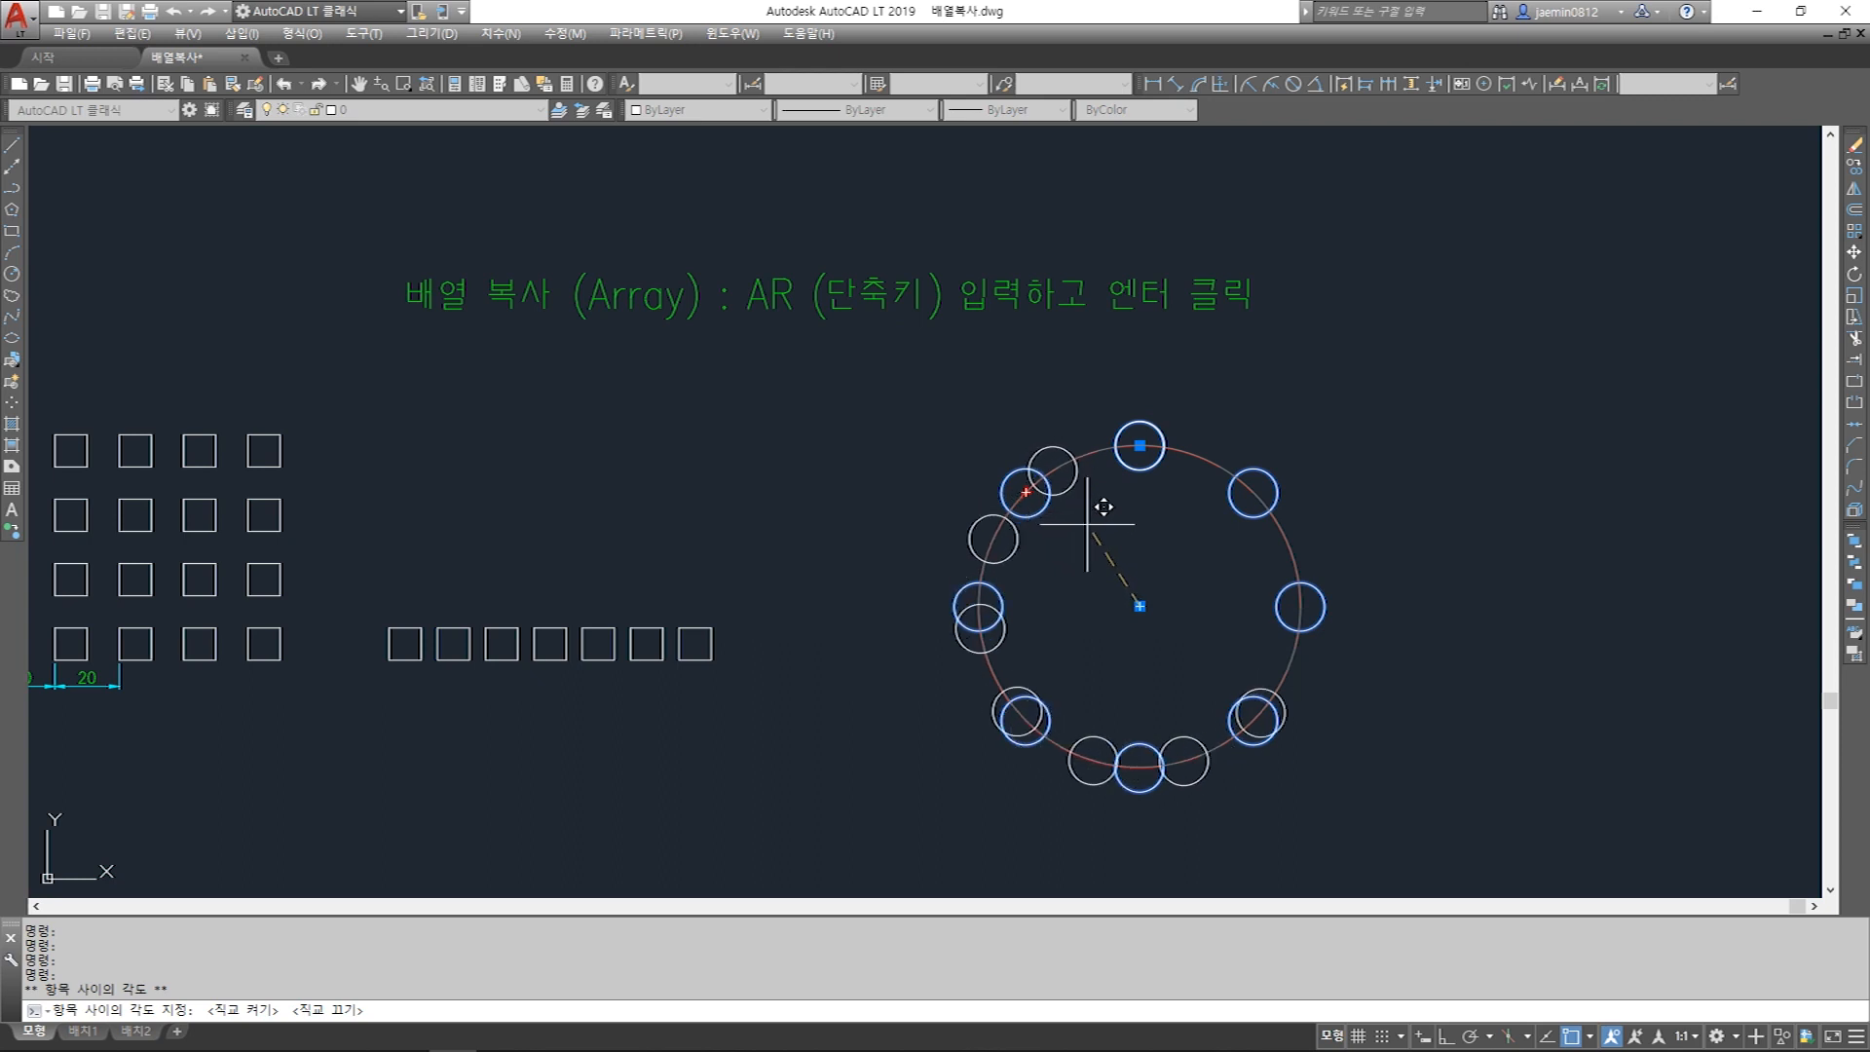
pyautogui.press('Escape')
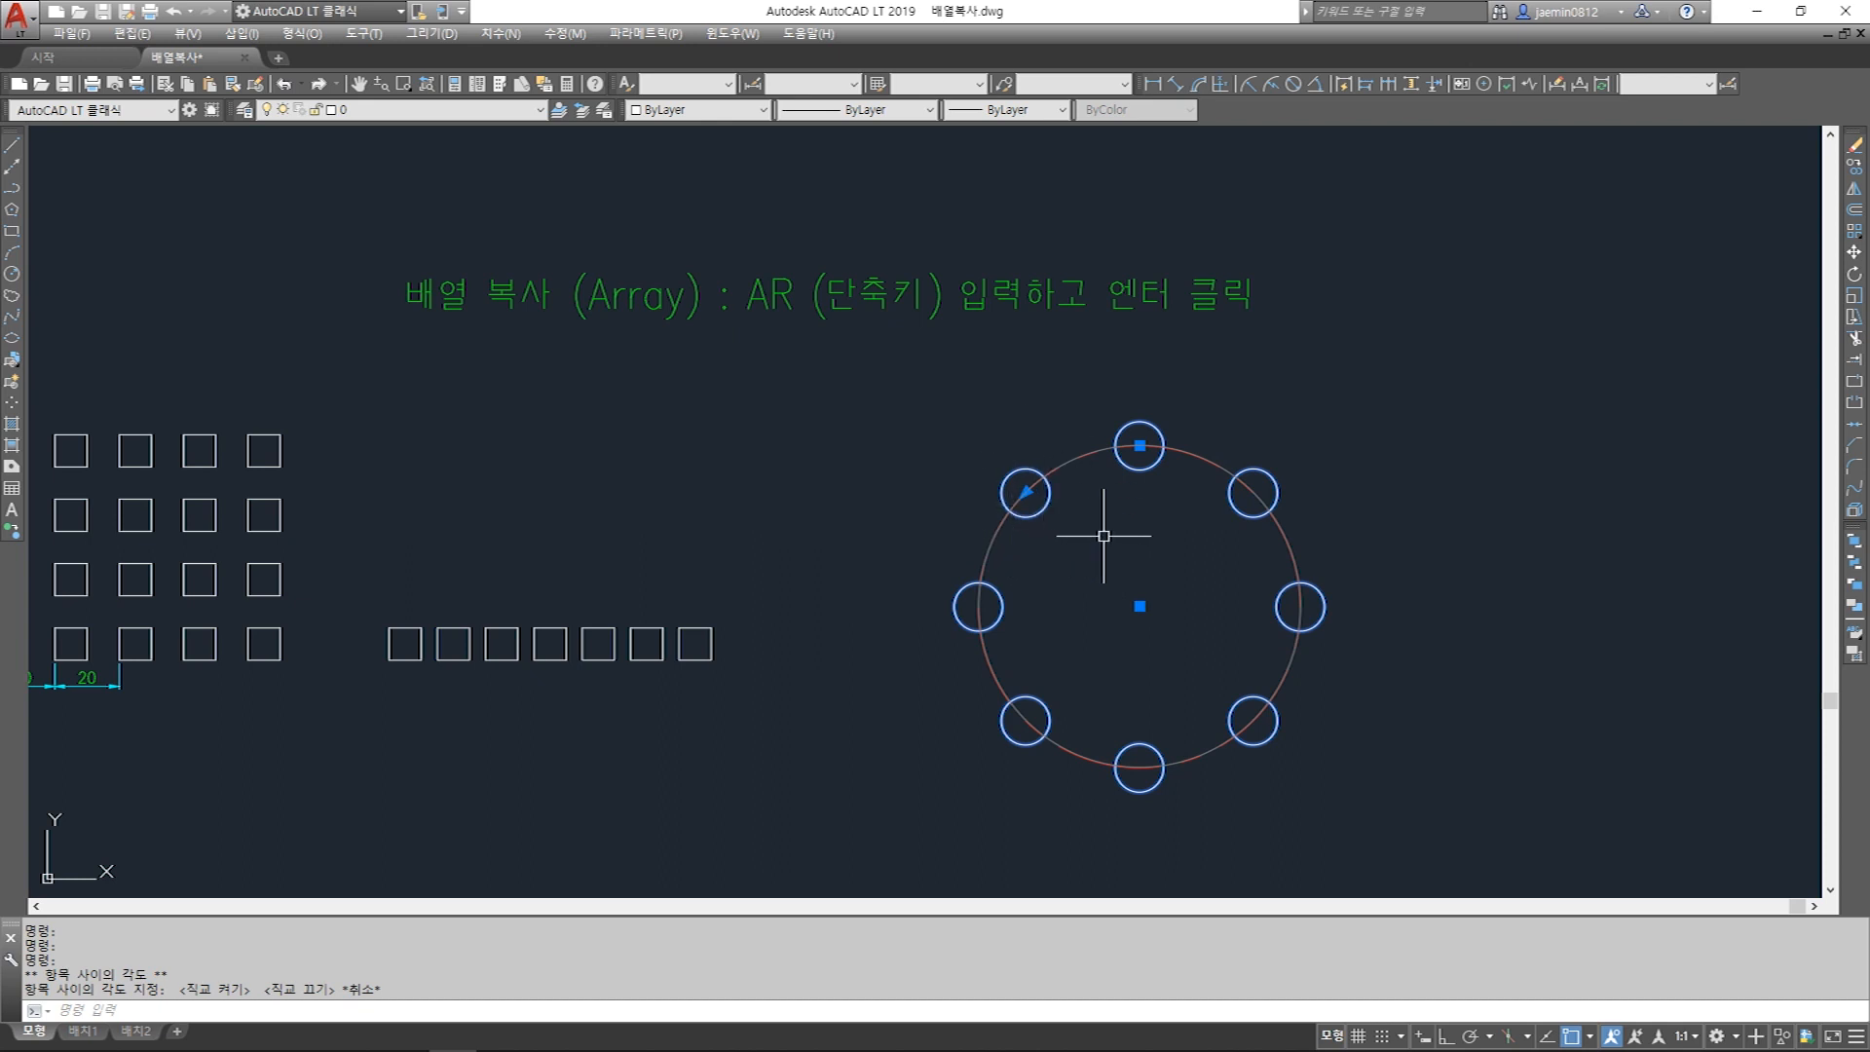
pyautogui.press('Escape')
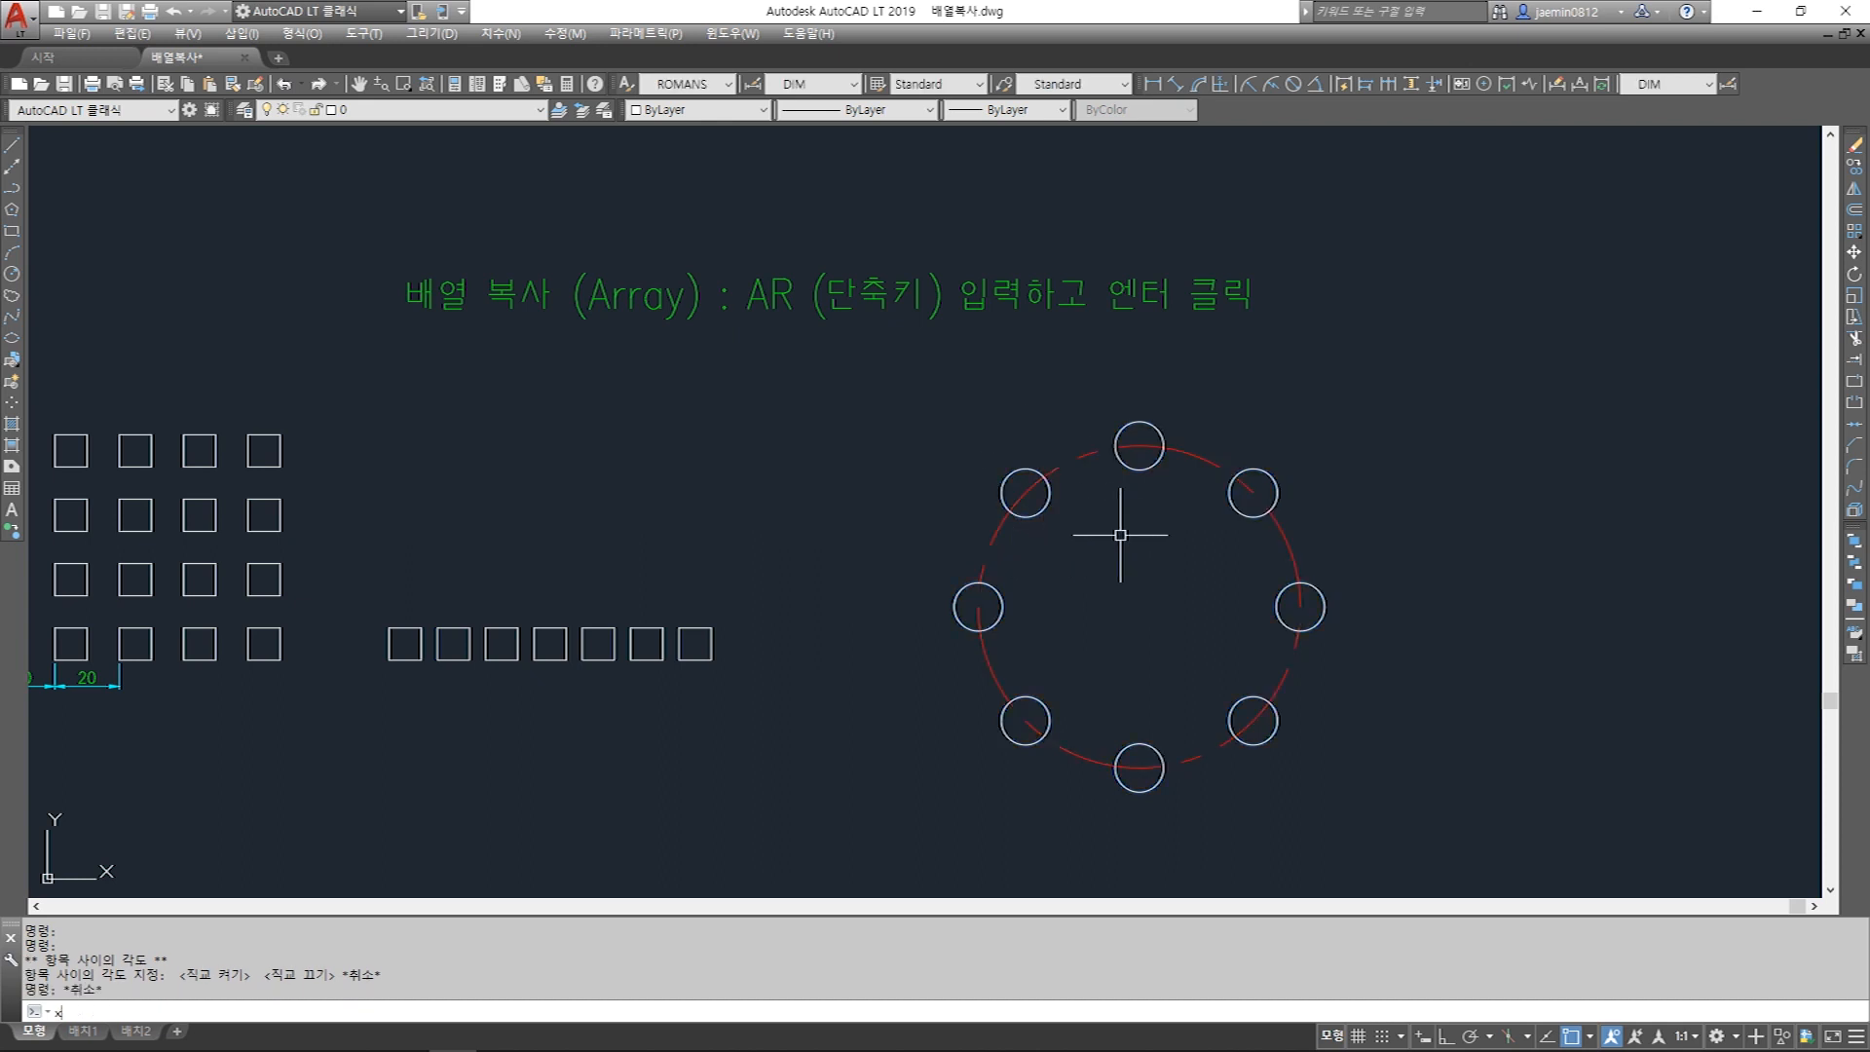
# Explode the polar array of small circles.
pyautogui.write('x')
pyautogui.press('Return')
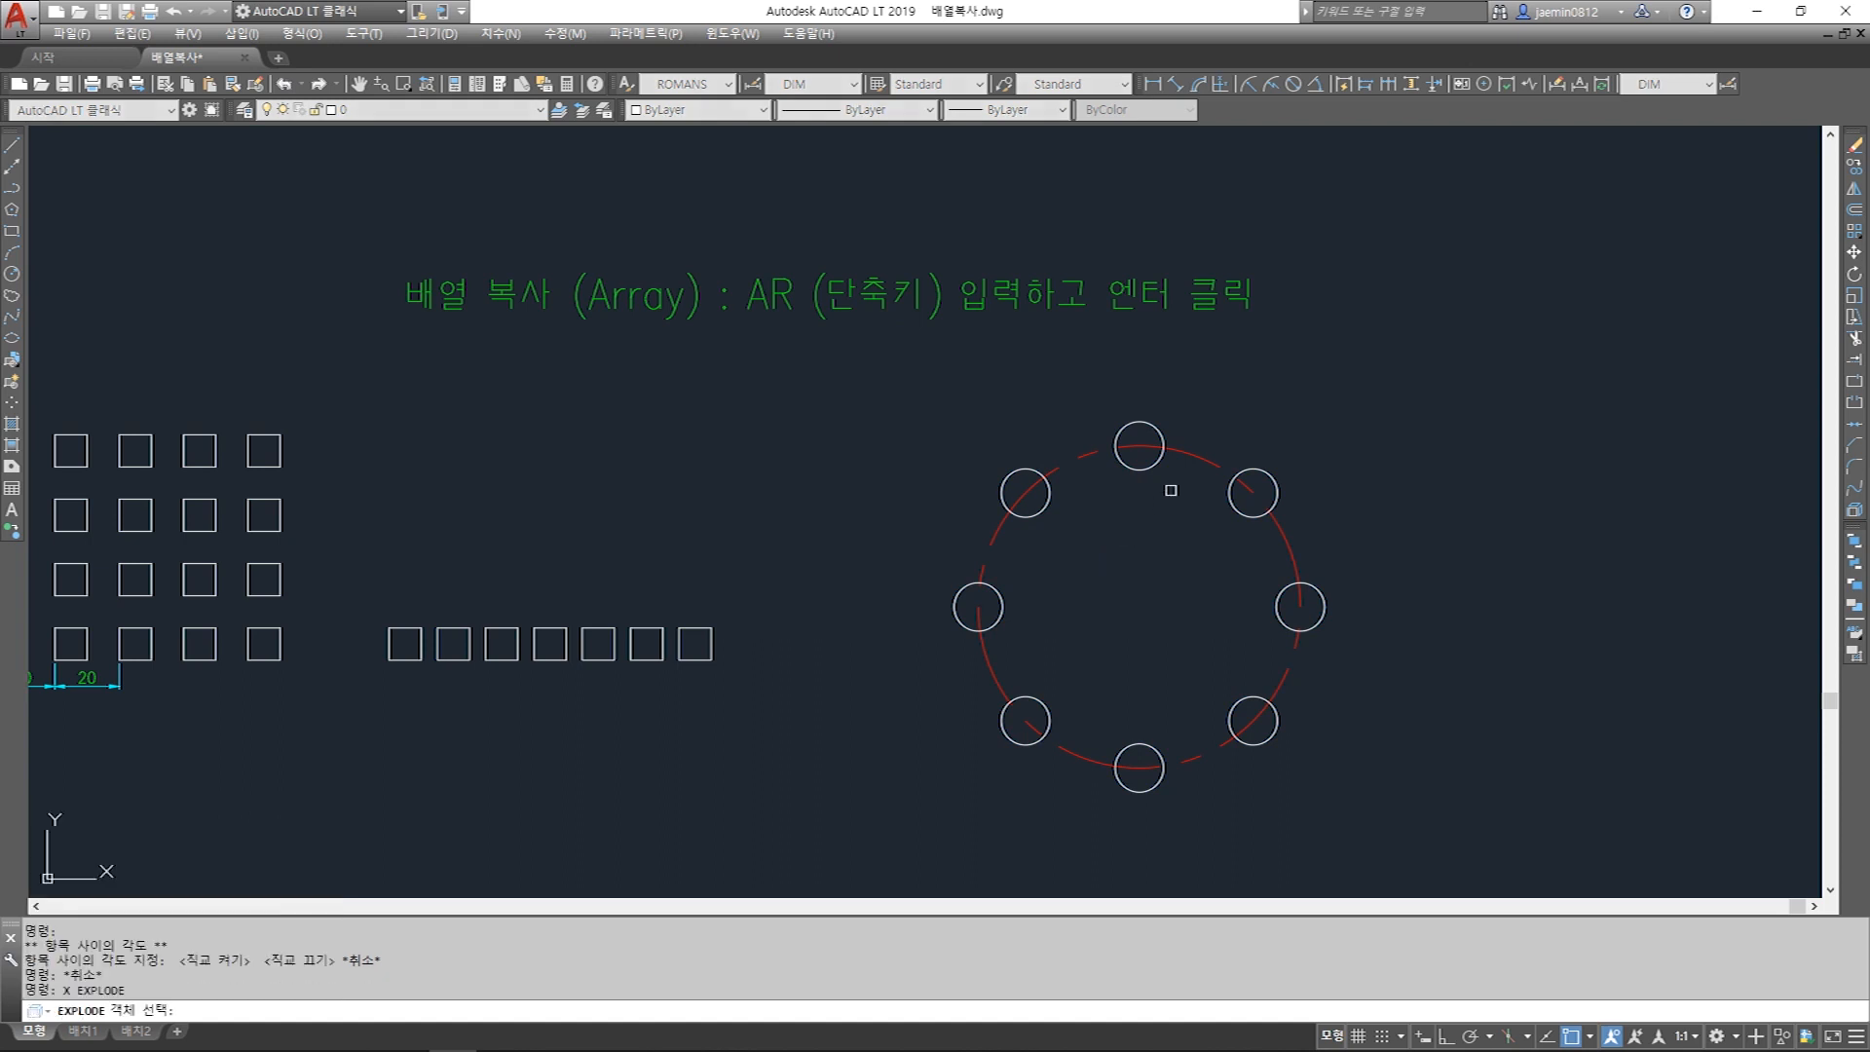
pyautogui.click(1153, 459)
pyautogui.press('Return')
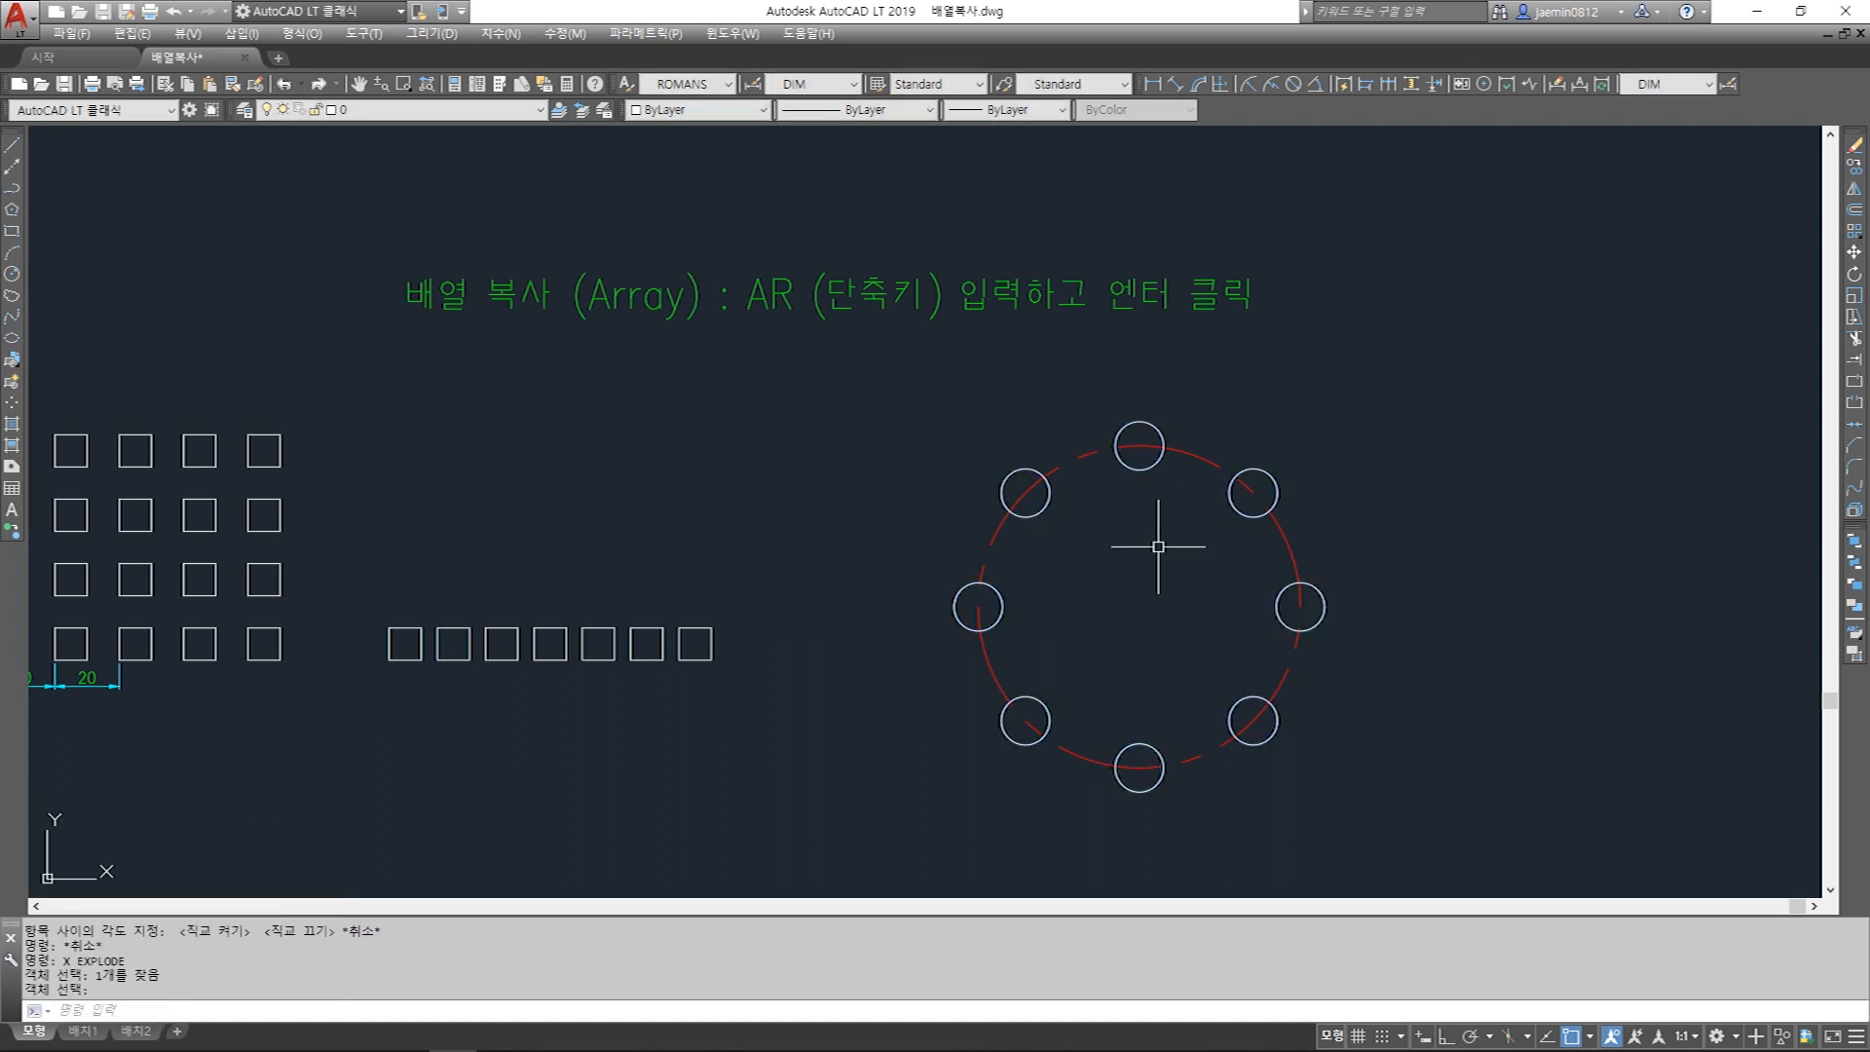
# Select several circles of the exploded polar array individually to examine whether they are separate objects, clearing each selection.
pyautogui.click(1138, 444)
pyautogui.click(1062, 500)
pyautogui.click(1062, 500)
pyautogui.click(1023, 510)
pyautogui.click(999, 609)
pyautogui.click(992, 612)
pyautogui.press('Escape')
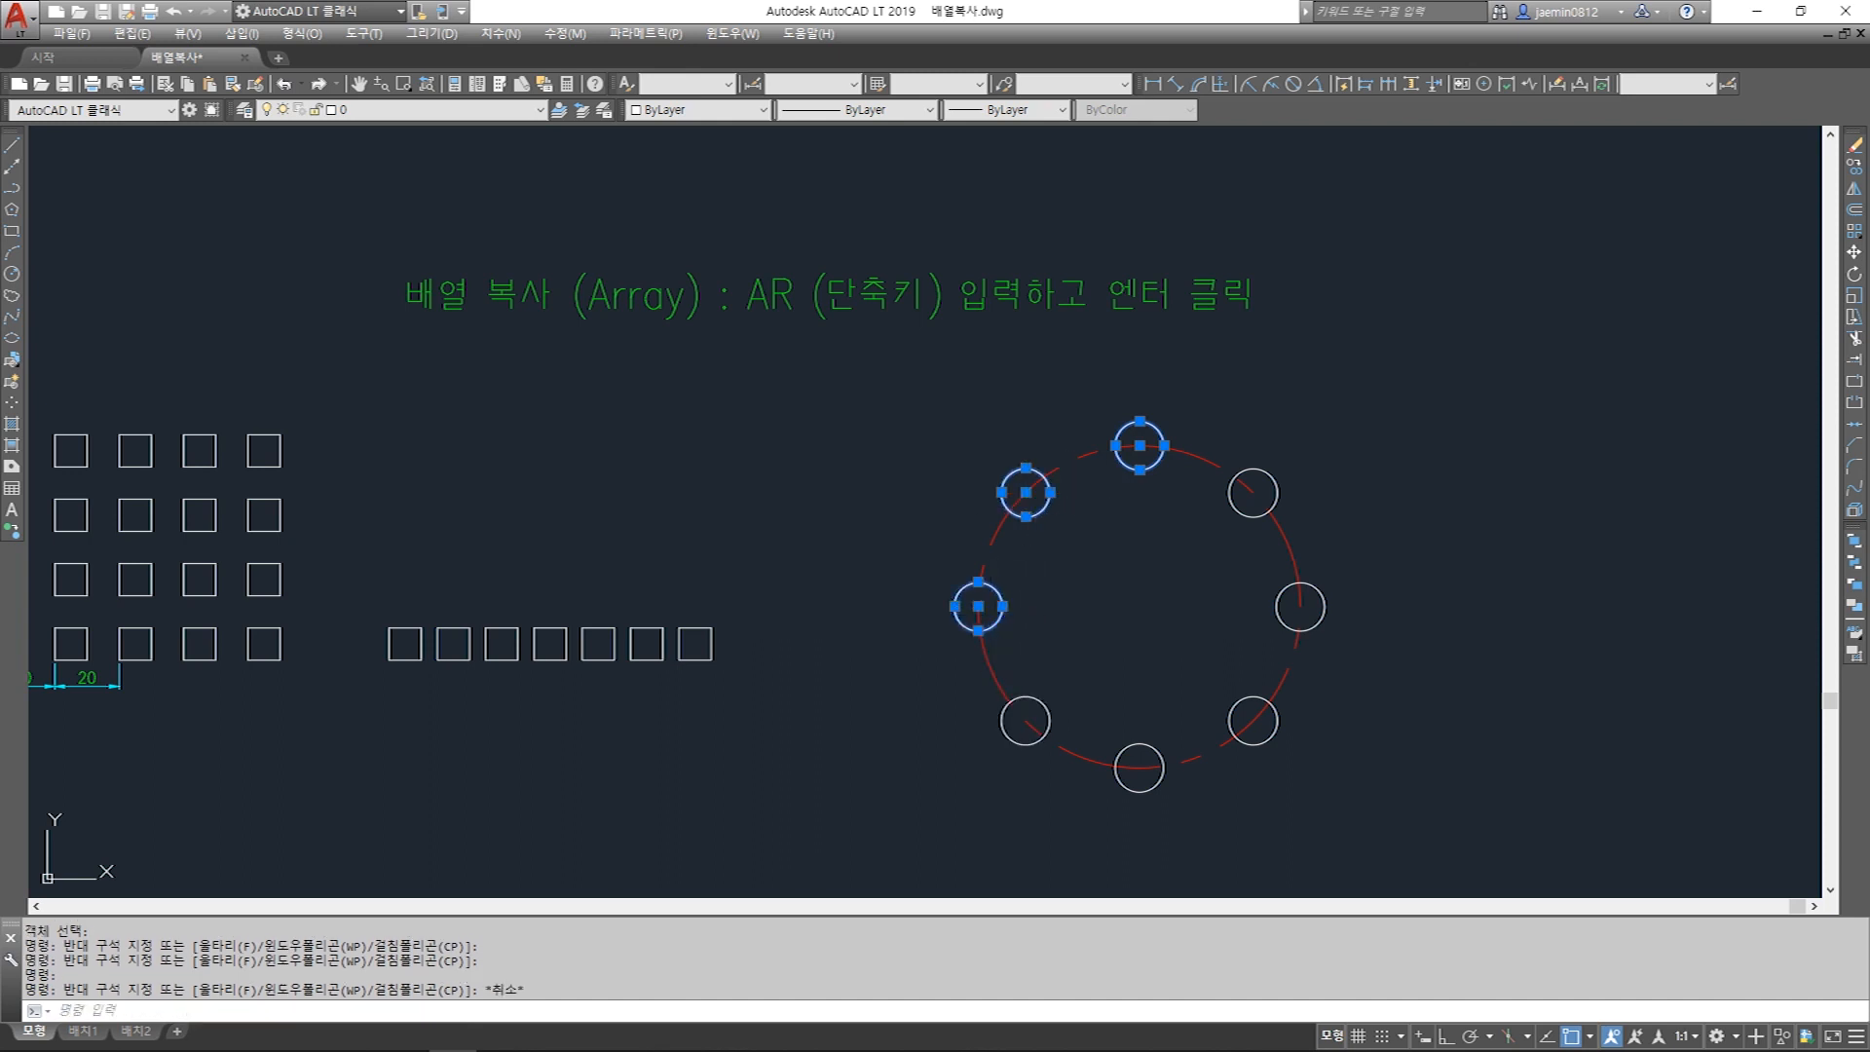
pyautogui.press('Escape')
pyautogui.click(1118, 745)
pyautogui.click(1127, 756)
pyautogui.press('Escape')
pyautogui.click(1225, 502)
pyautogui.click(1232, 499)
pyautogui.click(1235, 510)
pyautogui.press('Escape')
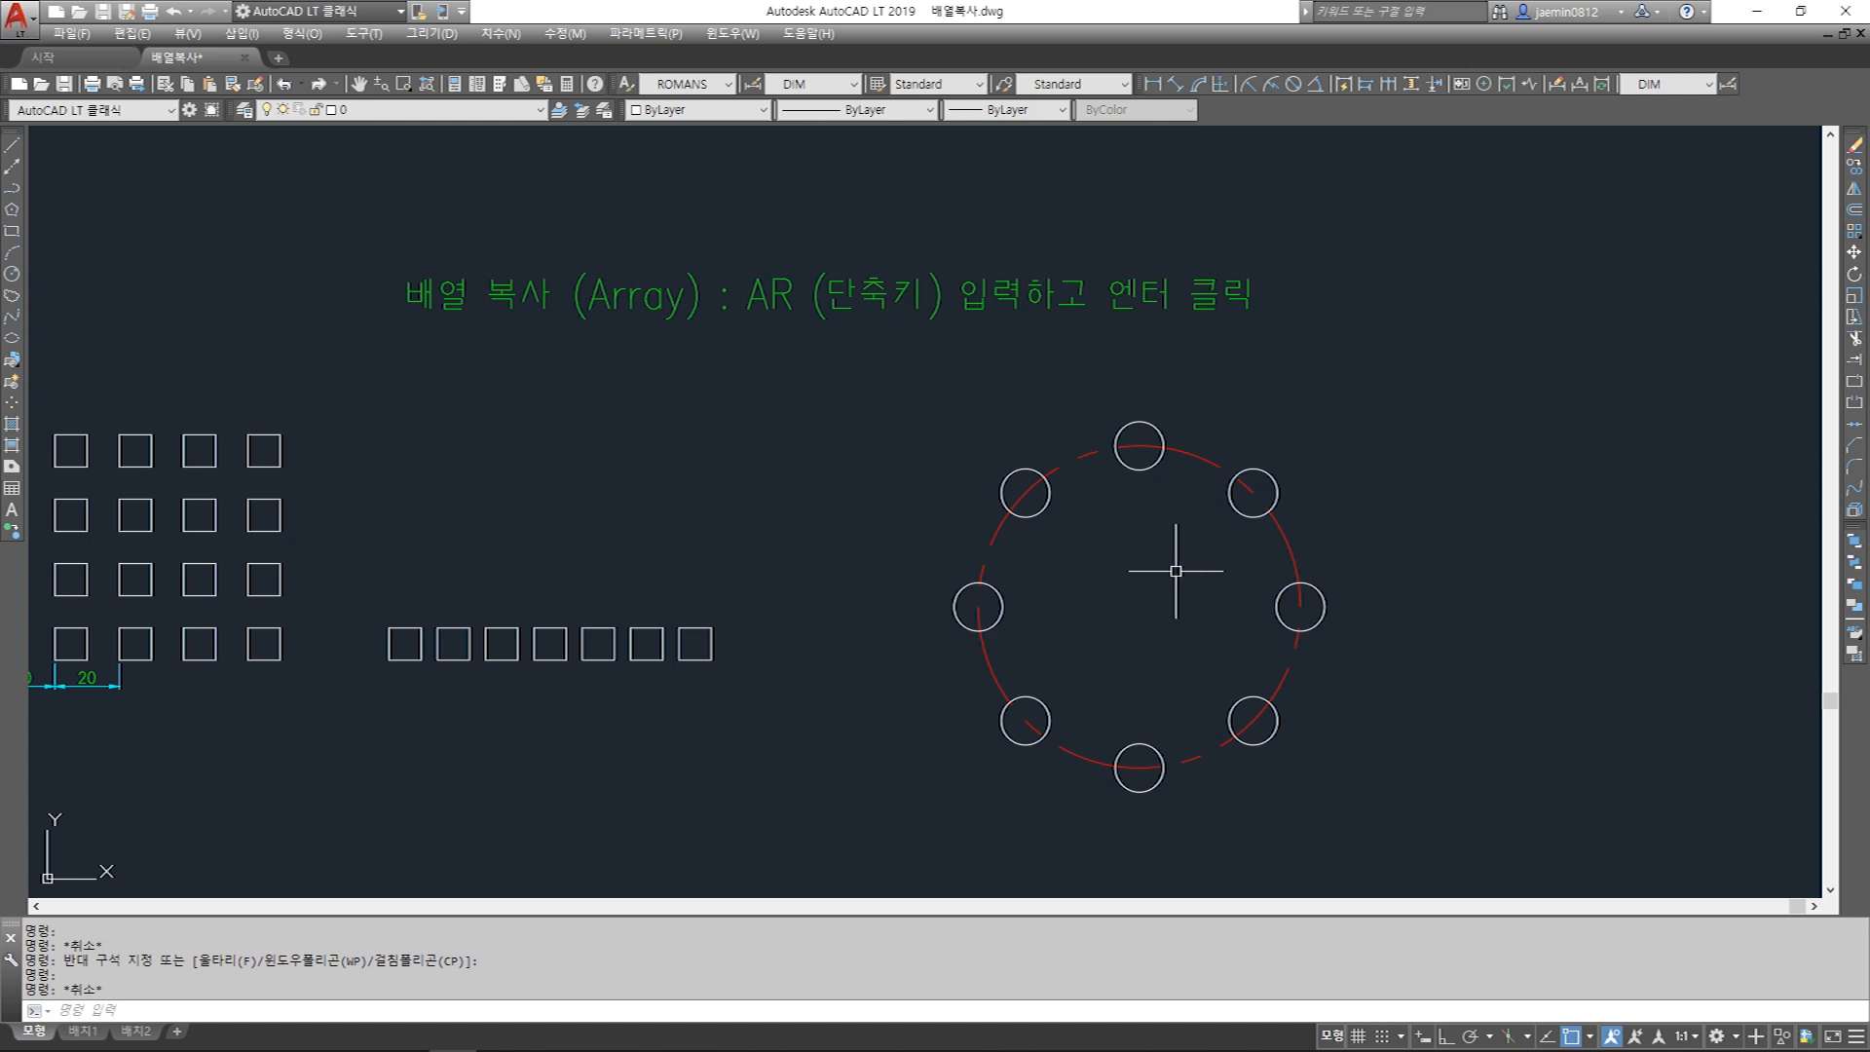
# Copy the green Array heading horizontally to the empty area right of the circle array, with Ortho on.
pyautogui.scroll(-2, 1071, 493)
pyautogui.moveTo(1066, 488); pyautogui.dragTo(1019, 497, button='middle')
pyautogui.write('cc')
pyautogui.press('space')
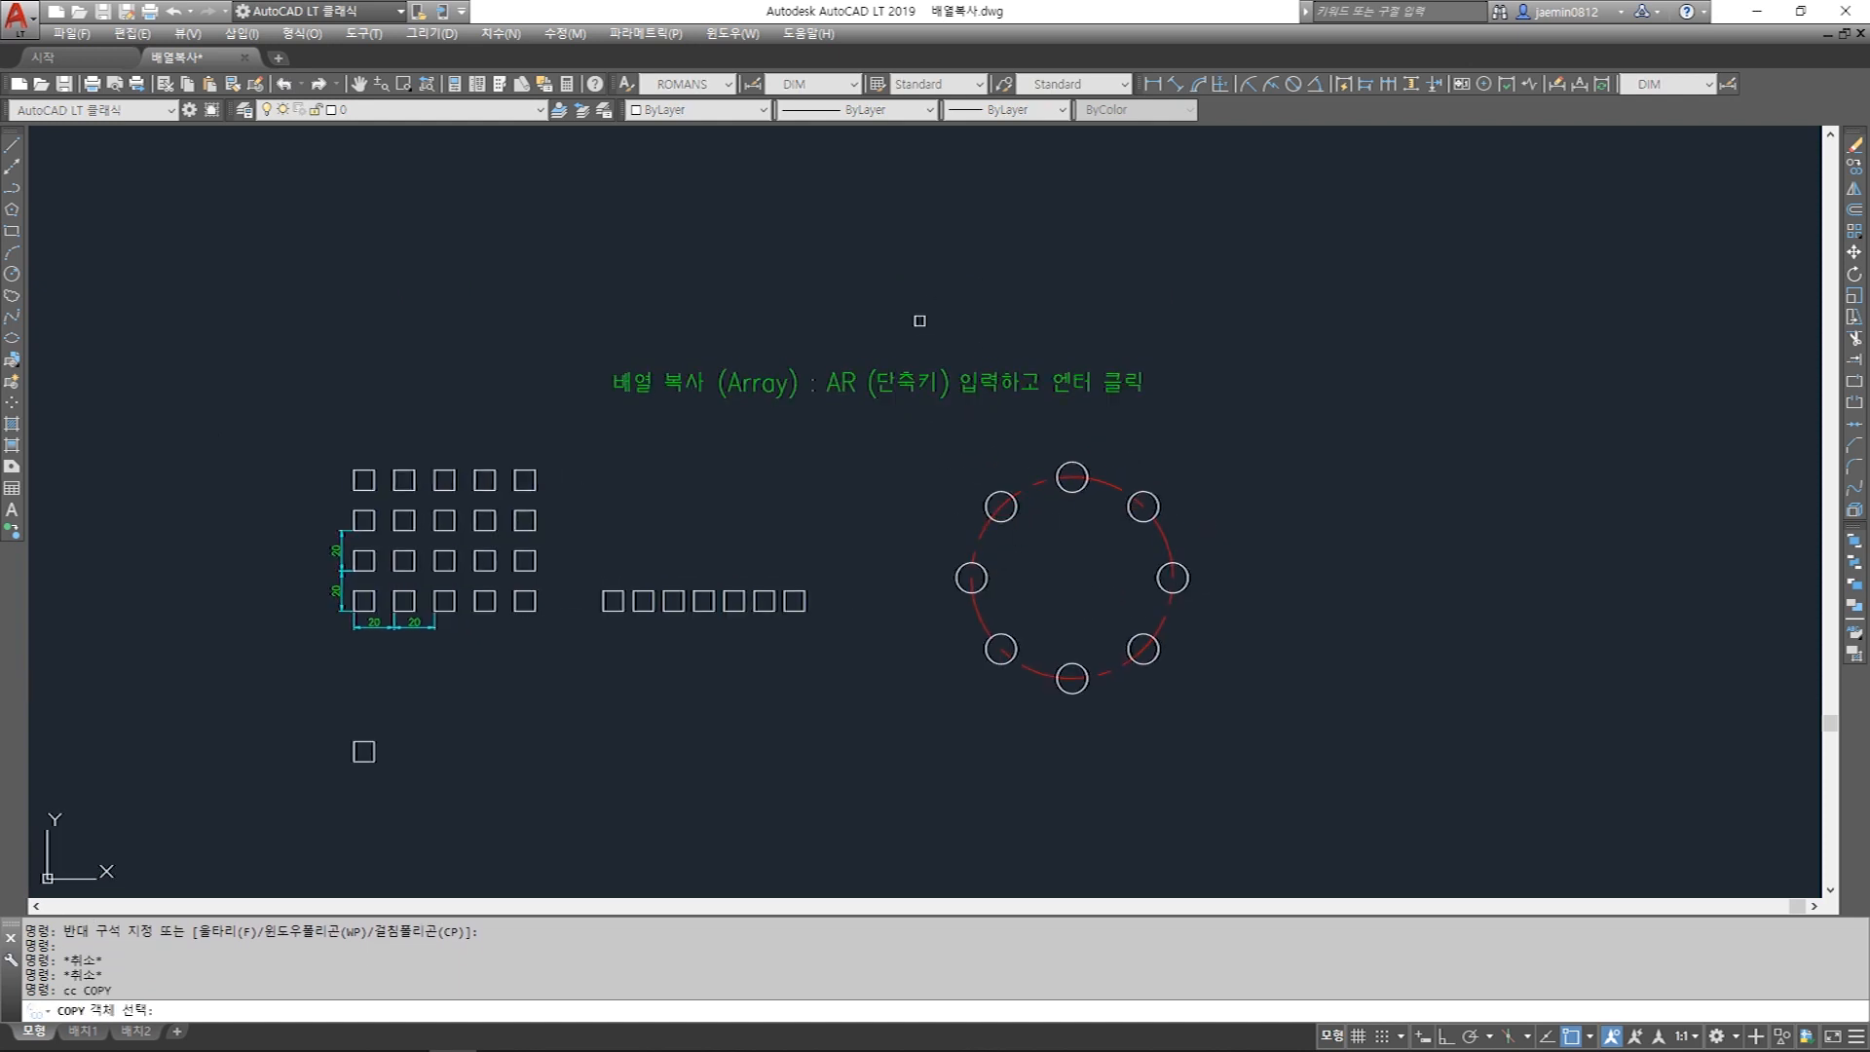
pyautogui.click(918, 331)
pyautogui.click(902, 402)
pyautogui.press('space')
pyautogui.click(904, 410)
pyautogui.moveTo(963, 421); pyautogui.dragTo(473, 420, button='middle')
pyautogui.press('F8')
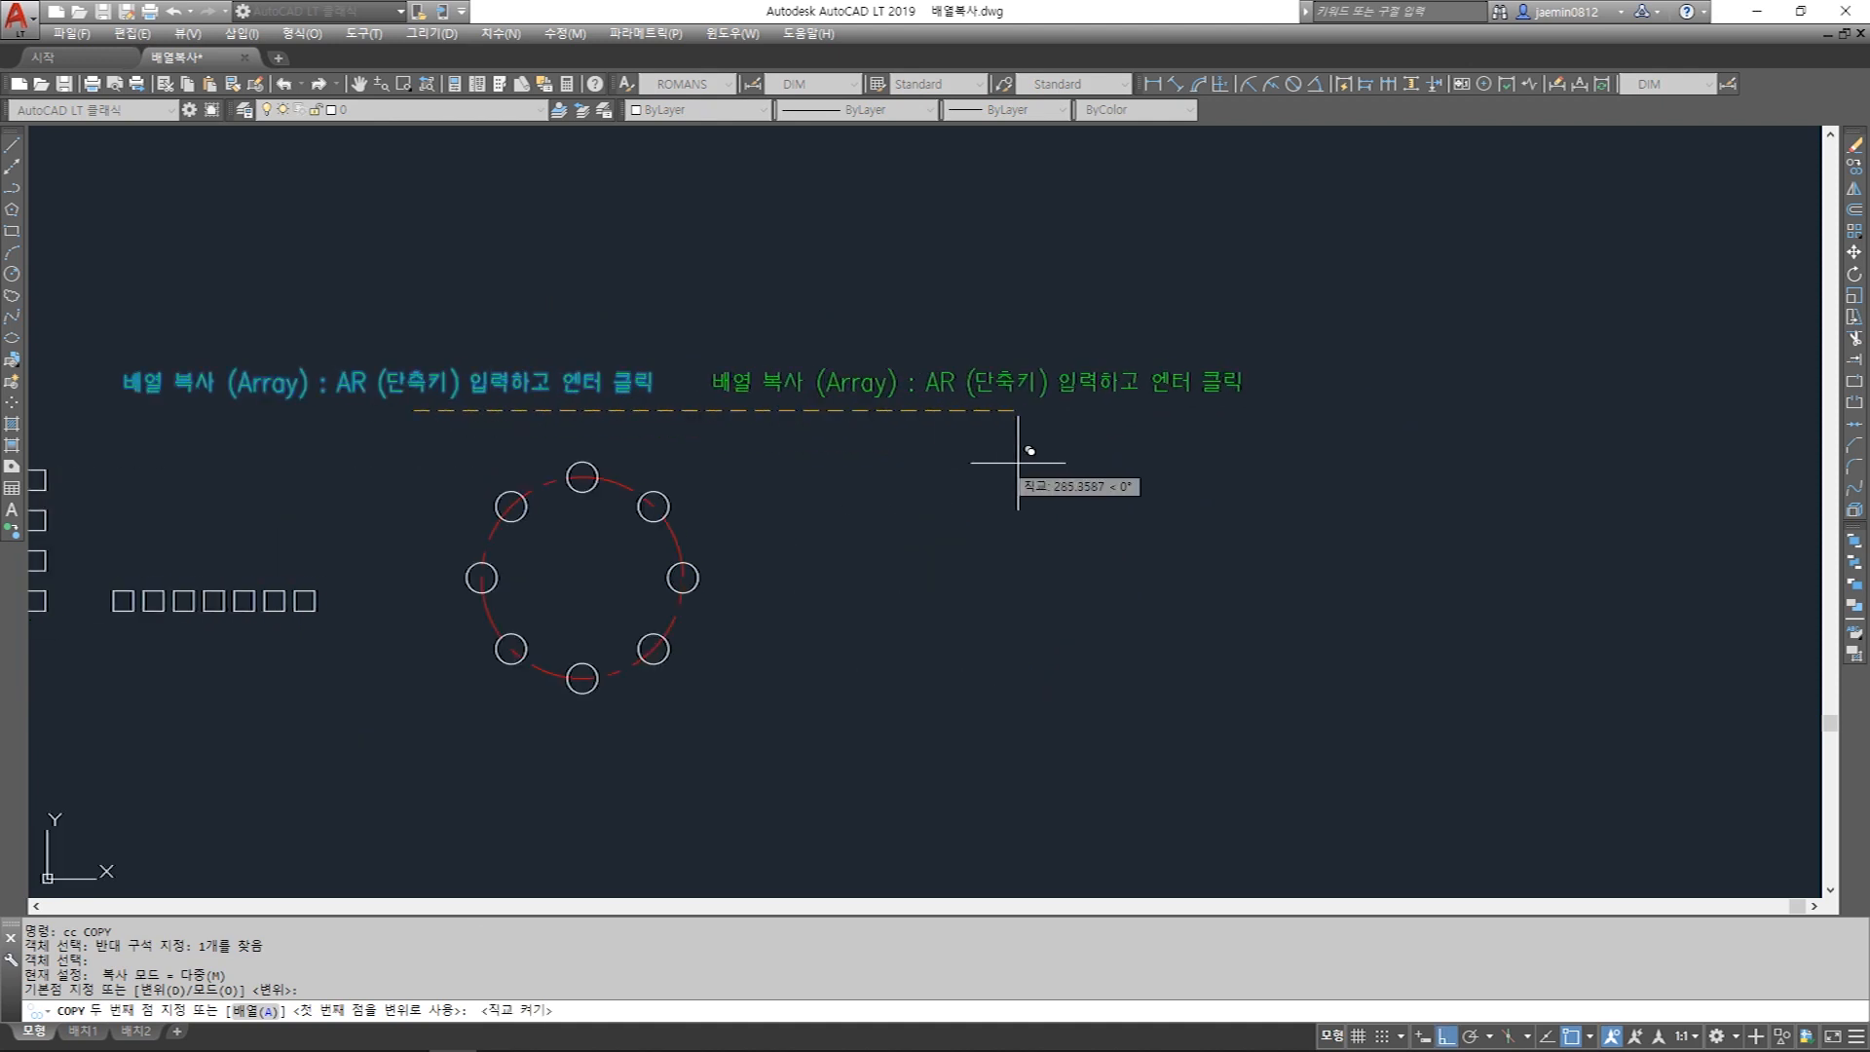
pyautogui.click(1159, 465)
pyautogui.press('Escape')
pyautogui.moveTo(487, 672); pyautogui.dragTo(875, 633, button='middle')
pyautogui.moveTo(1078, 542); pyautogui.dragTo(651, 572, button='middle')
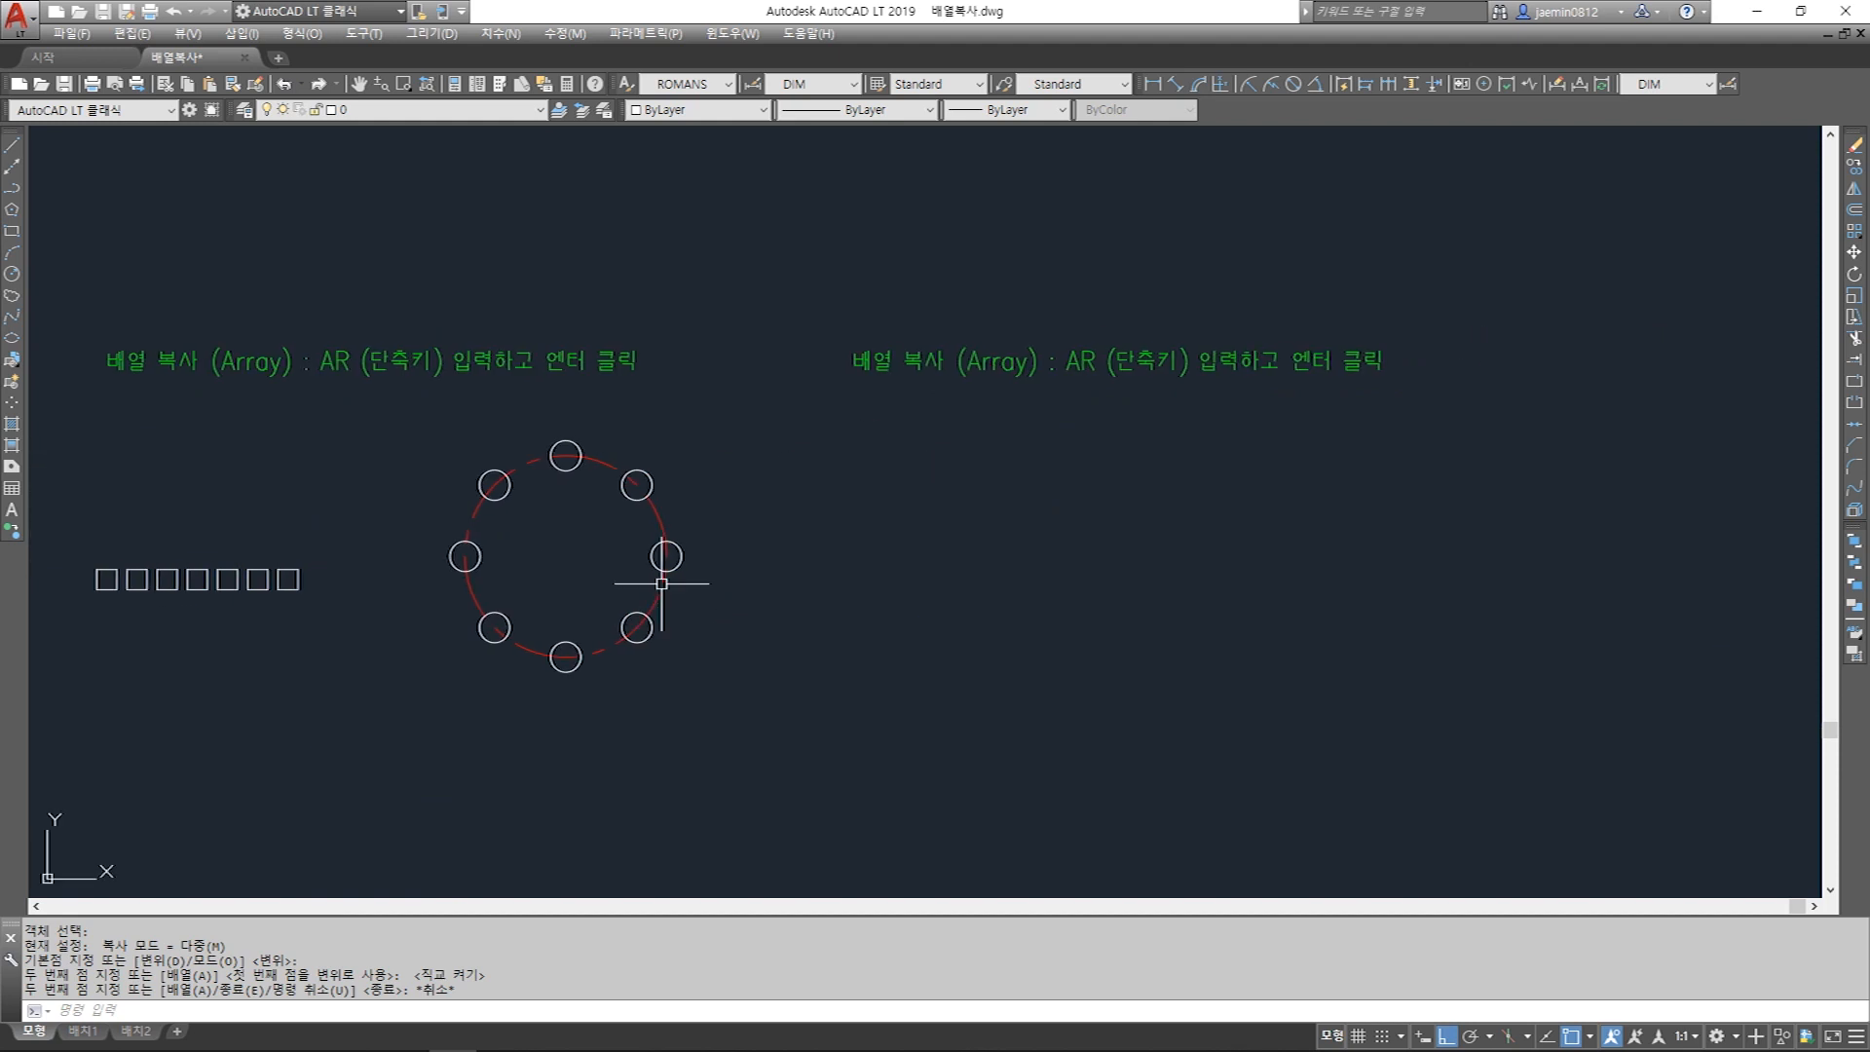
pyautogui.moveTo(964, 463); pyautogui.dragTo(926, 480, button='middle')
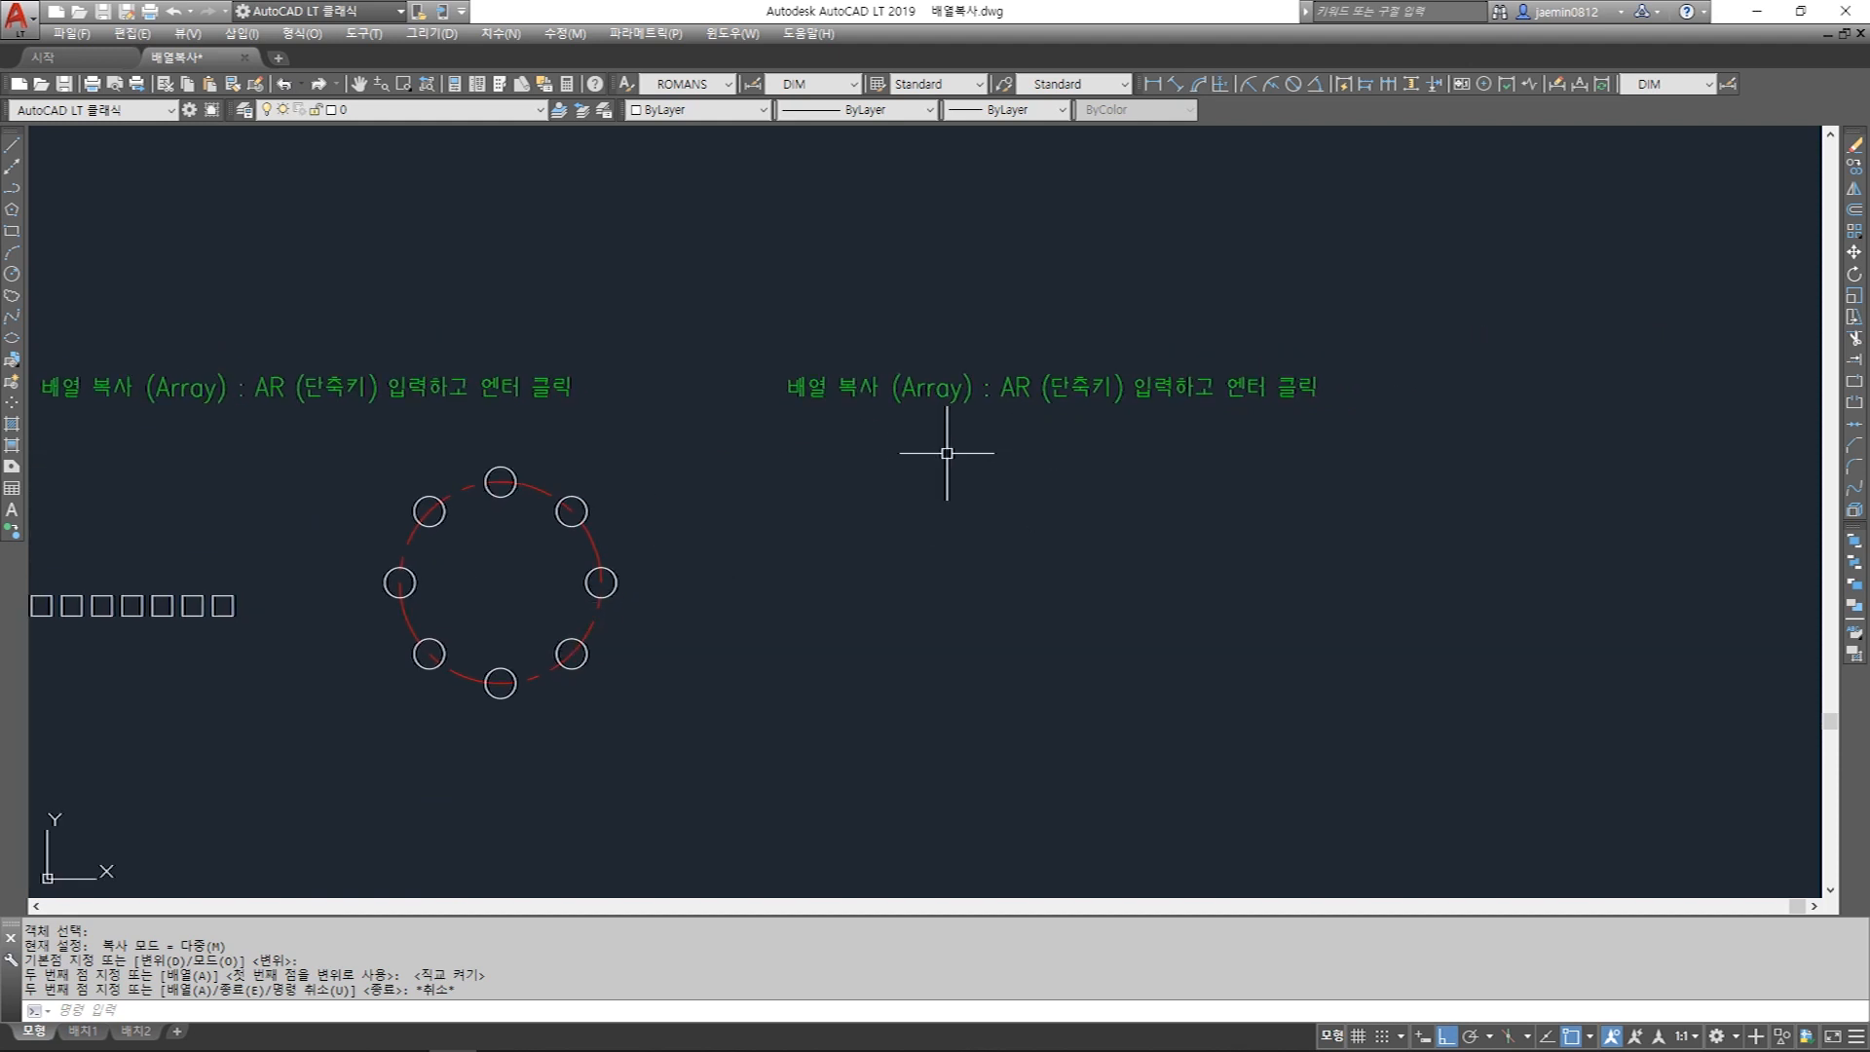
# Edit the copied heading to read "배열 복사 (Arrayclassic) : Arrayclassic (단축키) 입력하고 엔터 클릭".
pyautogui.doubleClick(957, 390)
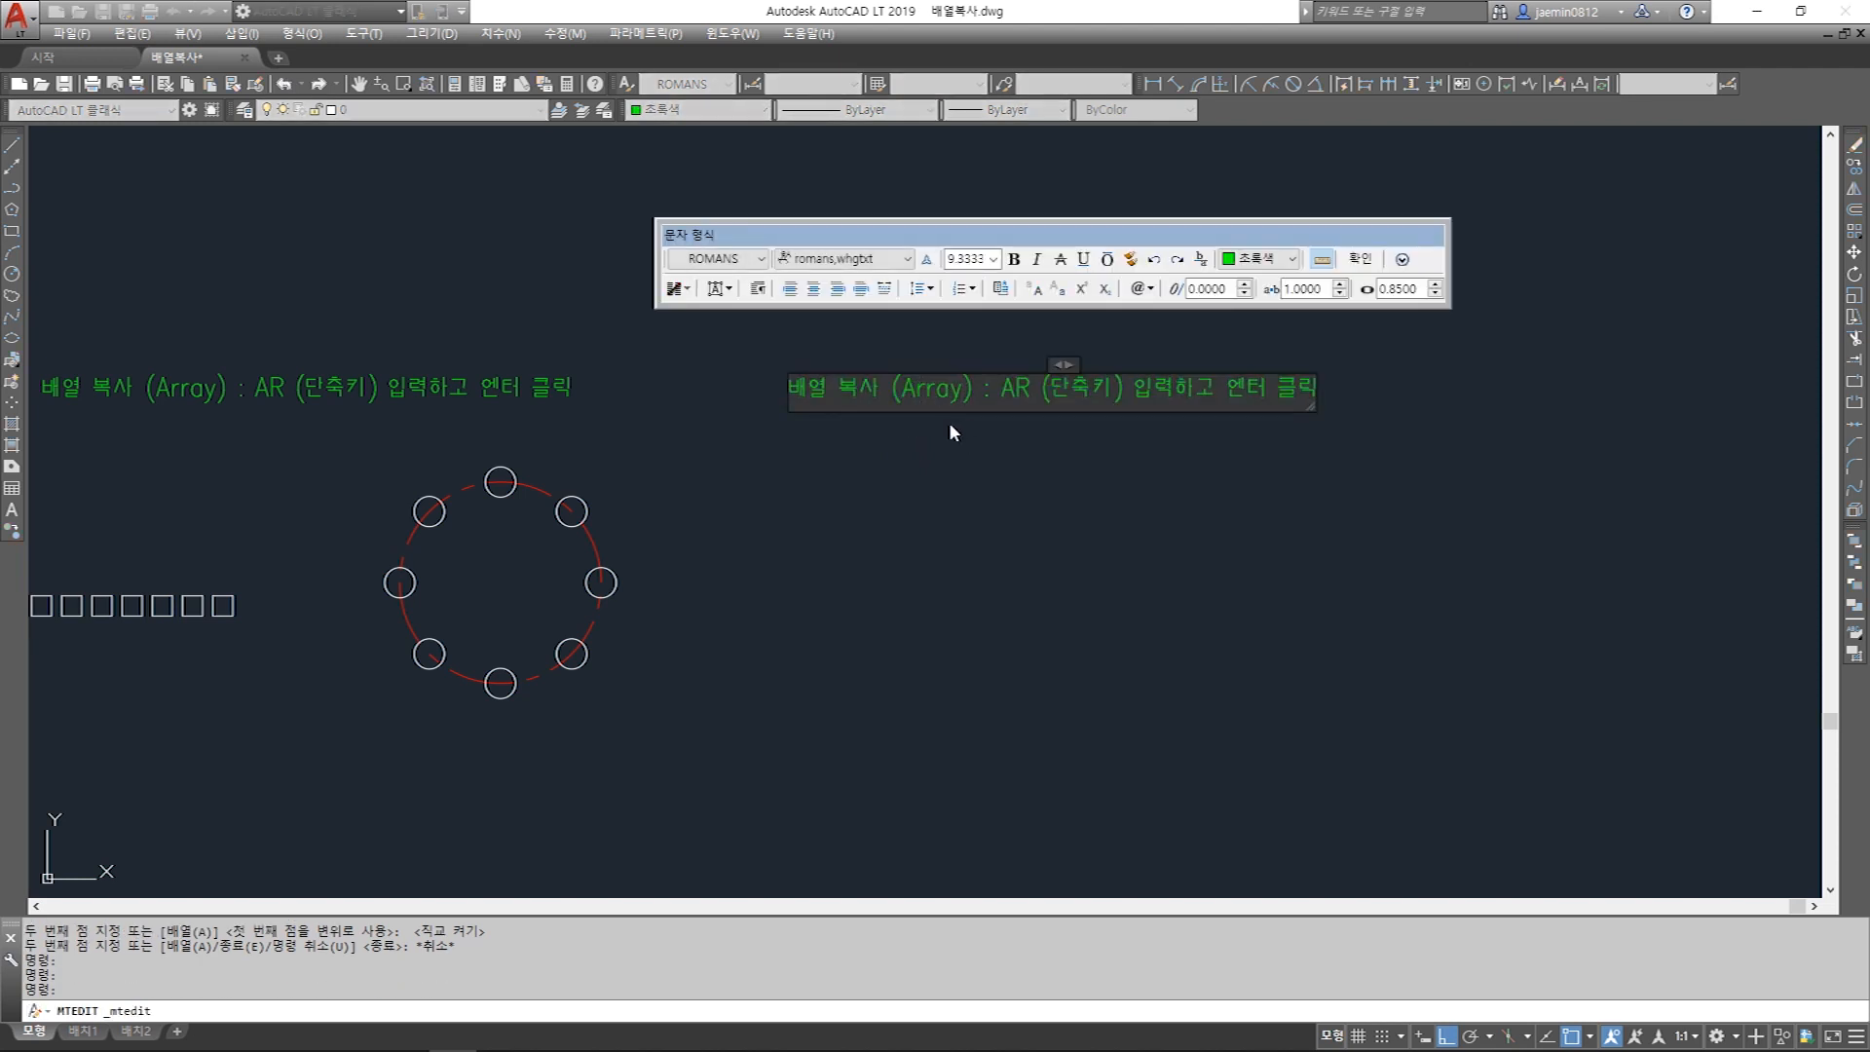
pyautogui.write('classic')
pyautogui.moveTo(1001, 399); pyautogui.dragTo(874, 398)
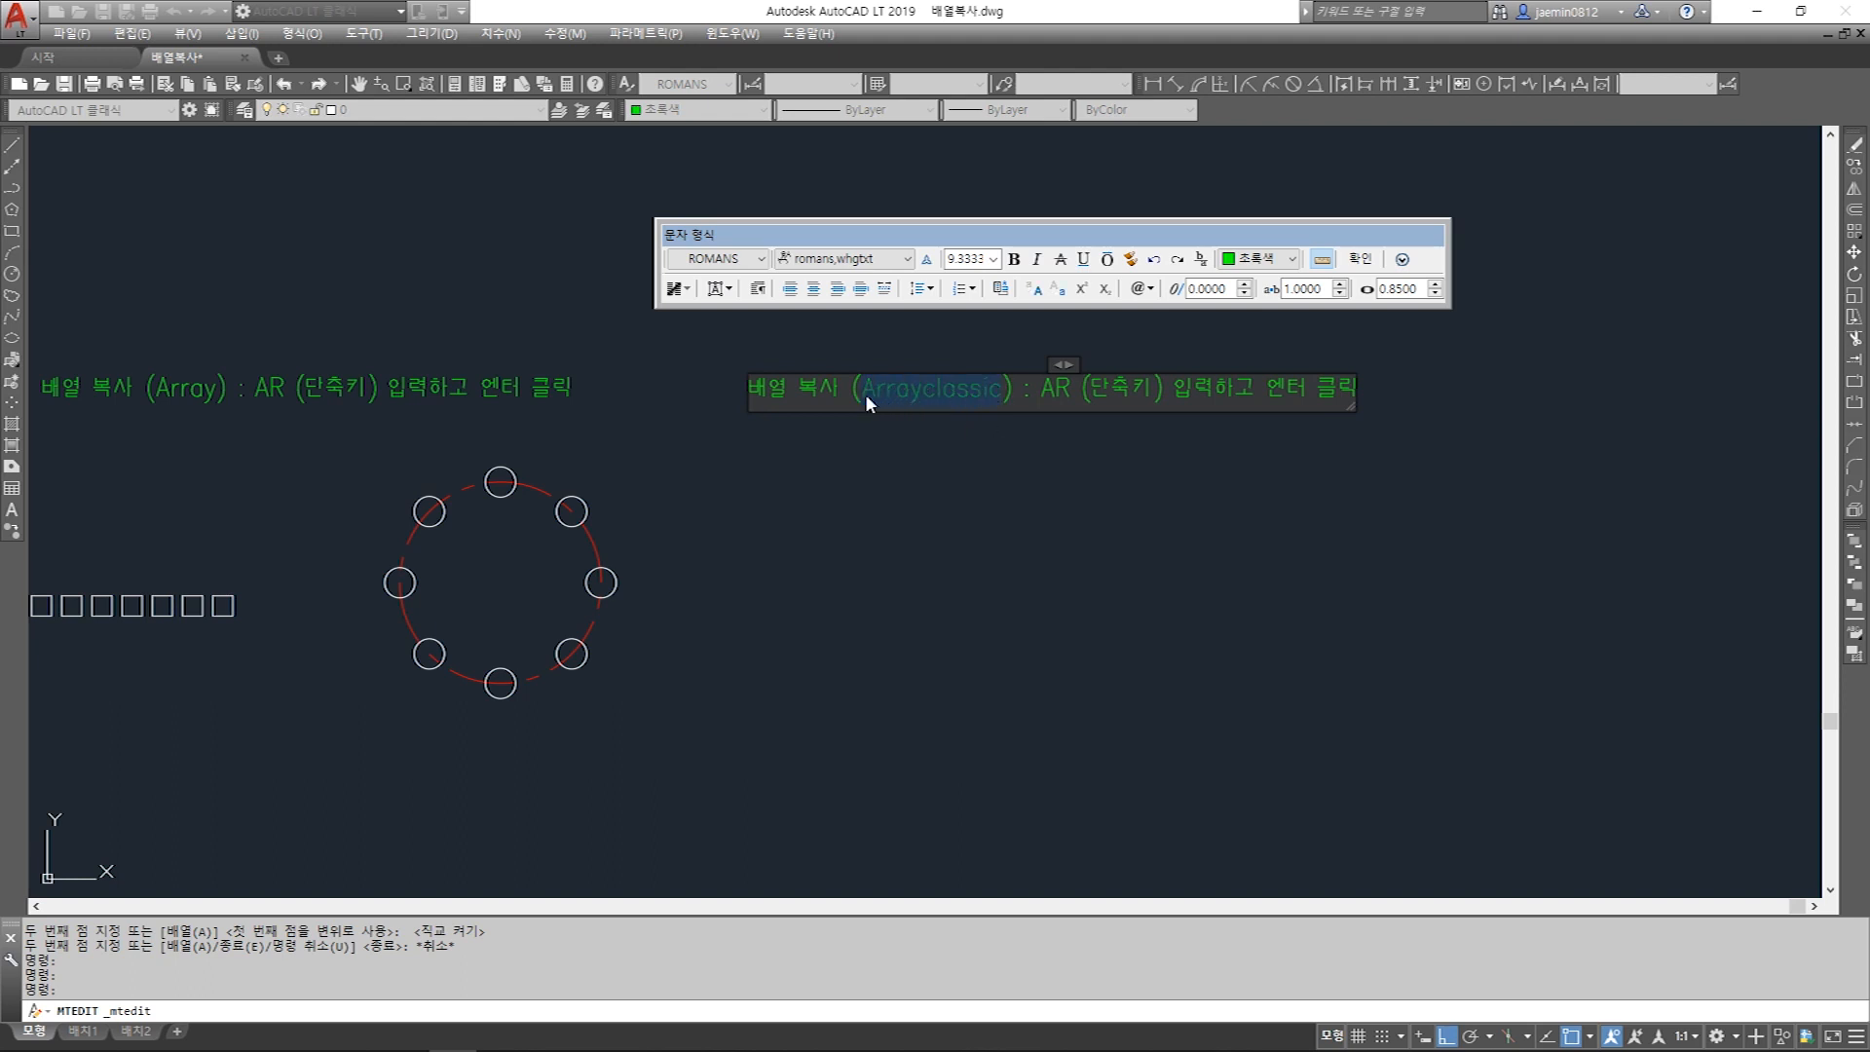
pyautogui.moveTo(1038, 394); pyautogui.dragTo(1066, 395)
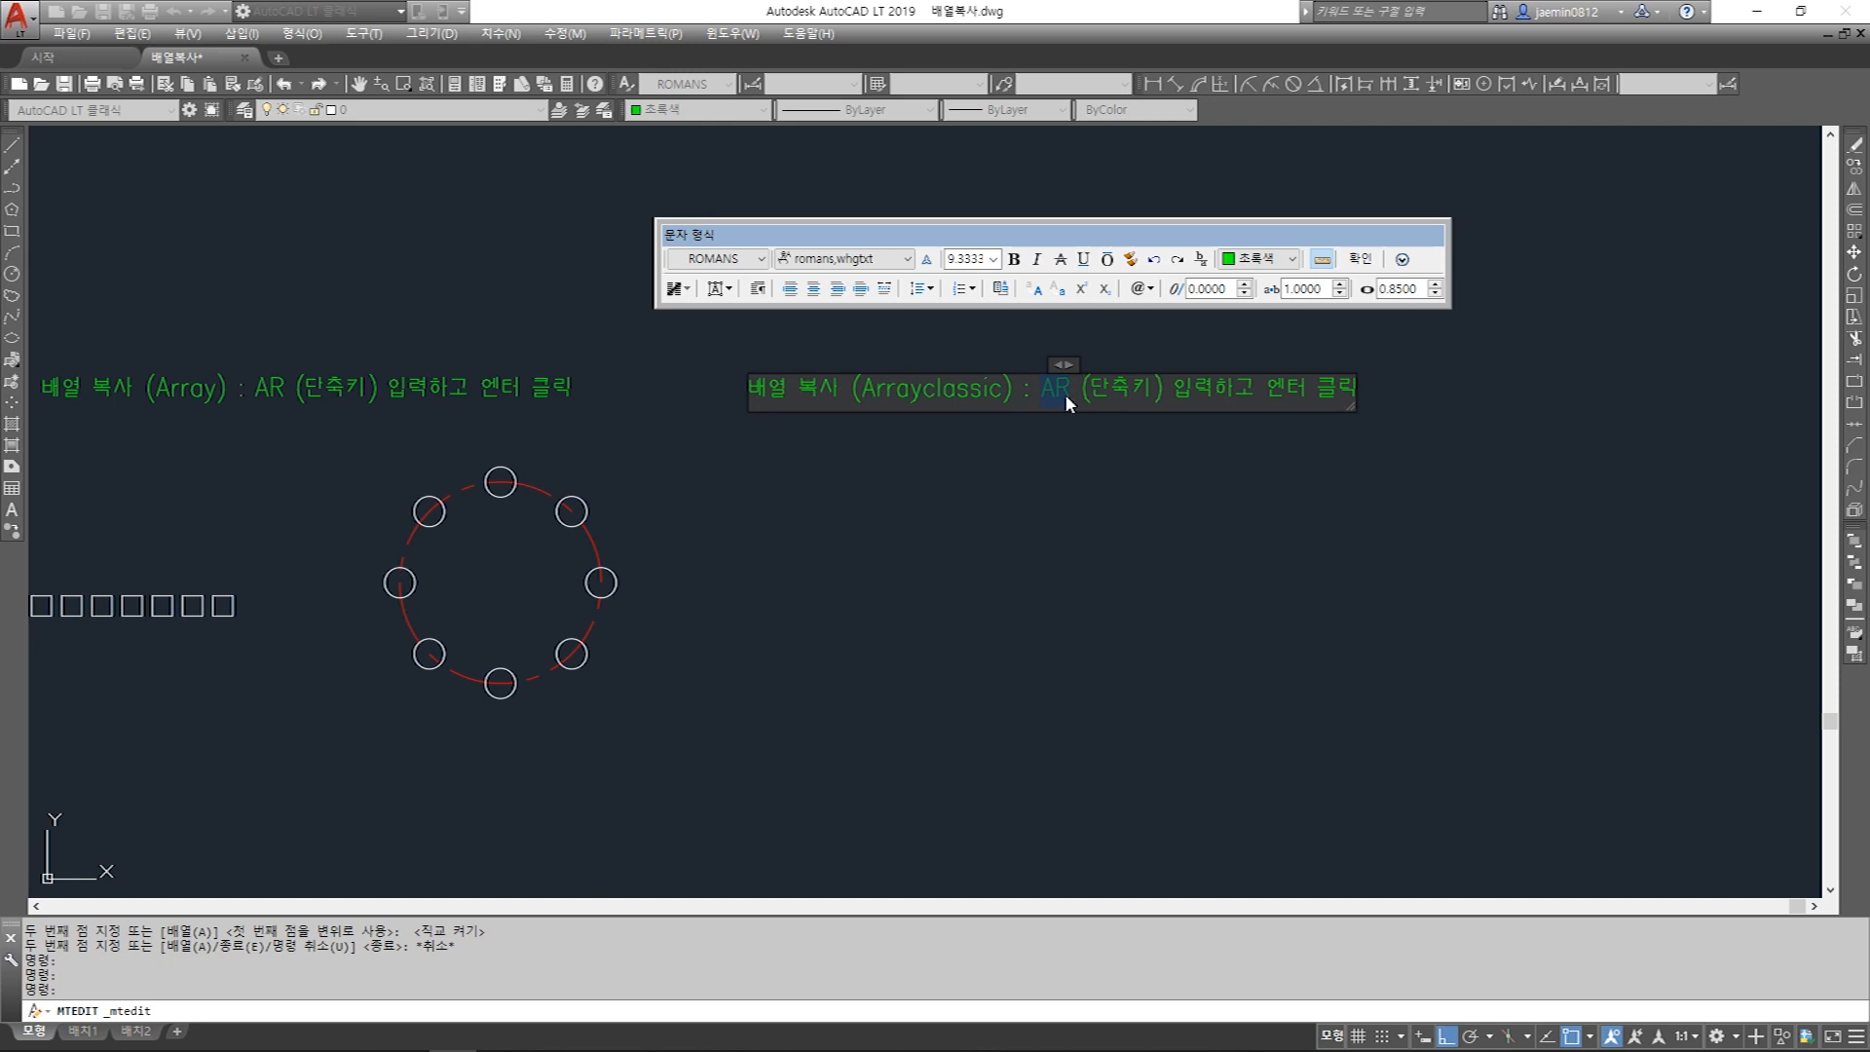
pyautogui.write('Arrayclassic')
pyautogui.click(1089, 541)
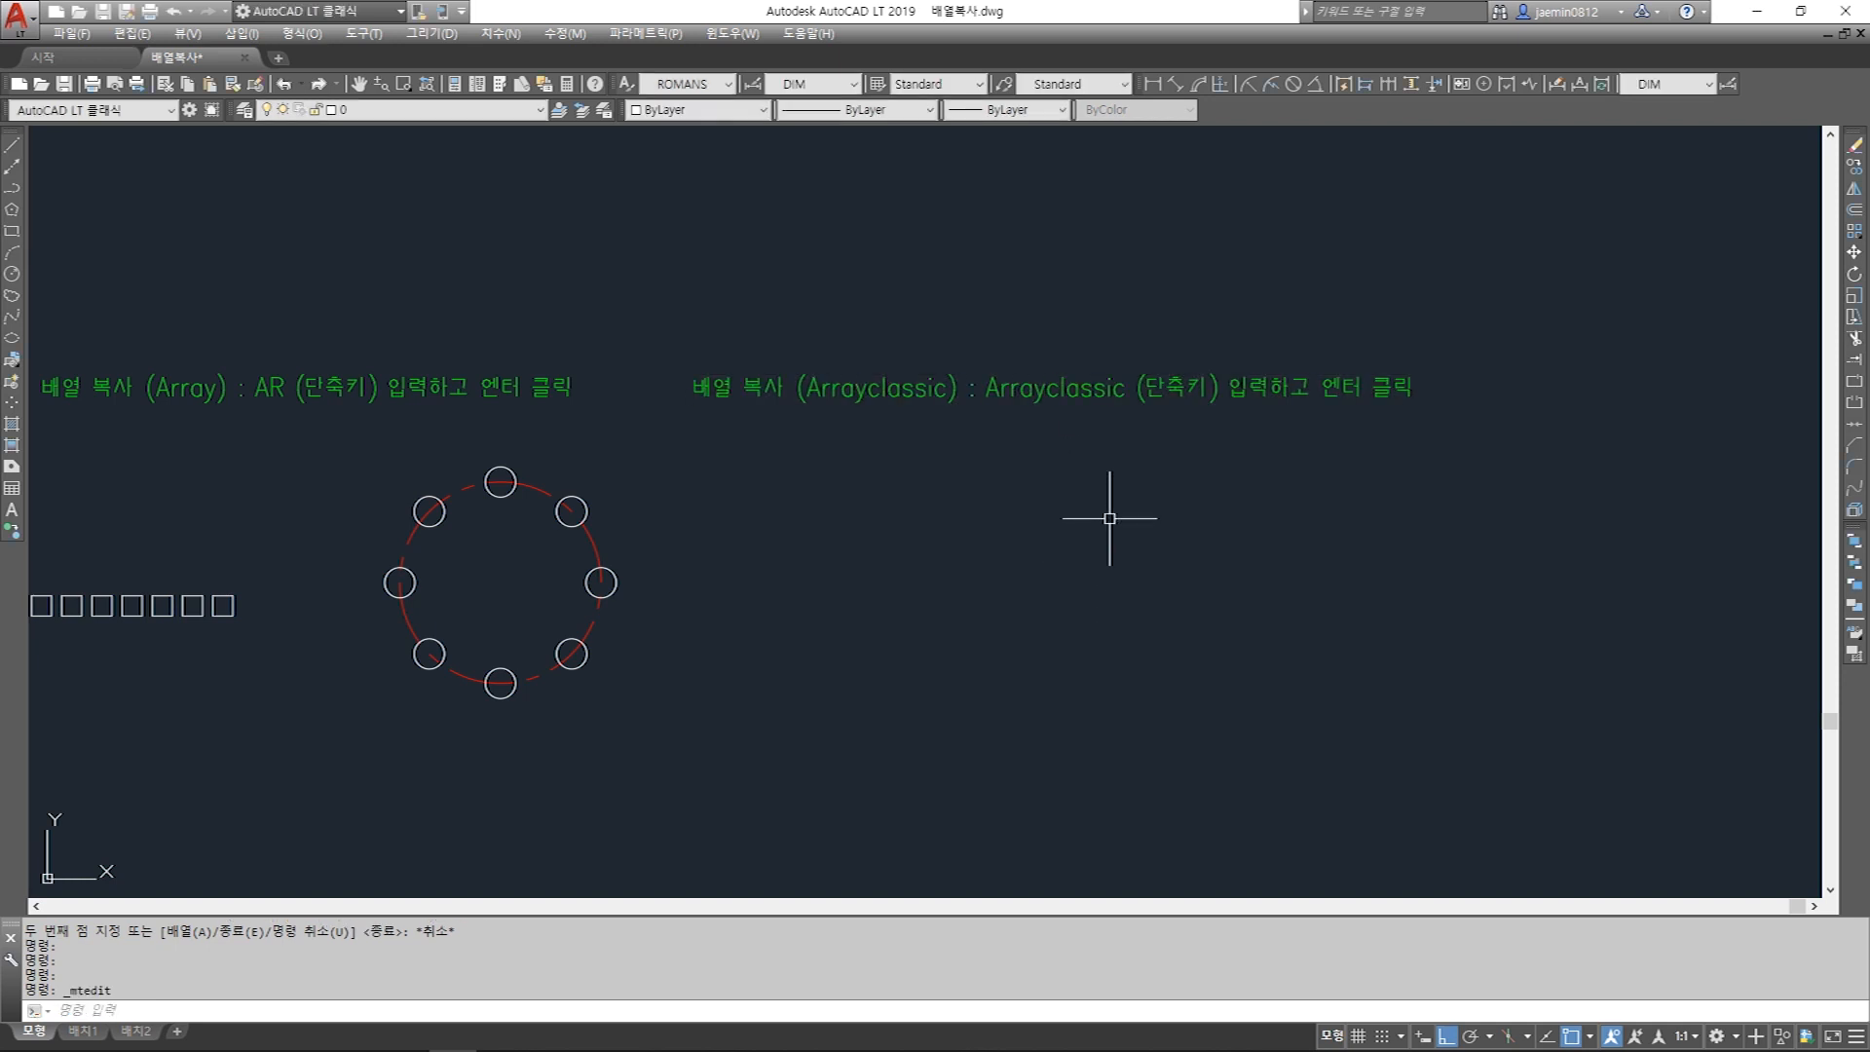
pyautogui.moveTo(1111, 532); pyautogui.dragTo(1110, 554, button='middle')
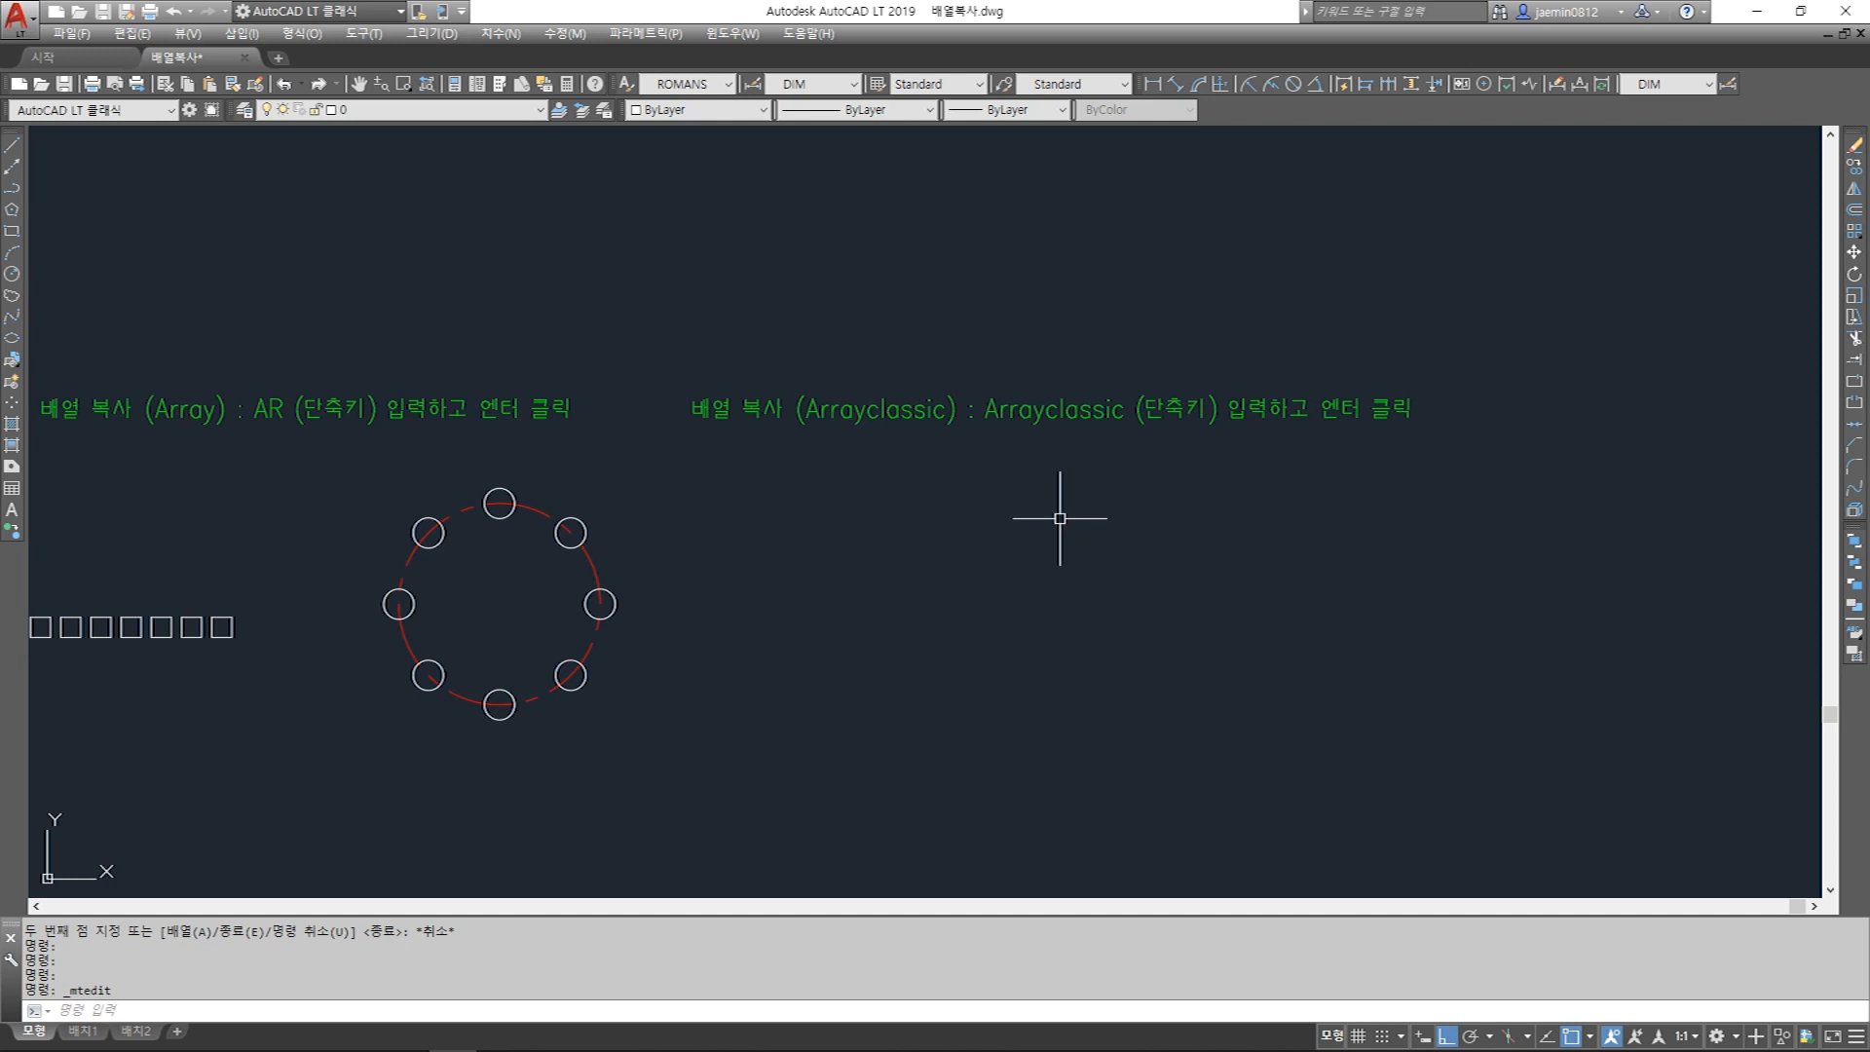
# Copy the first square of the single row horizontally to the empty area below the Arrayclassic heading.
pyautogui.moveTo(991, 542)
pyautogui.mouseDown(button='middle')
pyautogui.moveTo(1032, 480)
pyautogui.moveTo(1257, 419)
pyautogui.mouseUp(button='middle')
pyautogui.press('Escape')
pyautogui.moveTo(680, 470); pyautogui.dragTo(1042, 471, button='middle')
pyautogui.write('cc')
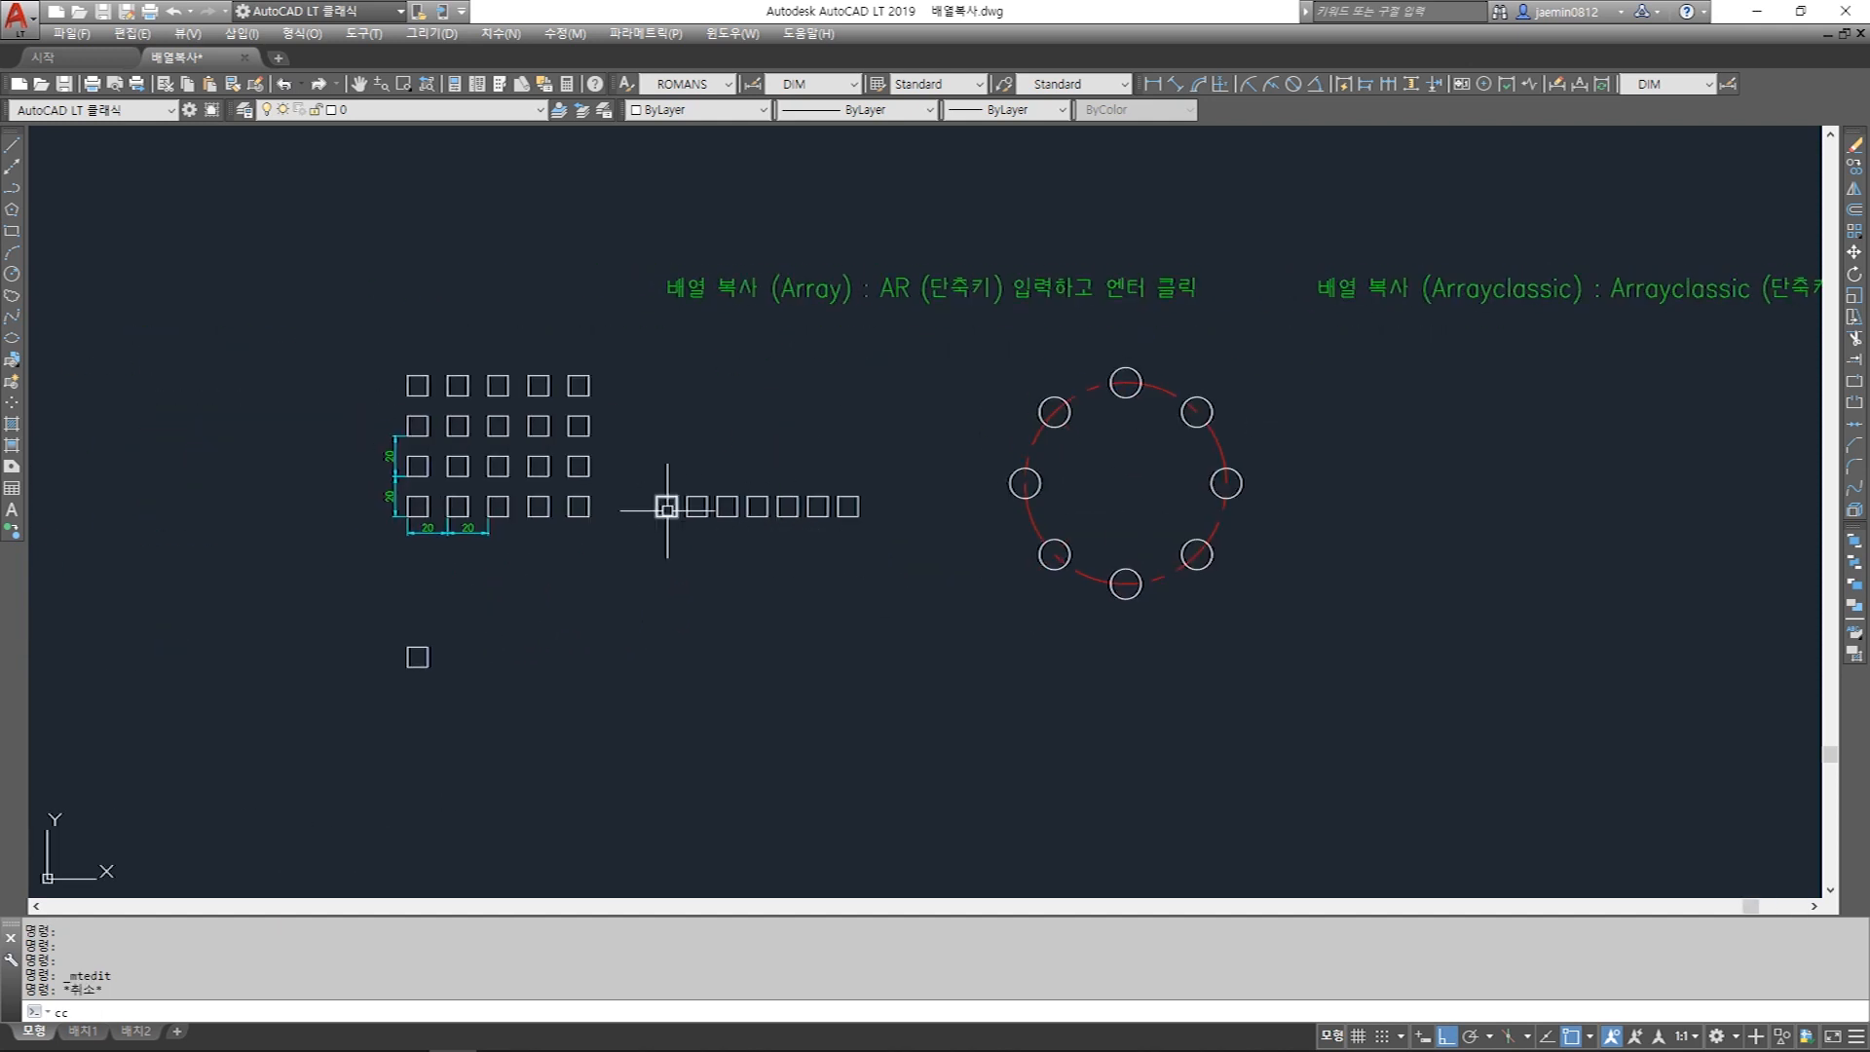
pyautogui.press('space')
pyautogui.click(679, 414)
pyautogui.click(625, 570)
pyautogui.press('space')
pyautogui.click(655, 518)
pyautogui.moveTo(1159, 548); pyautogui.dragTo(525, 520, button='middle')
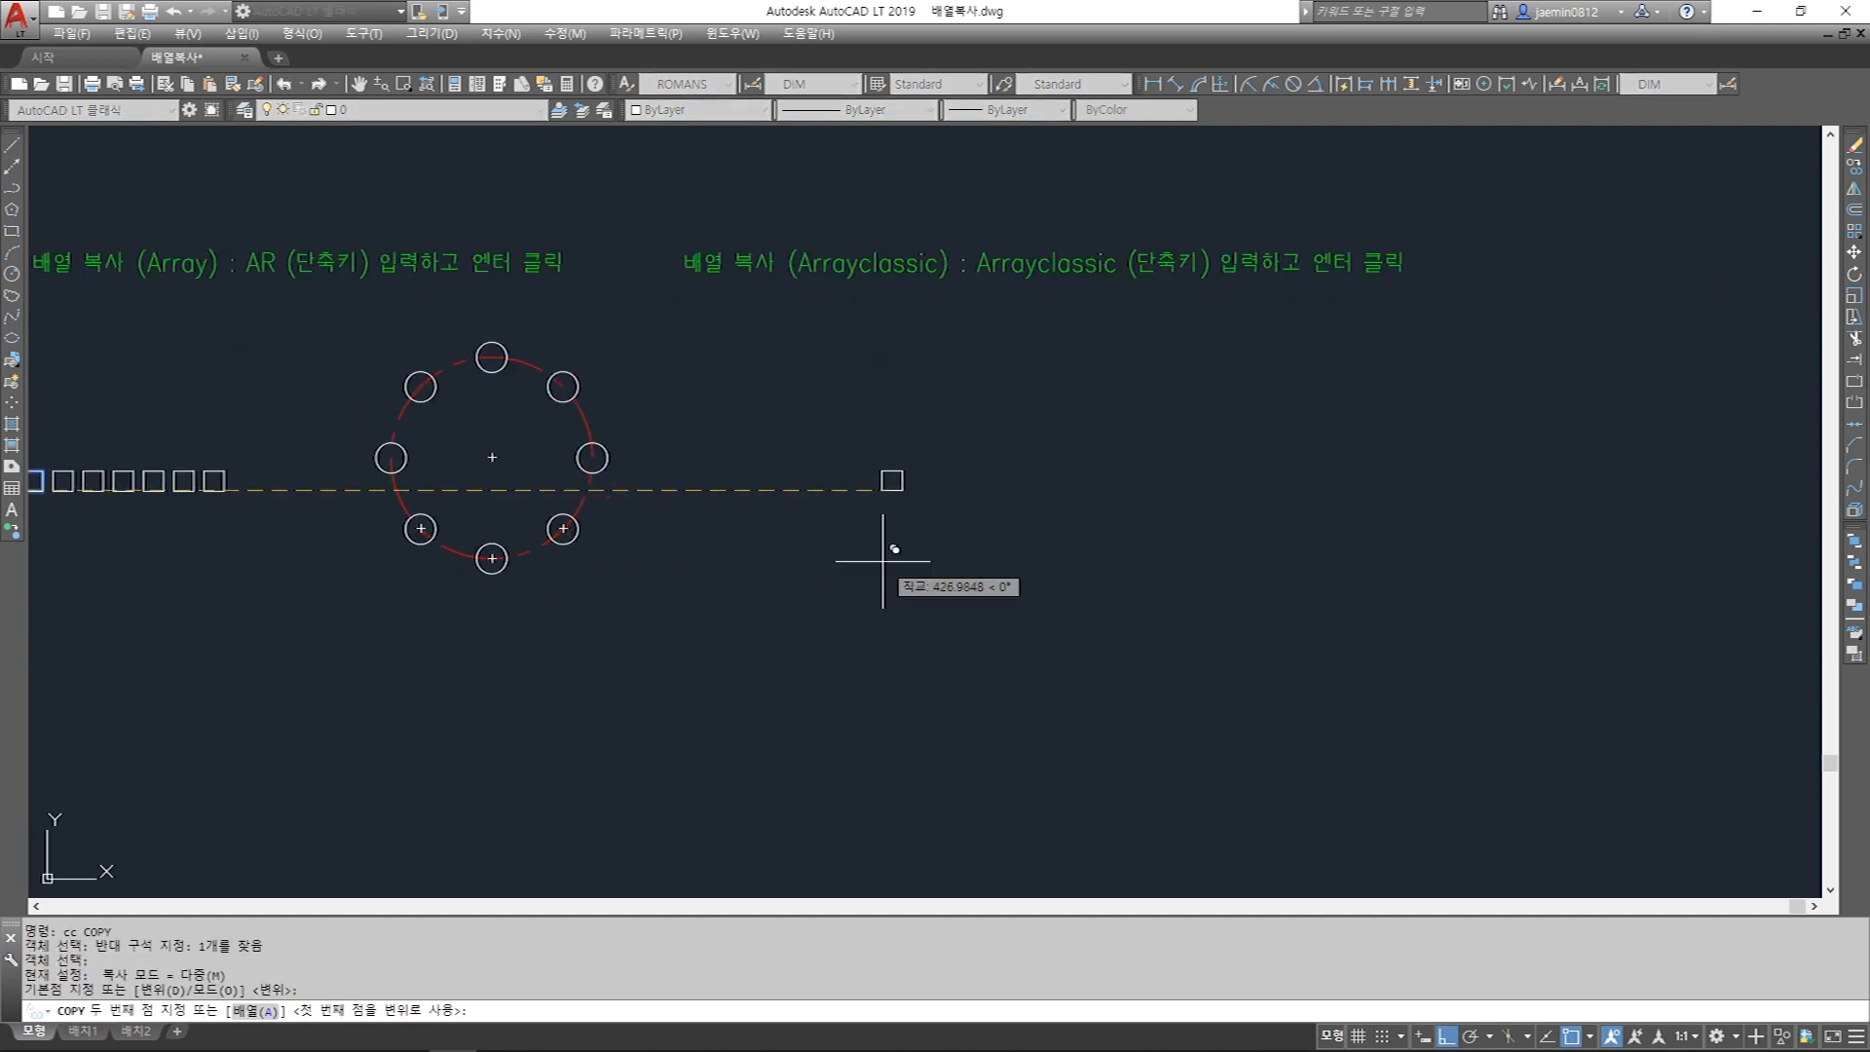
pyautogui.click(931, 560)
pyautogui.press('Escape')
pyautogui.moveTo(1033, 509); pyautogui.dragTo(1052, 653, button='middle')
pyautogui.press('Escape')
pyautogui.moveTo(1057, 647); pyautogui.dragTo(1127, 642, button='middle')
pyautogui.scroll(2, 1123, 596)
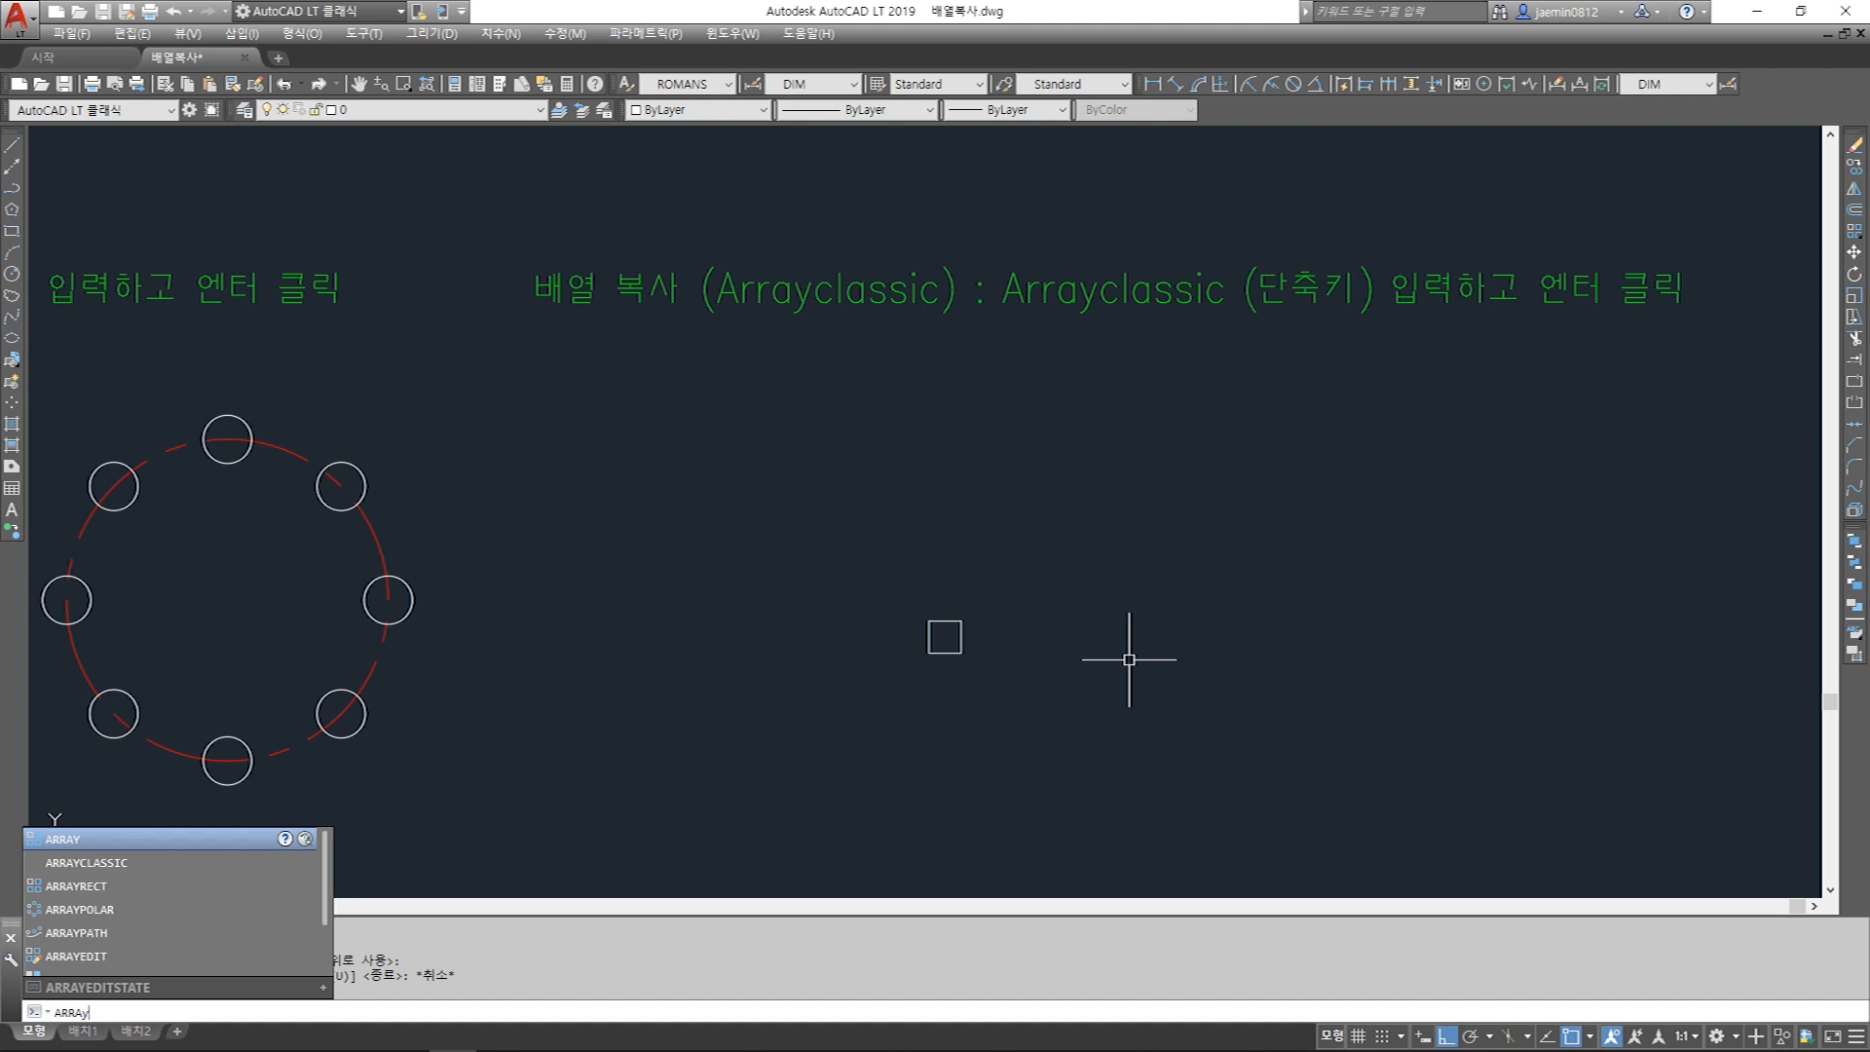
pyautogui.write('c')
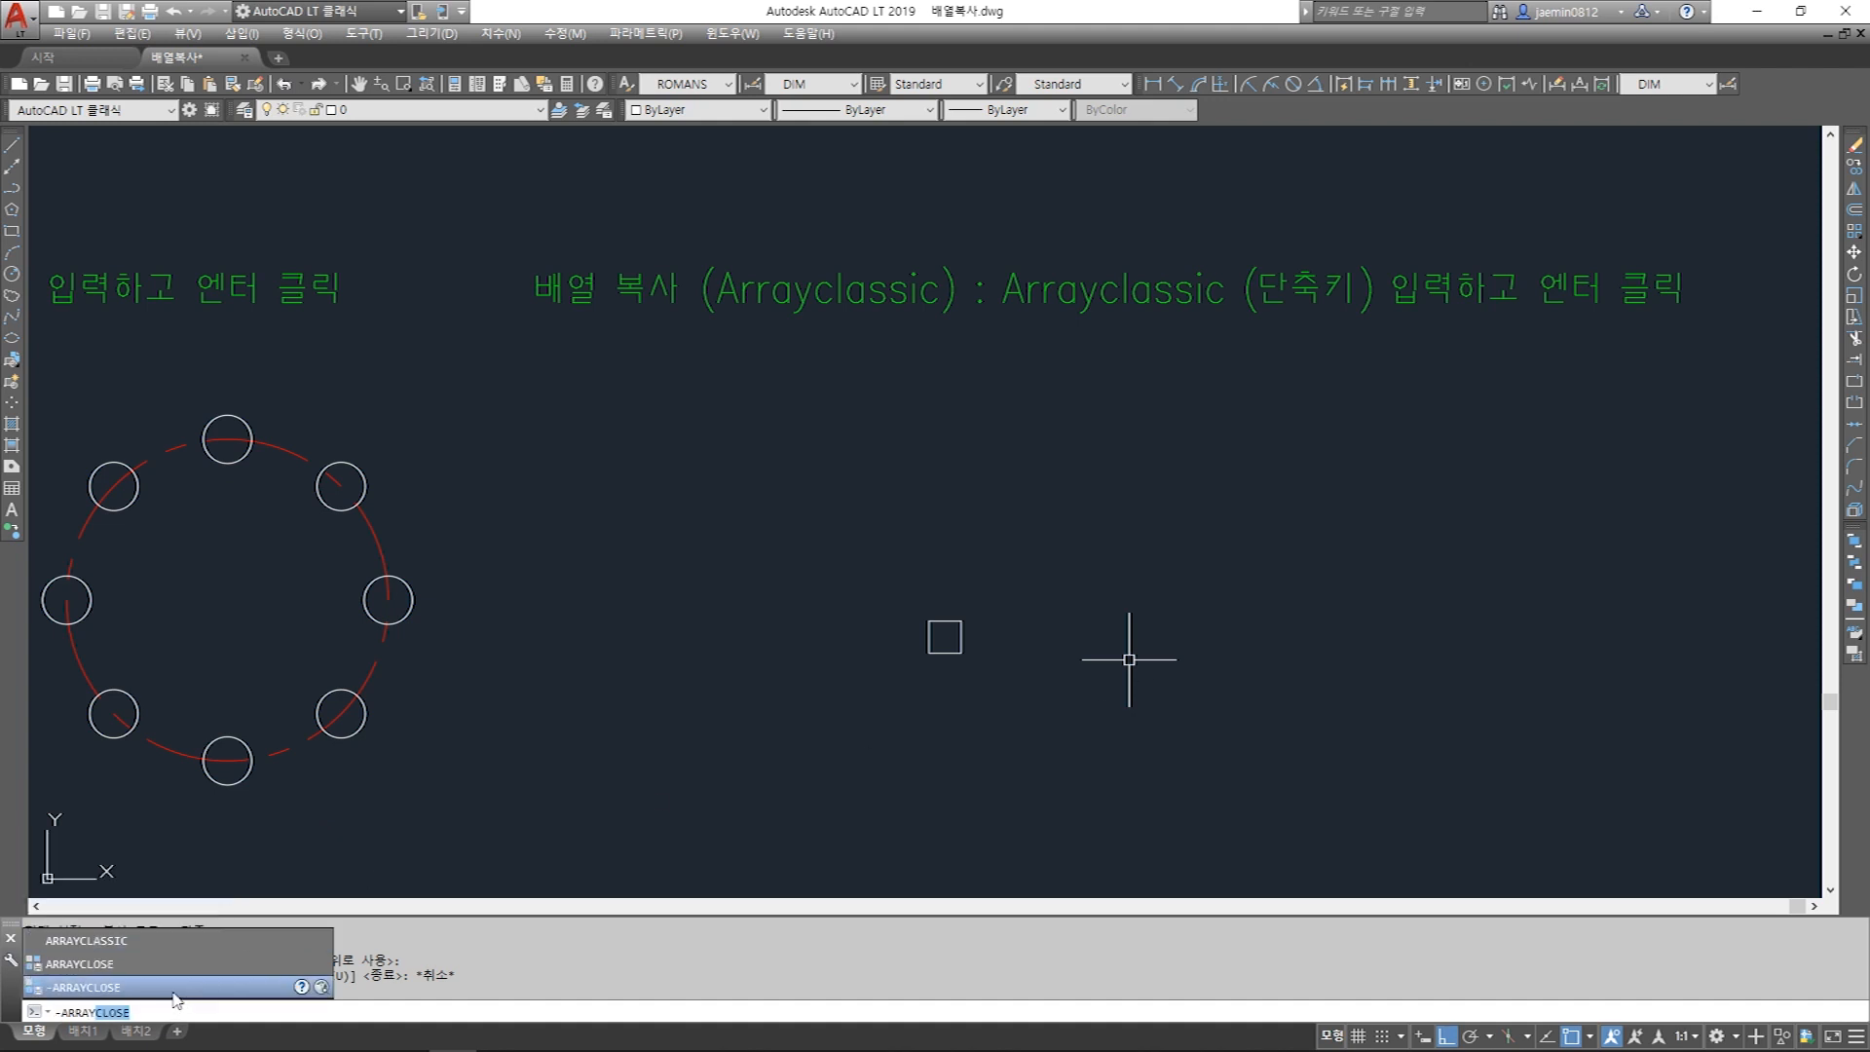
pyautogui.click(153, 940)
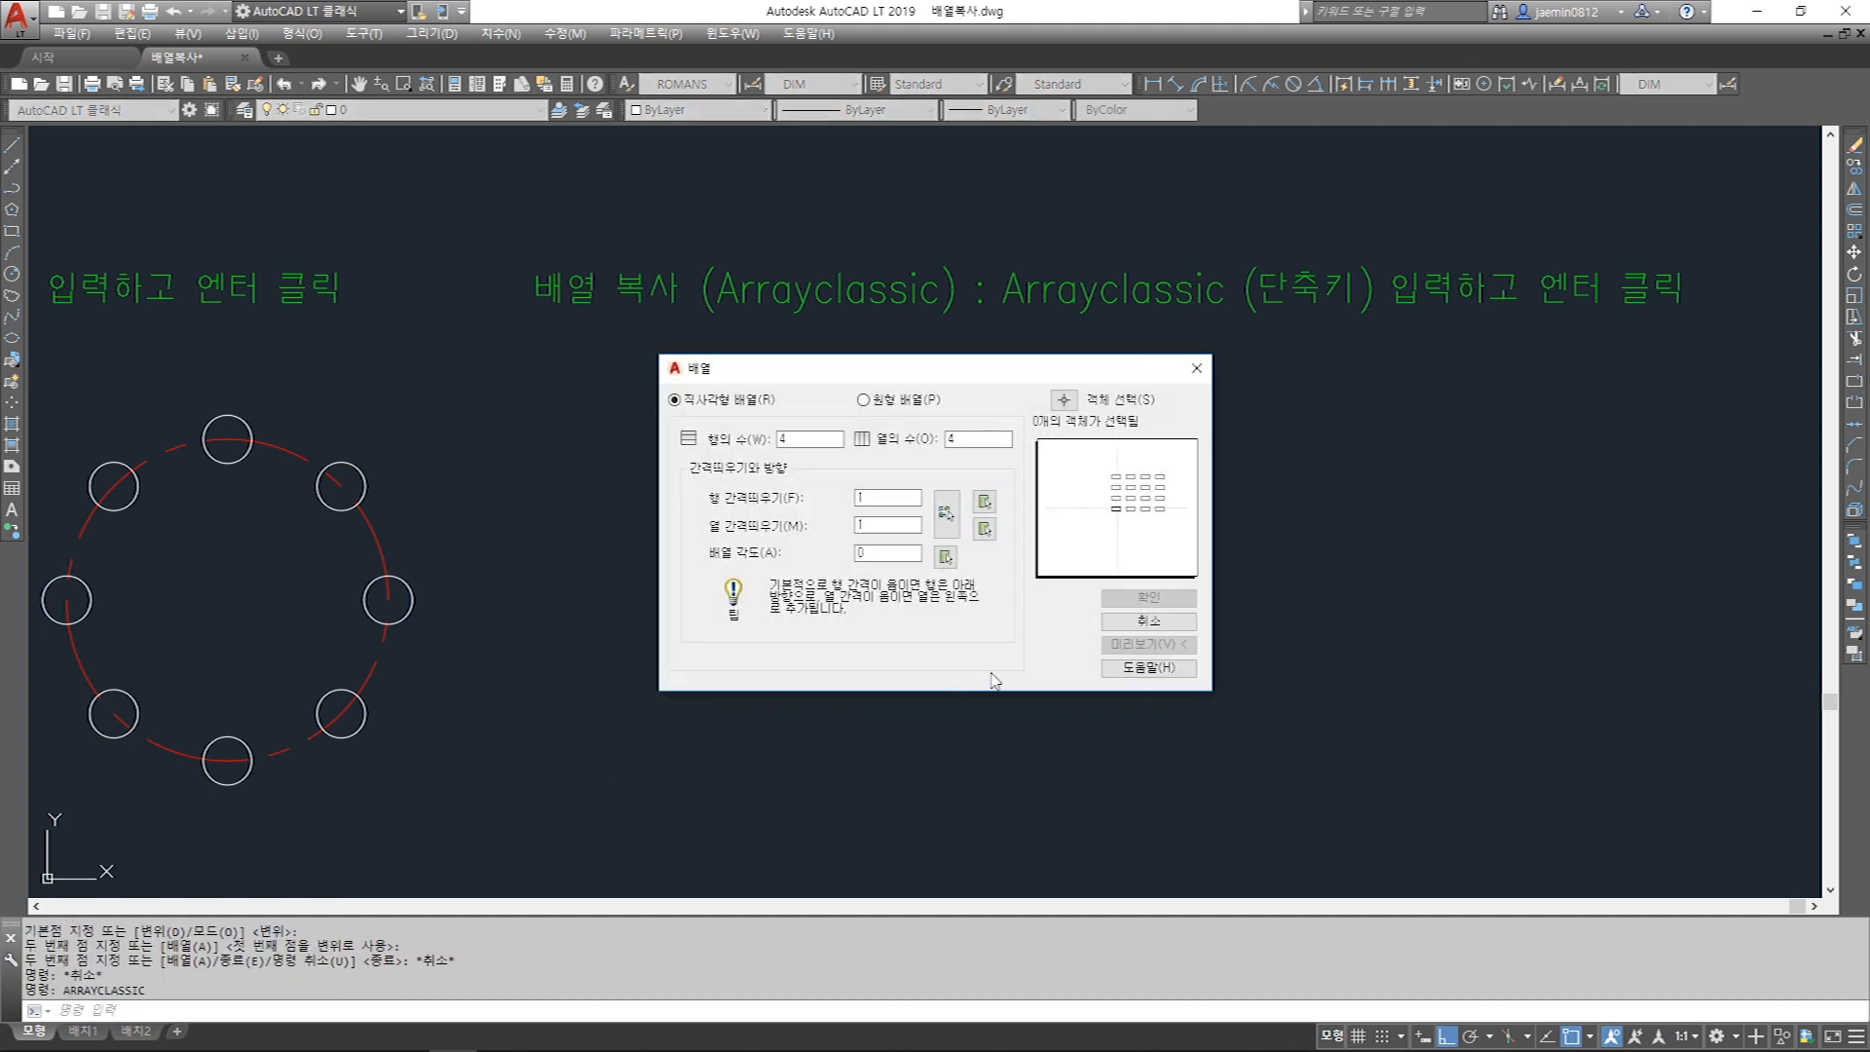
pyautogui.click(1196, 367)
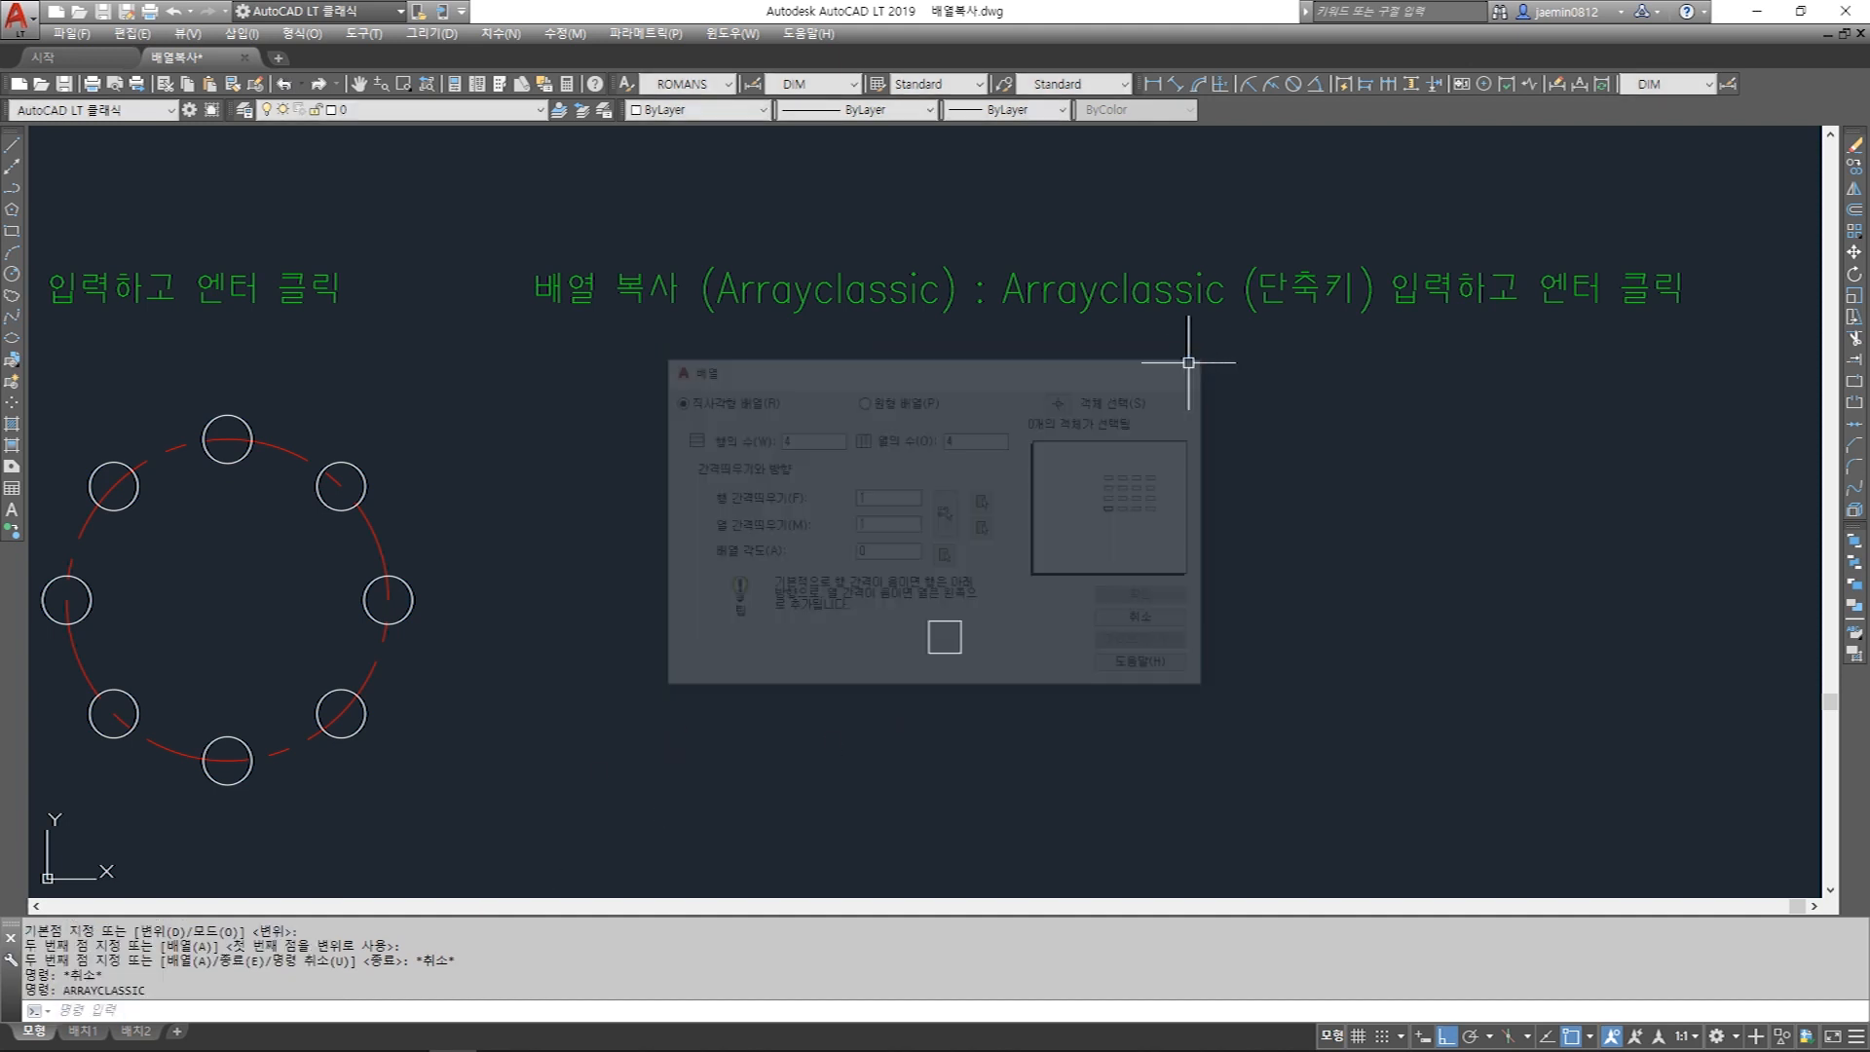
# Start ARRAYCLASSIC and compare the rectangular and polar settings, leaving the rectangular array chosen.
pyautogui.write('ARR')
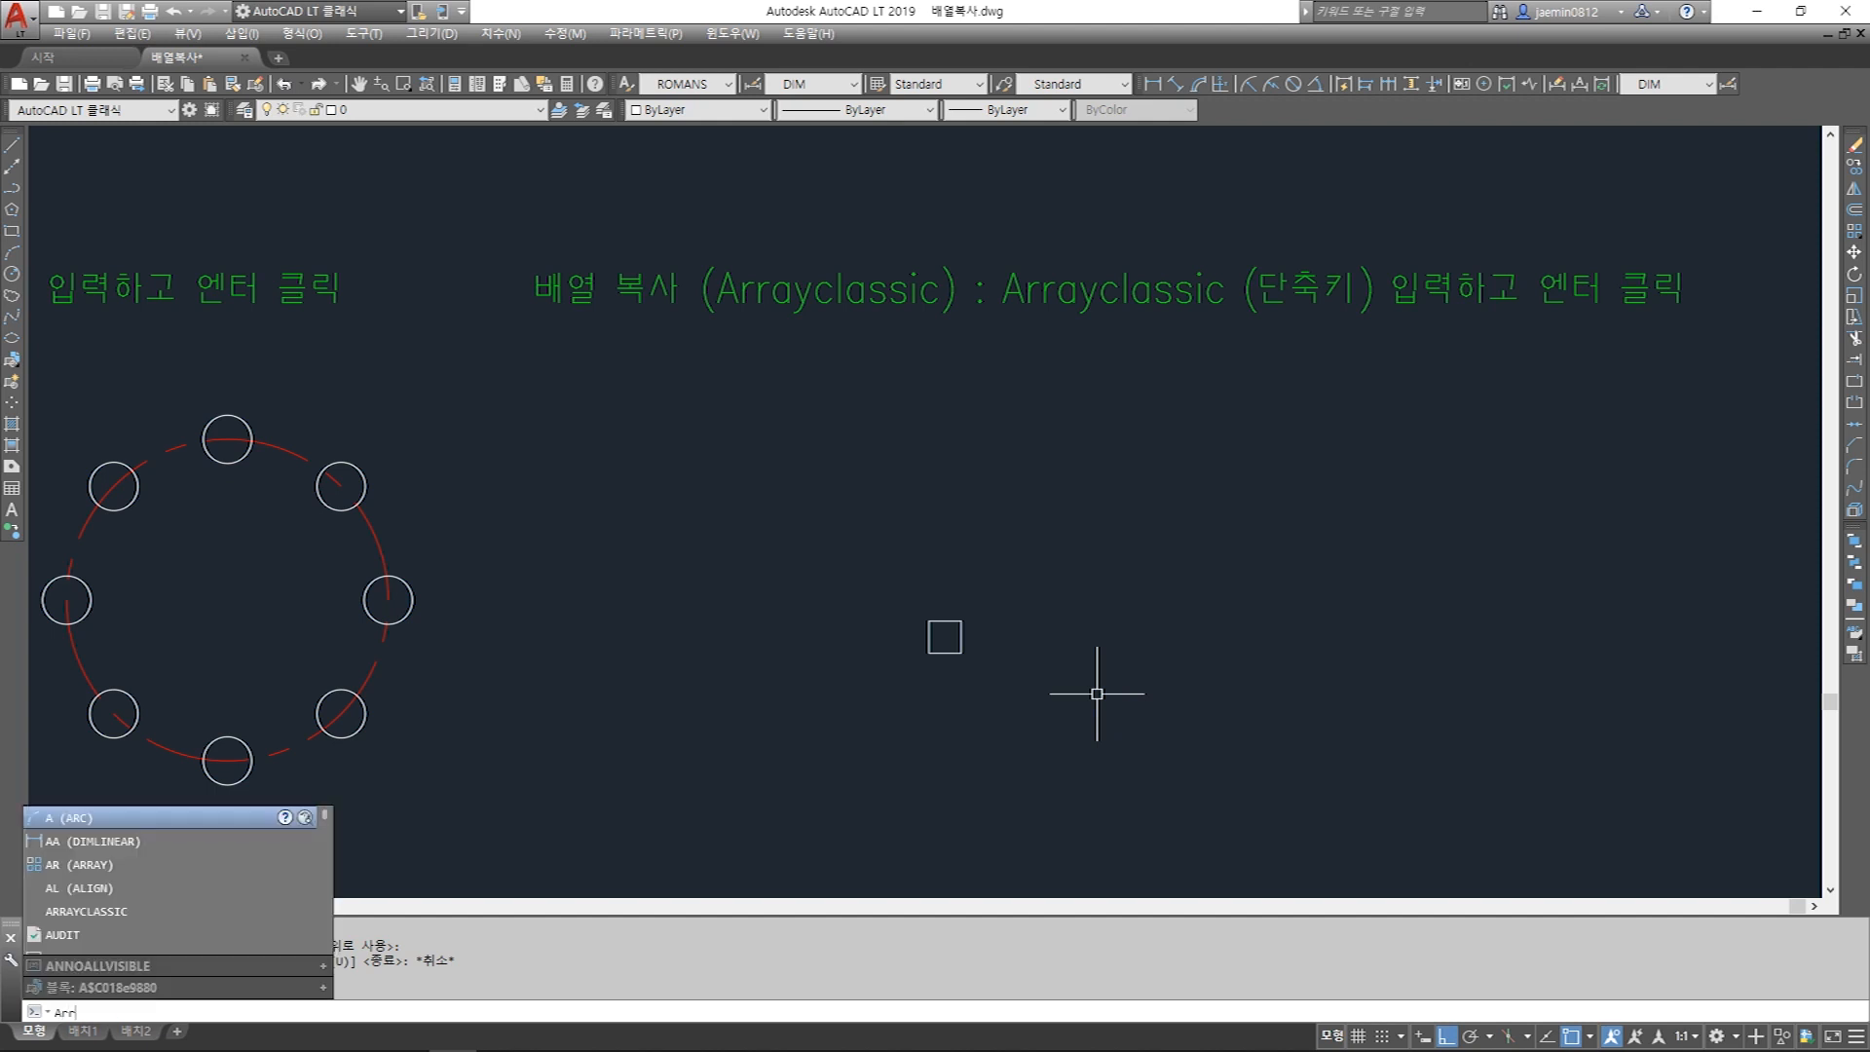
pyautogui.write('AYCLASSIC')
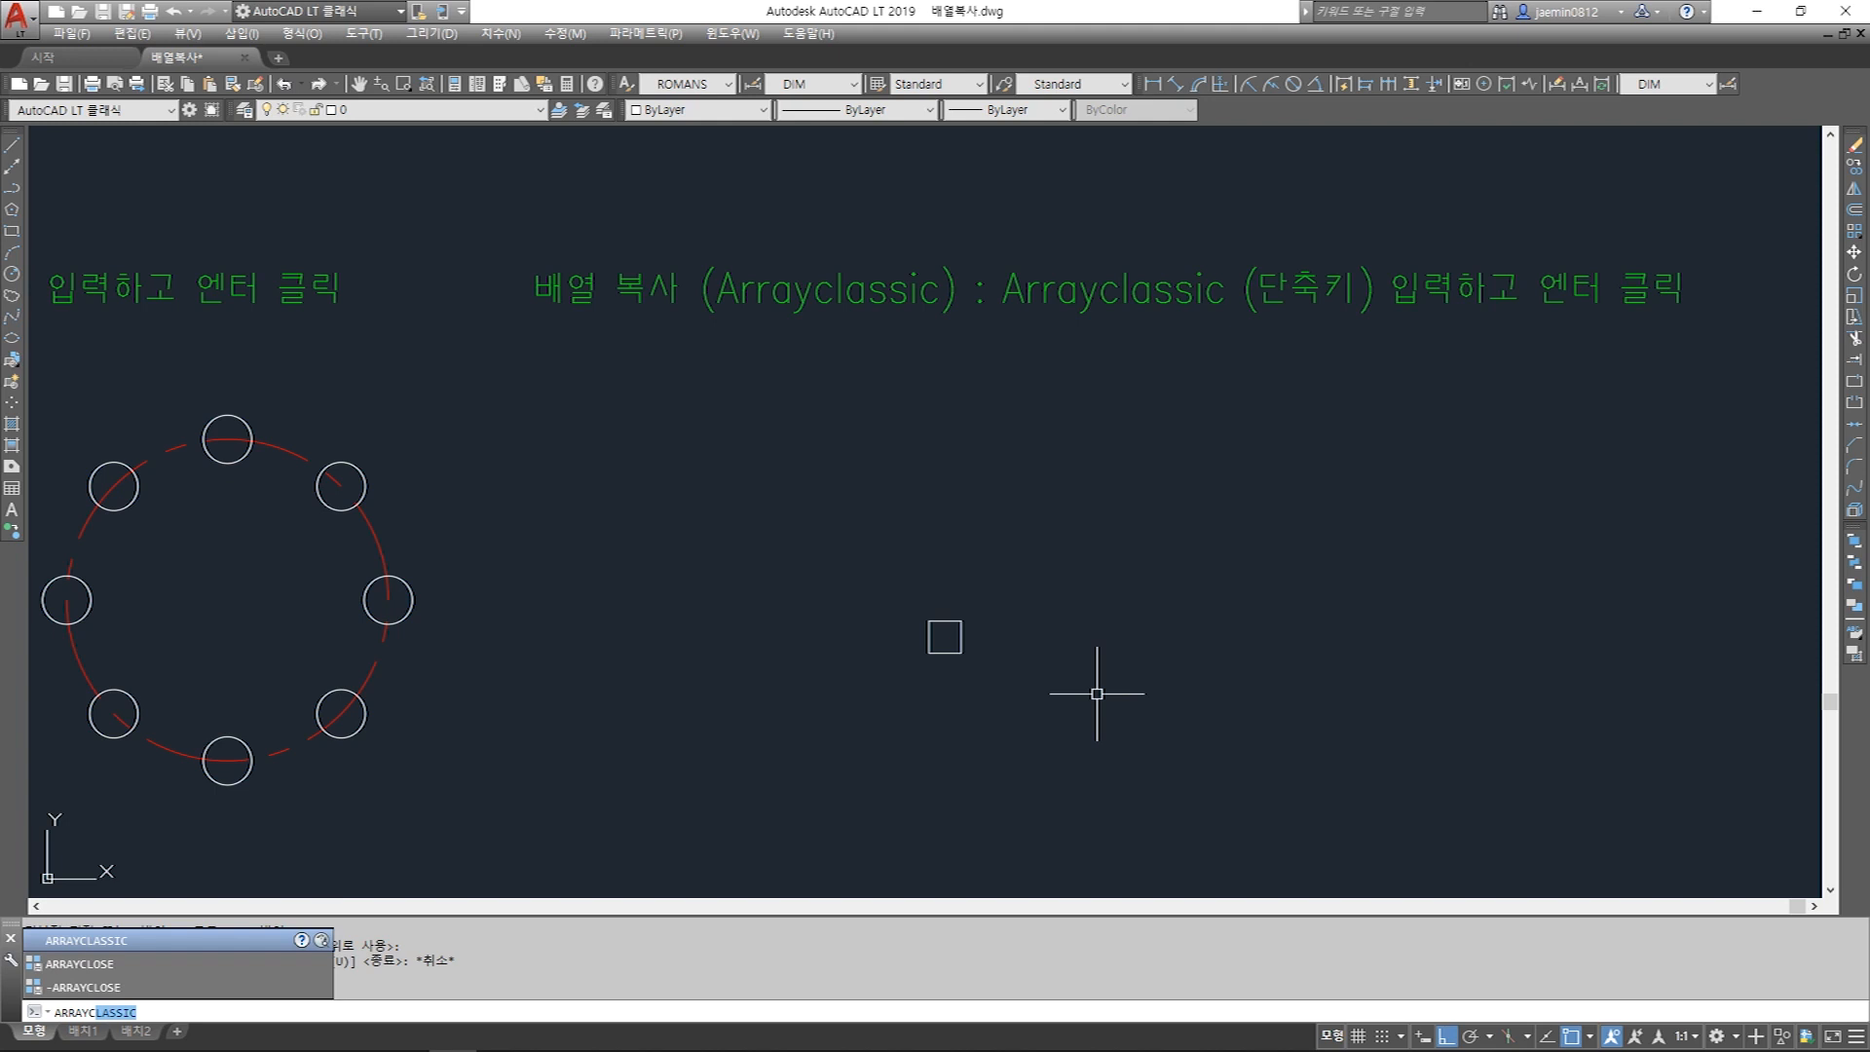
pyautogui.press('Return')
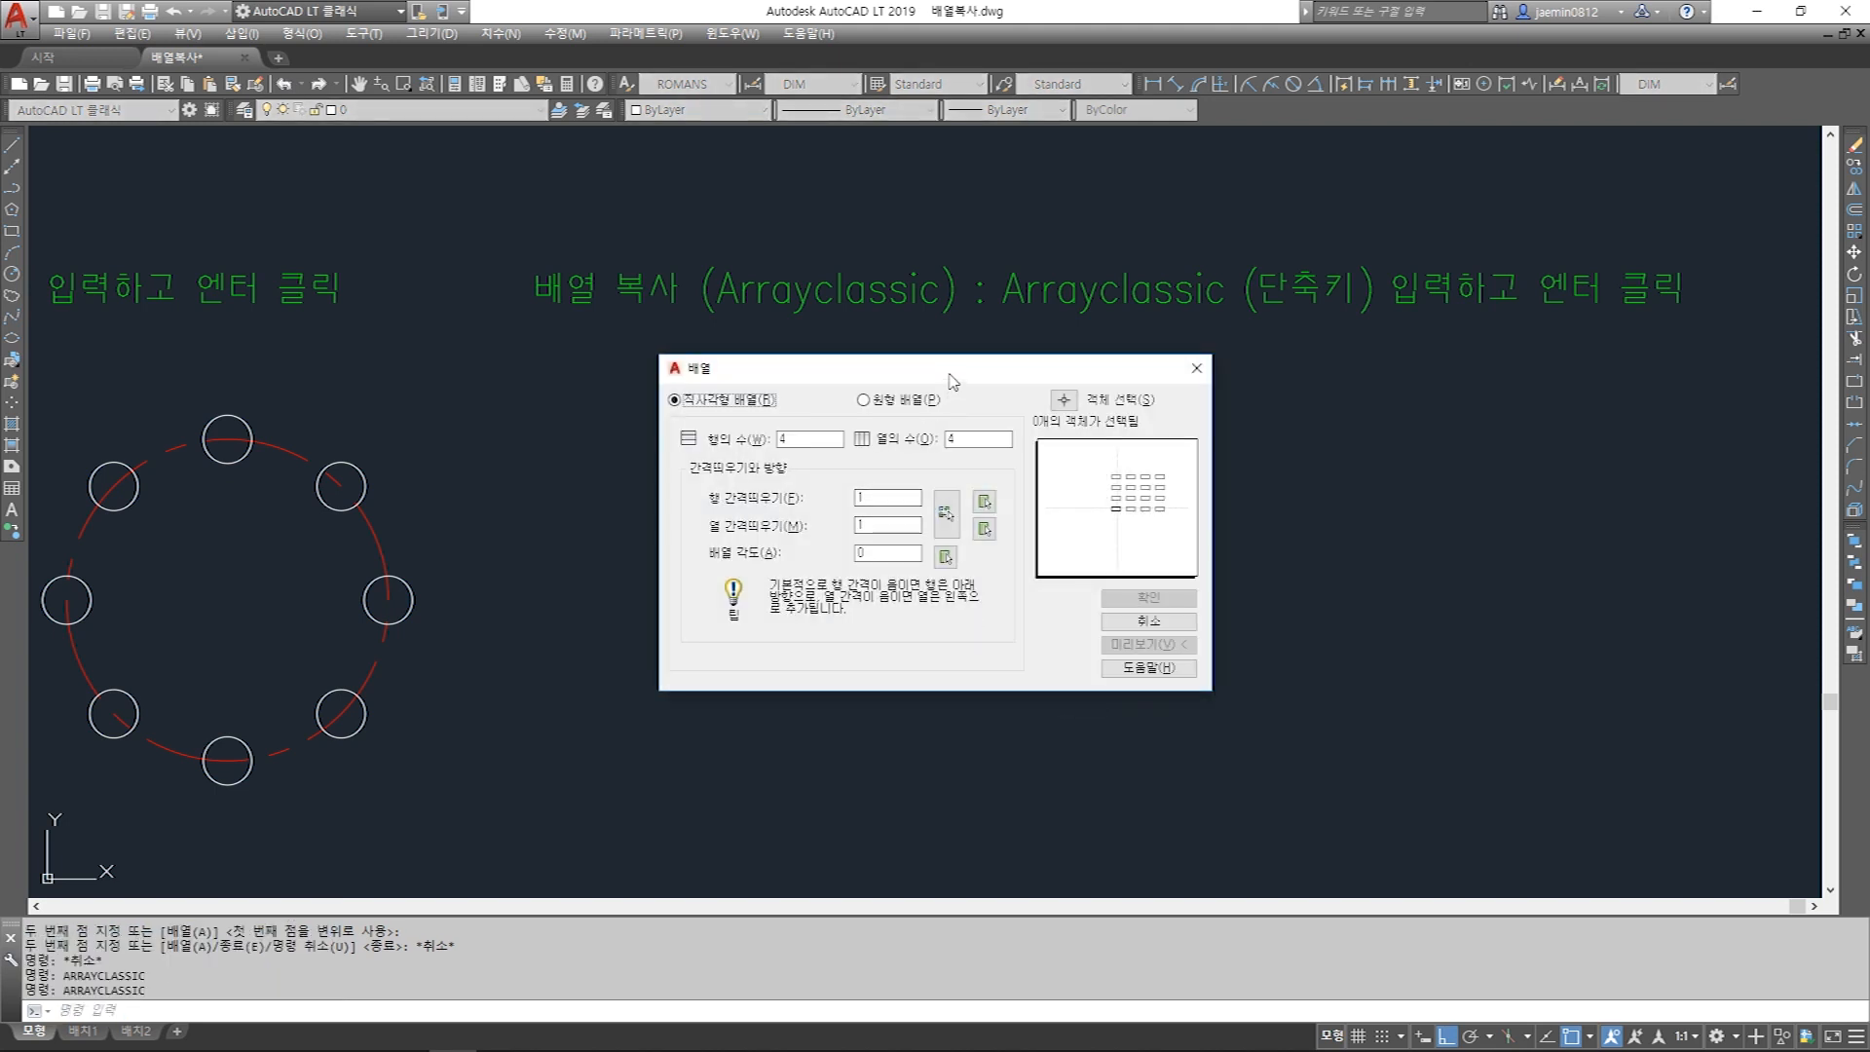
pyautogui.moveTo(952, 376); pyautogui.dragTo(990, 224)
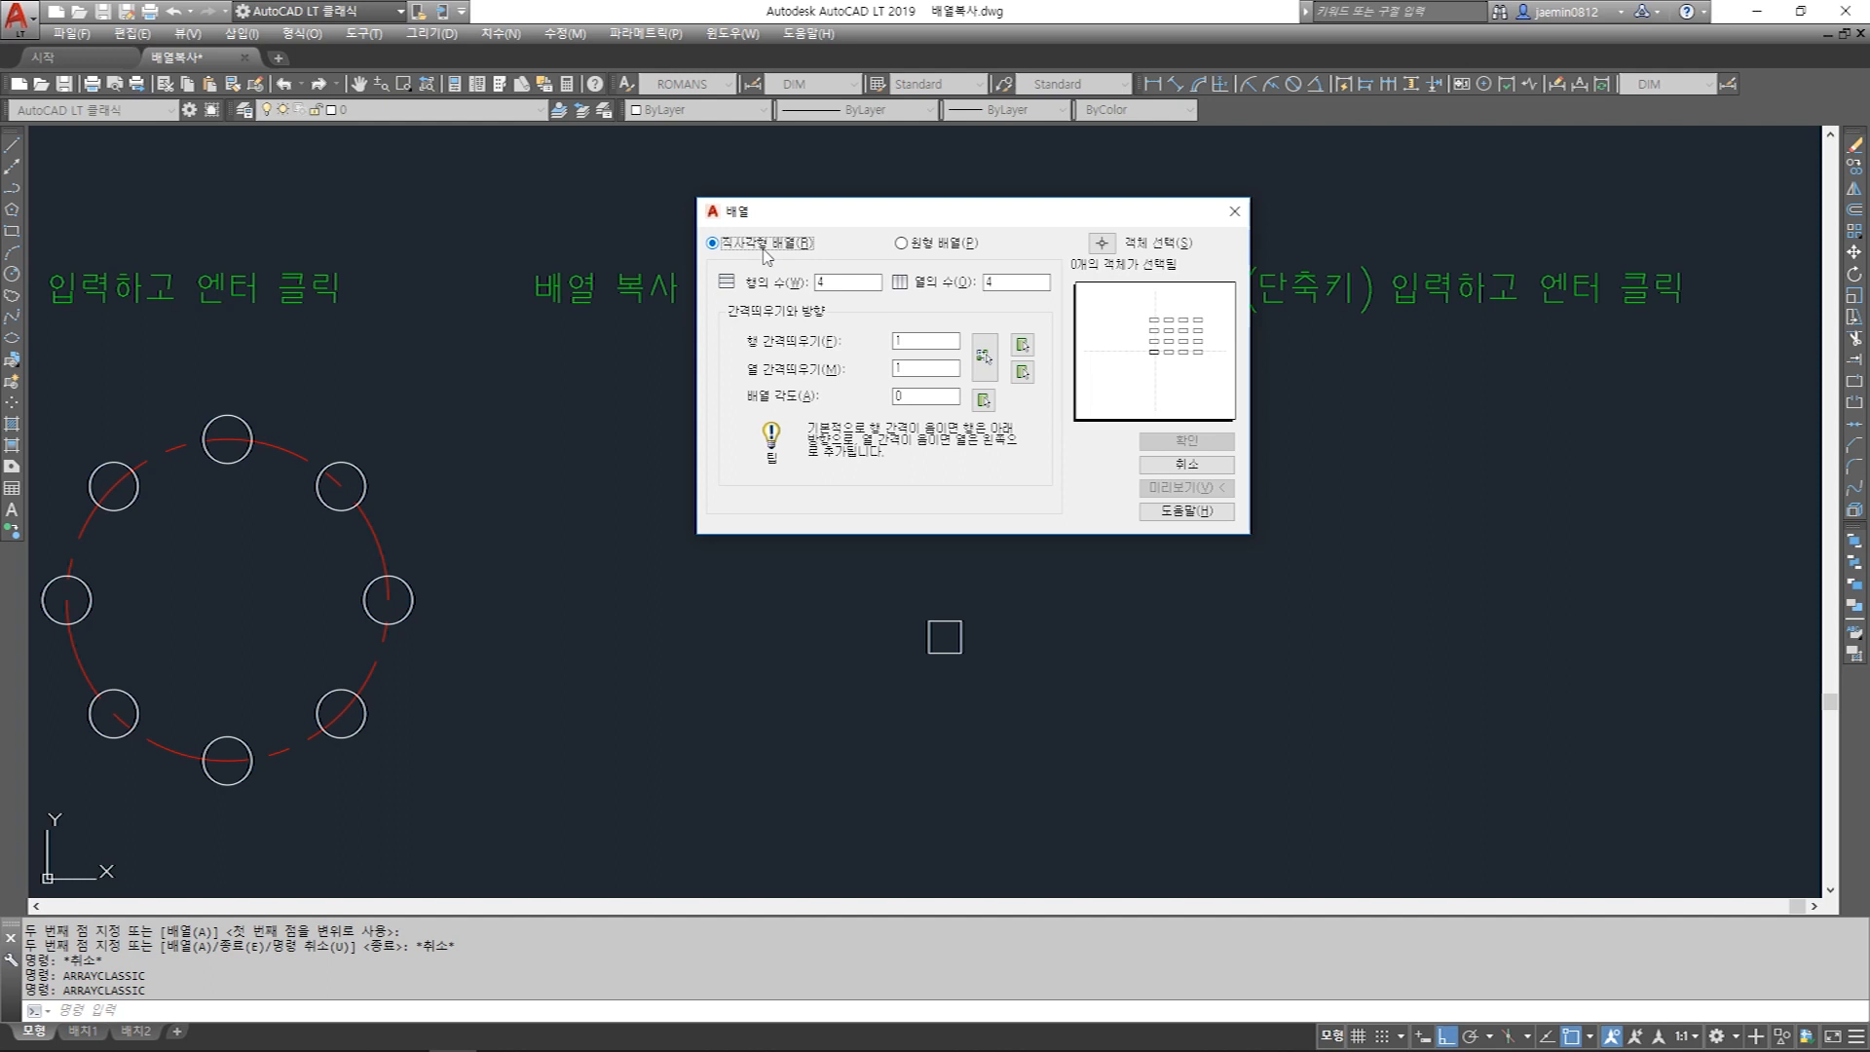
pyautogui.click(914, 253)
pyautogui.click(769, 252)
pyautogui.click(897, 253)
pyautogui.click(769, 245)
pyautogui.click(937, 243)
pyautogui.click(778, 244)
# Set the rectangular array to 7 rows and 7 columns and select the copied square as its object.
pyautogui.doubleClick(824, 283)
pyautogui.write('7')
pyautogui.doubleClick(1013, 283)
pyautogui.write('7')
pyautogui.click(1100, 244)
pyautogui.click(852, 554)
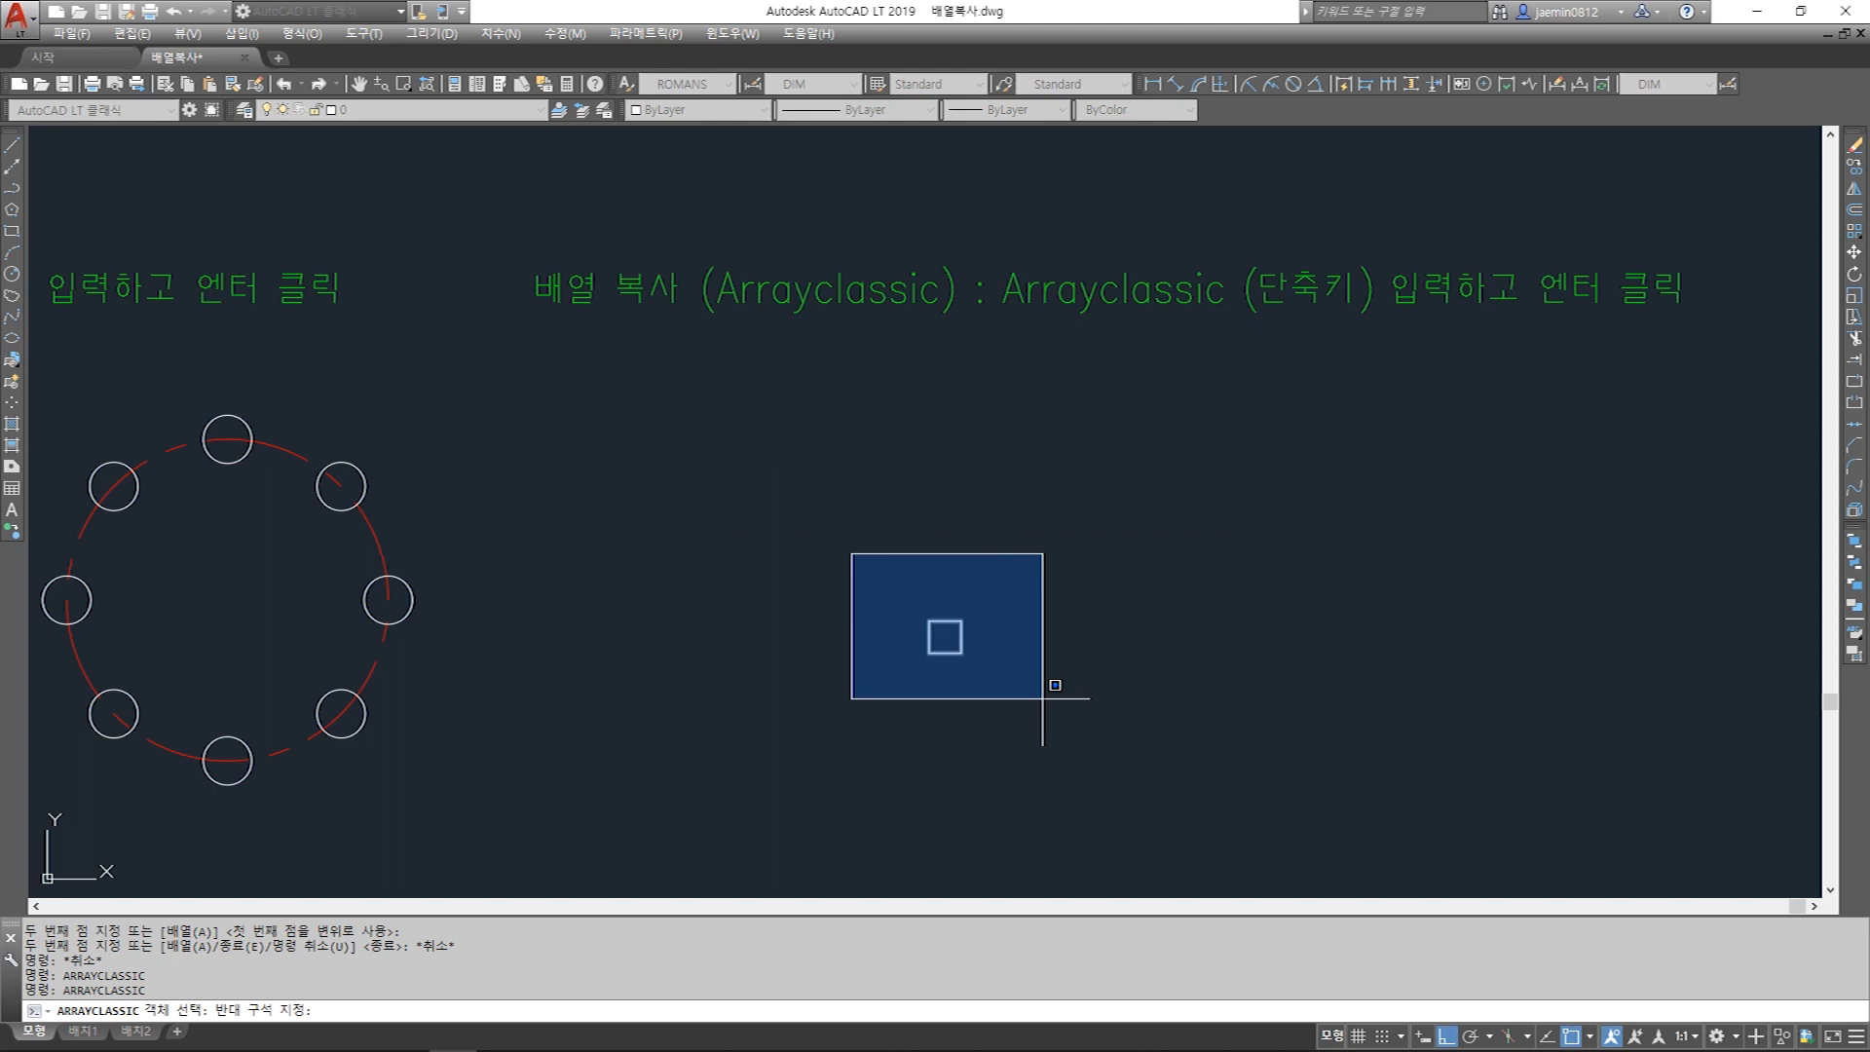
pyautogui.click(1090, 745)
pyautogui.press('Return')
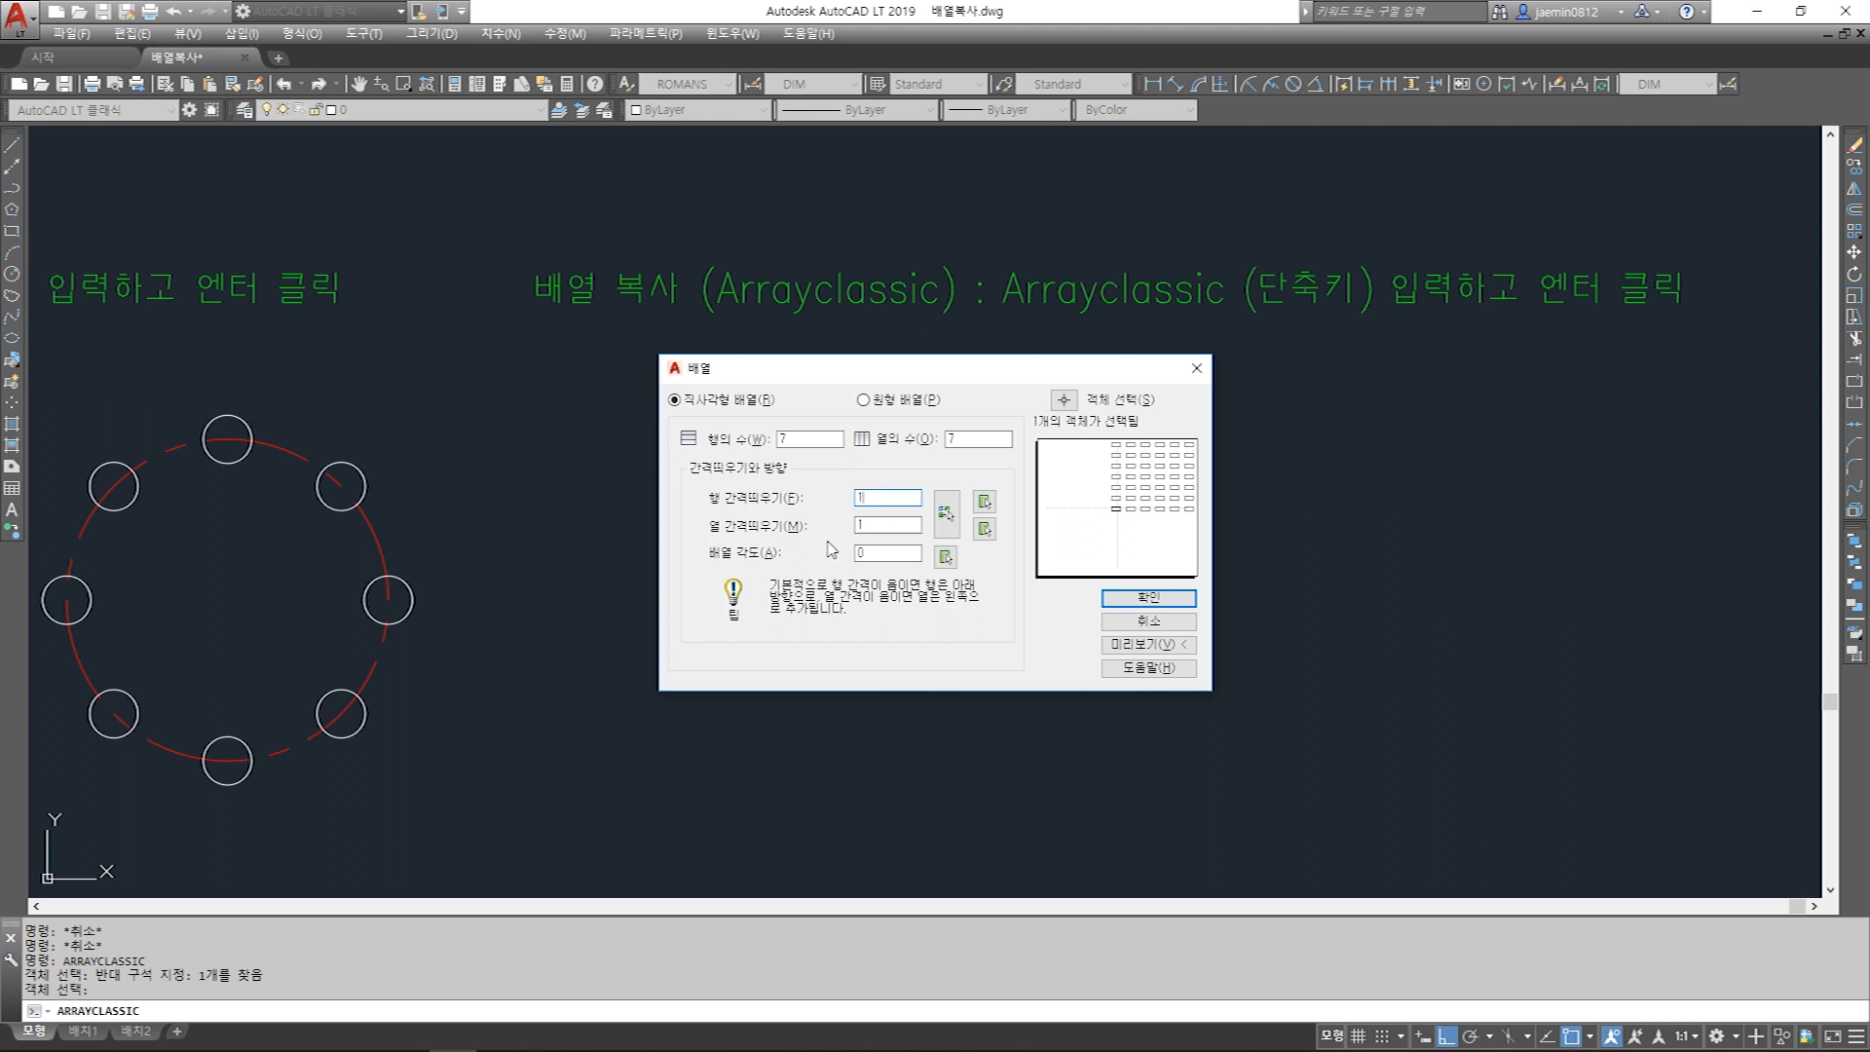
# Set both the row and column spacing to 15 and create the rectangular array.
pyautogui.press('Tab')
pyautogui.write('1')
pyautogui.click(896, 551)
pyautogui.click(1149, 598)
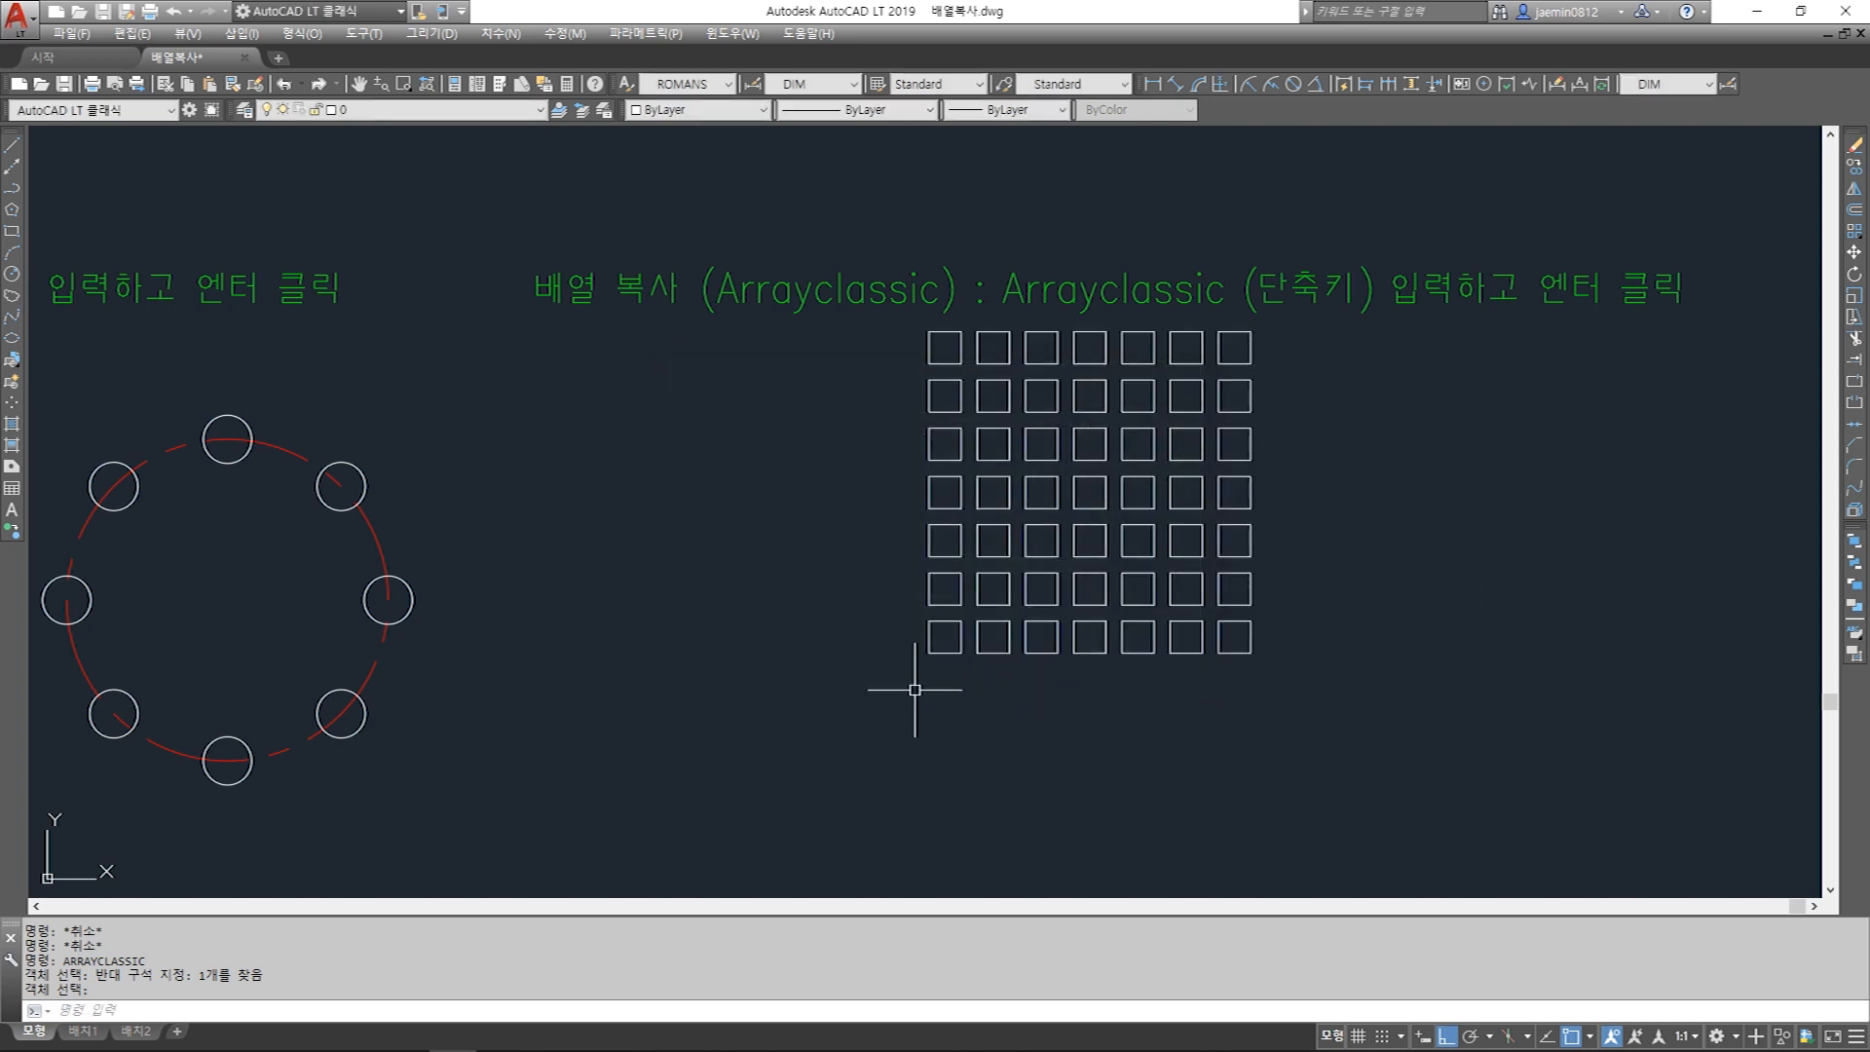
# Select a single square of the new array, clear it, and dimension the horizontal spacing between squares in the bottom row.
pyautogui.moveTo(916, 612); pyautogui.dragTo(971, 665)
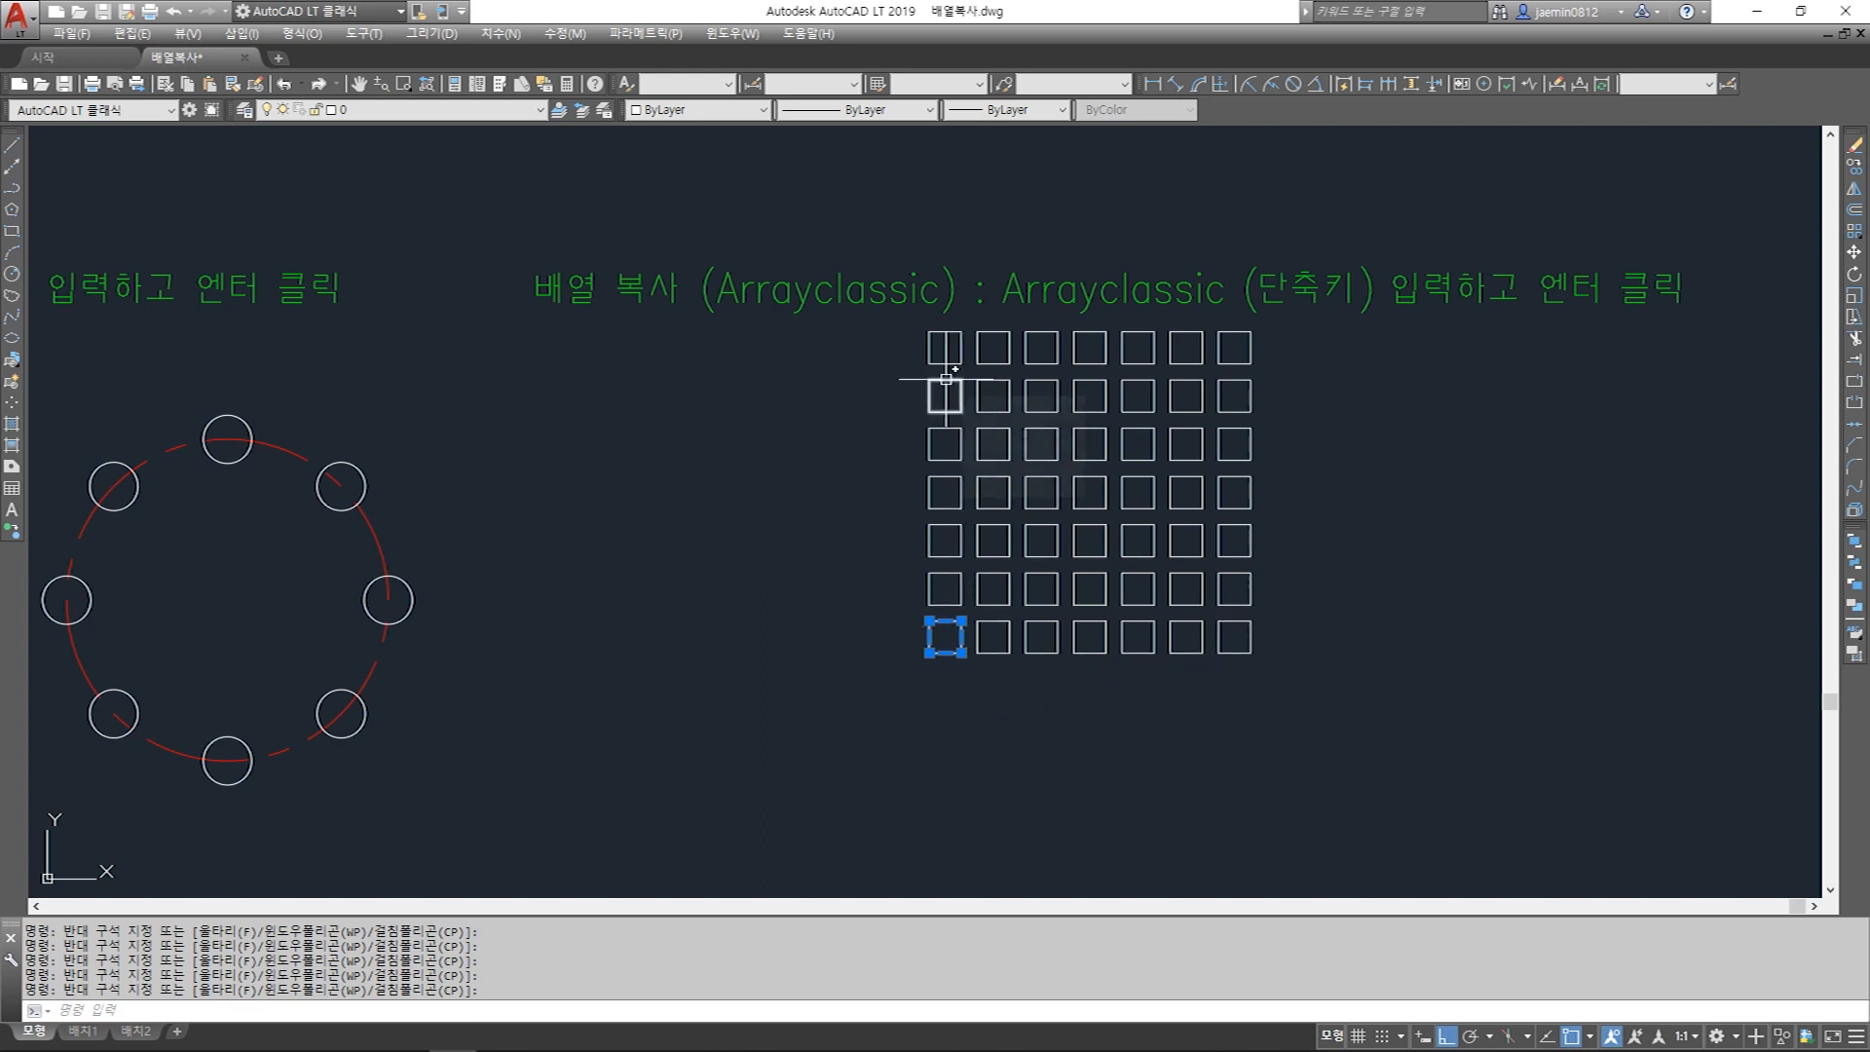
pyautogui.press('Escape')
pyautogui.write('aa')
pyautogui.press('Return')
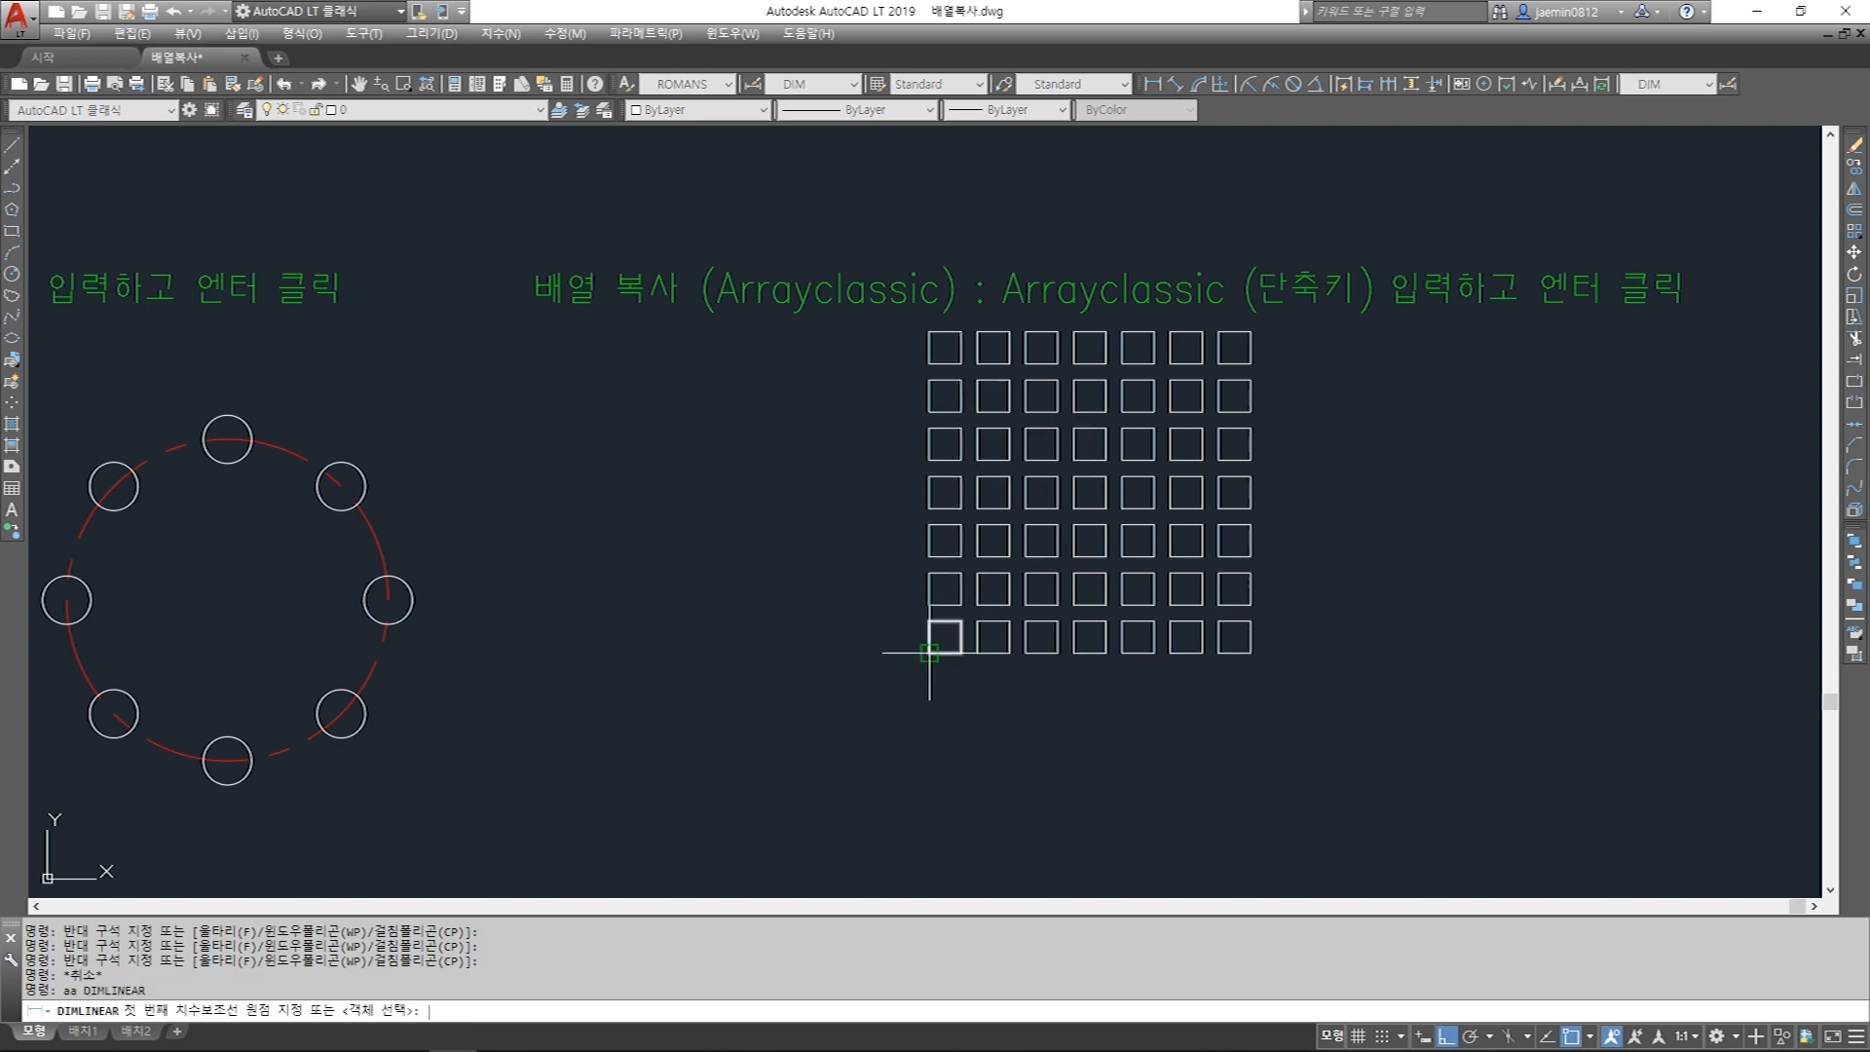
pyautogui.click(977, 653)
pyautogui.scroll(5, 979, 672)
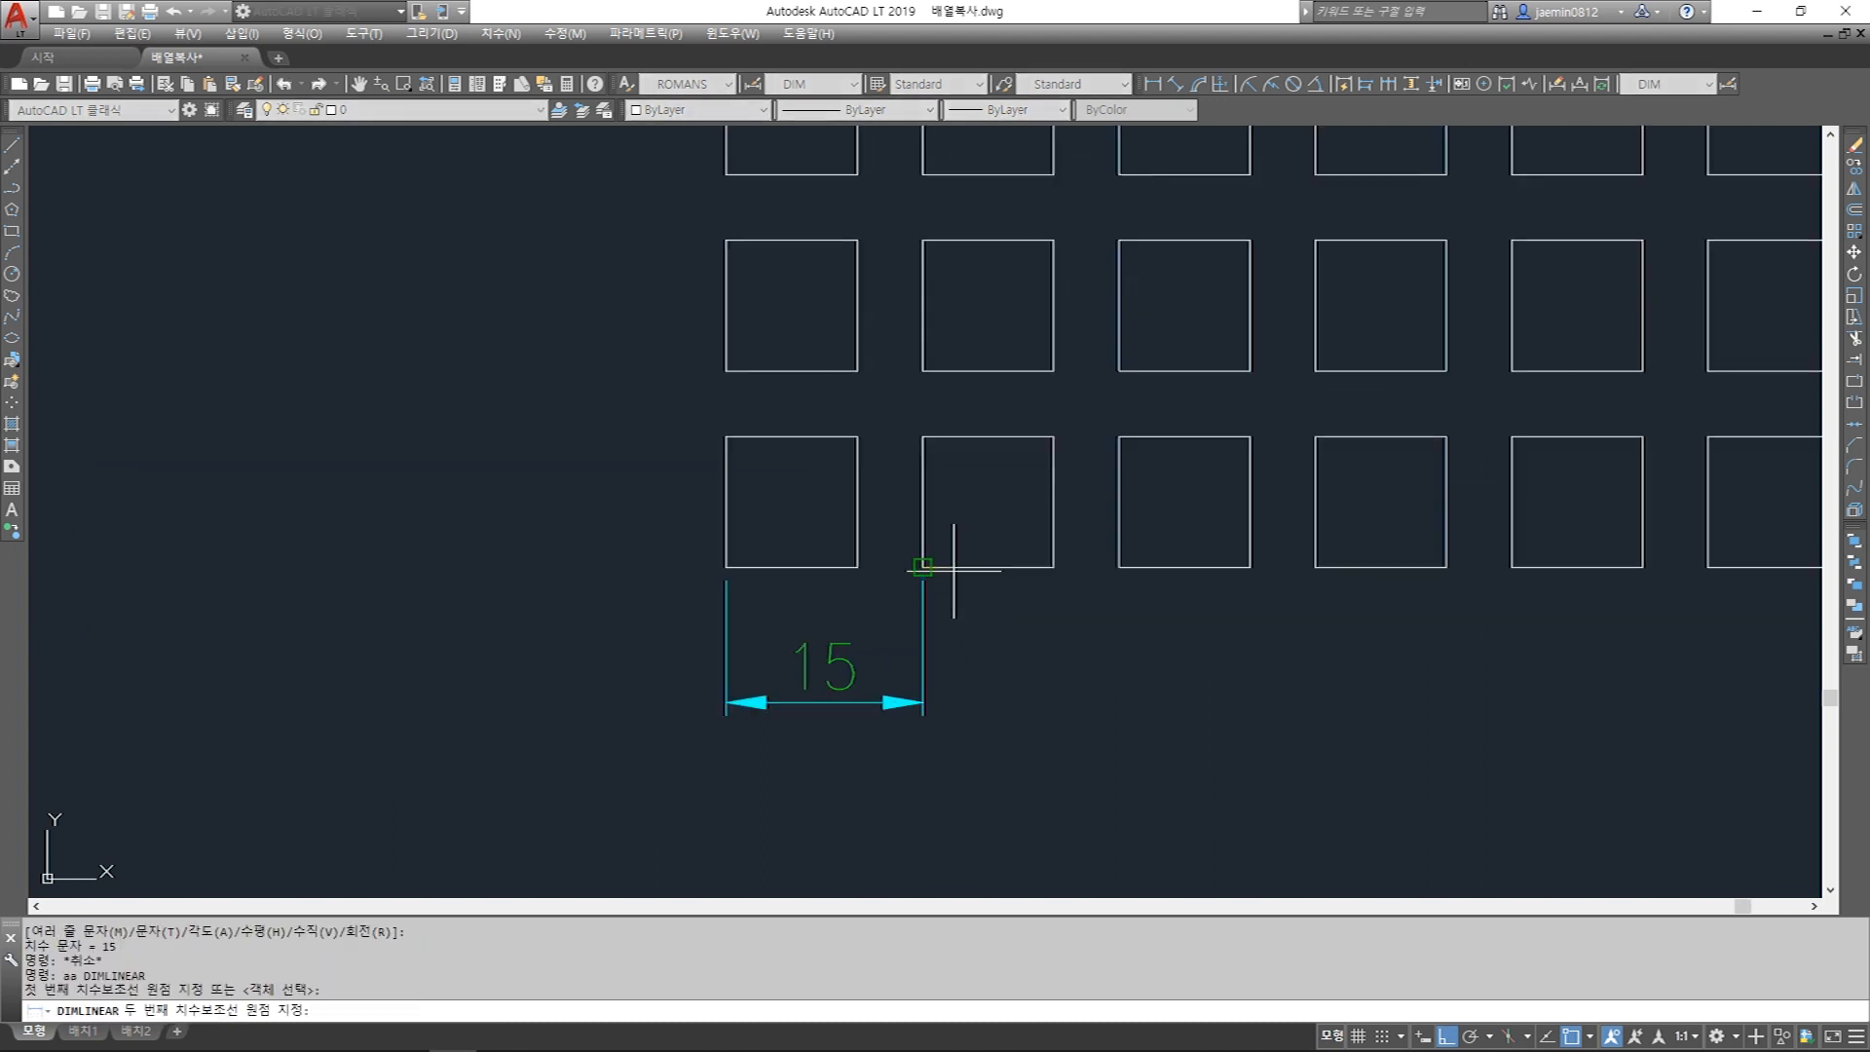
pyautogui.click(926, 702)
pyautogui.press('Escape')
# Dimension the vertical spacing between the lowest squares of the array's first column.
pyautogui.press('space')
pyautogui.click(742, 566)
pyautogui.click(744, 368)
pyautogui.moveTo(743, 376); pyautogui.dragTo(743, 485, button='middle')
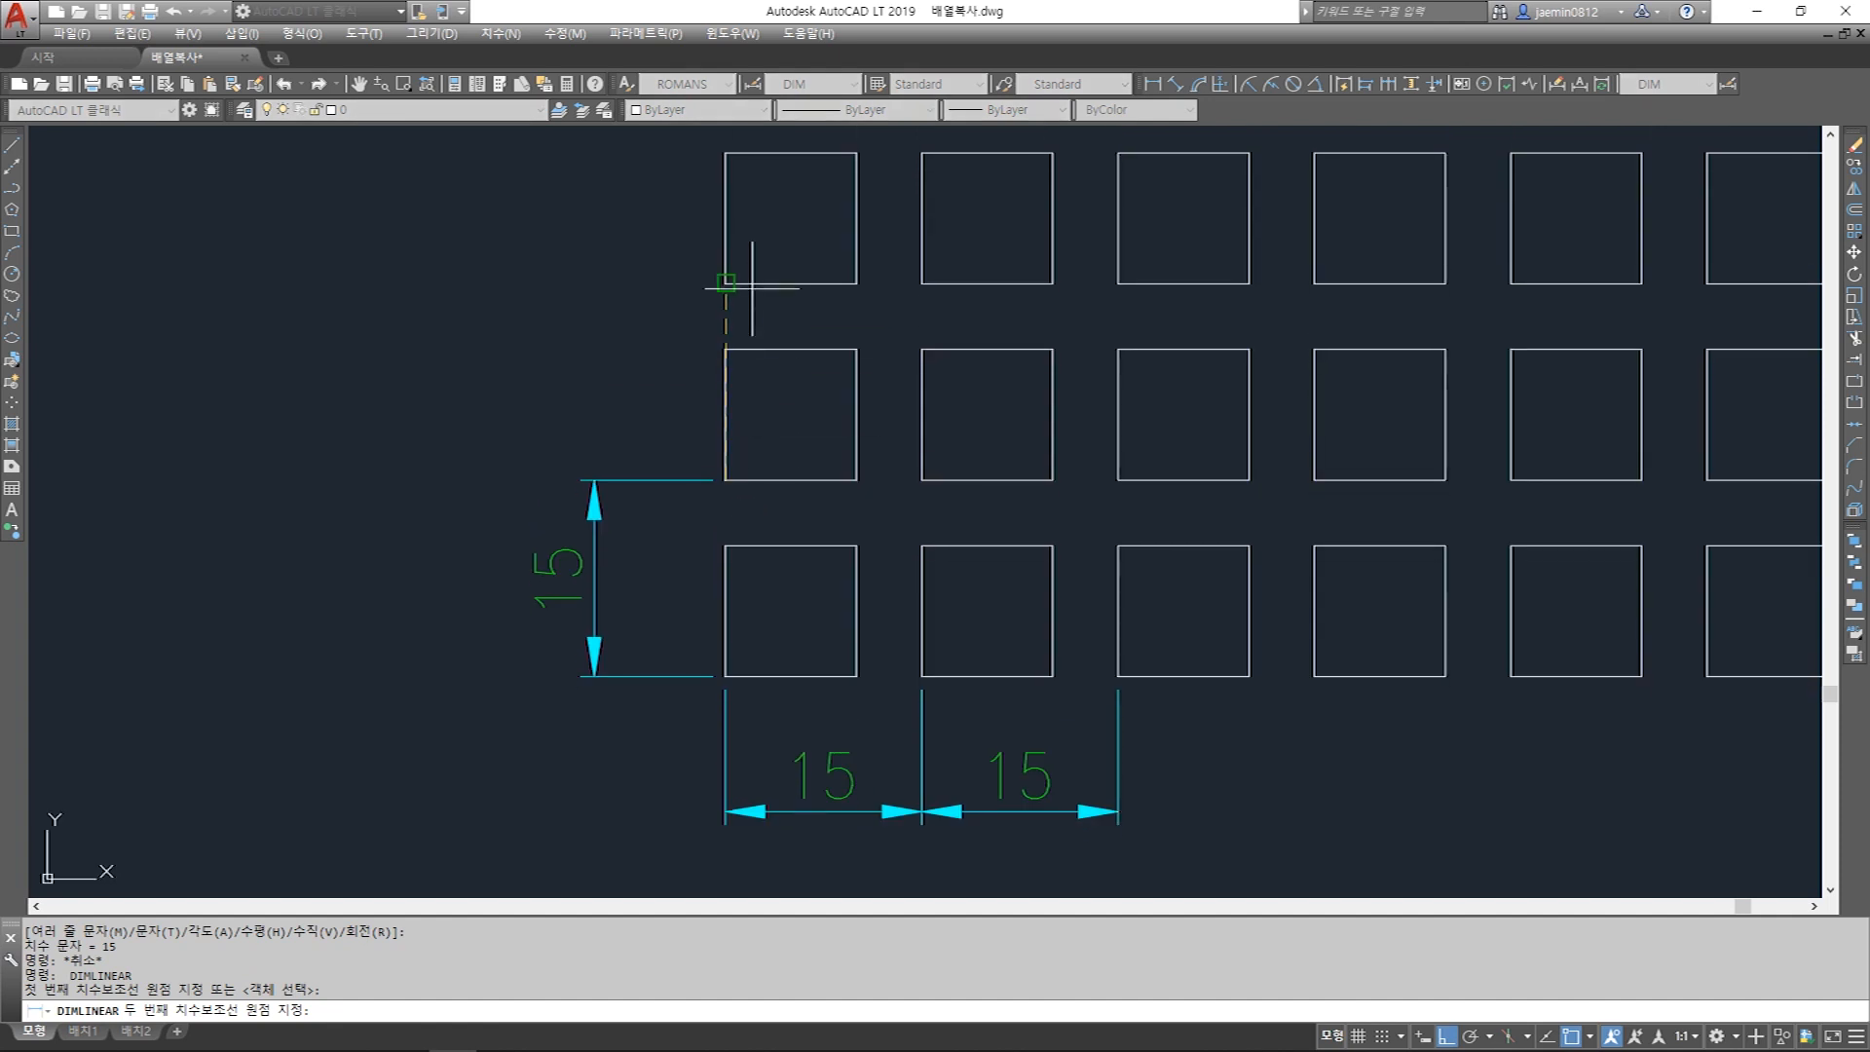
pyautogui.click(599, 429)
pyautogui.press('Escape')
pyautogui.scroll(-5, 605, 472)
# Erase the dimensions and all arrayed squares except the original square at the lower-left corner.
pyautogui.scroll(4, 818, 594)
pyautogui.write('e')
pyautogui.press('space')
pyautogui.click(806, 675)
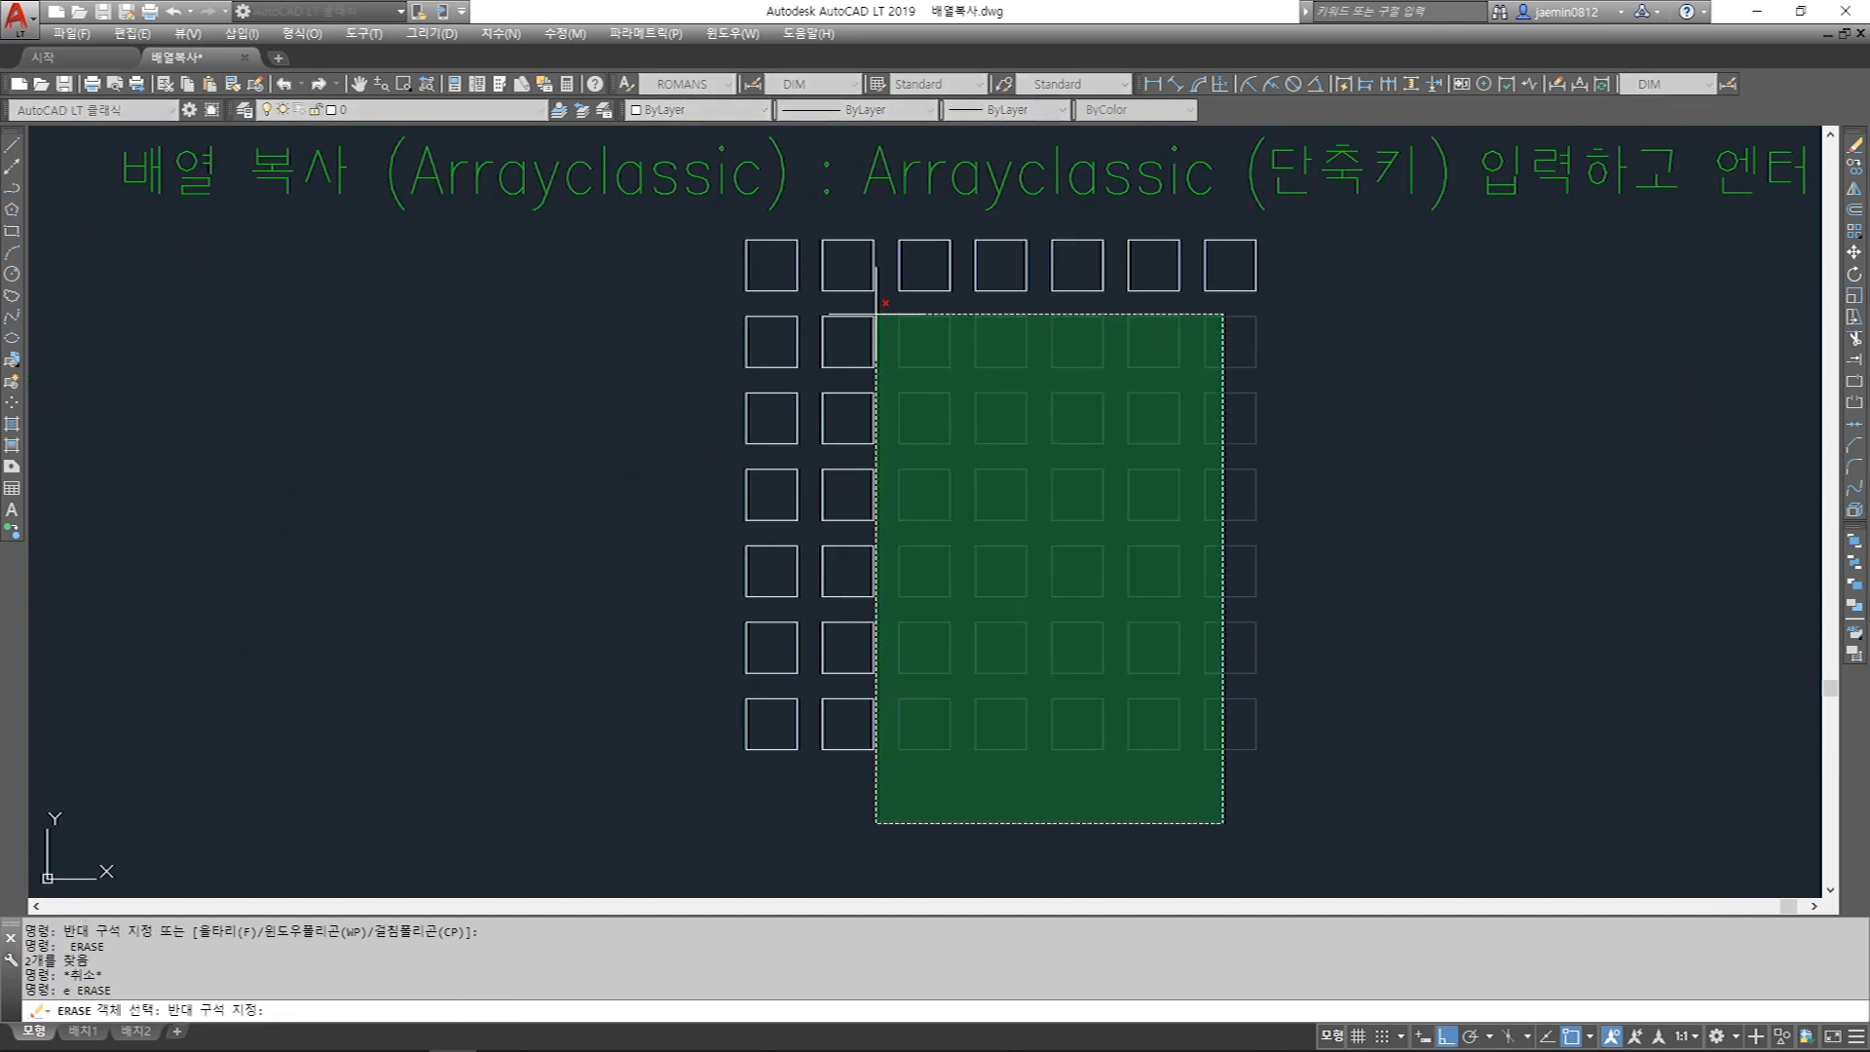
pyautogui.click(876, 814)
pyautogui.press('Delete')
pyautogui.click(1182, 263)
pyautogui.click(793, 647)
pyautogui.press('Delete')
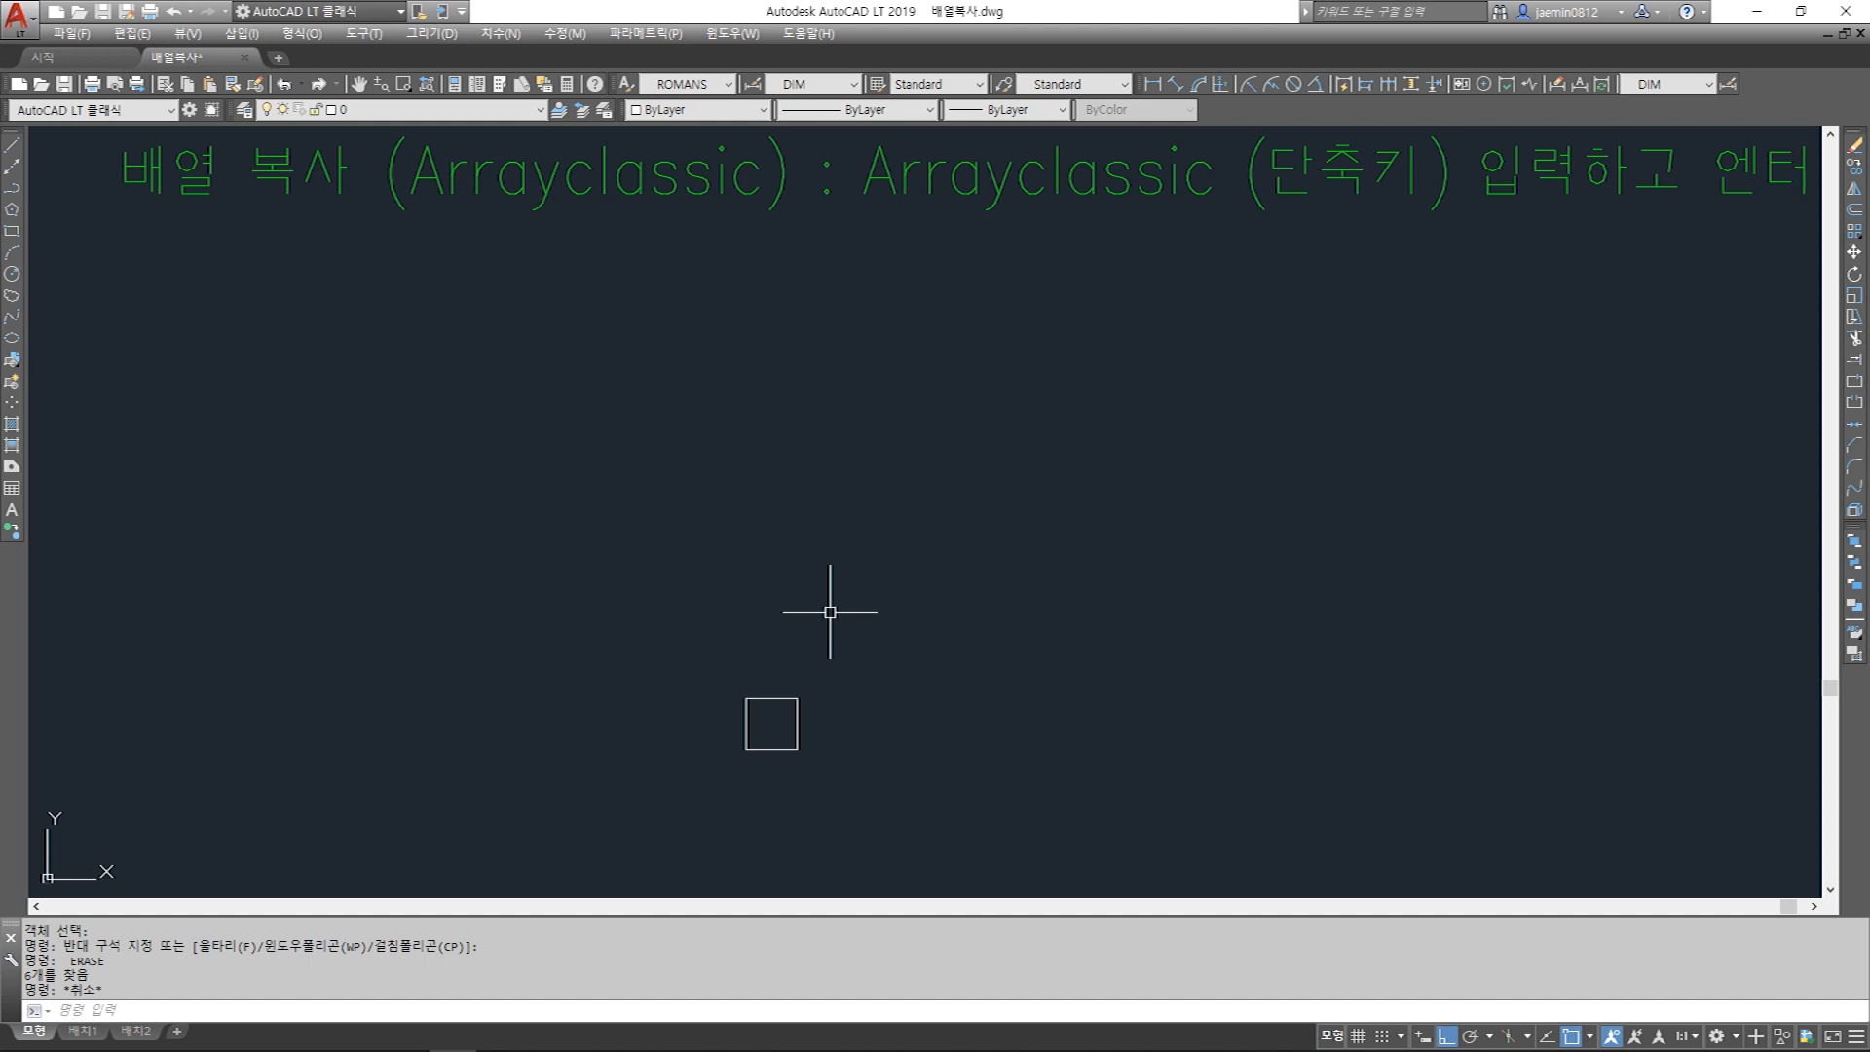
pyautogui.press('Up')
pyautogui.press('Up')
pyautogui.press('Up')
pyautogui.press('Return')
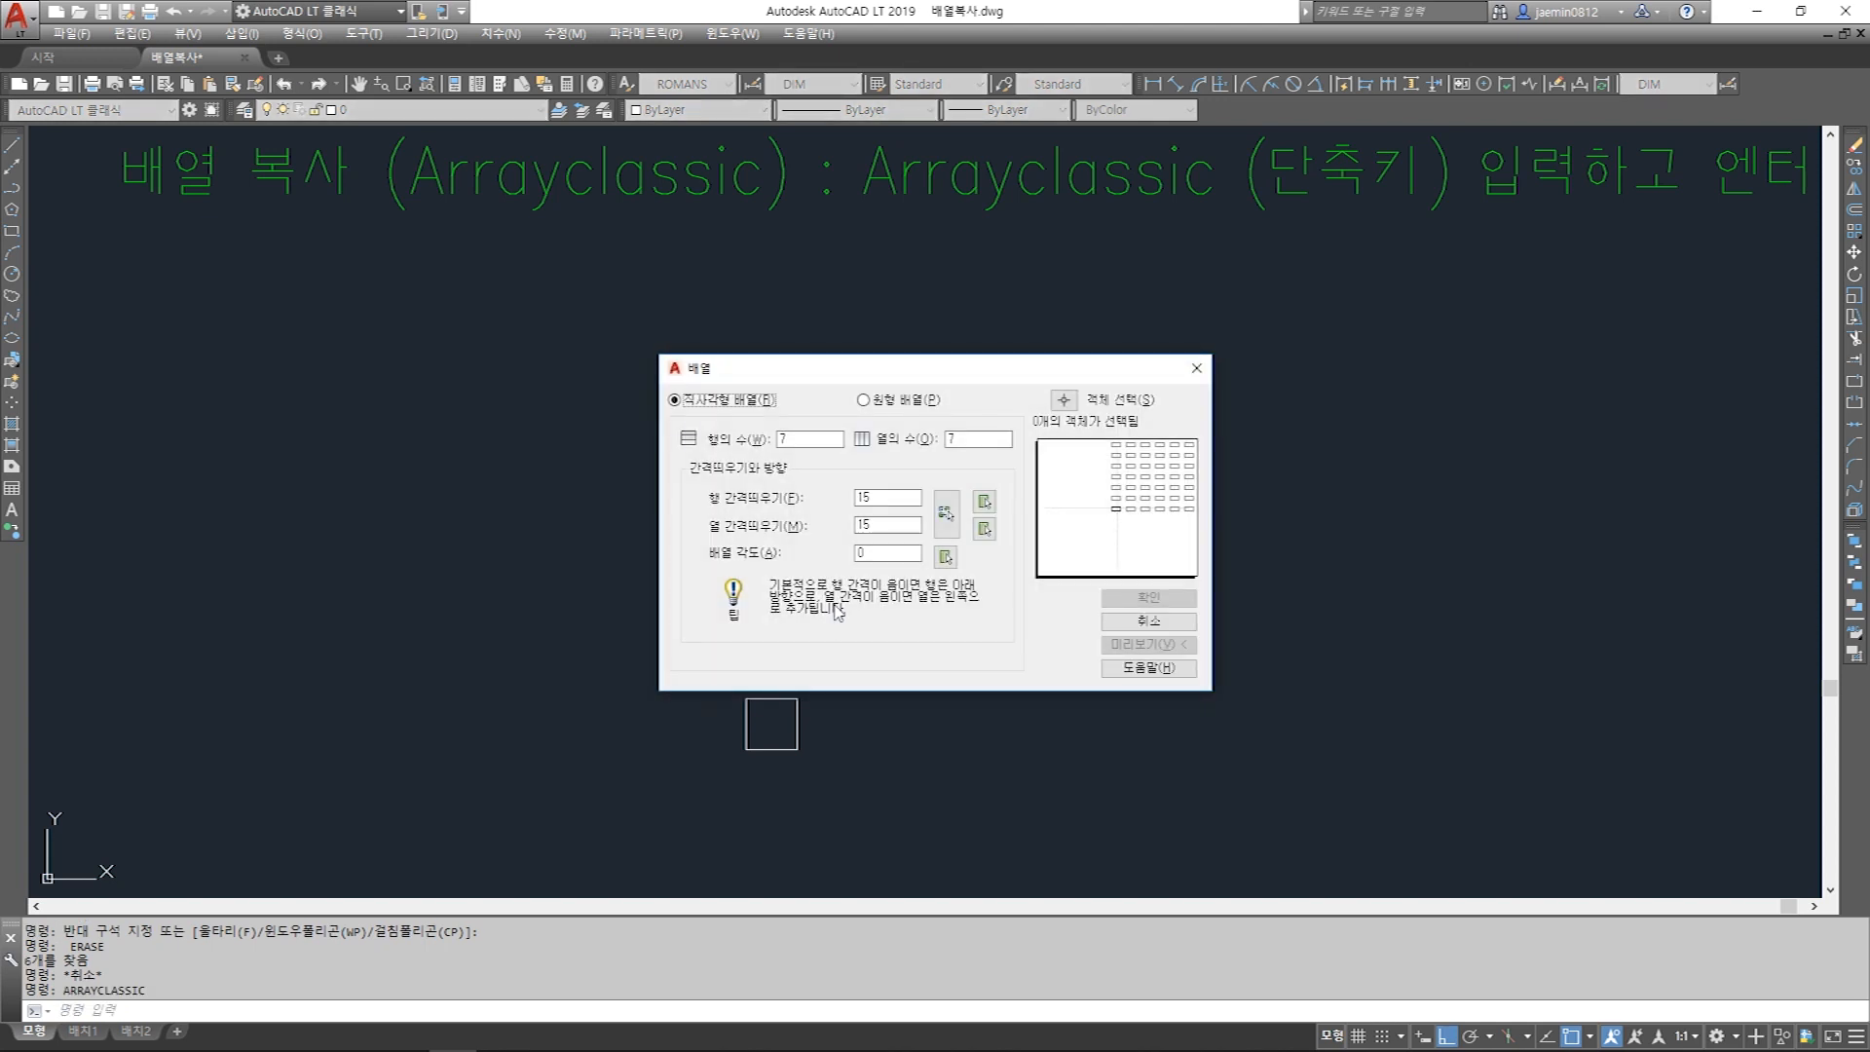
pyautogui.doubleClick(857, 497)
pyautogui.click(1196, 368)
# Copy the red dashed circle and its topmost small circle horizontally to the area right of the remaining square.
pyautogui.scroll(-6, 977, 620)
pyautogui.moveTo(757, 615); pyautogui.dragTo(915, 526, button='middle')
pyautogui.scroll(6, 882, 513)
pyautogui.press('Escape')
pyautogui.write('cc')
pyautogui.press('space')
pyautogui.click(946, 329)
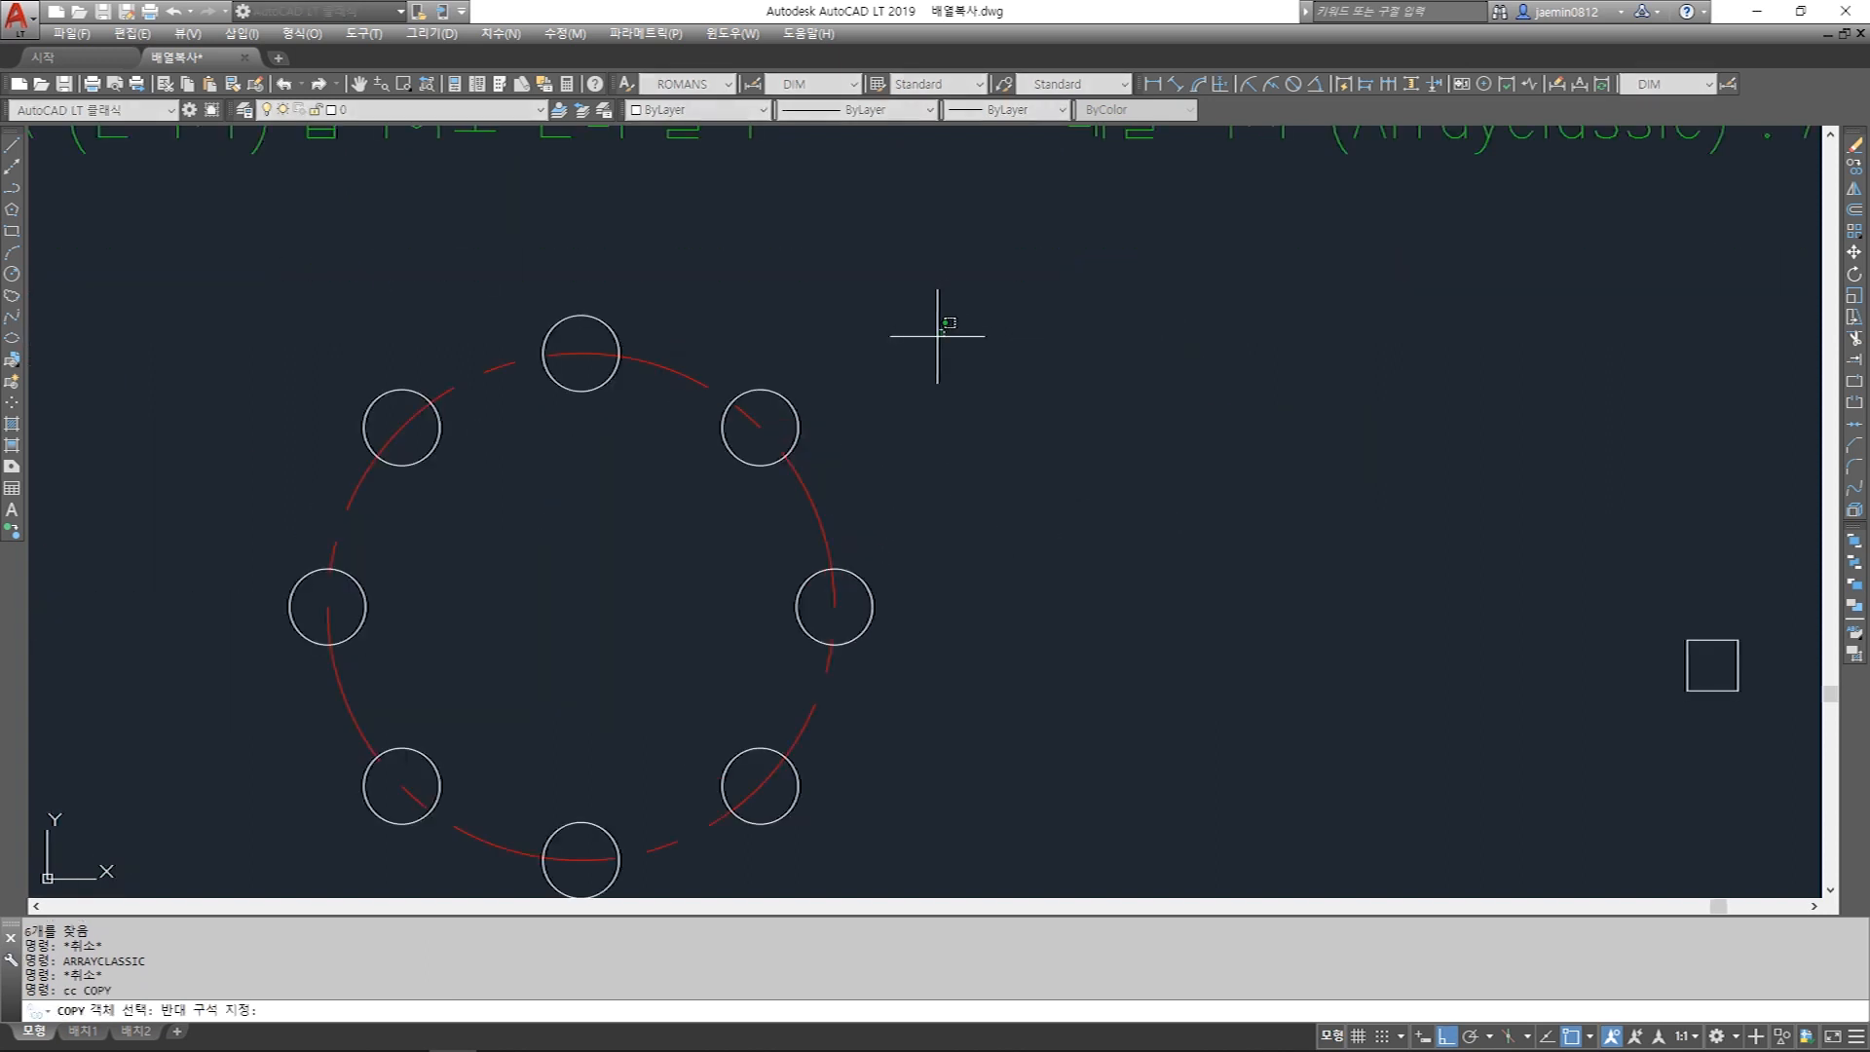
pyautogui.click(577, 371)
pyautogui.click(651, 238)
pyautogui.click(567, 380)
pyautogui.press('space')
pyautogui.click(589, 470)
pyautogui.scroll(-4, 588, 467)
pyautogui.moveTo(545, 447); pyautogui.dragTo(326, 456, button='middle')
pyautogui.click(1021, 460)
pyautogui.press('Escape')
pyautogui.press('Escape')
pyautogui.moveTo(1052, 424); pyautogui.dragTo(990, 364, button='middle')
pyautogui.scroll(4, 936, 475)
pyautogui.scroll(-2, 991, 366)
pyautogui.moveTo(992, 480); pyautogui.dragTo(984, 503, button='middle')
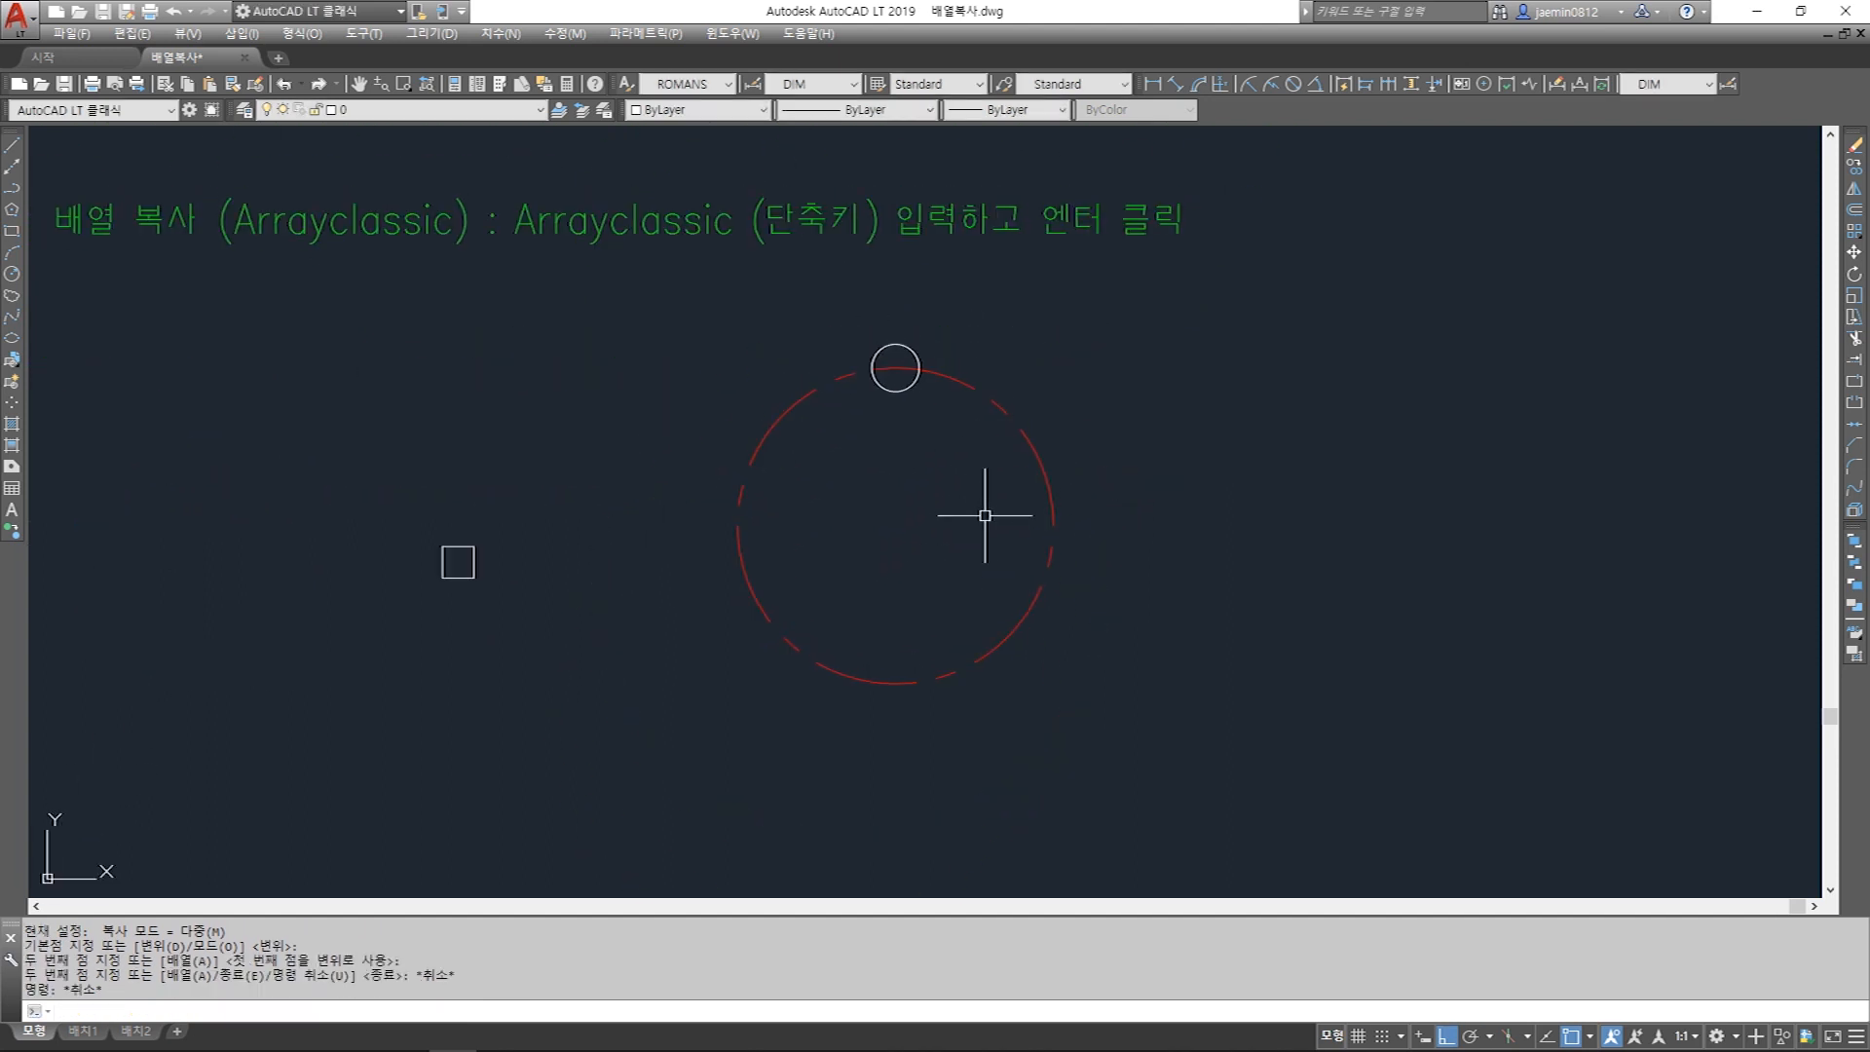
# Start ARRAYCLASSIC, choose a polar array, and pick the centre of the red dashed circle as its centre point.
pyautogui.press('Up')
pyautogui.press('Up')
pyautogui.press('Return')
pyautogui.moveTo(1018, 380); pyautogui.dragTo(476, 387)
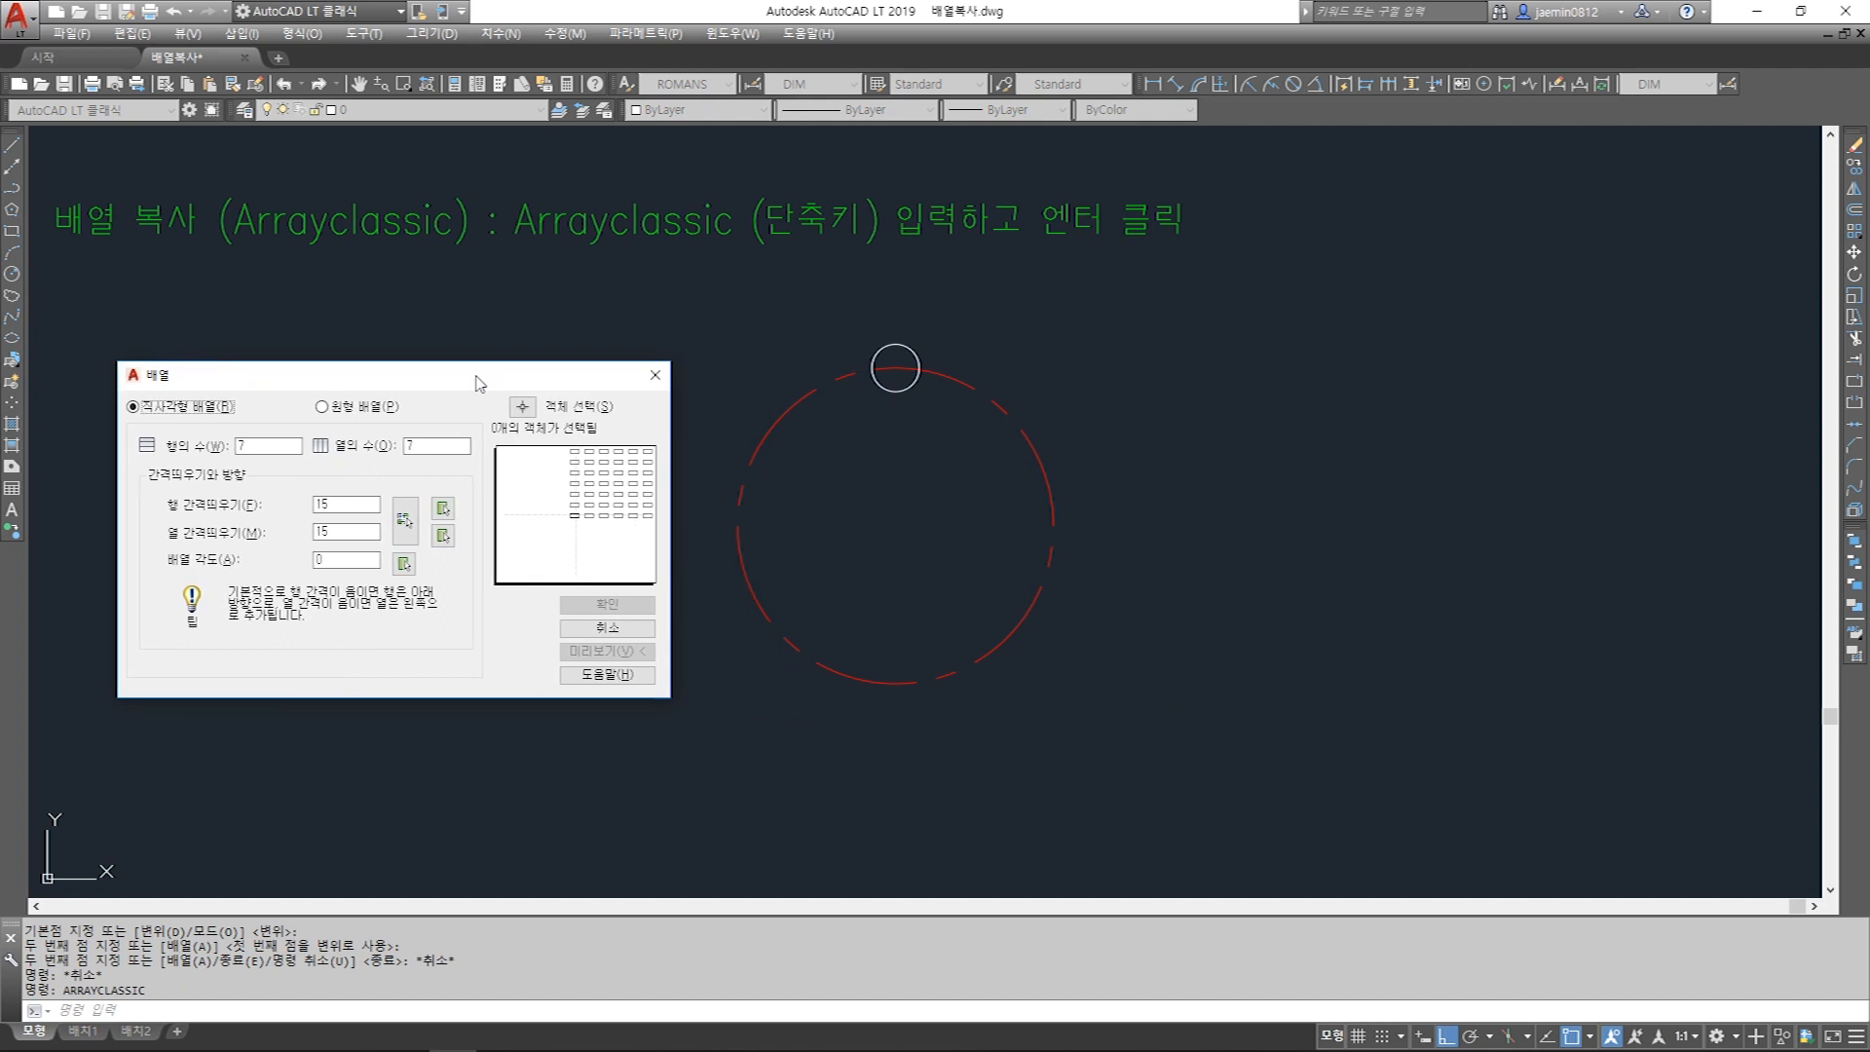
pyautogui.click(327, 409)
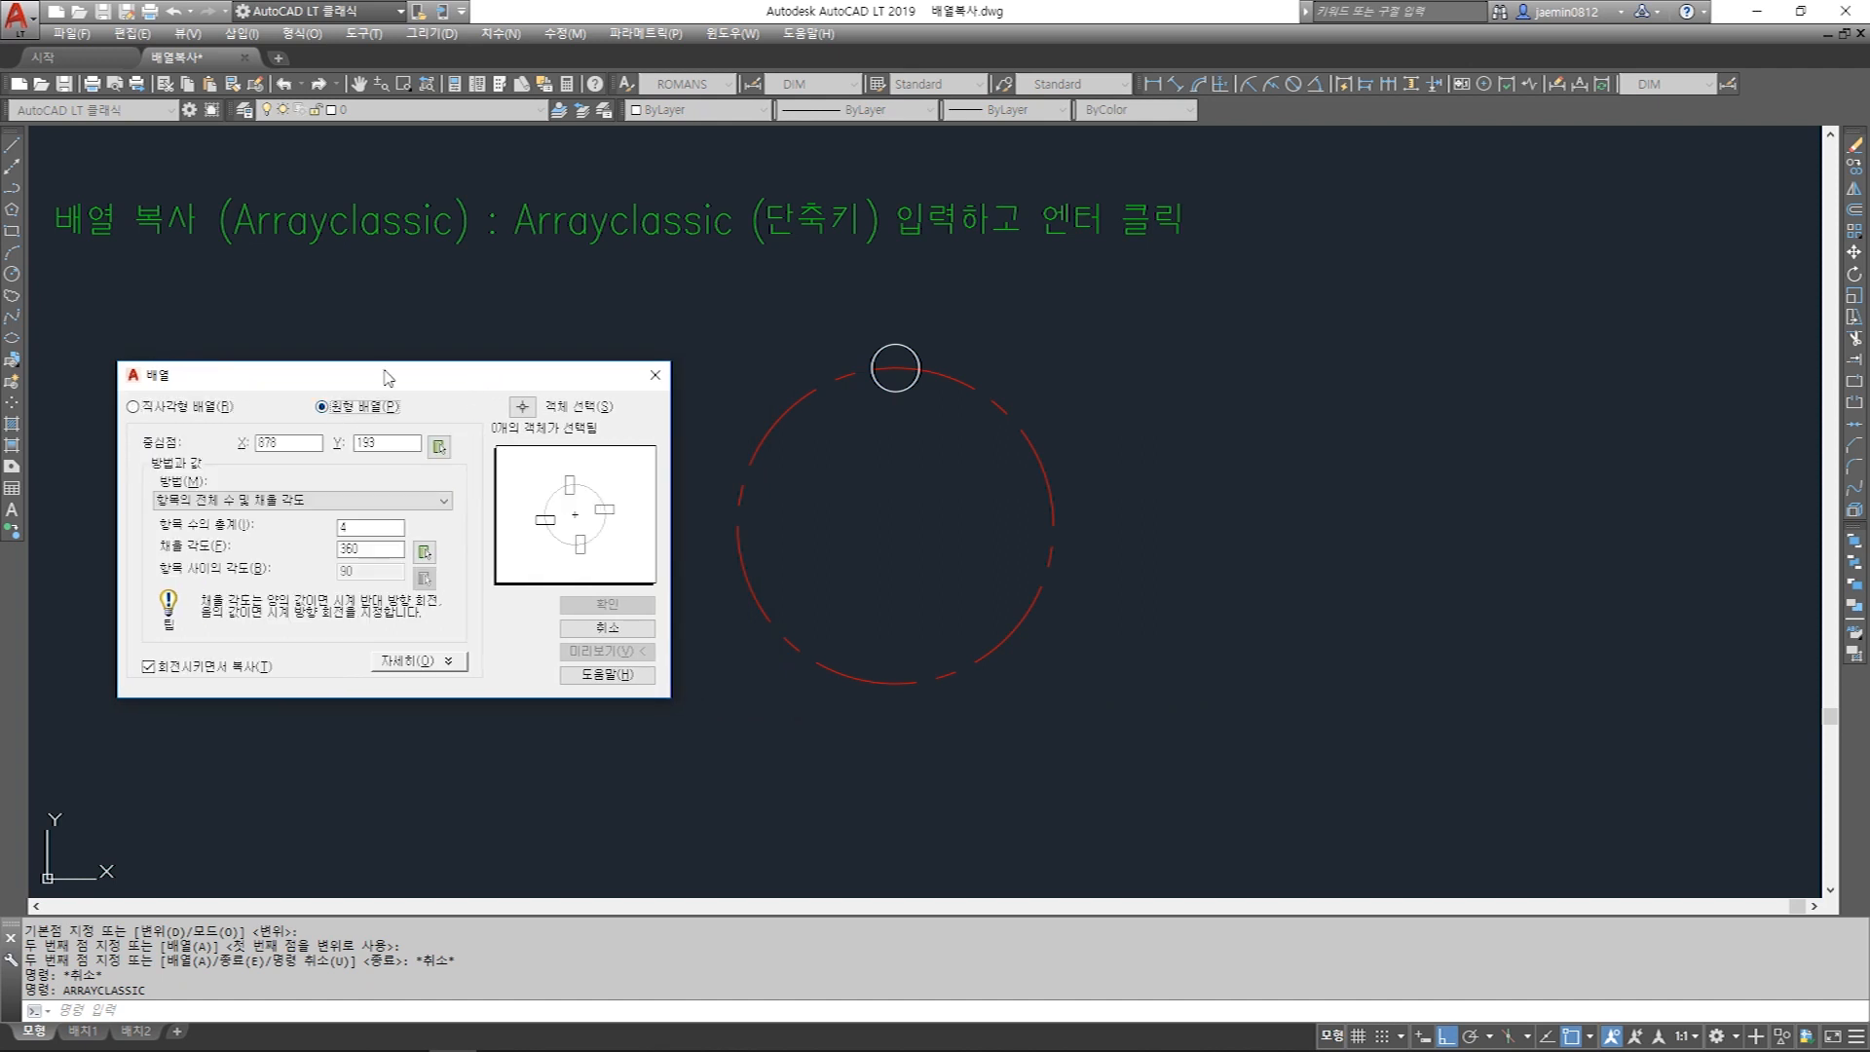
pyautogui.moveTo(385, 373); pyautogui.dragTo(349, 371)
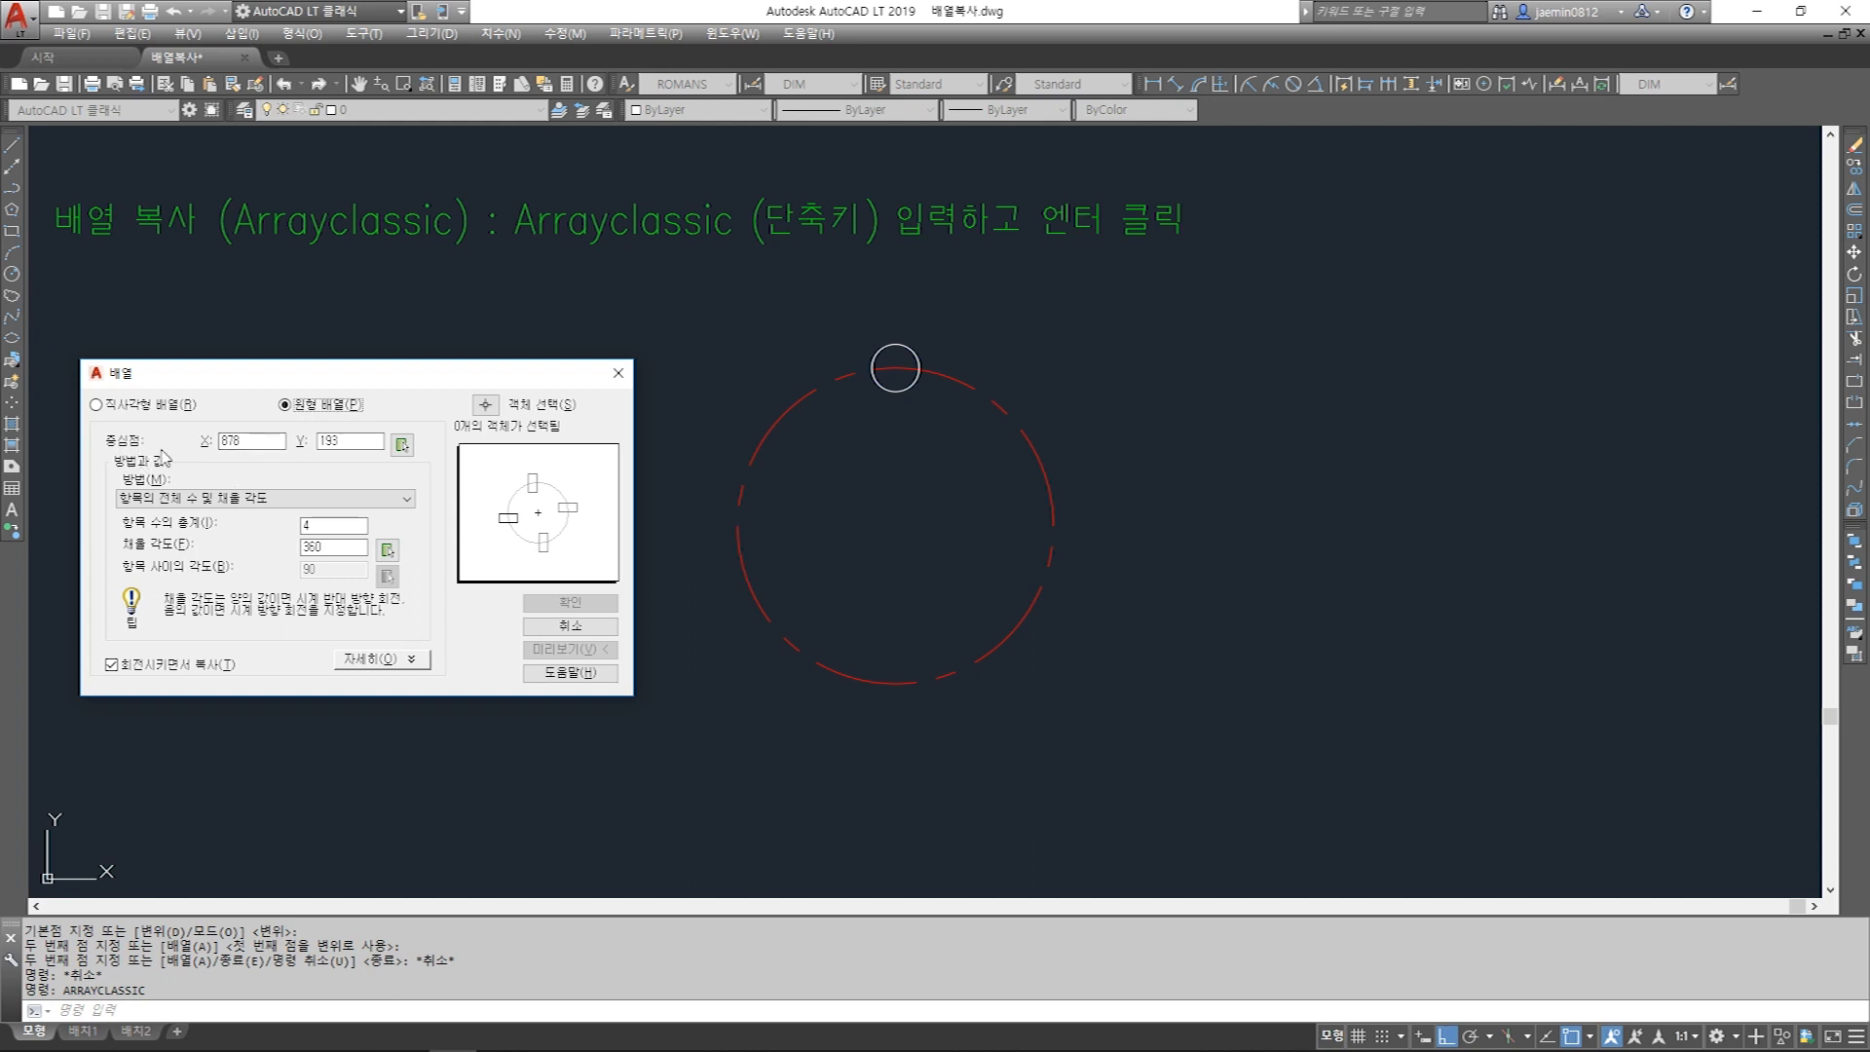
pyautogui.click(401, 445)
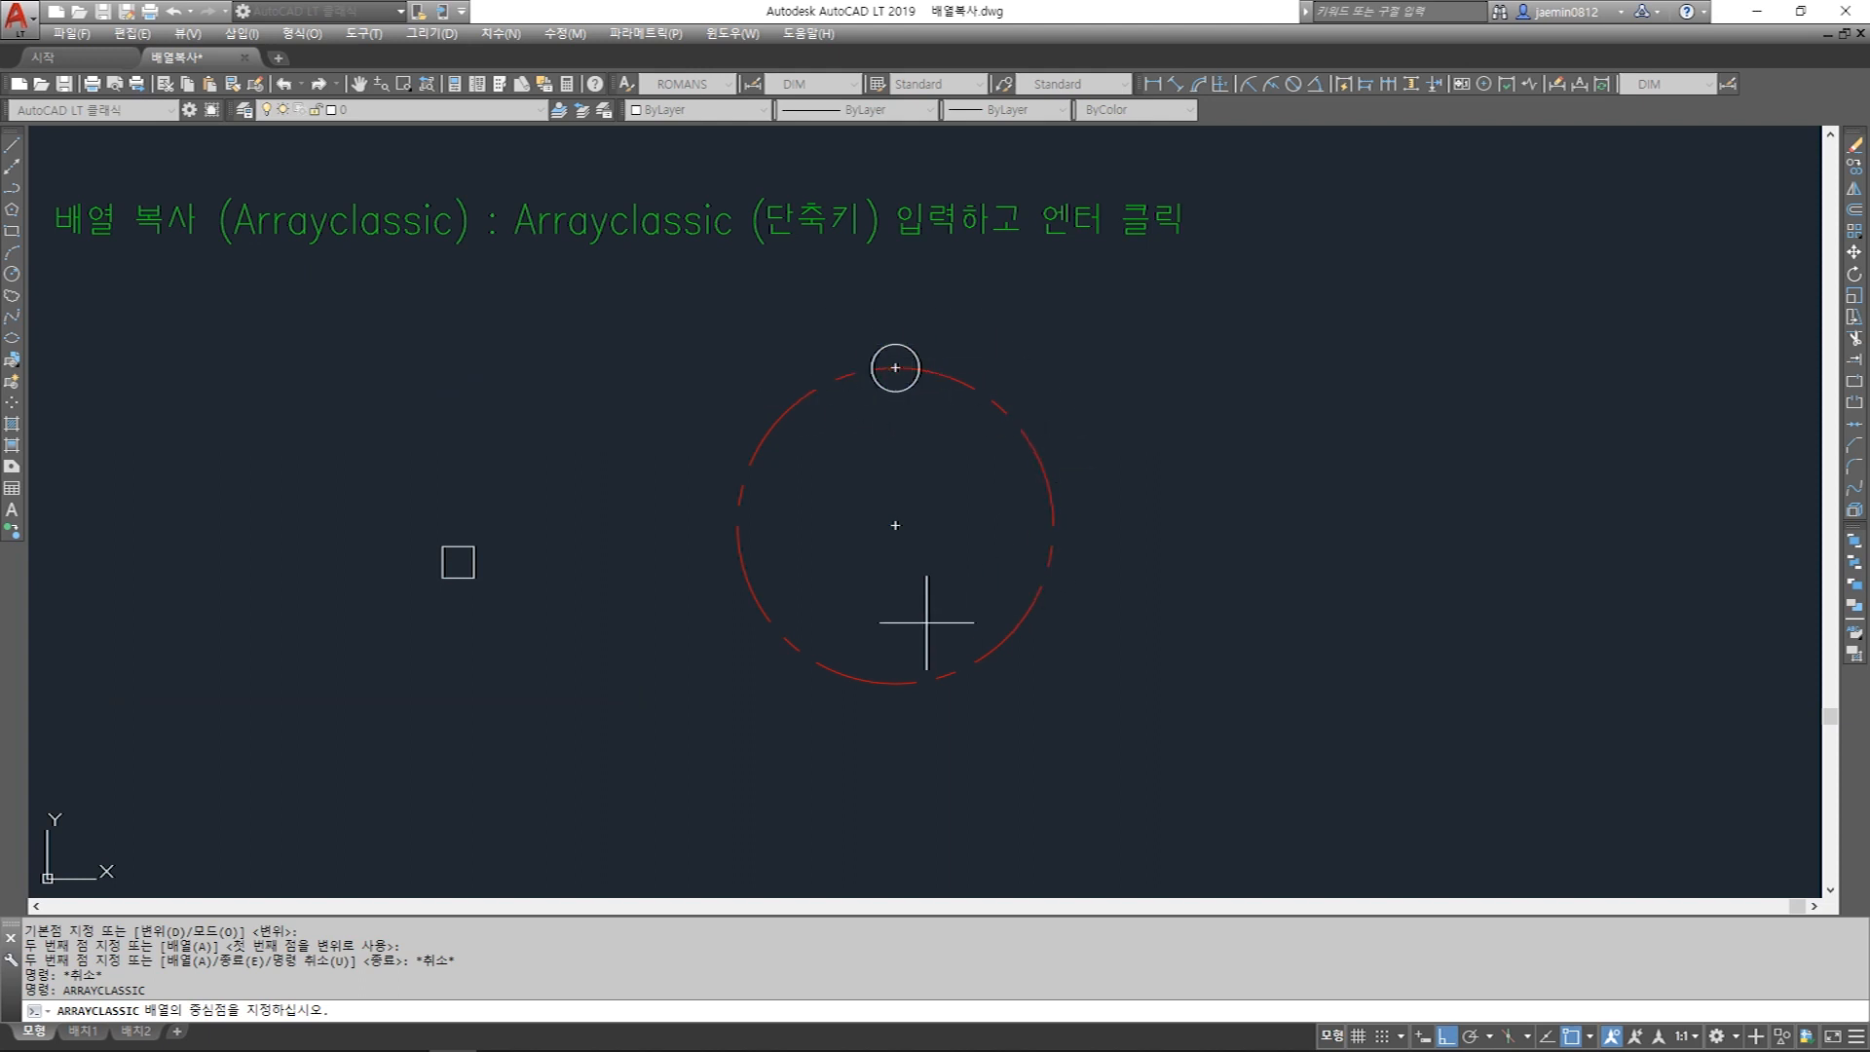
pyautogui.click(896, 526)
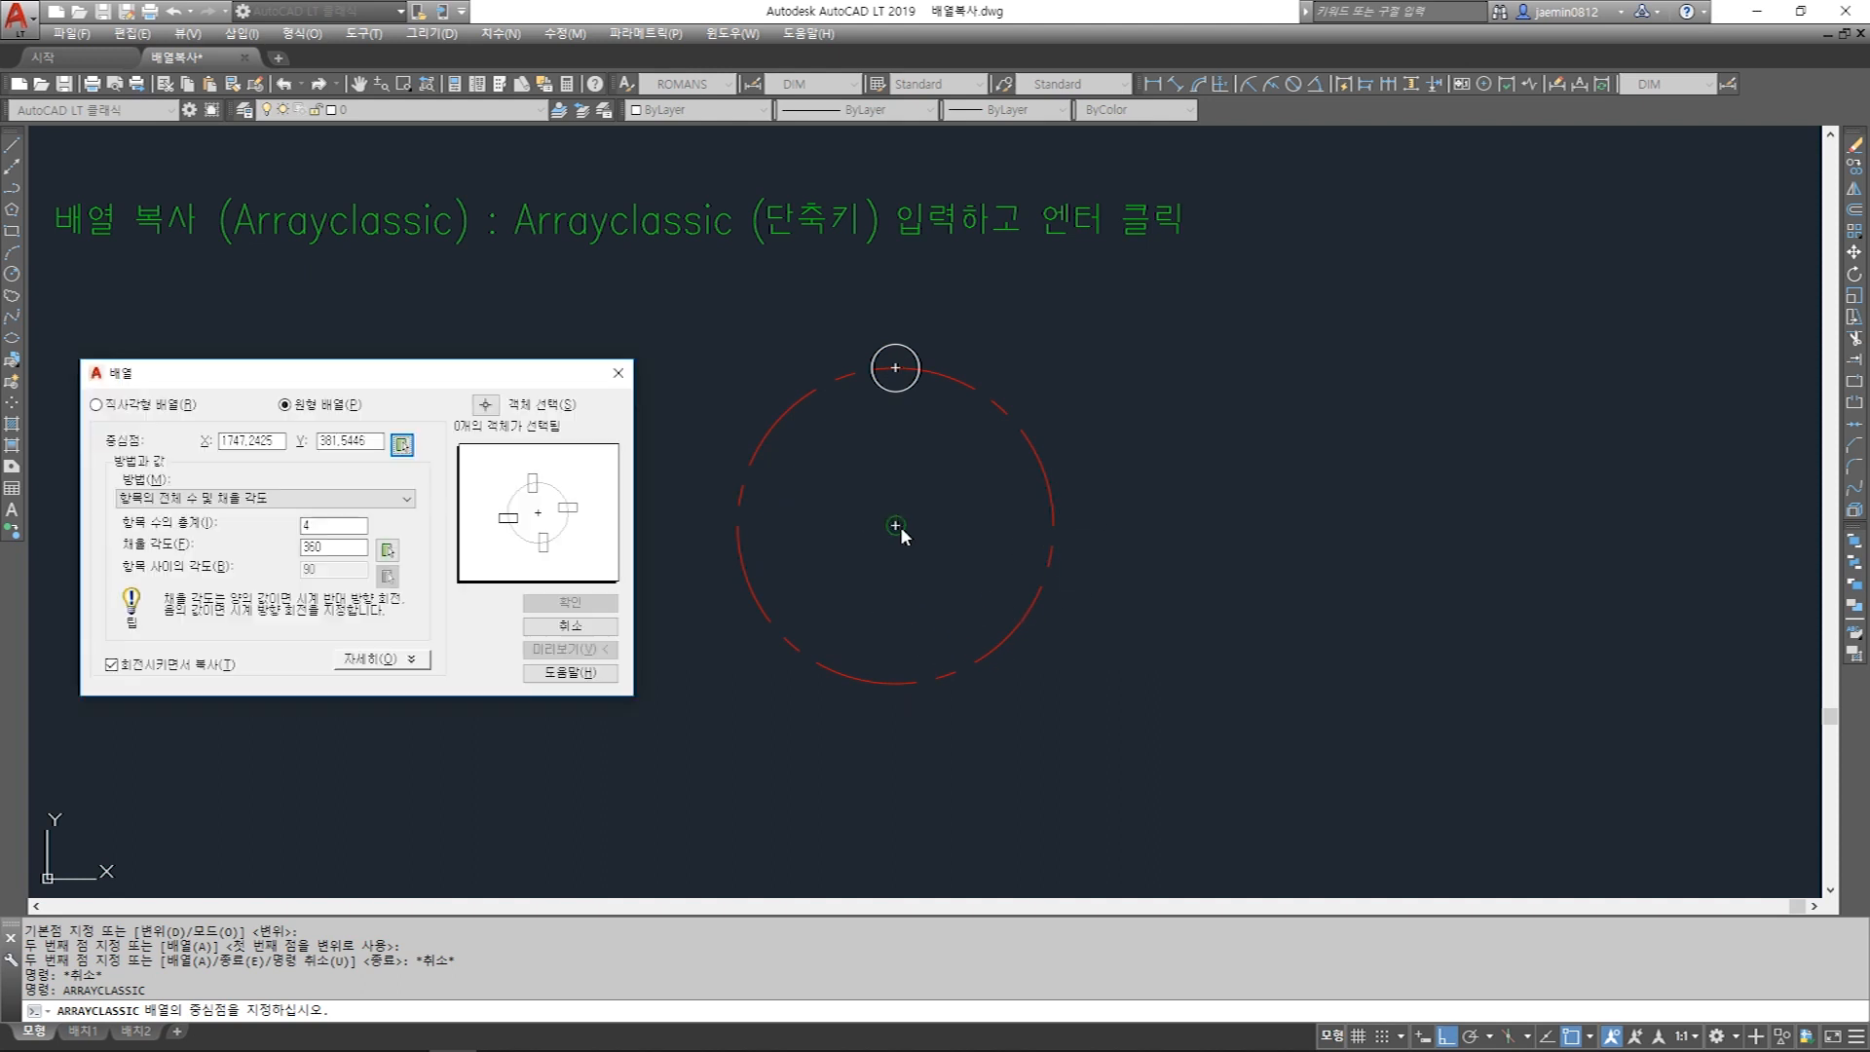
pyautogui.moveTo(419, 375); pyautogui.dragTo(476, 377)
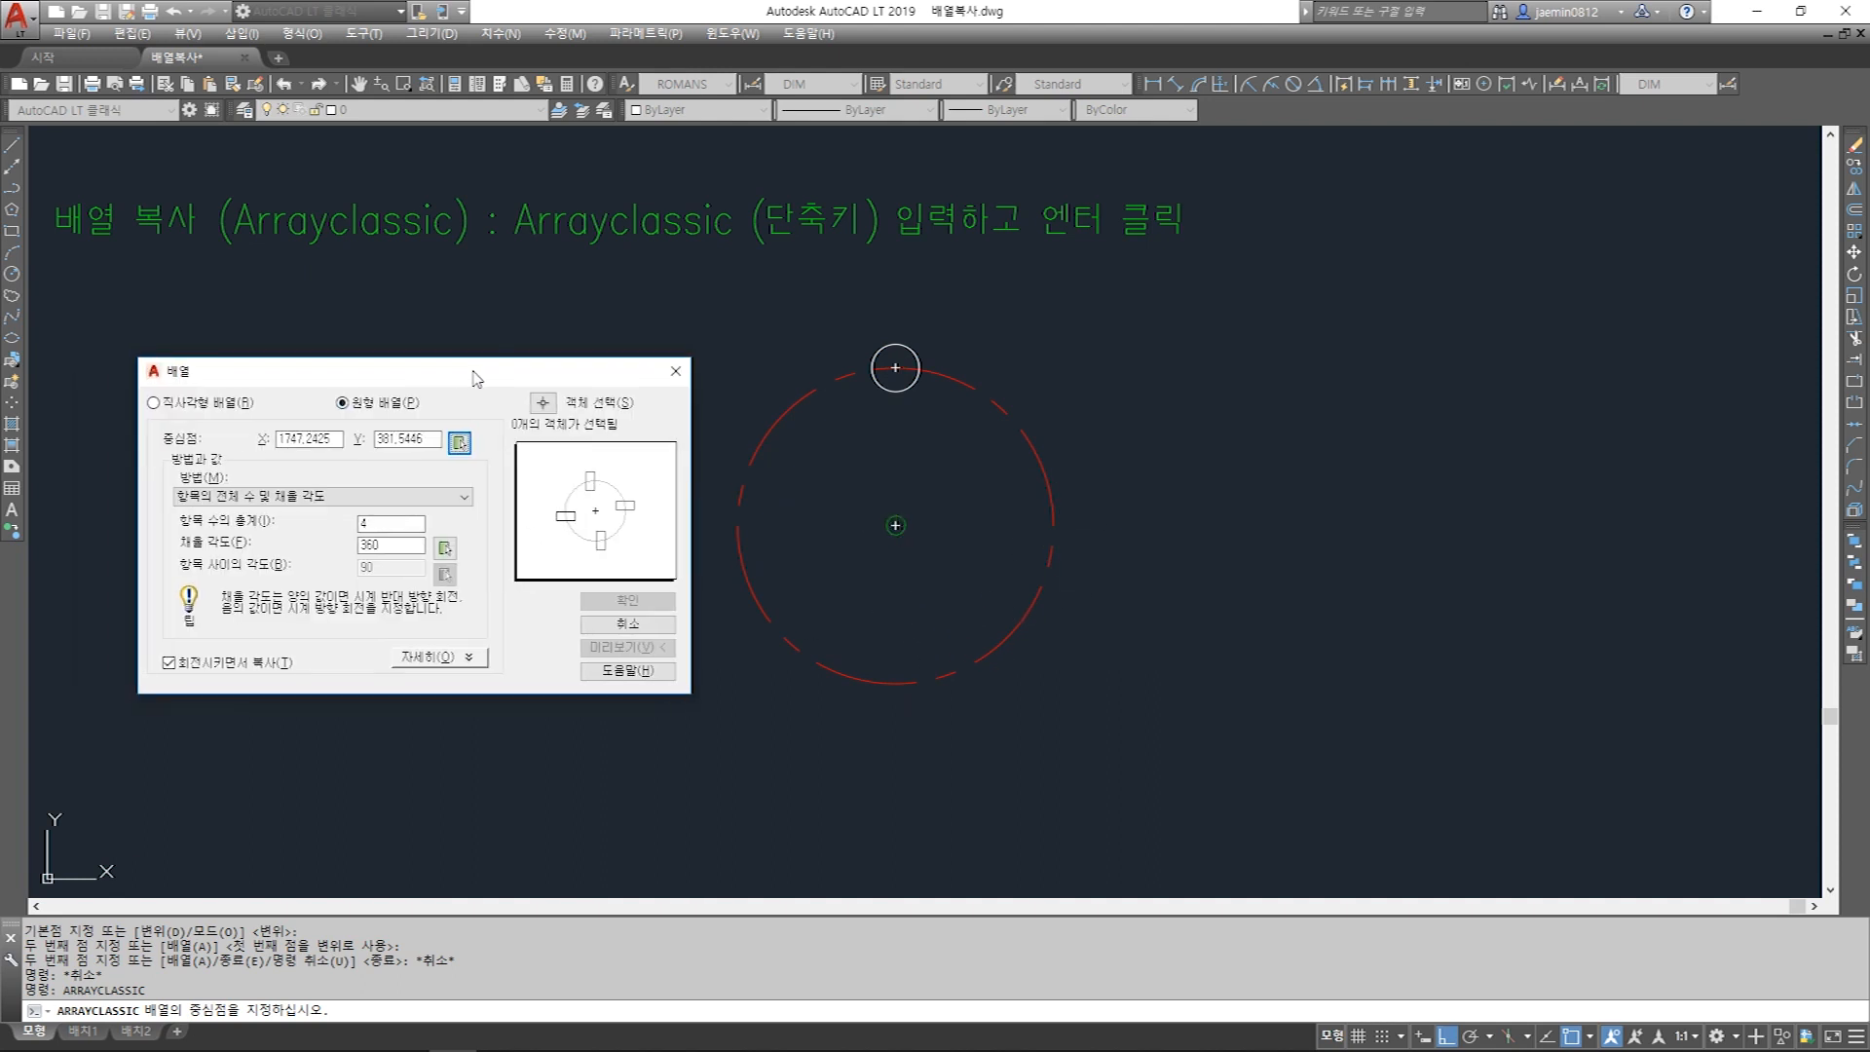
# Select the small circle atop the red dashed circle and array it as 9 items over a 360-degree fill angle.
pyautogui.click(544, 405)
pyautogui.click(799, 291)
pyautogui.click(947, 430)
pyautogui.click(860, 297)
pyautogui.click(930, 465)
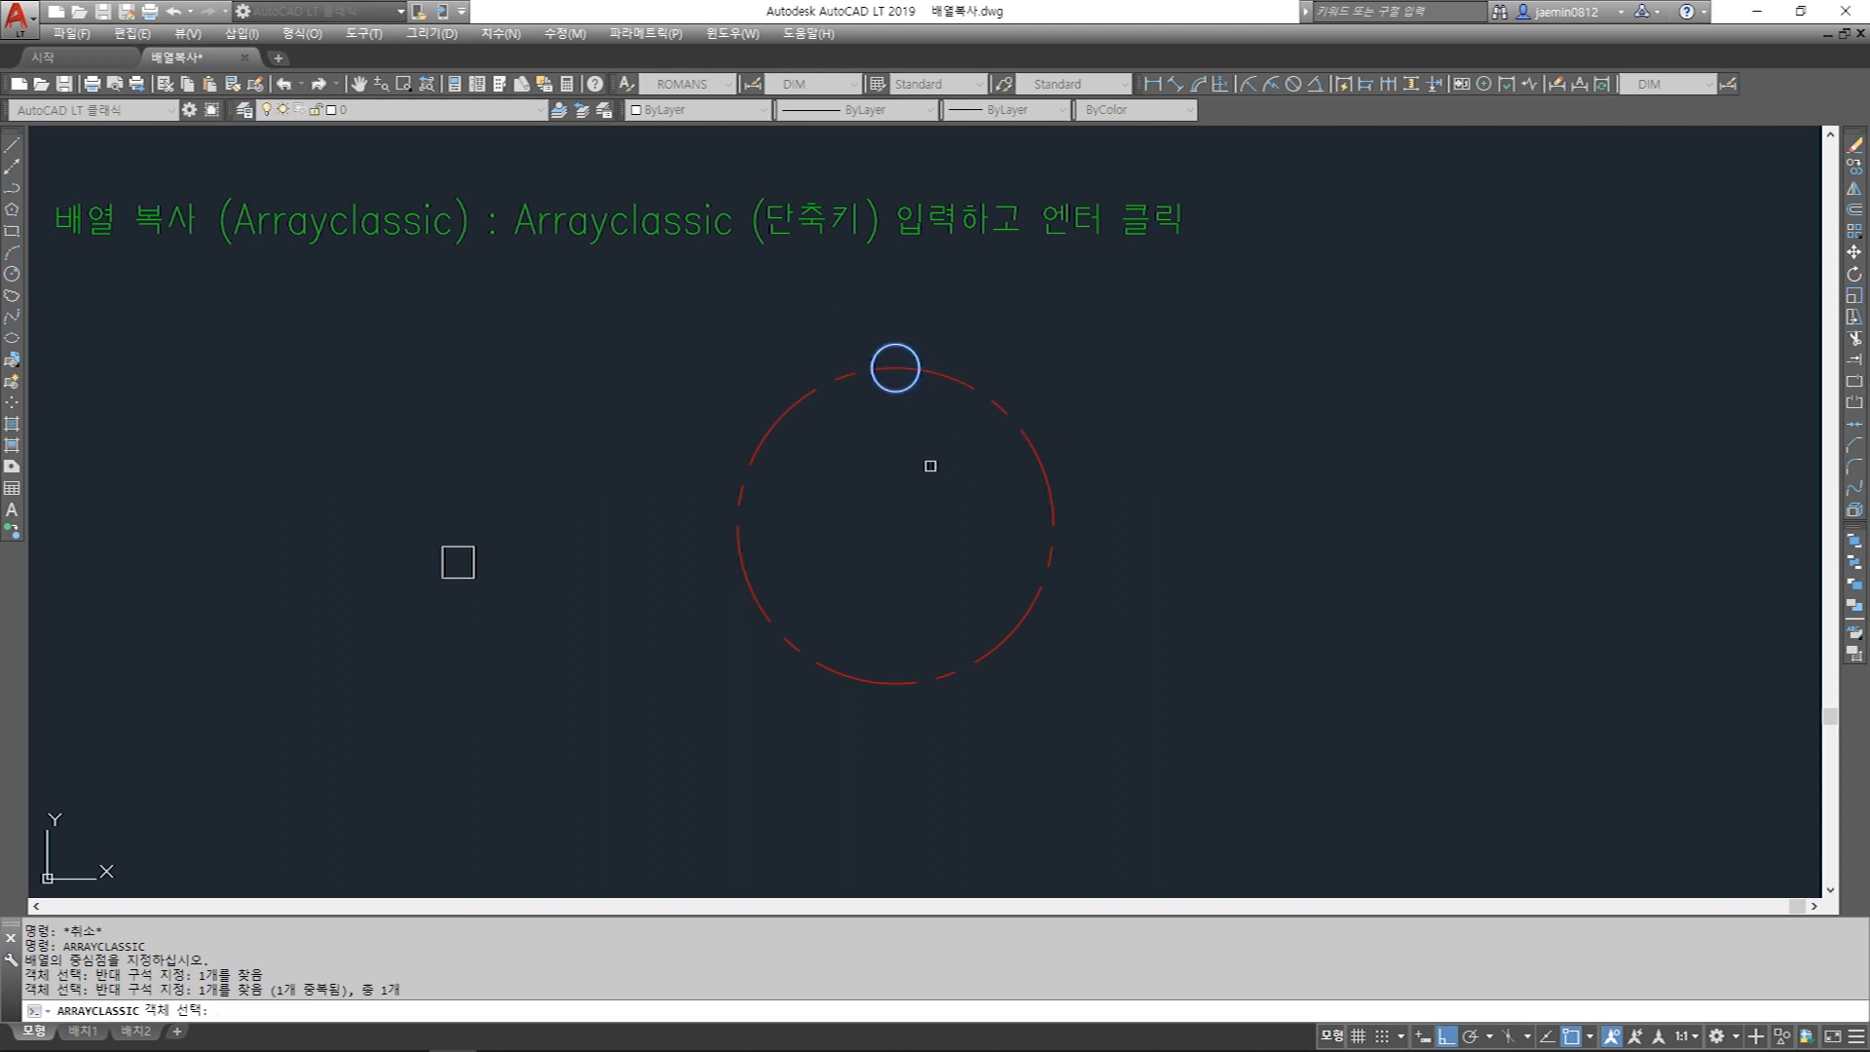
pyautogui.press('Return')
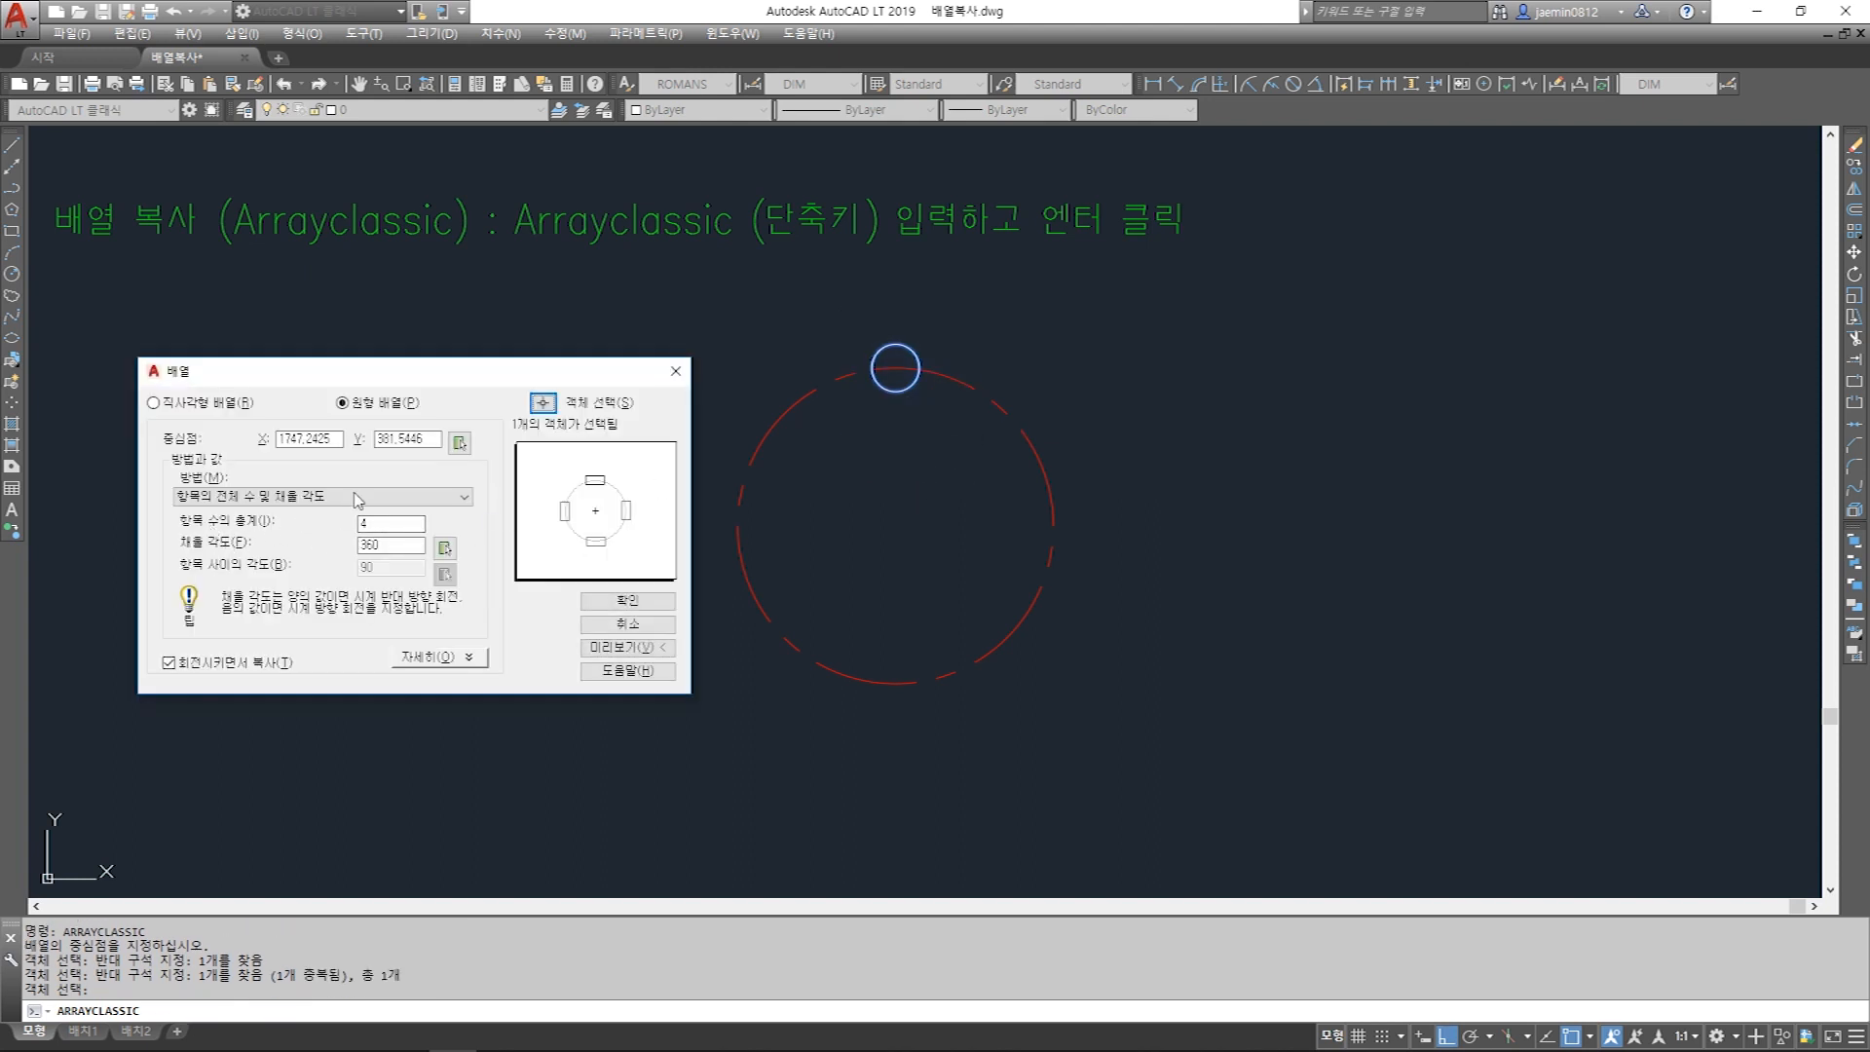
pyautogui.doubleClick(419, 525)
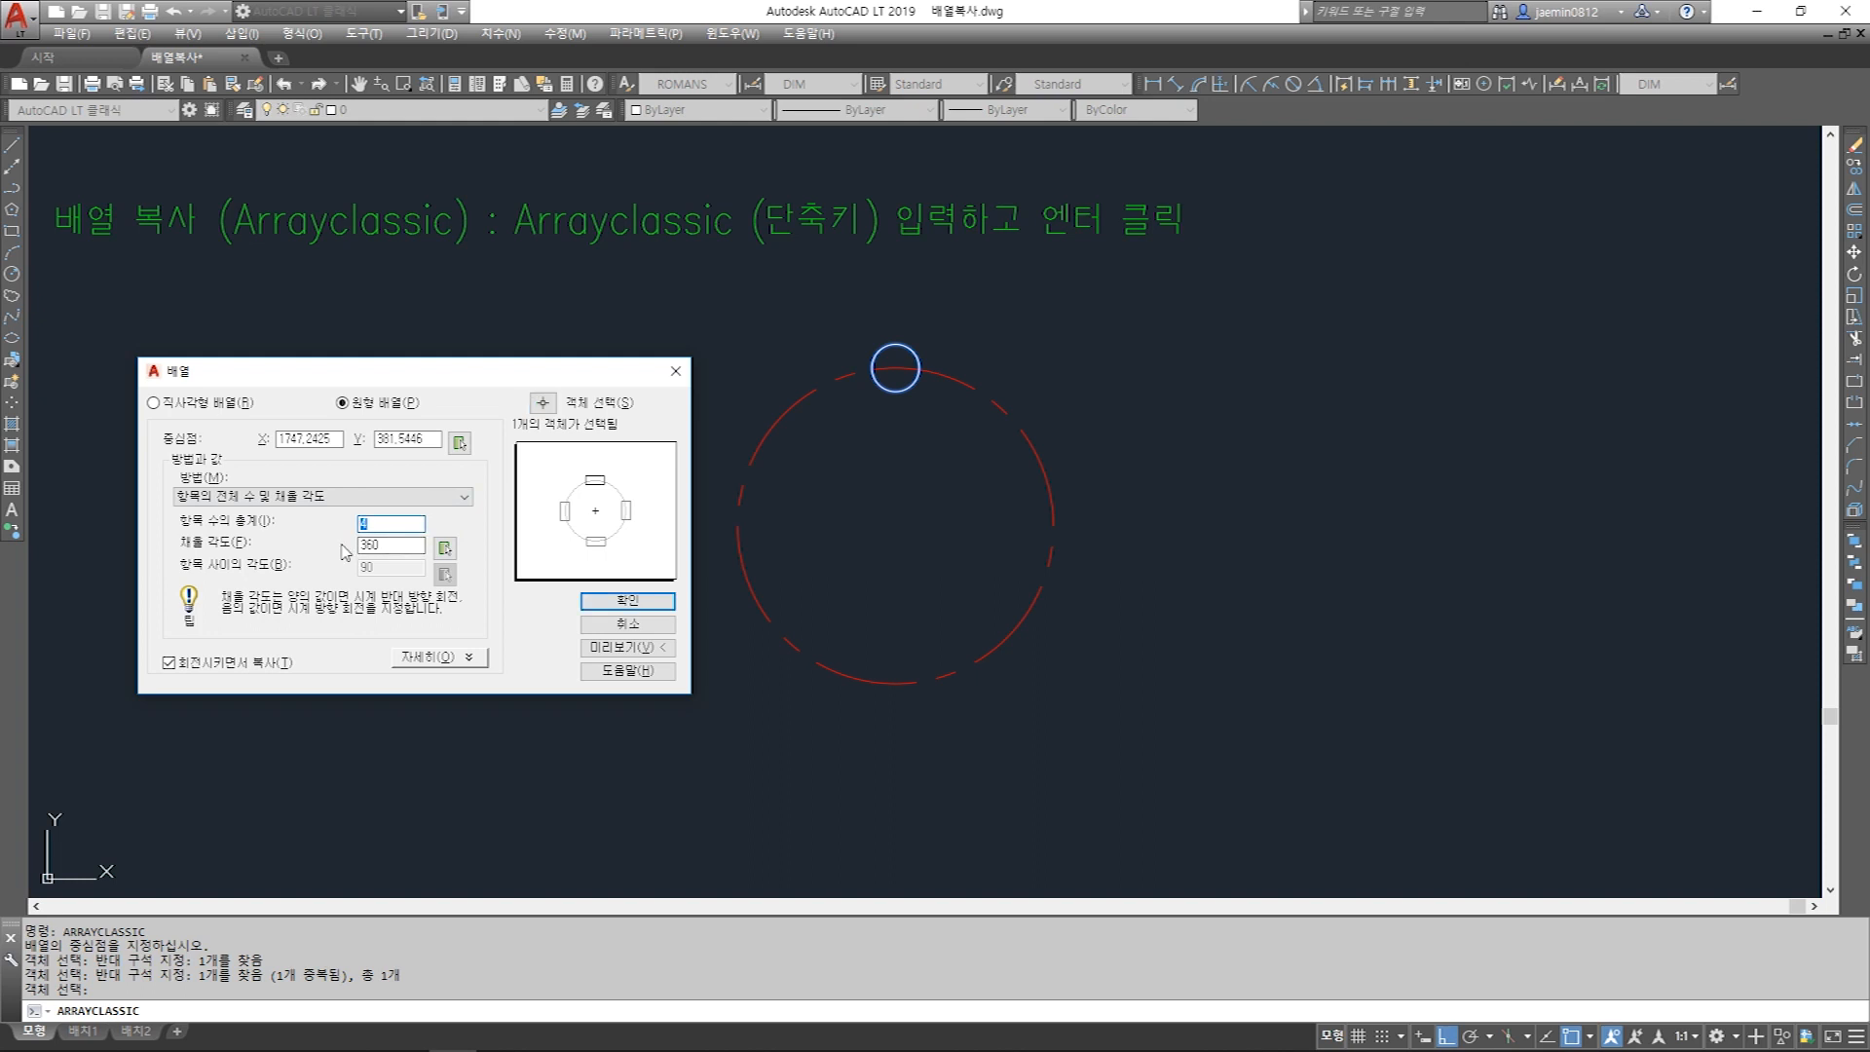
pyautogui.click(394, 545)
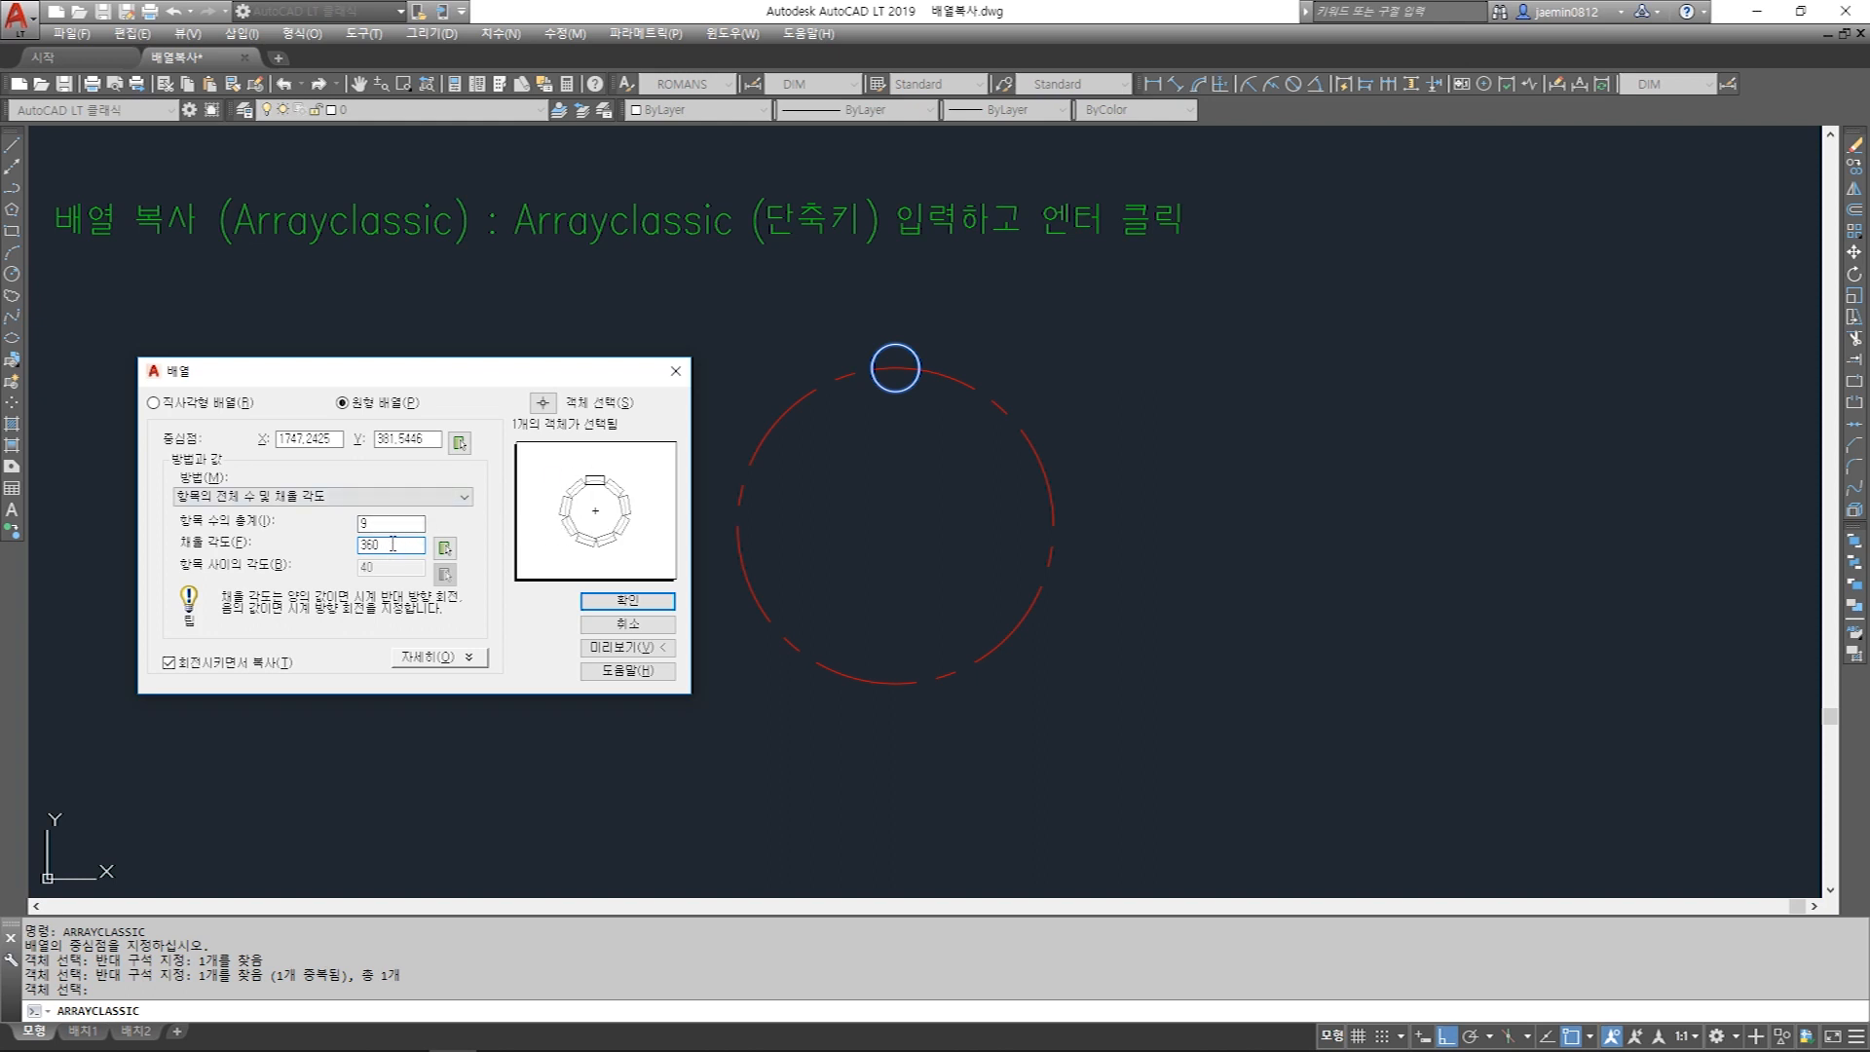
pyautogui.click(630, 601)
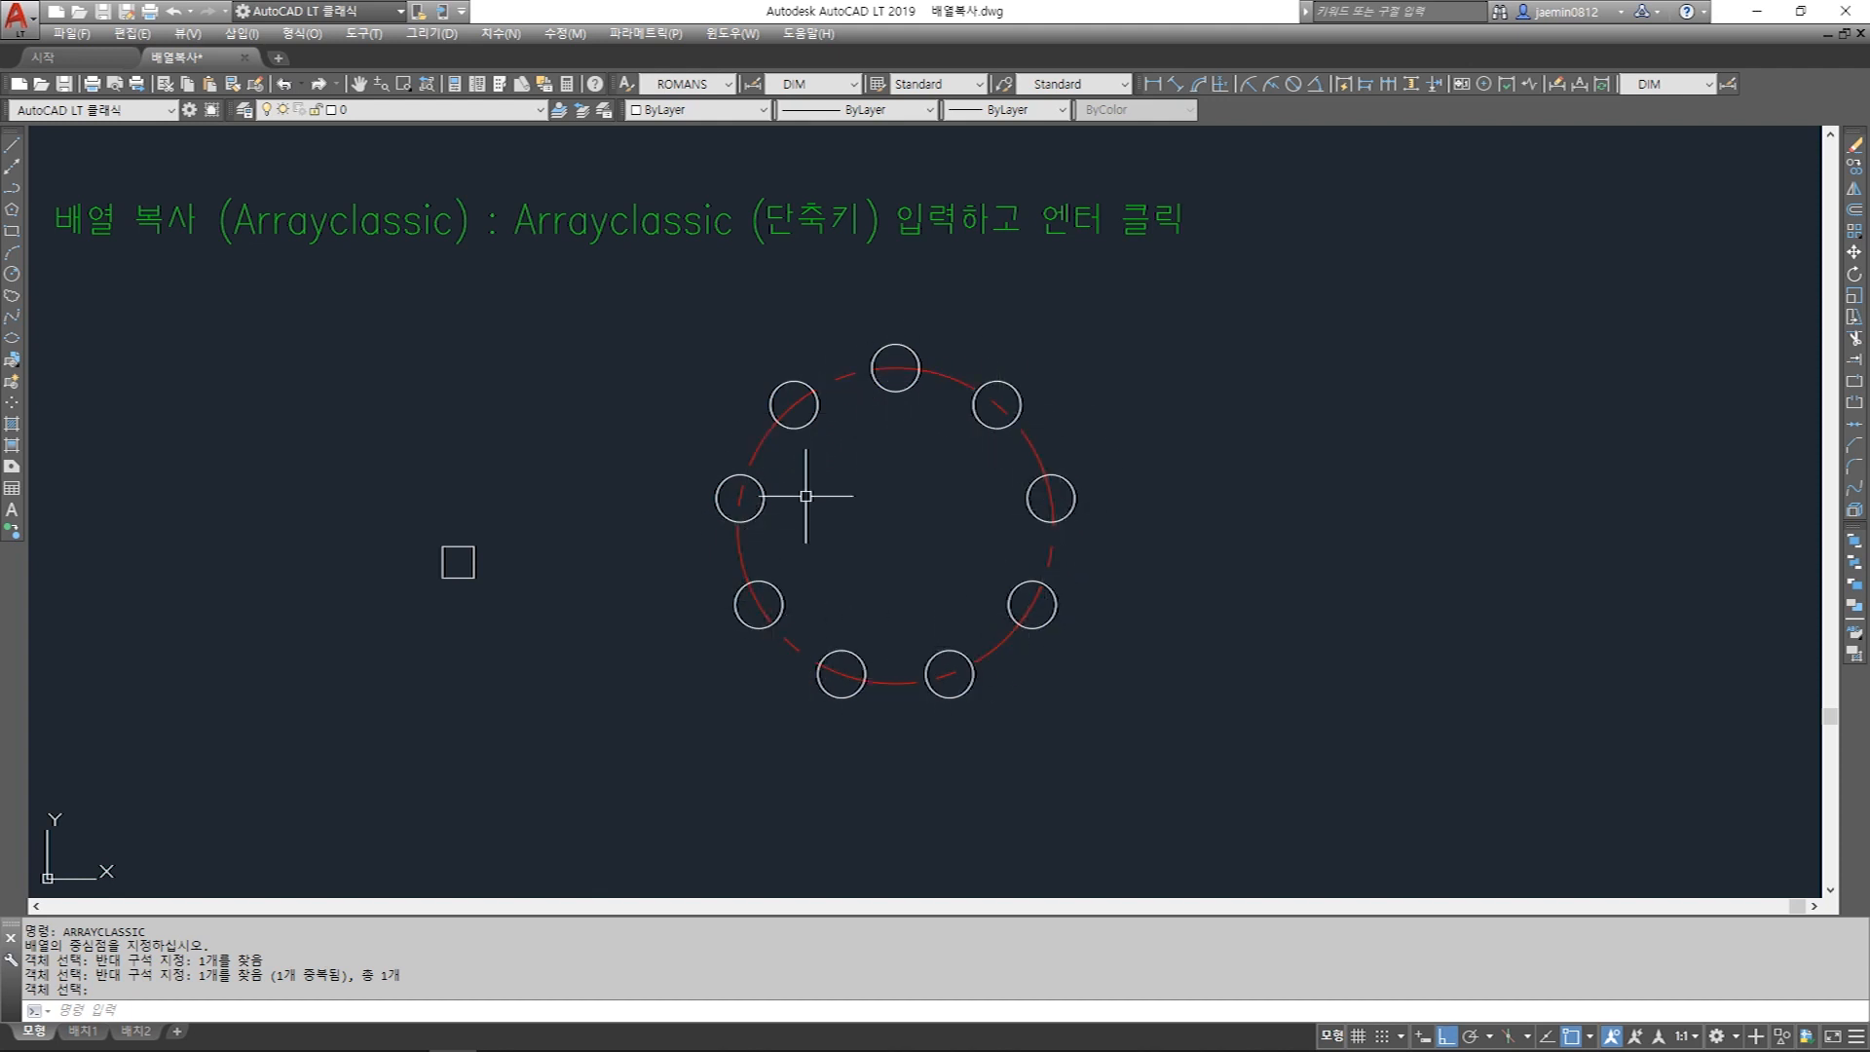
# Select the eight arrayed copies around the red dashed circle one by one, then clear the selection.
pyautogui.click(815, 416)
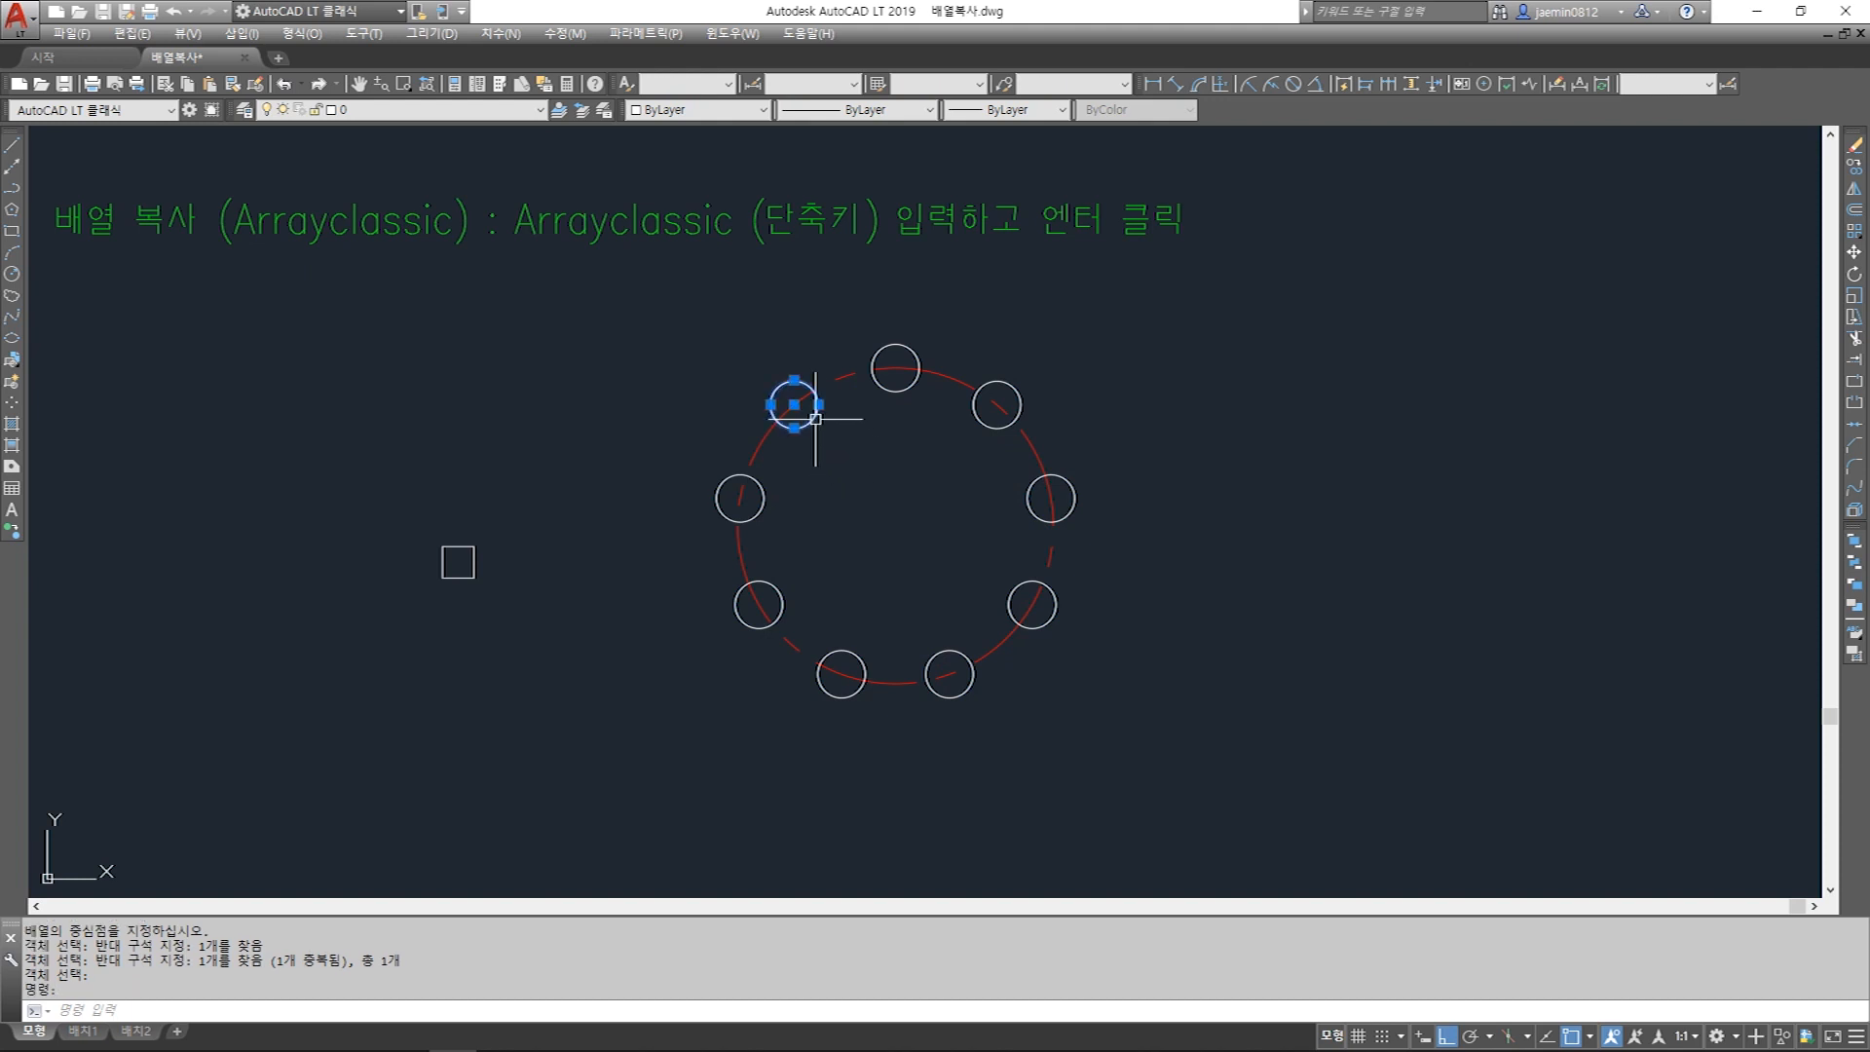
pyautogui.click(793, 491)
pyautogui.click(742, 499)
pyautogui.click(792, 567)
pyautogui.click(772, 596)
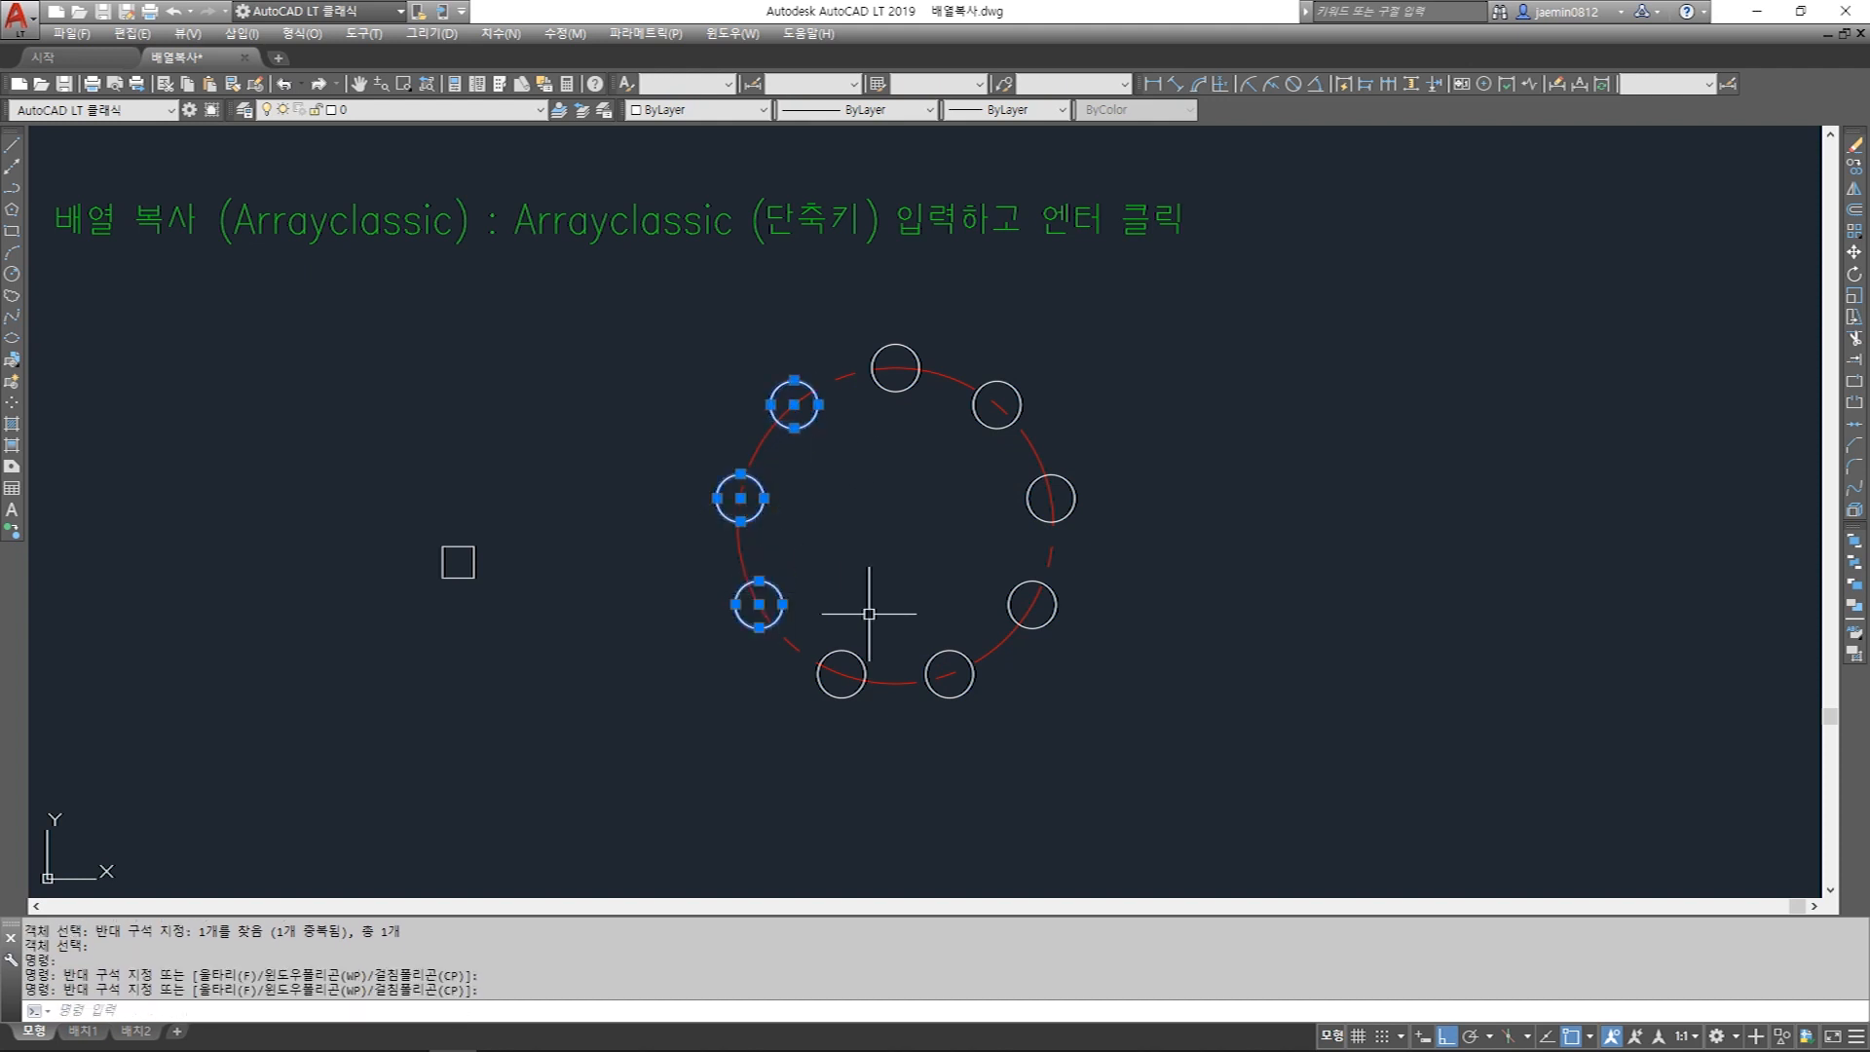
pyautogui.click(861, 614)
pyautogui.click(835, 657)
pyautogui.click(945, 638)
pyautogui.click(933, 654)
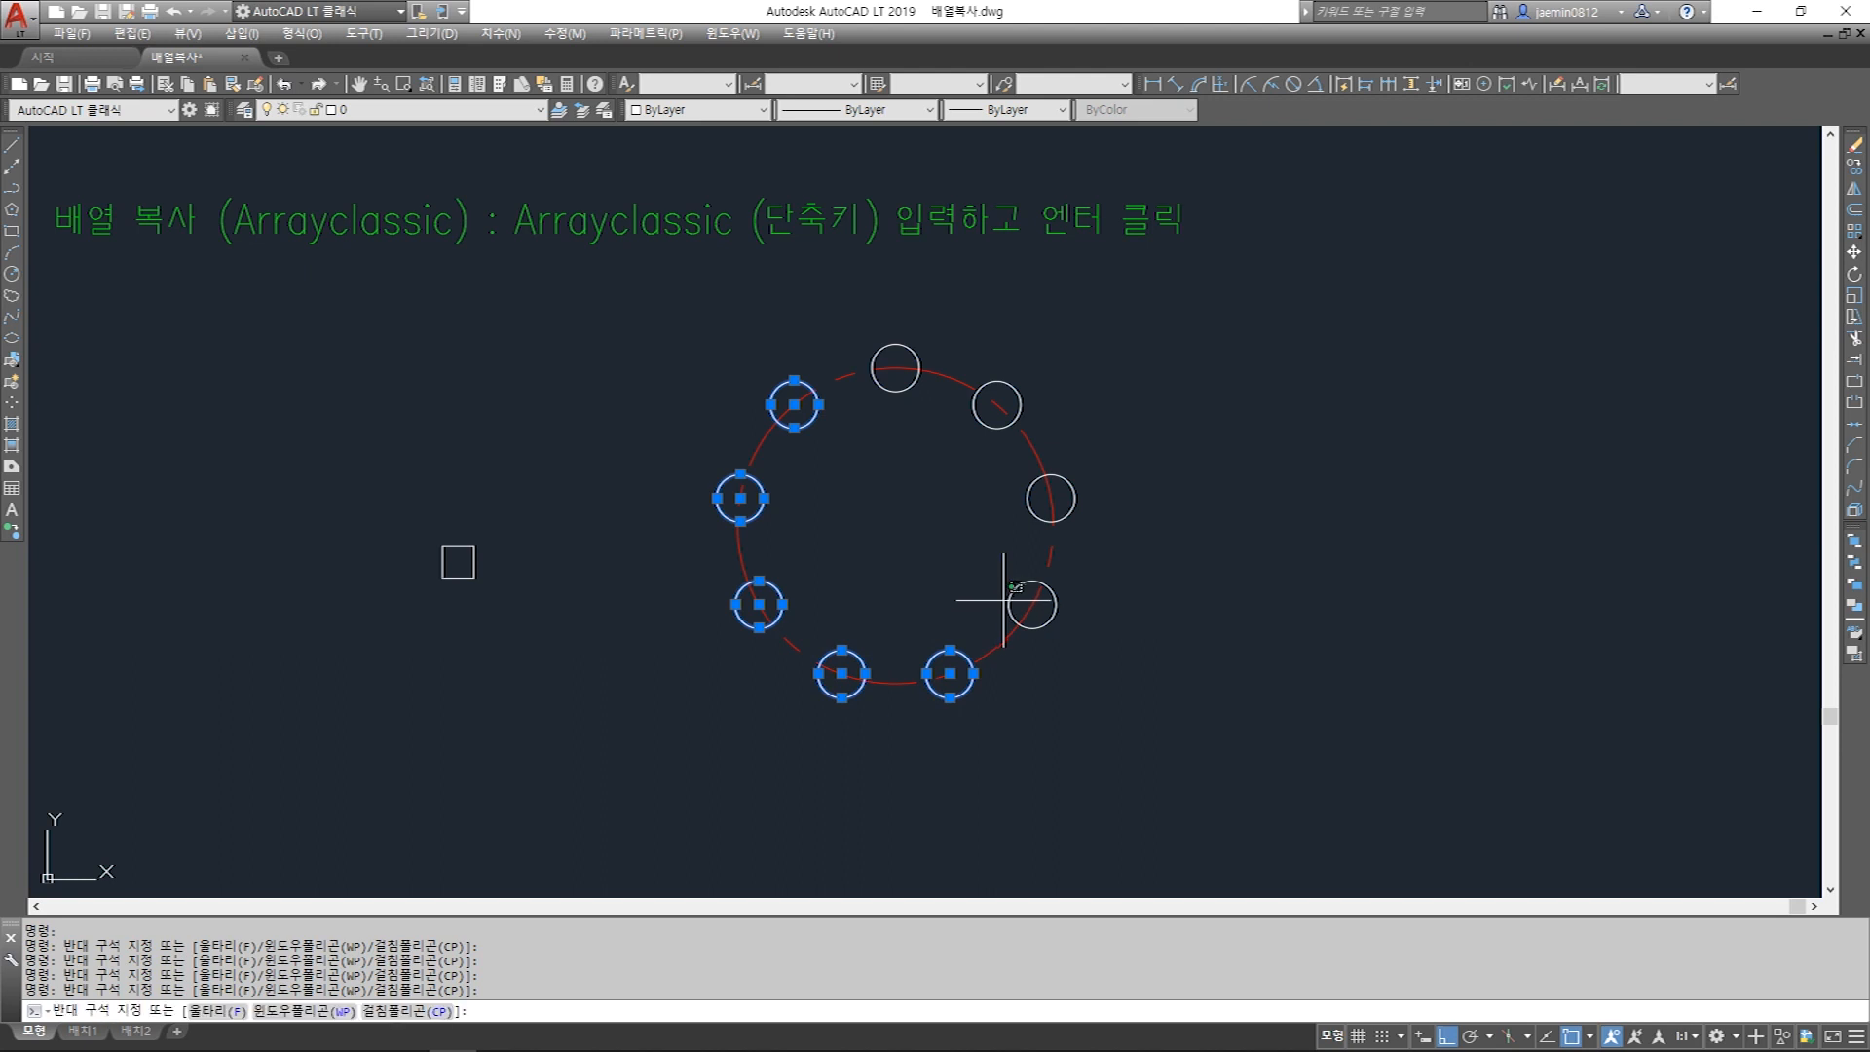
pyautogui.click(1009, 608)
pyautogui.click(1029, 497)
pyautogui.click(991, 409)
pyautogui.click(977, 423)
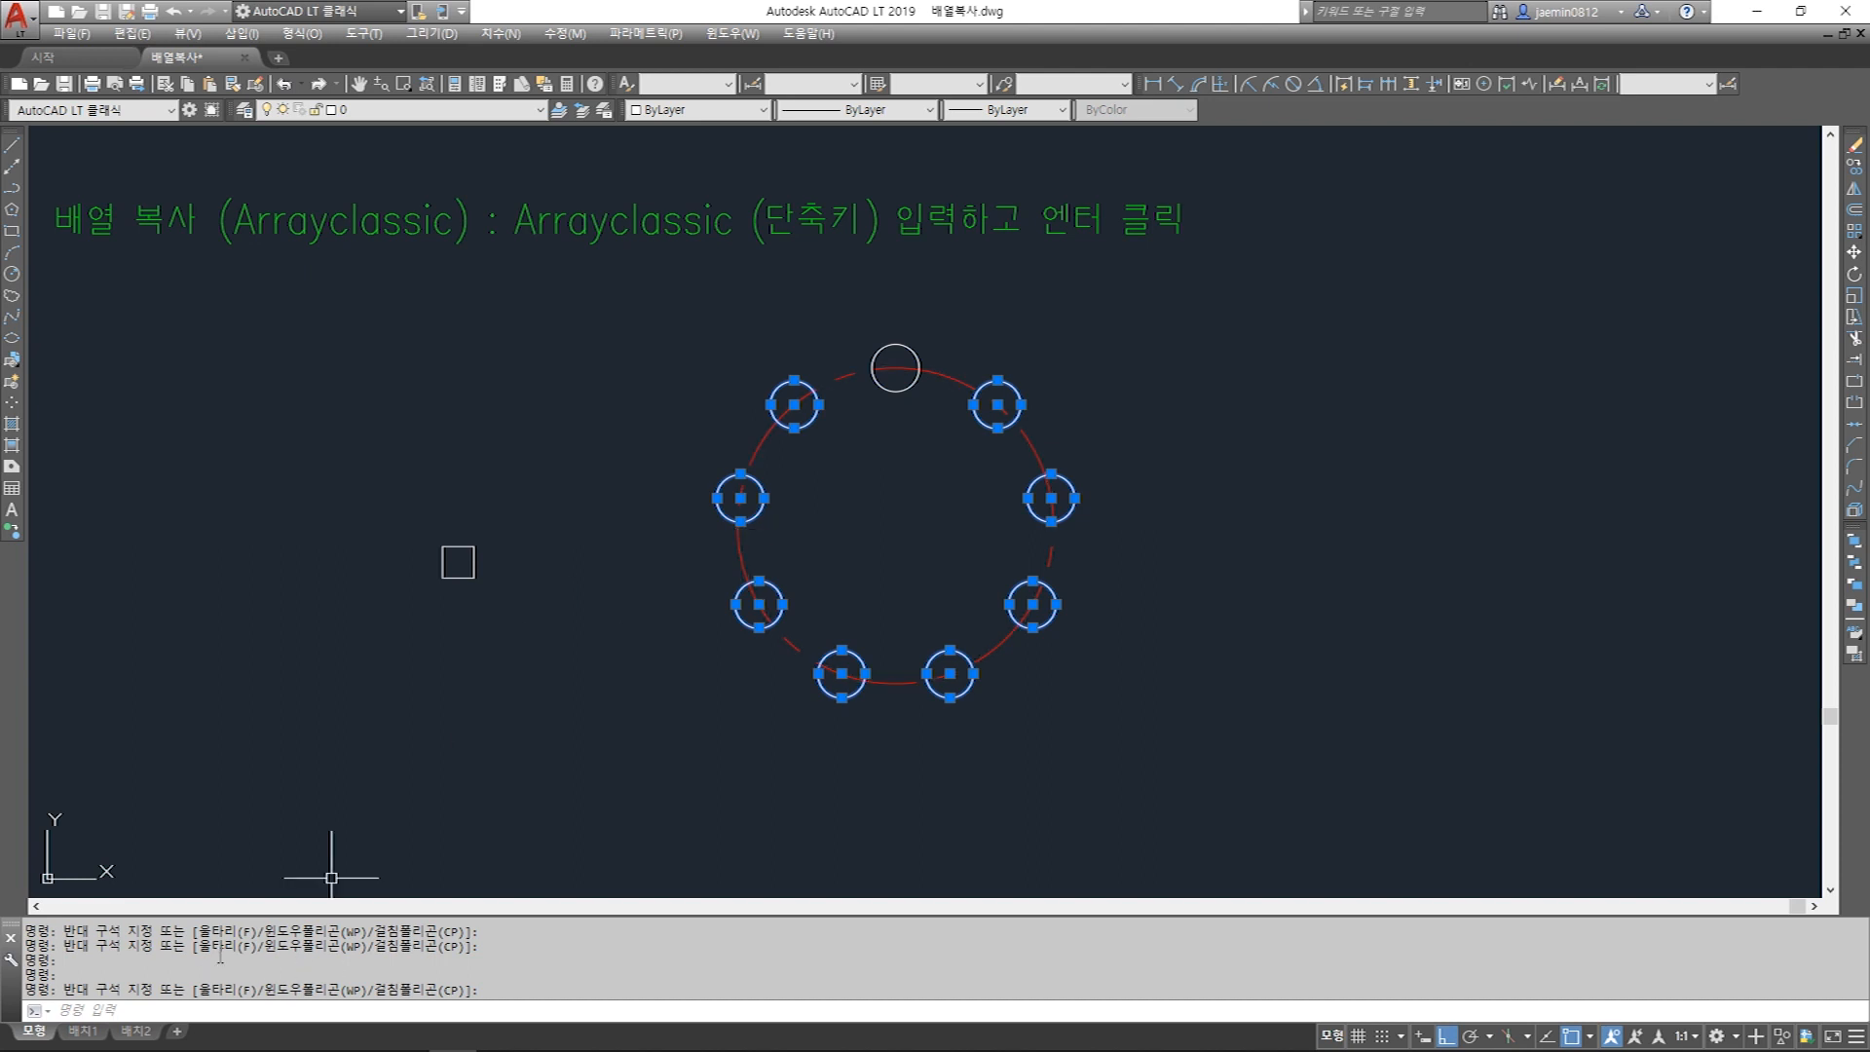
pyautogui.press('Escape')
# Erase all arrayed small circles except the original one at the top of the red dashed circle.
pyautogui.click(685, 308)
pyautogui.click(828, 670)
pyautogui.click(689, 535)
pyautogui.click(1092, 718)
pyautogui.press('Delete')
pyautogui.click(968, 312)
pyautogui.click(1095, 627)
pyautogui.press('Delete')
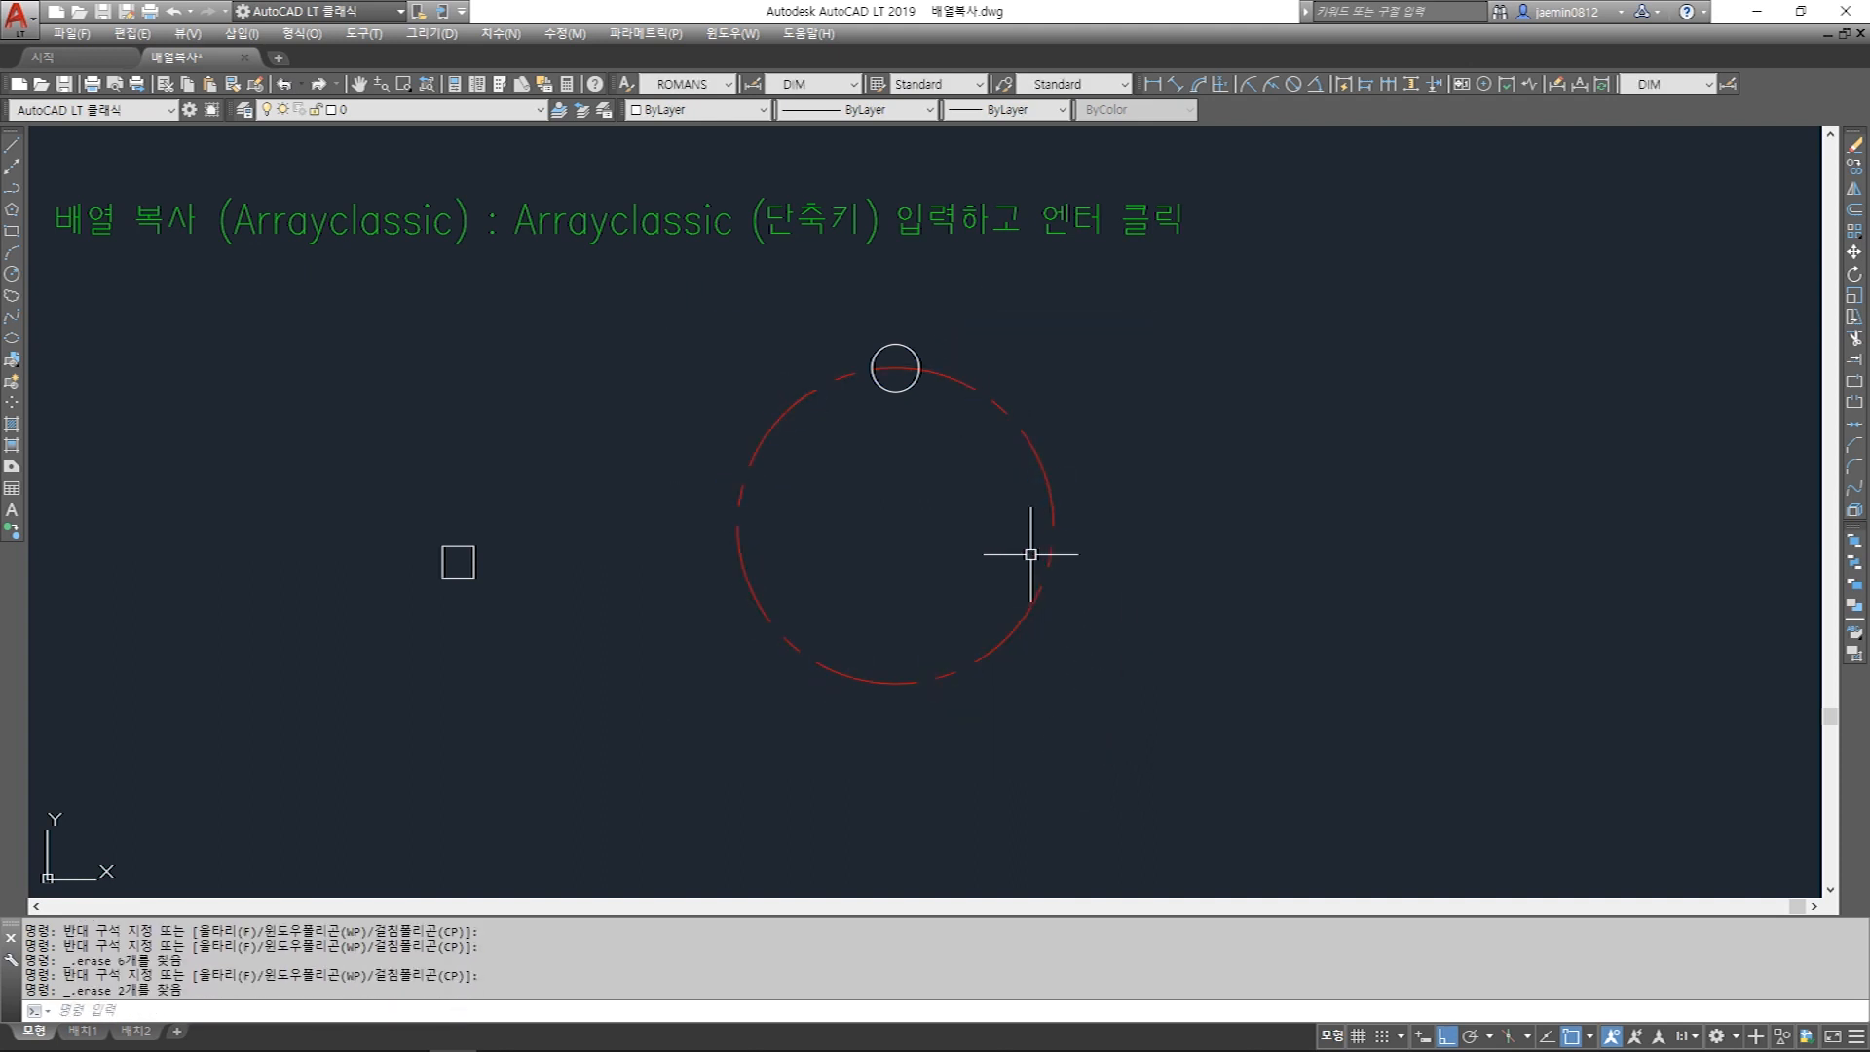
# Start ARRAYCLASSIC again and set the polar array to 6 items with a fill angle of -180 degrees.
pyautogui.write('ERASE')
pyautogui.write('ARRAYCLASSIC')
pyautogui.press('Return')
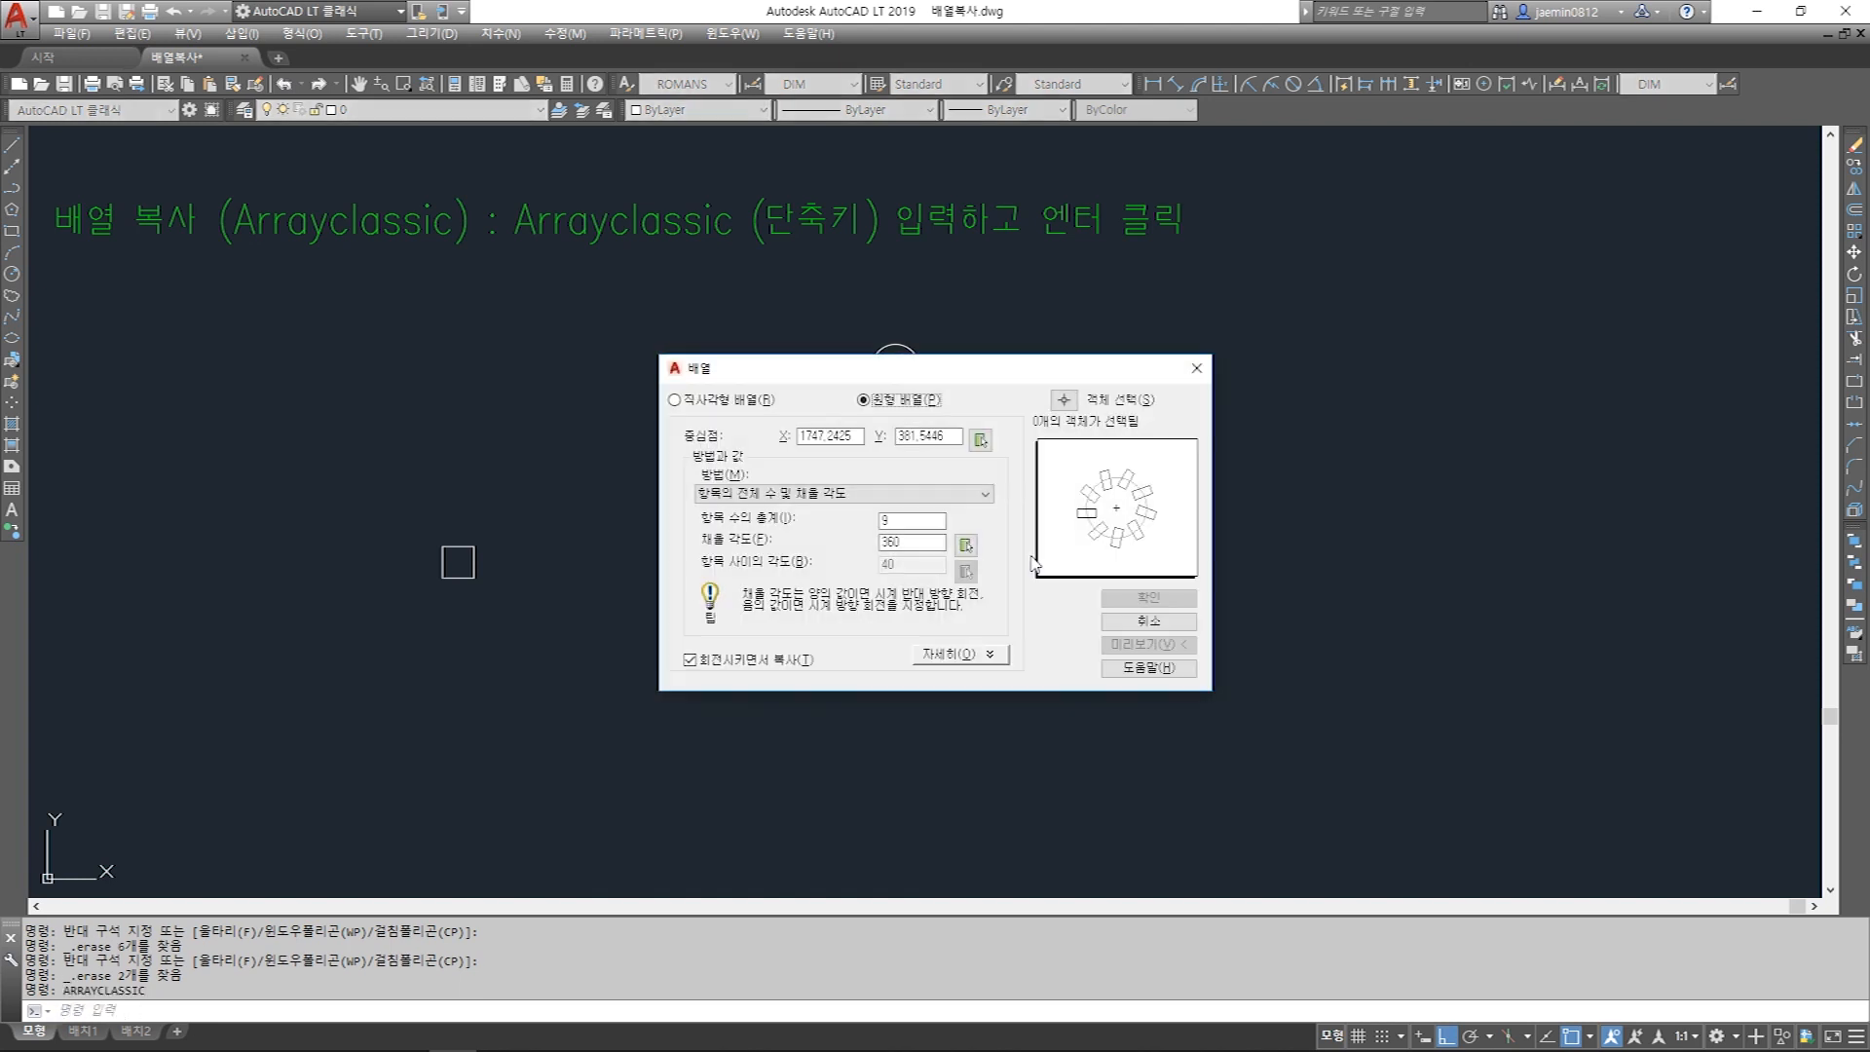
pyautogui.click(911, 541)
pyautogui.moveTo(952, 371); pyautogui.dragTo(584, 374)
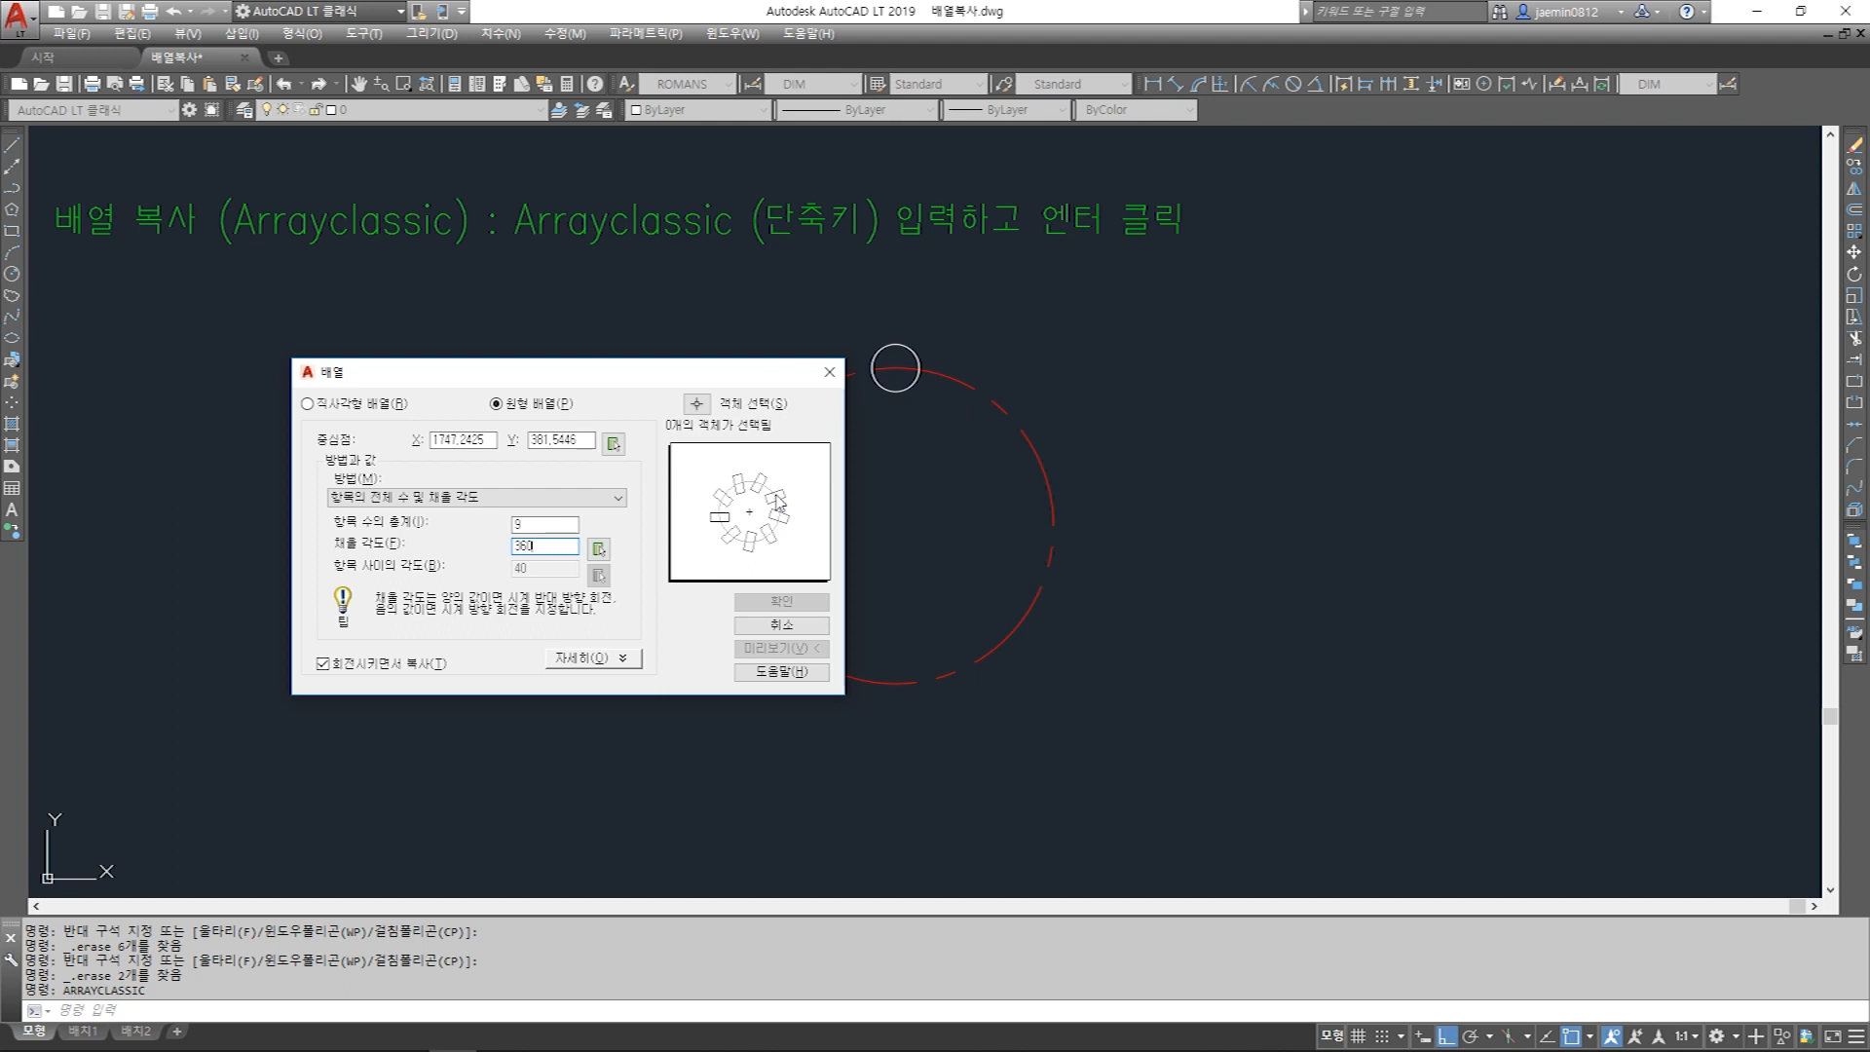
pyautogui.moveTo(628, 373); pyautogui.dragTo(524, 322)
pyautogui.moveTo(446, 498); pyautogui.dragTo(375, 529)
pyautogui.write('-180')
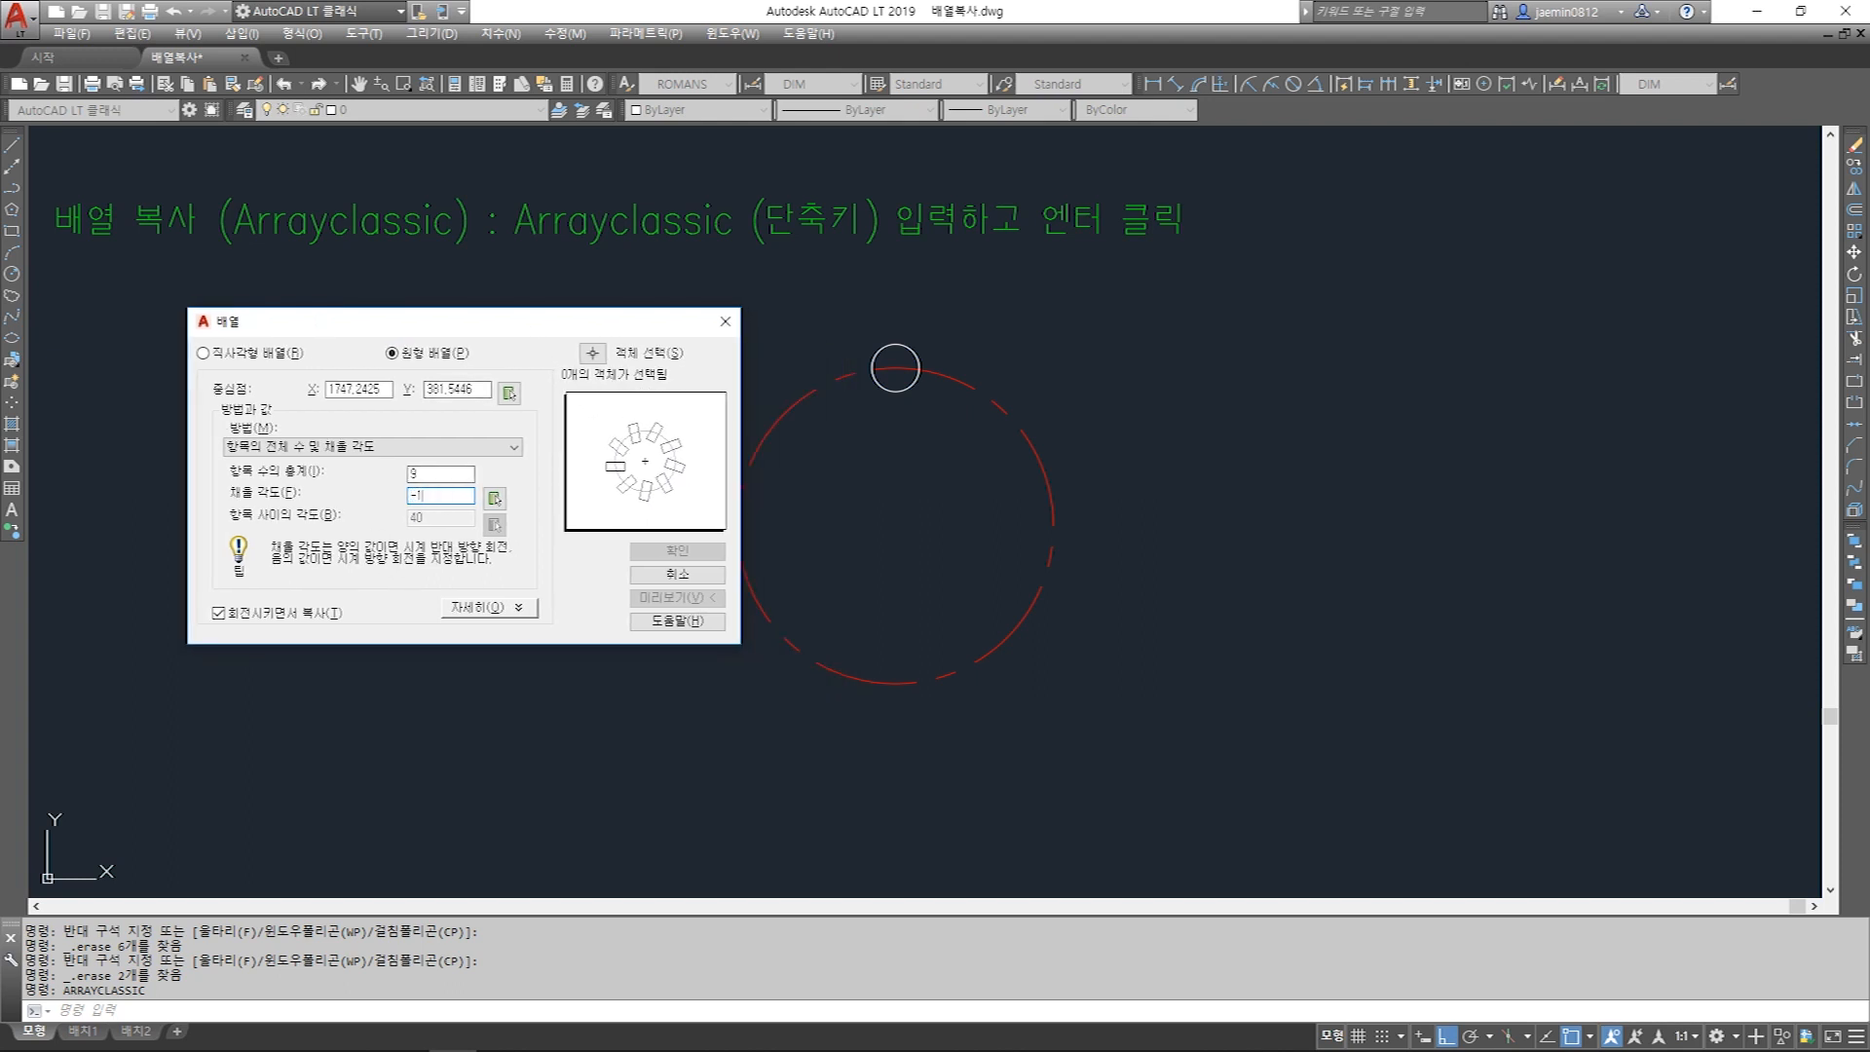
pyautogui.hotkey('shift', 'Tab')
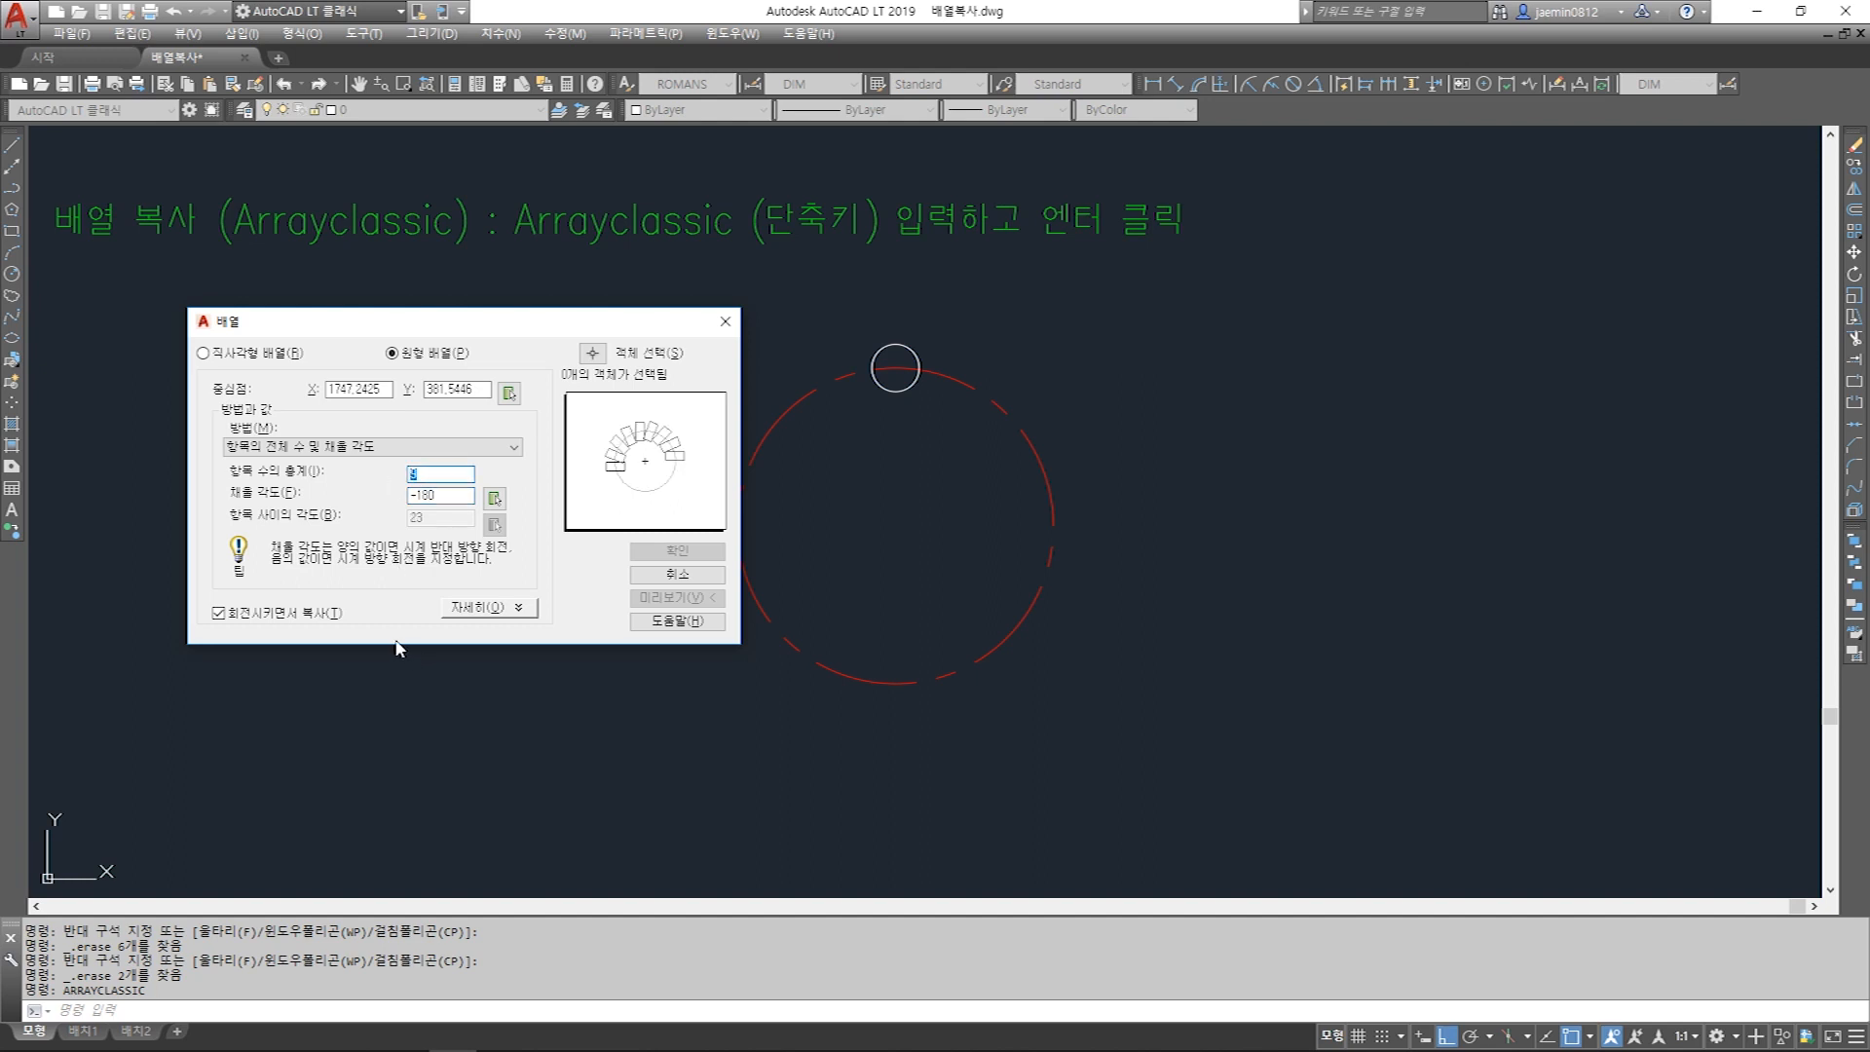
pyautogui.write('6')
# Use the red dashed circle's centre as the array centre, select the small top circle, and create the polar array.
pyautogui.click(509, 394)
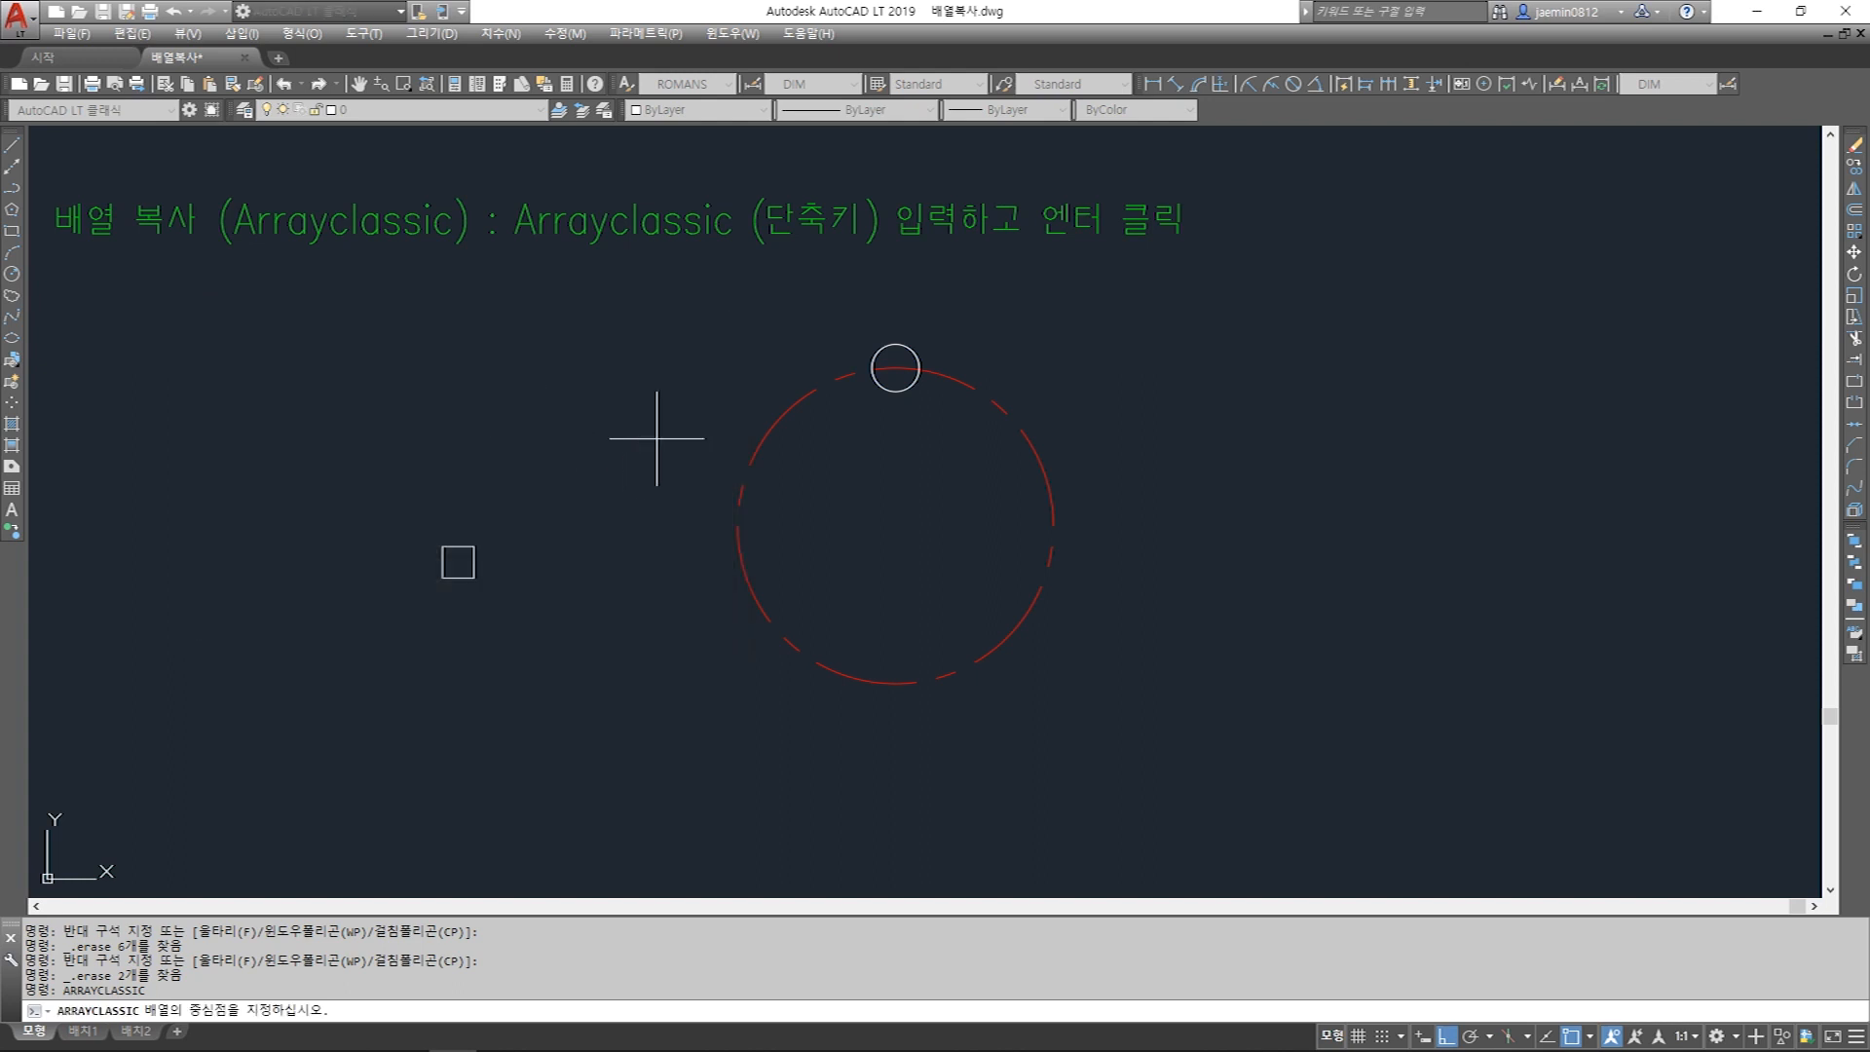
pyautogui.click(895, 525)
pyautogui.click(593, 360)
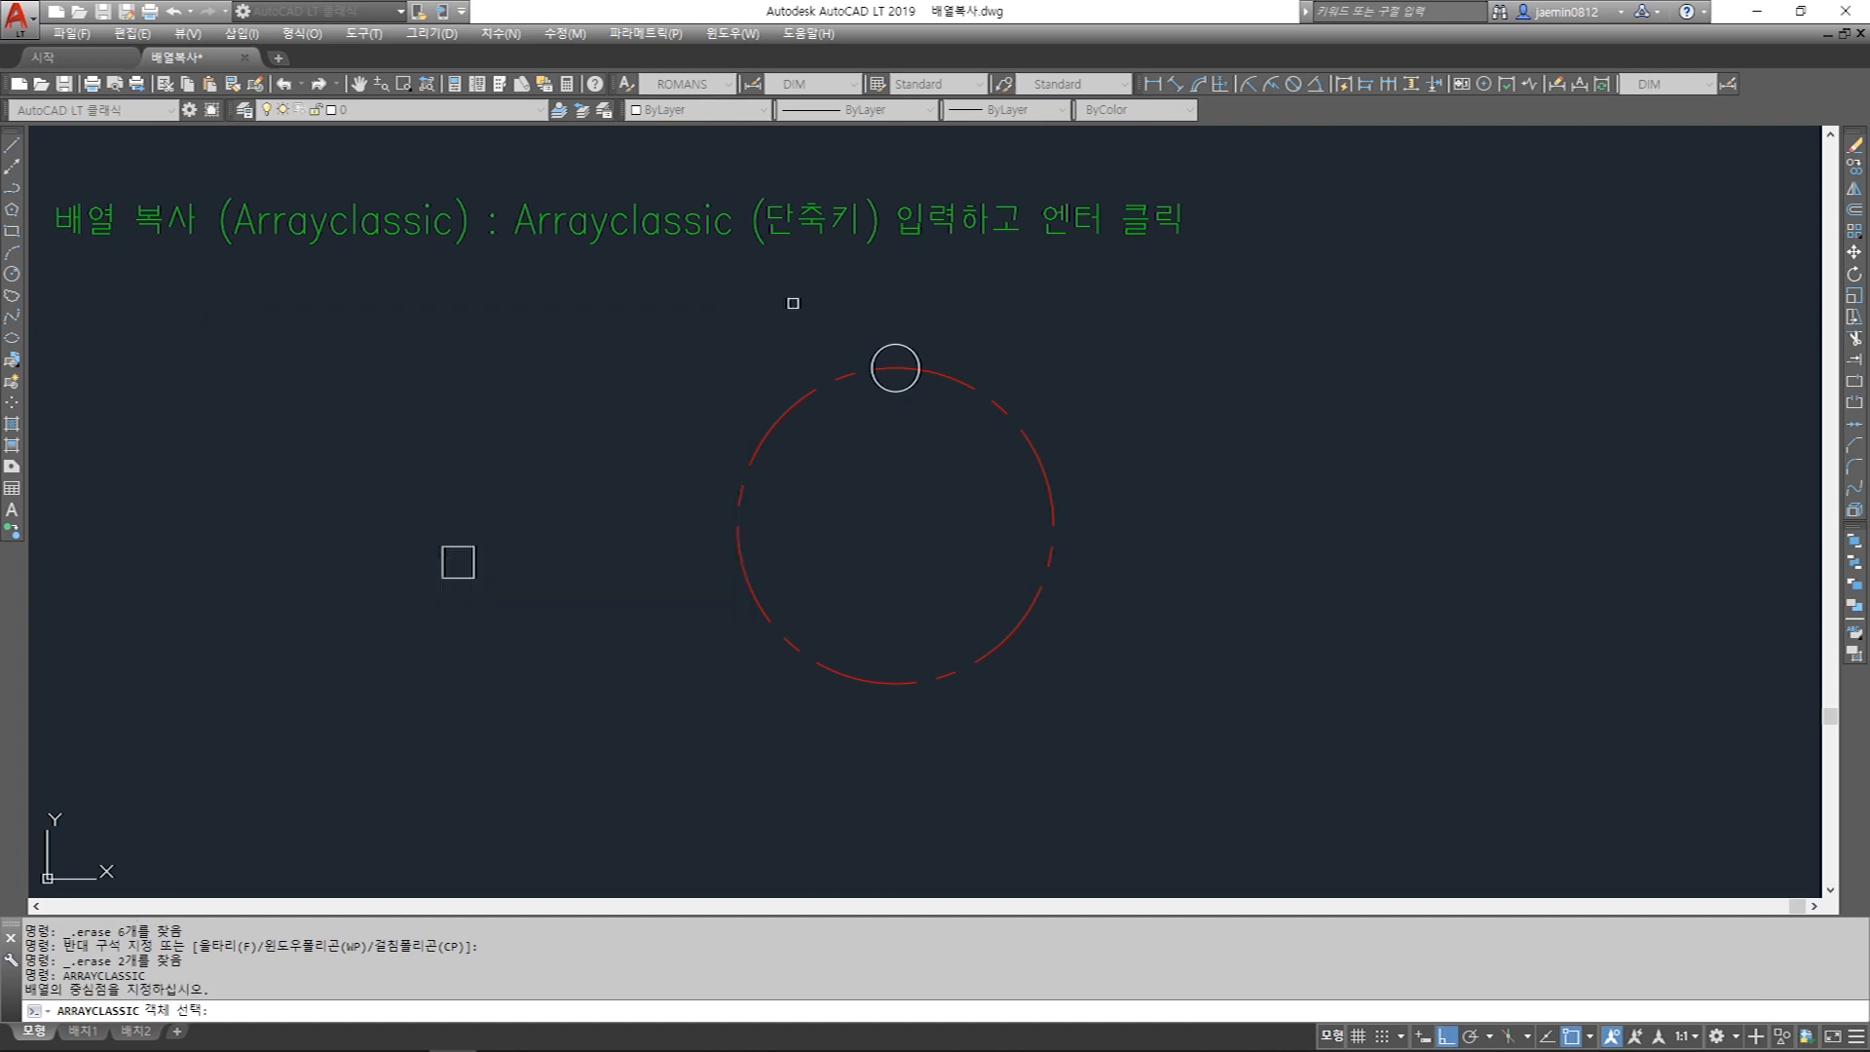
pyautogui.click(955, 401)
pyautogui.press('Return')
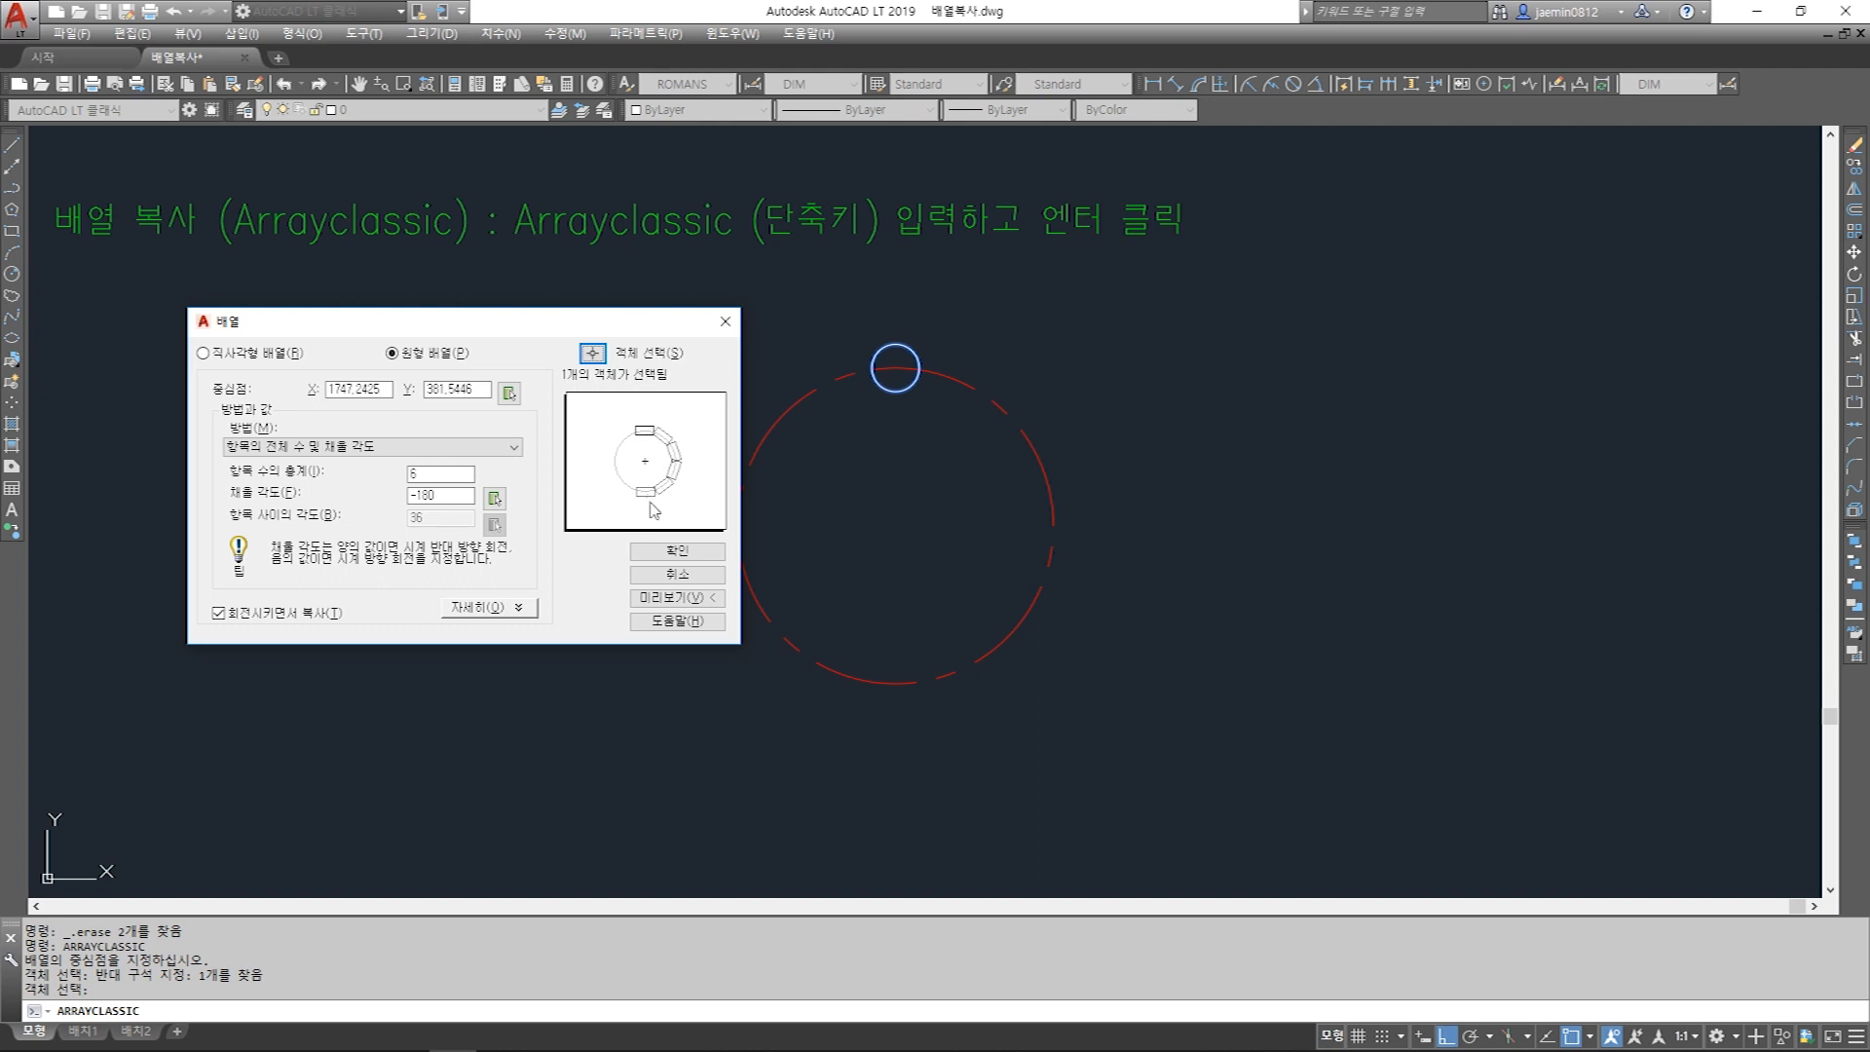
pyautogui.click(666, 553)
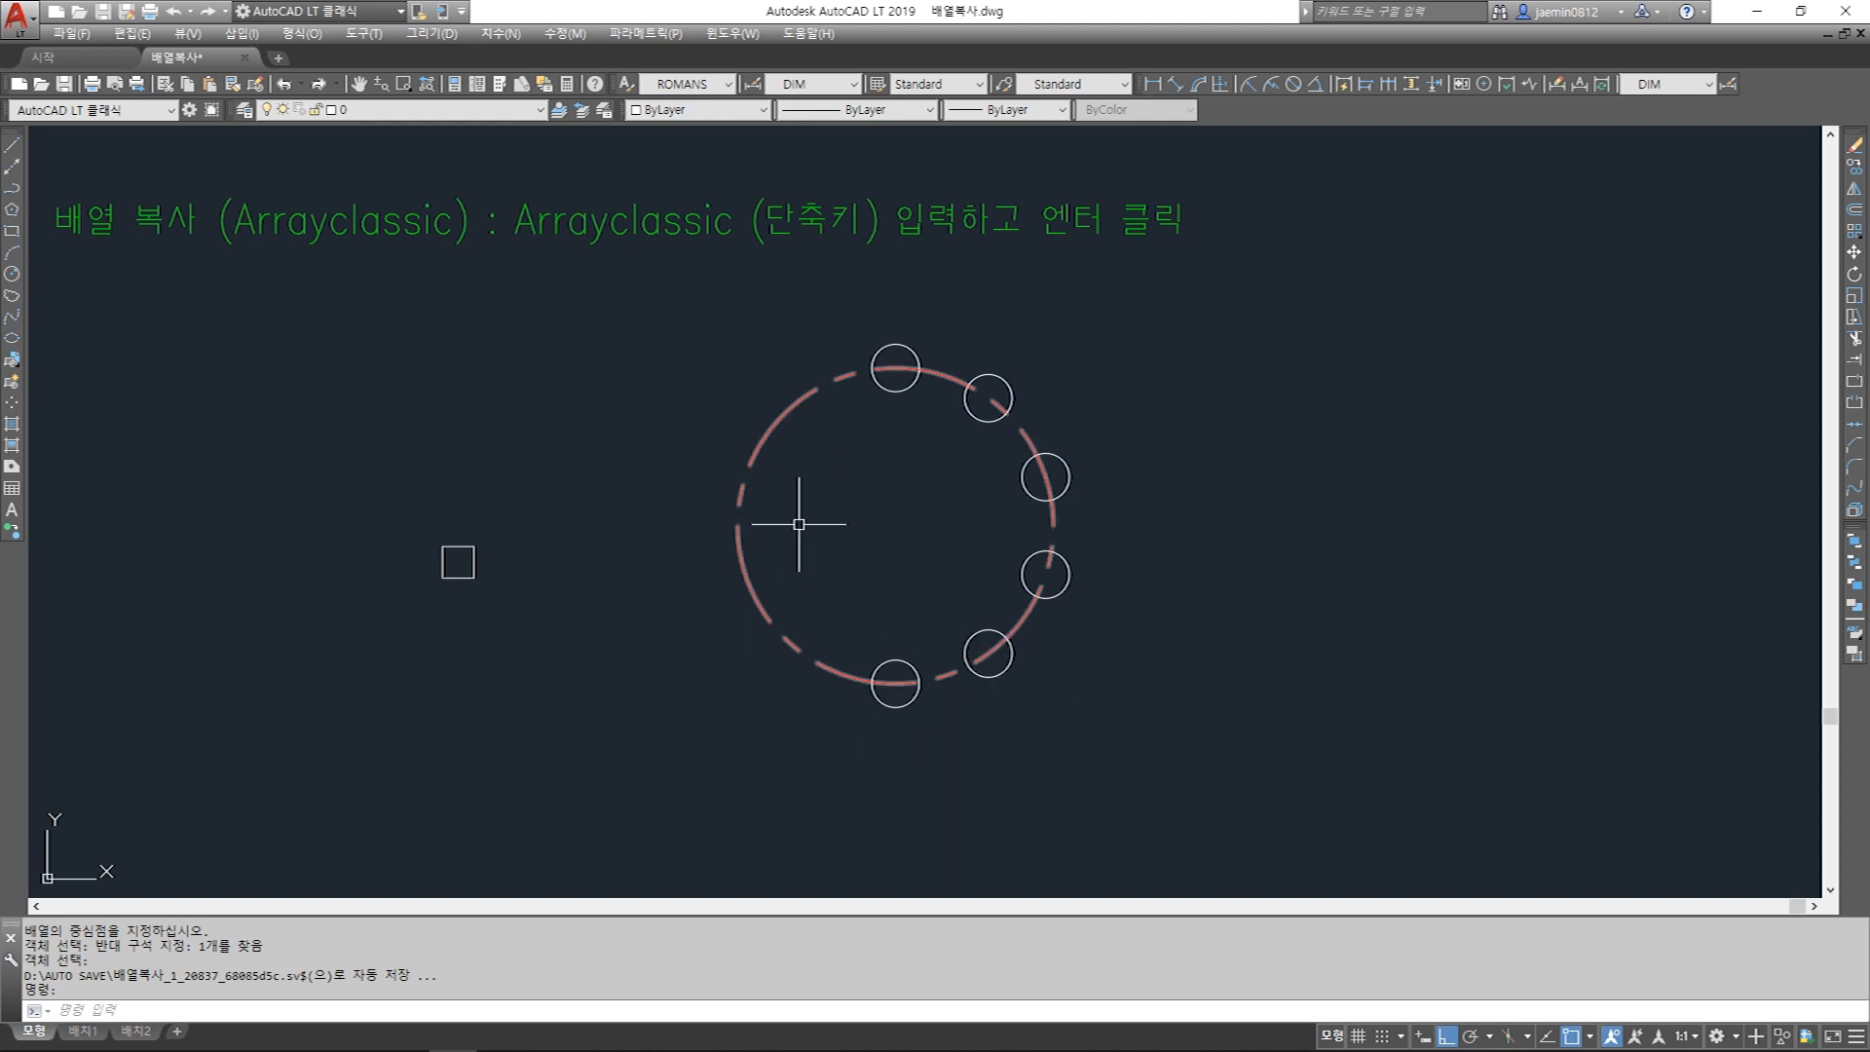
pyautogui.scroll(-3, 1023, 571)
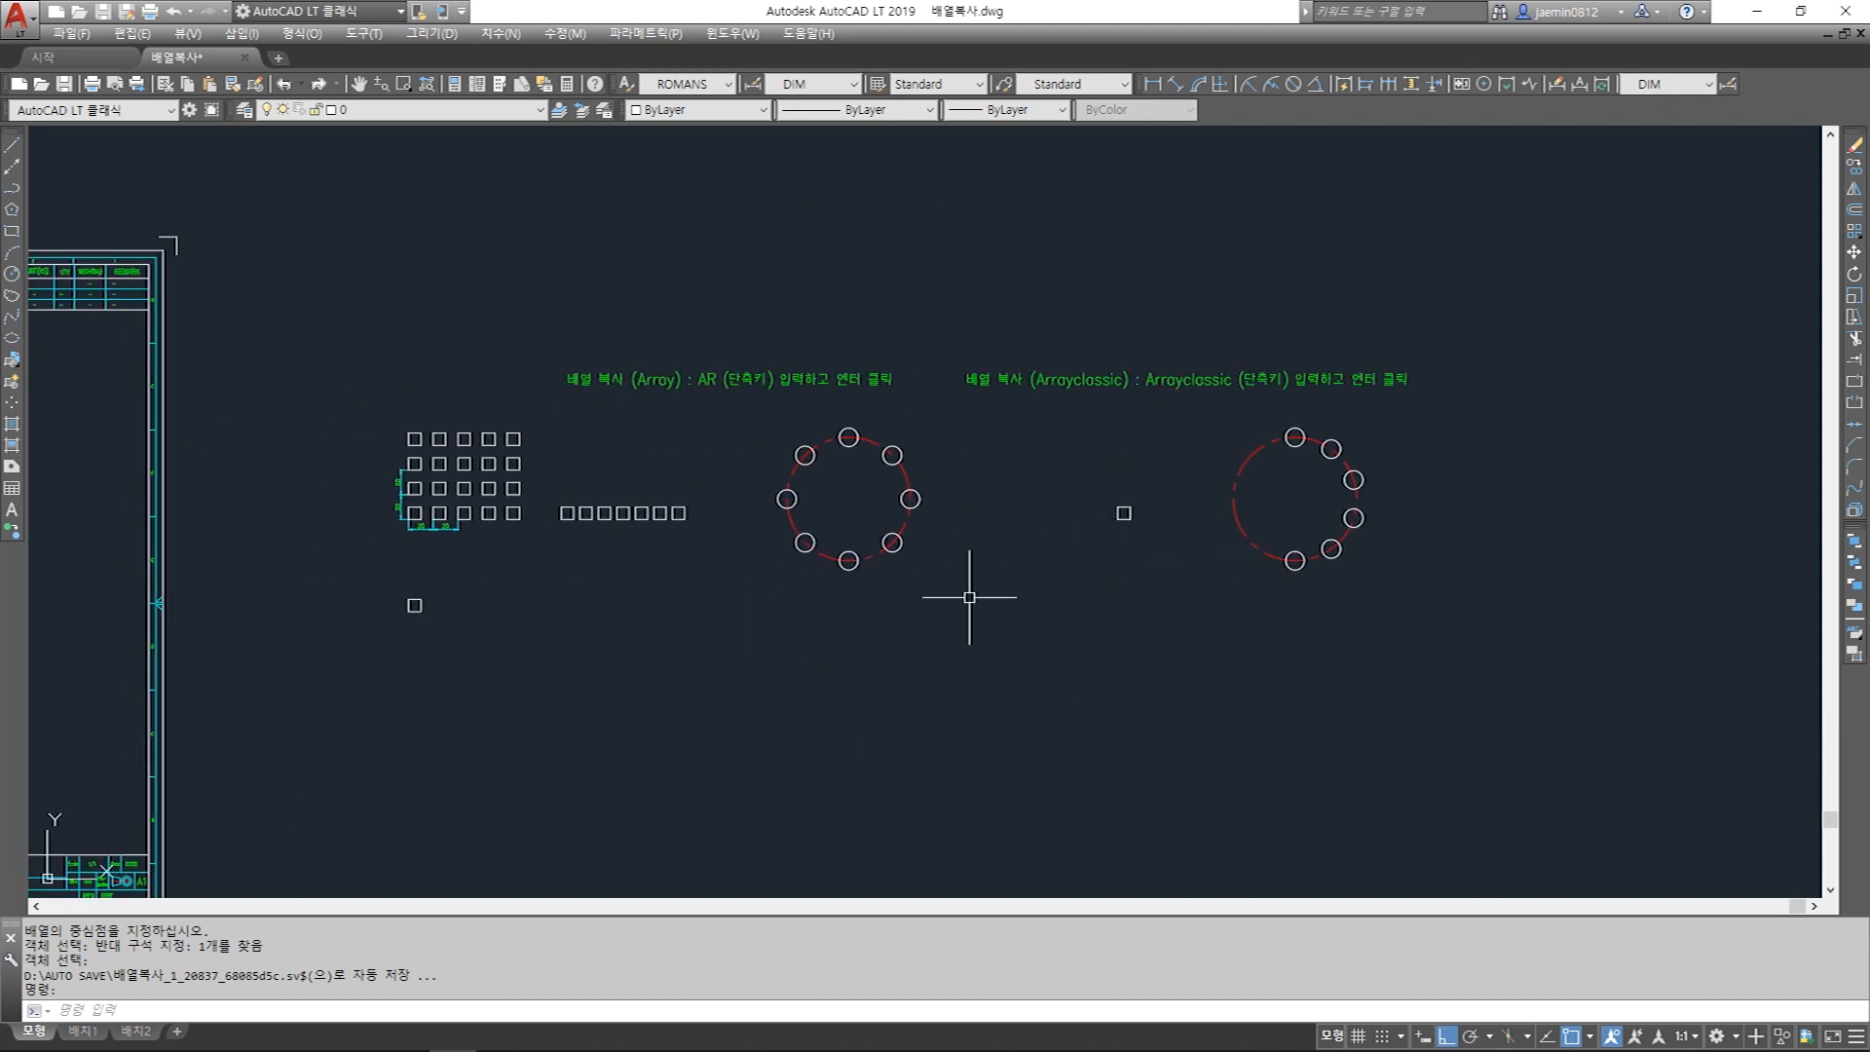